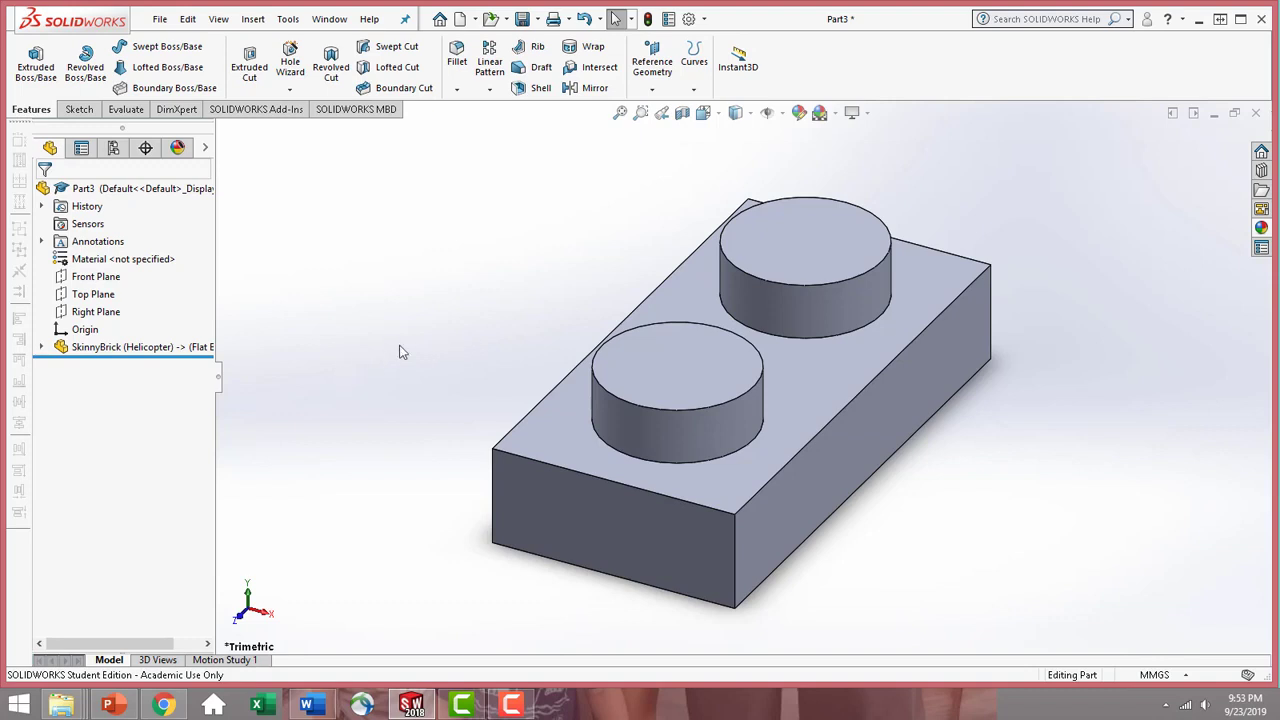
# - Open the external references of the inserted SkinnyBrick part and choose Flat Brick as its configuration
pyautogui.moveTo(644, 596); pyautogui.dragTo(541, 77, button='middle')
pyautogui.moveTo(541, 77); pyautogui.dragTo(530, 60)
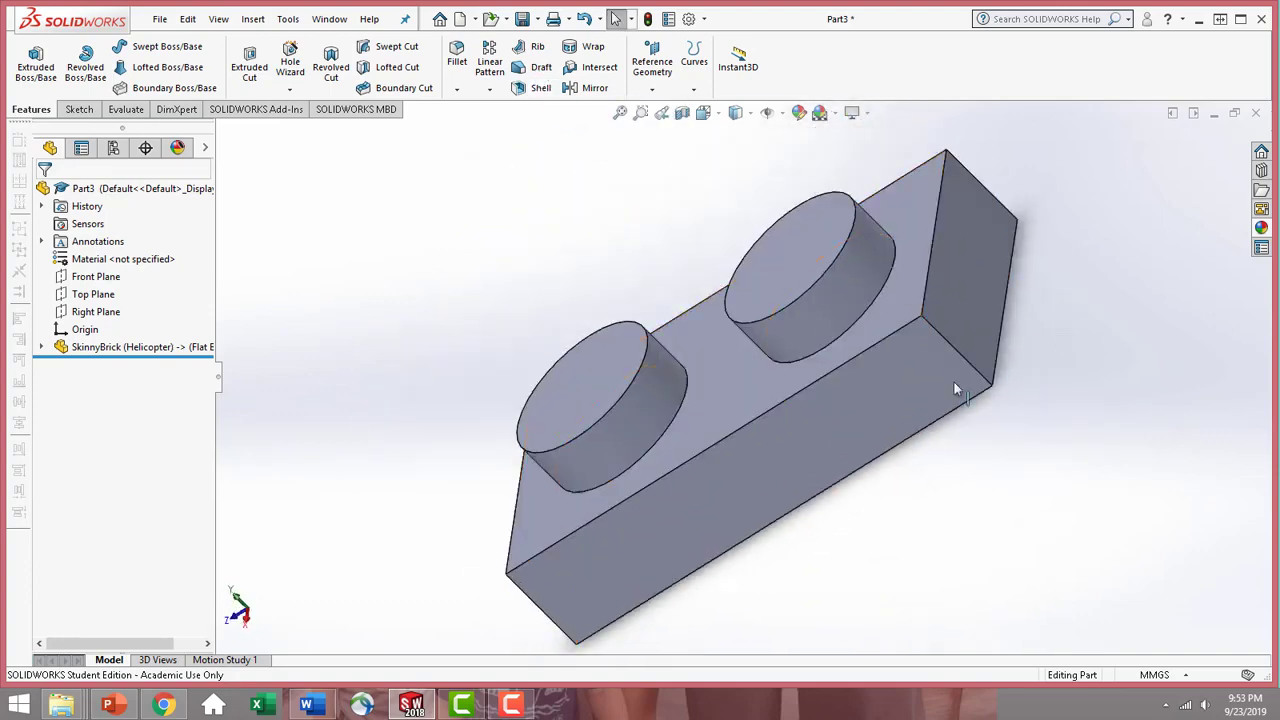
pyautogui.moveTo(954, 390); pyautogui.dragTo(740, 430, button='middle')
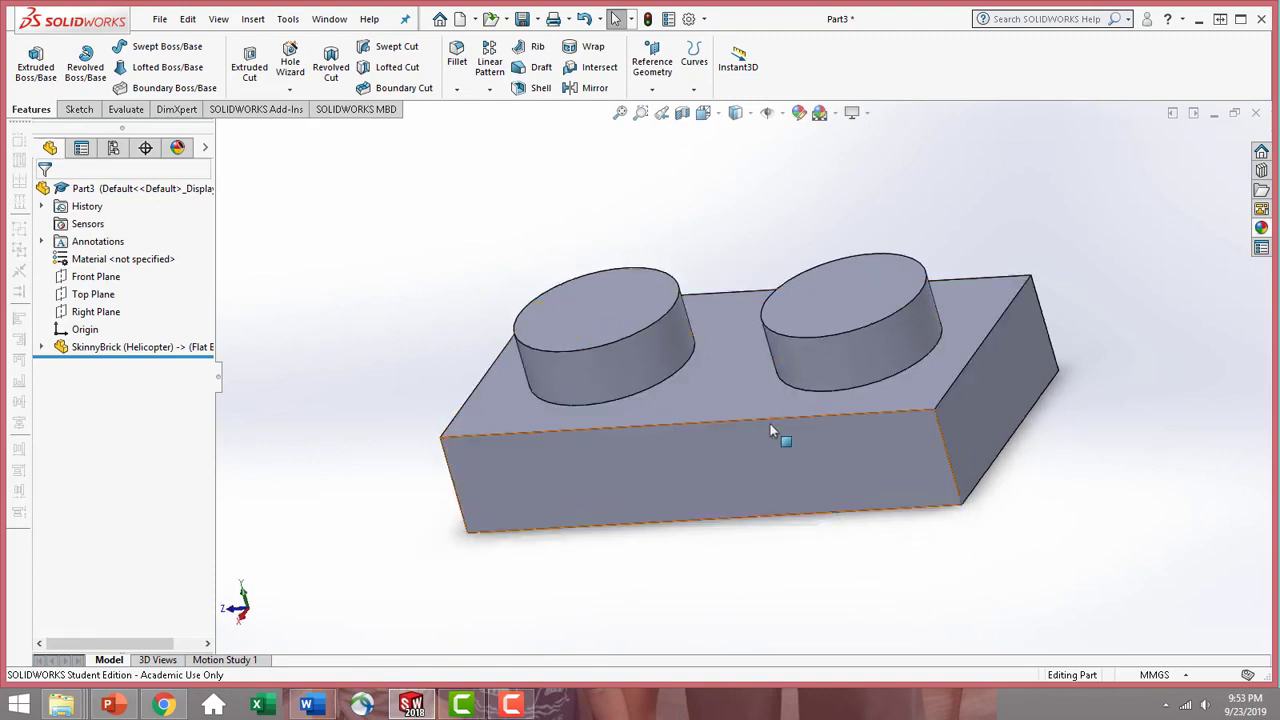
pyautogui.click(86, 350)
pyautogui.rightClick(104, 350)
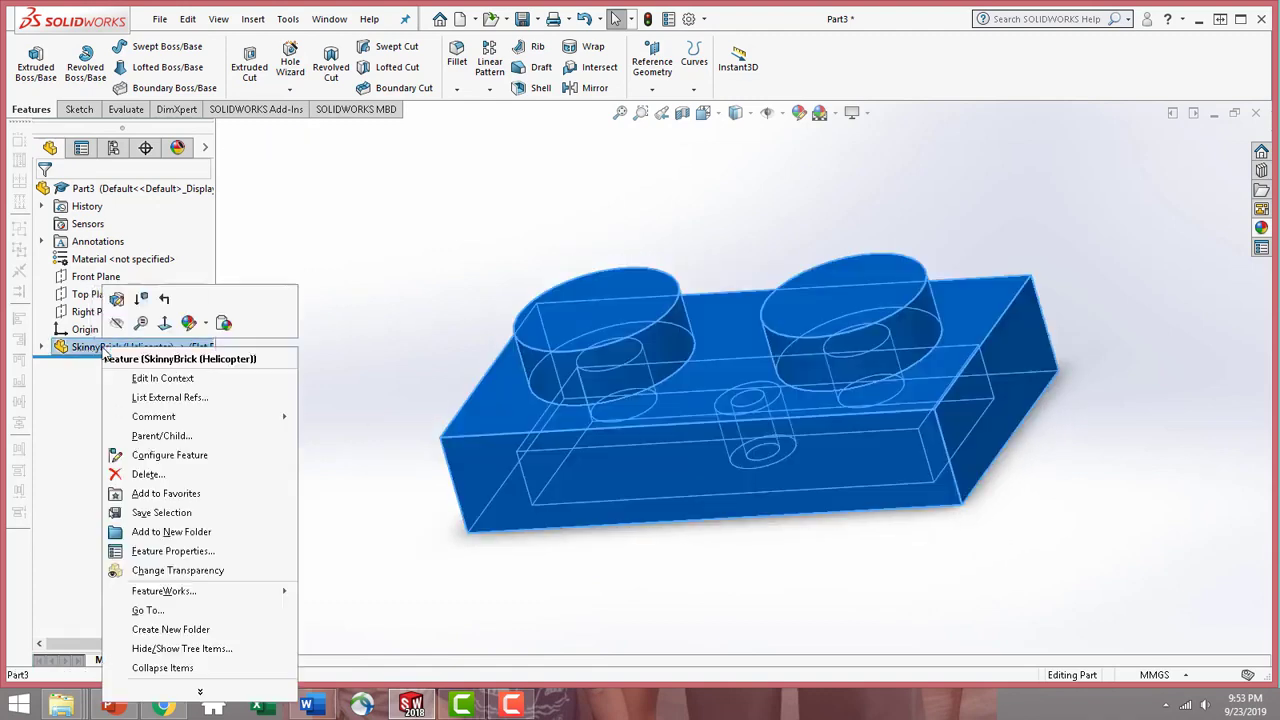
pyautogui.click(175, 398)
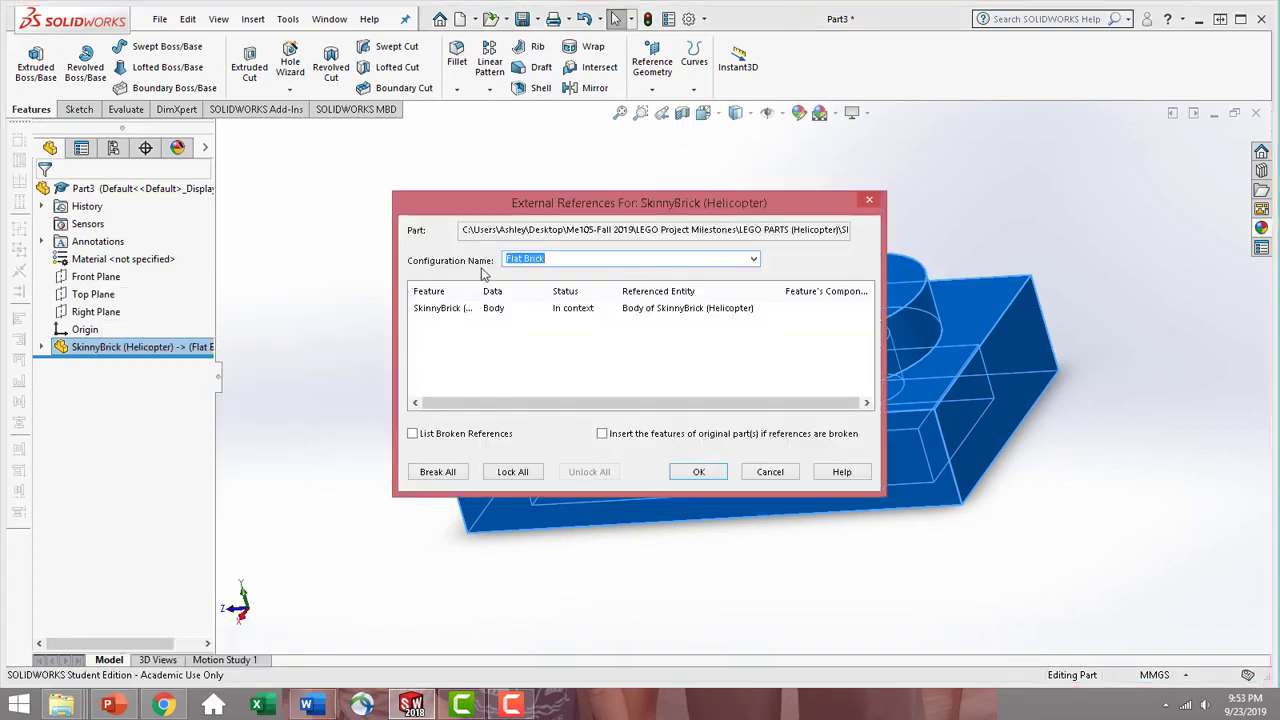
pyautogui.click(753, 260)
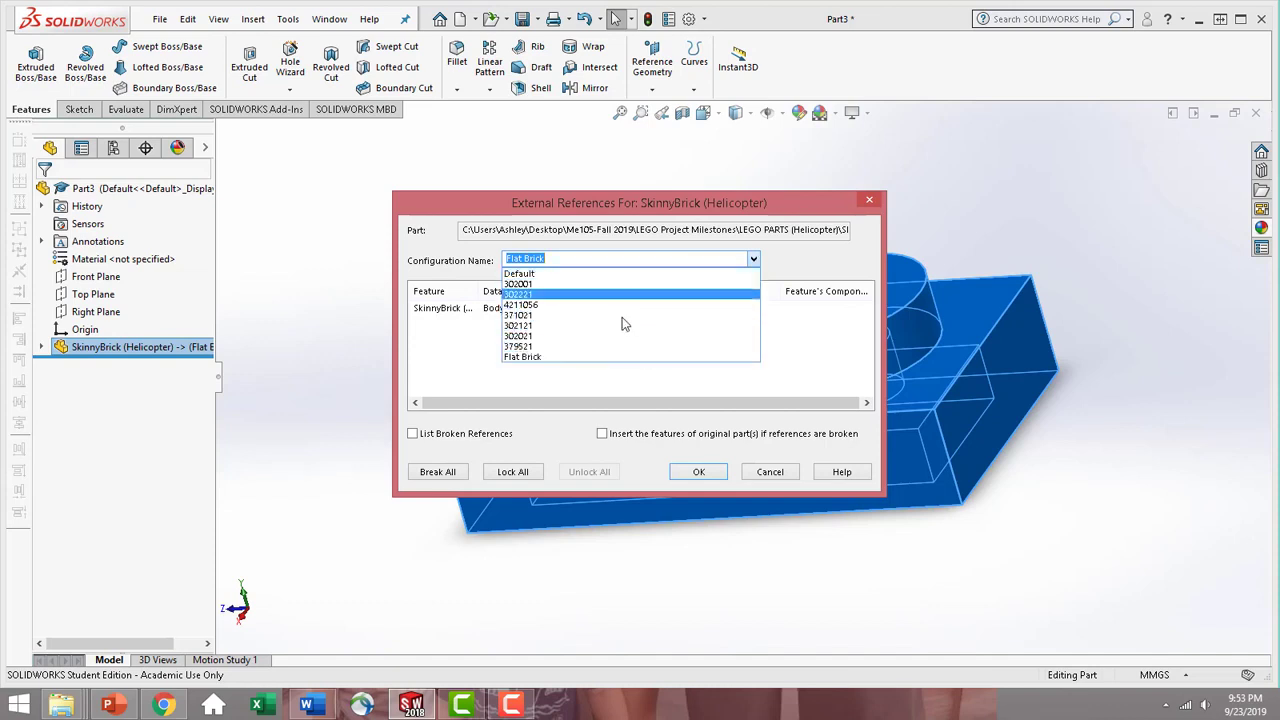
pyautogui.click(601, 358)
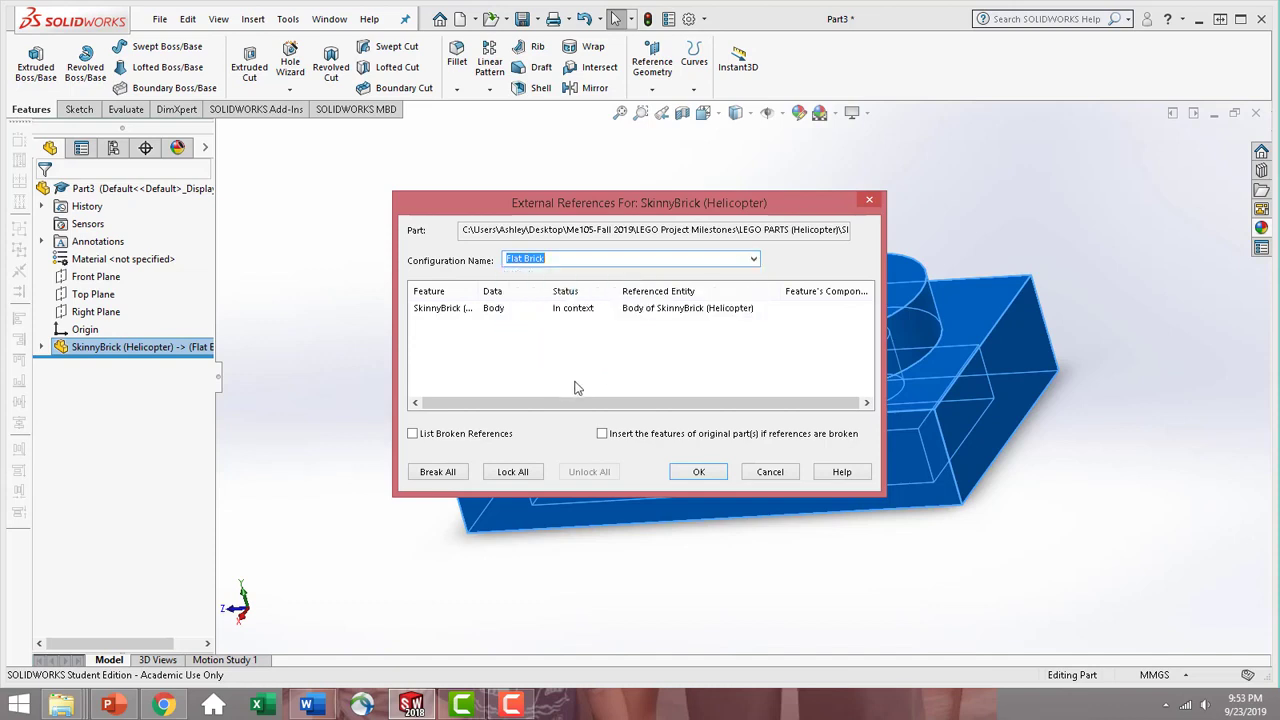
pyautogui.click(704, 476)
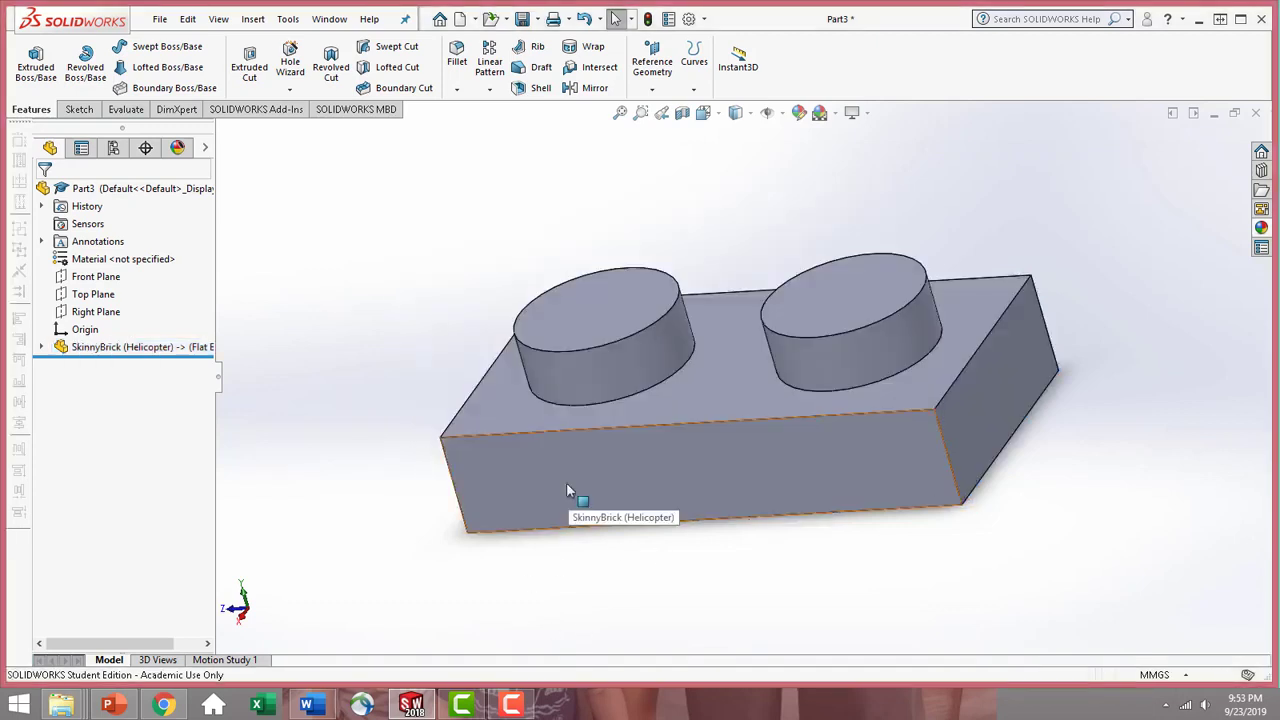
# - On the brick's long side face, sketch a corner rectangle about 15 mm tall from the face's upper-left corner, extending below the brick
pyautogui.click(608, 478)
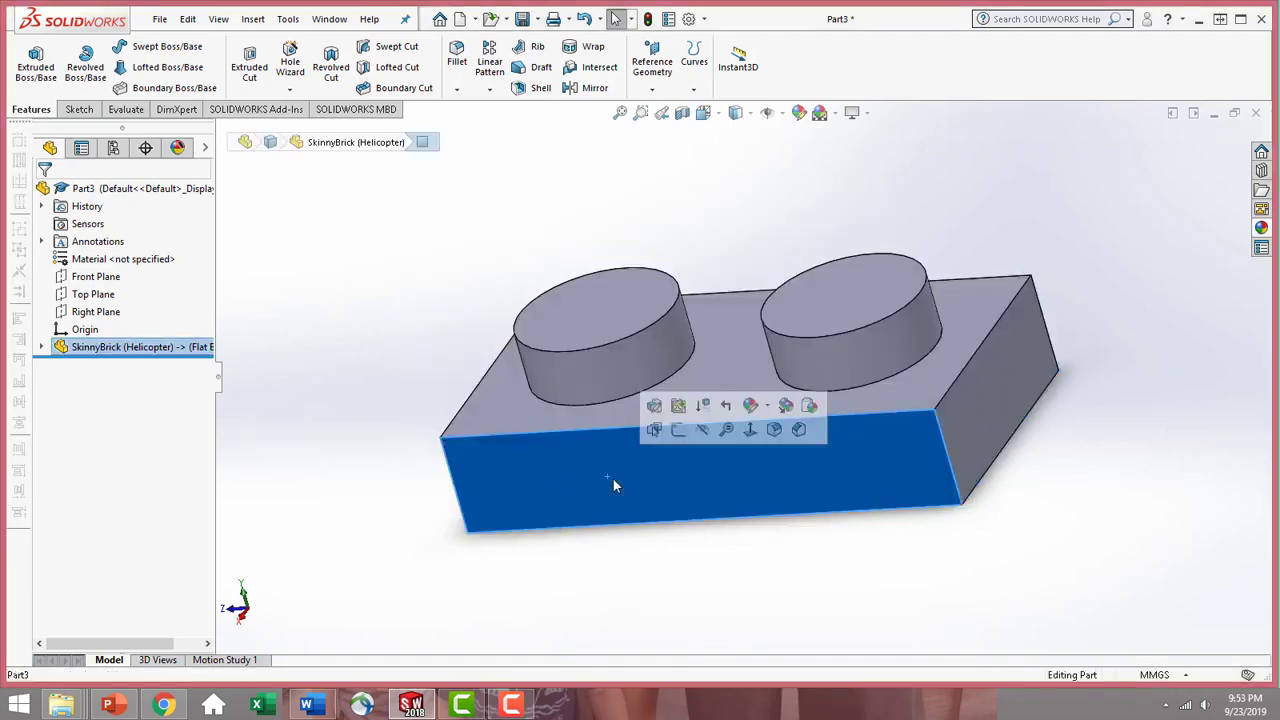
pyautogui.click(752, 432)
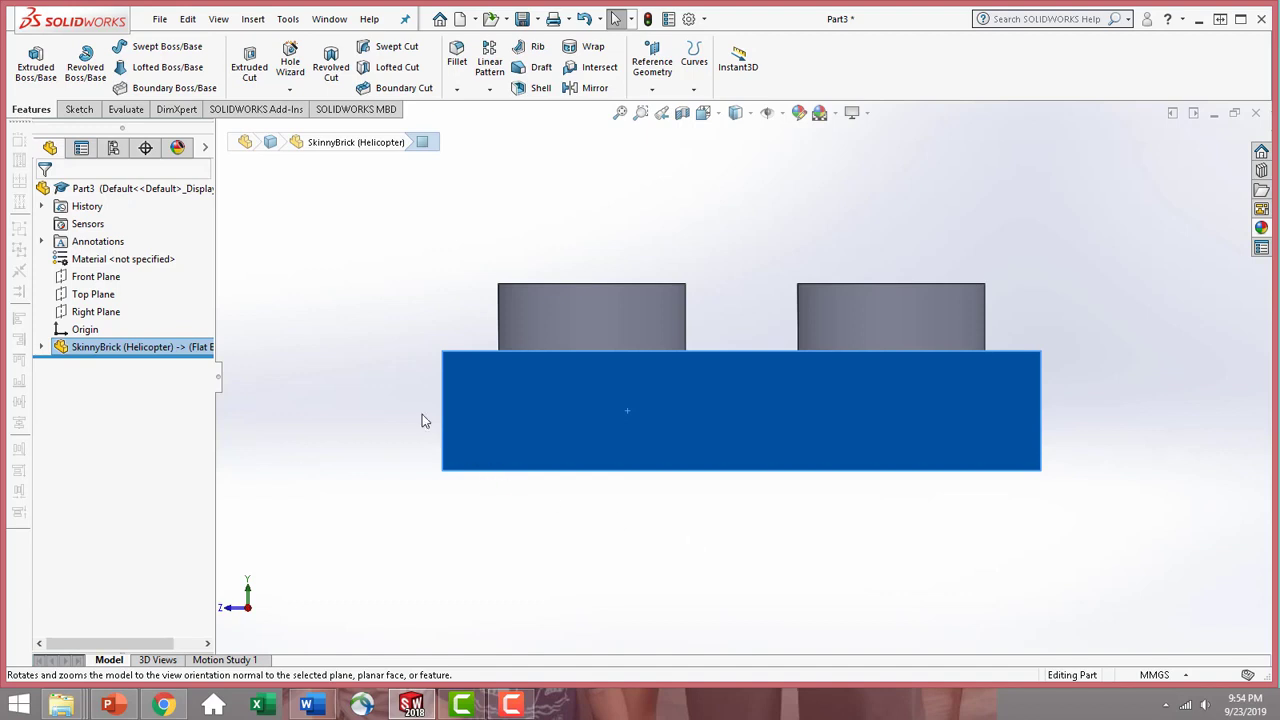
pyautogui.click(73, 115)
pyautogui.click(28, 60)
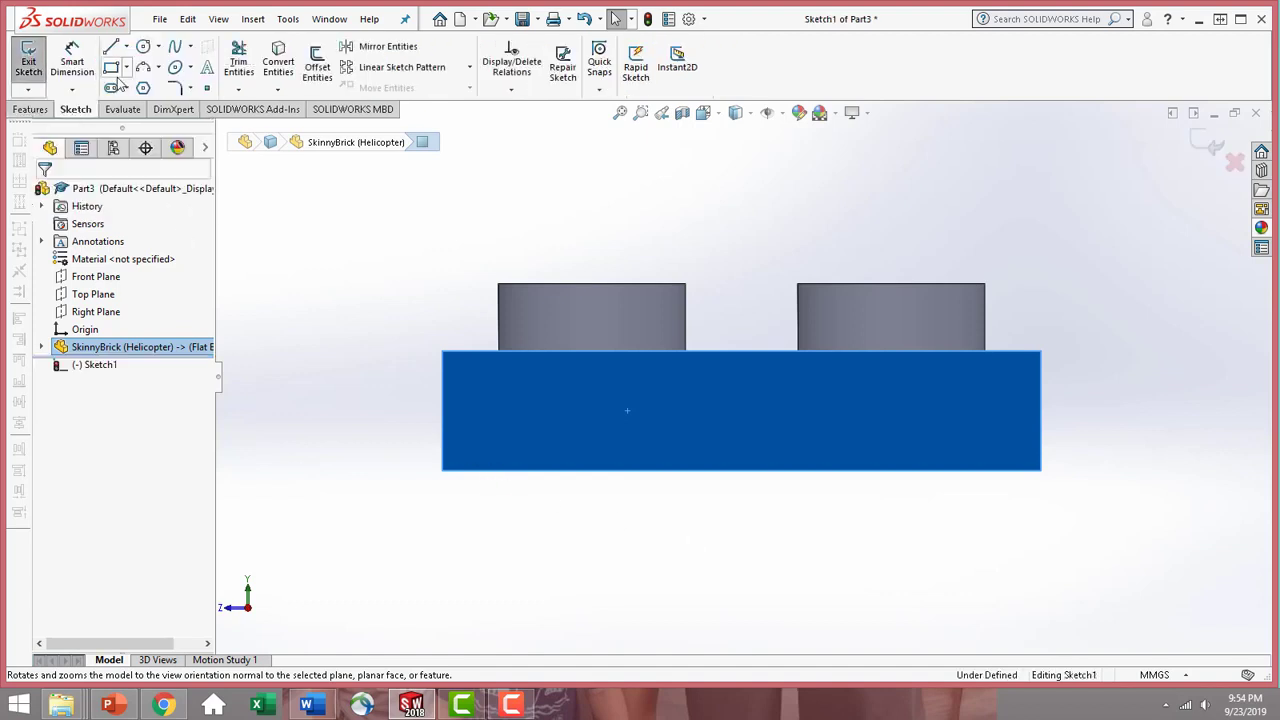
pyautogui.click(111, 67)
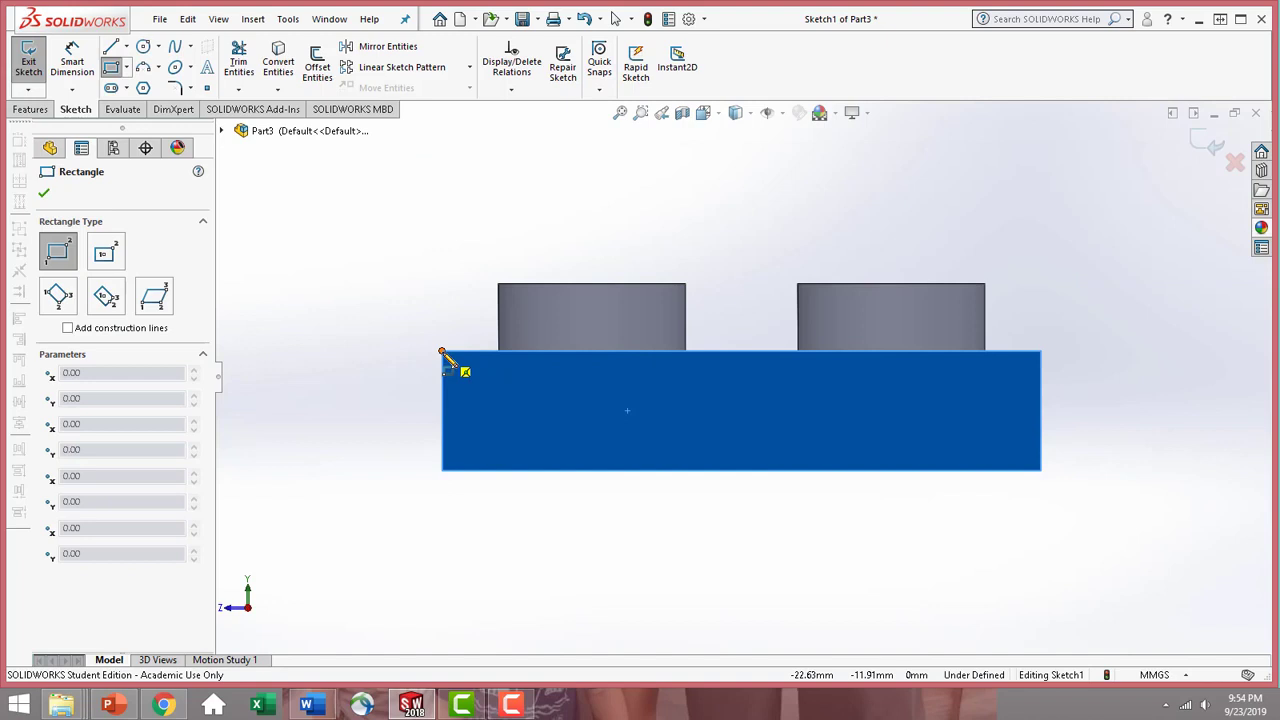
pyautogui.click(443, 354)
pyautogui.scroll(3, 1006, 594)
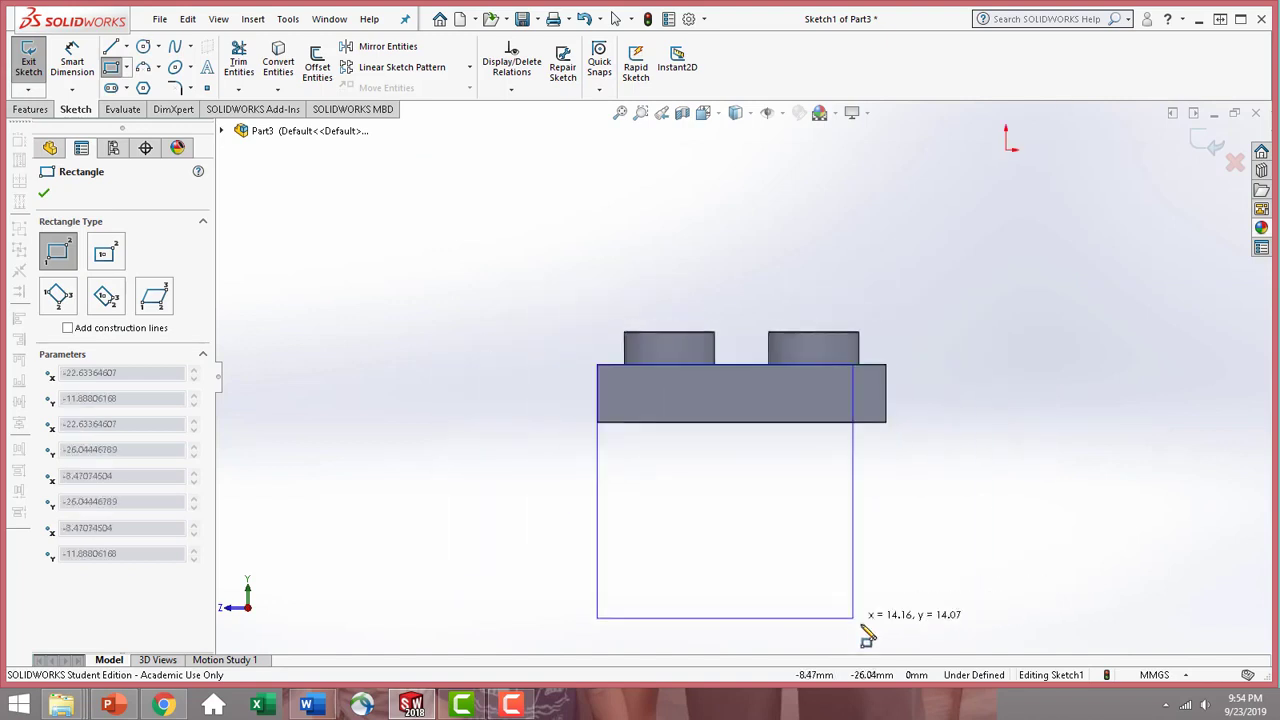
pyautogui.click(934, 632)
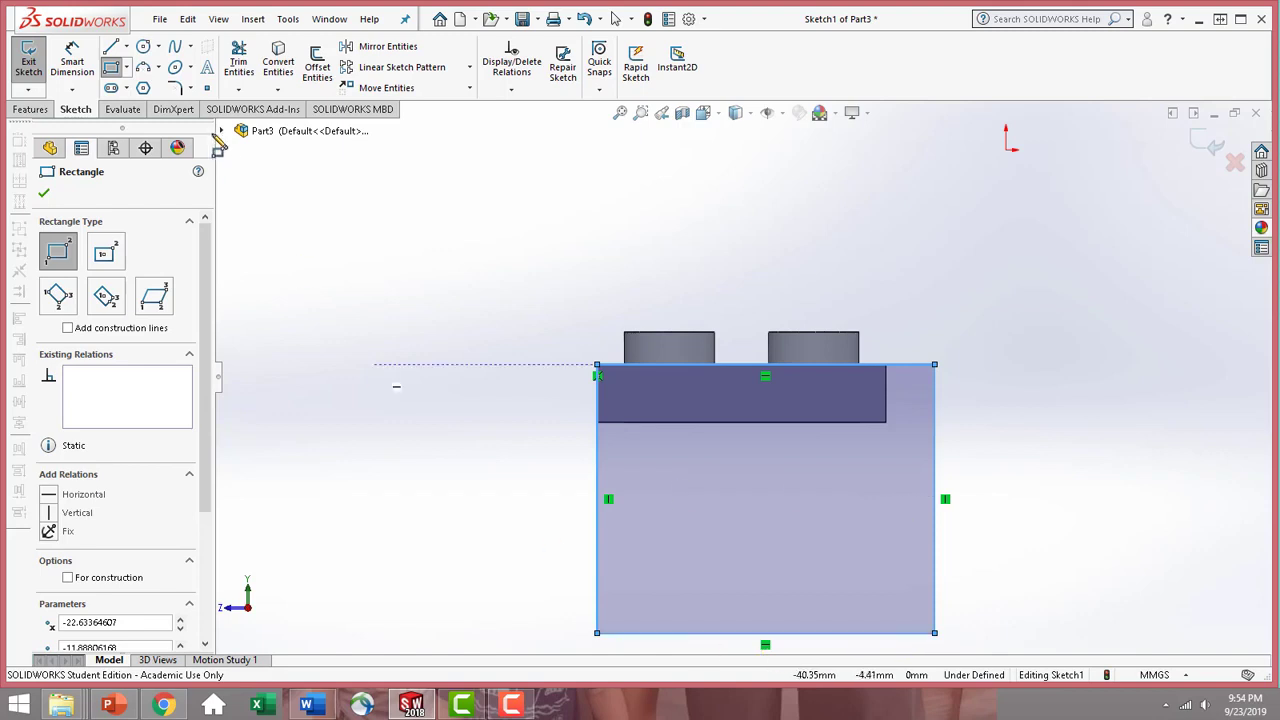
pyautogui.press('Escape')
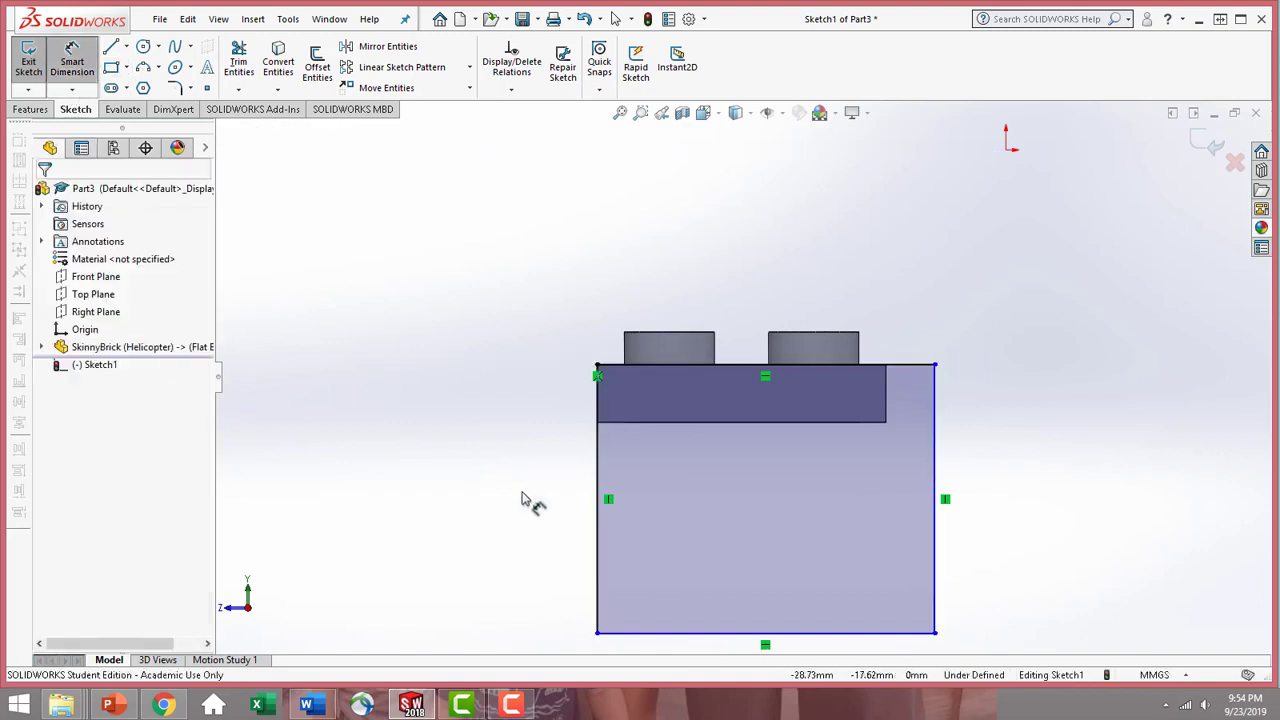
# - Dimension the rectangle's vertical side to 16 mm
pyautogui.click(598, 560)
pyautogui.click(484, 510)
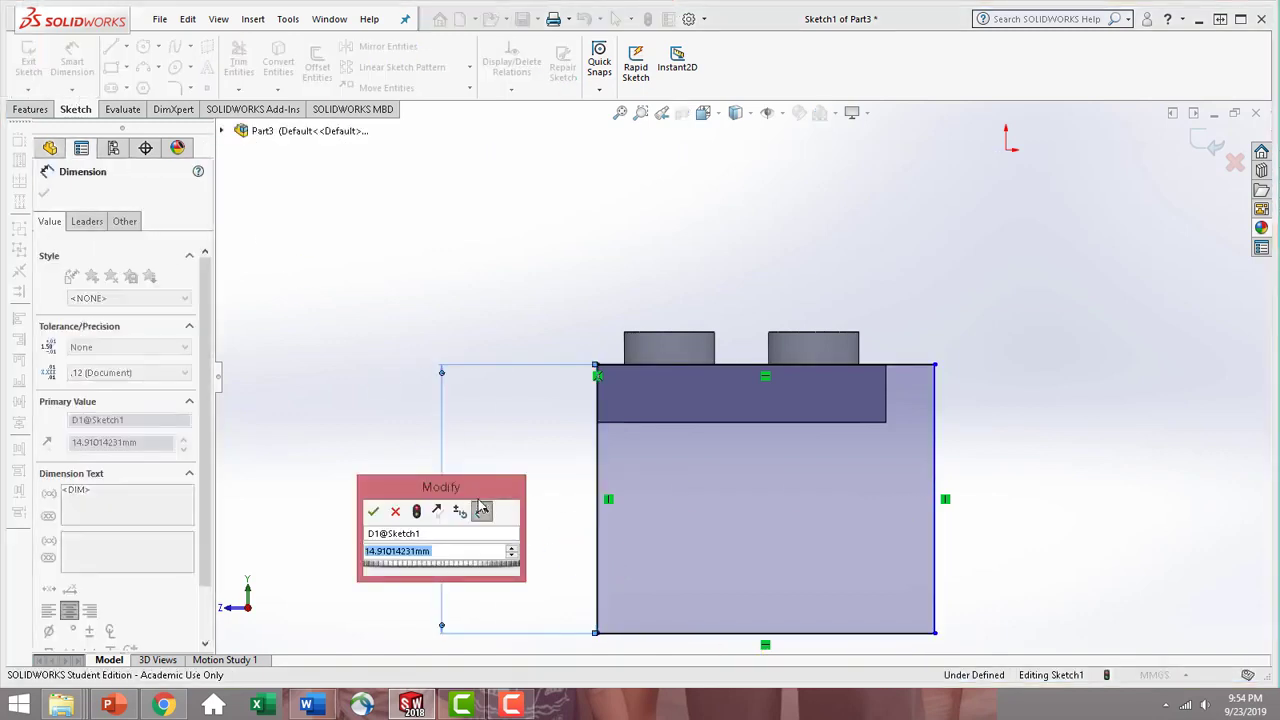
pyautogui.write('16')
pyautogui.press('Return')
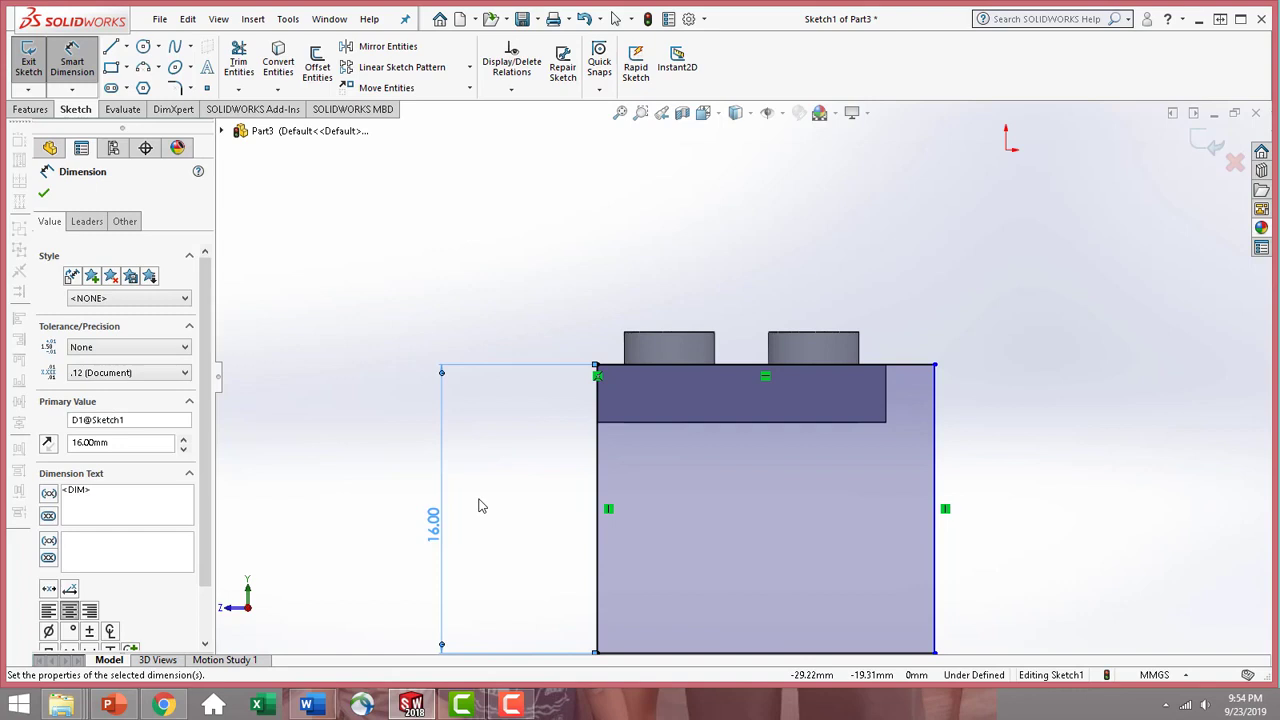
pyautogui.click(46, 195)
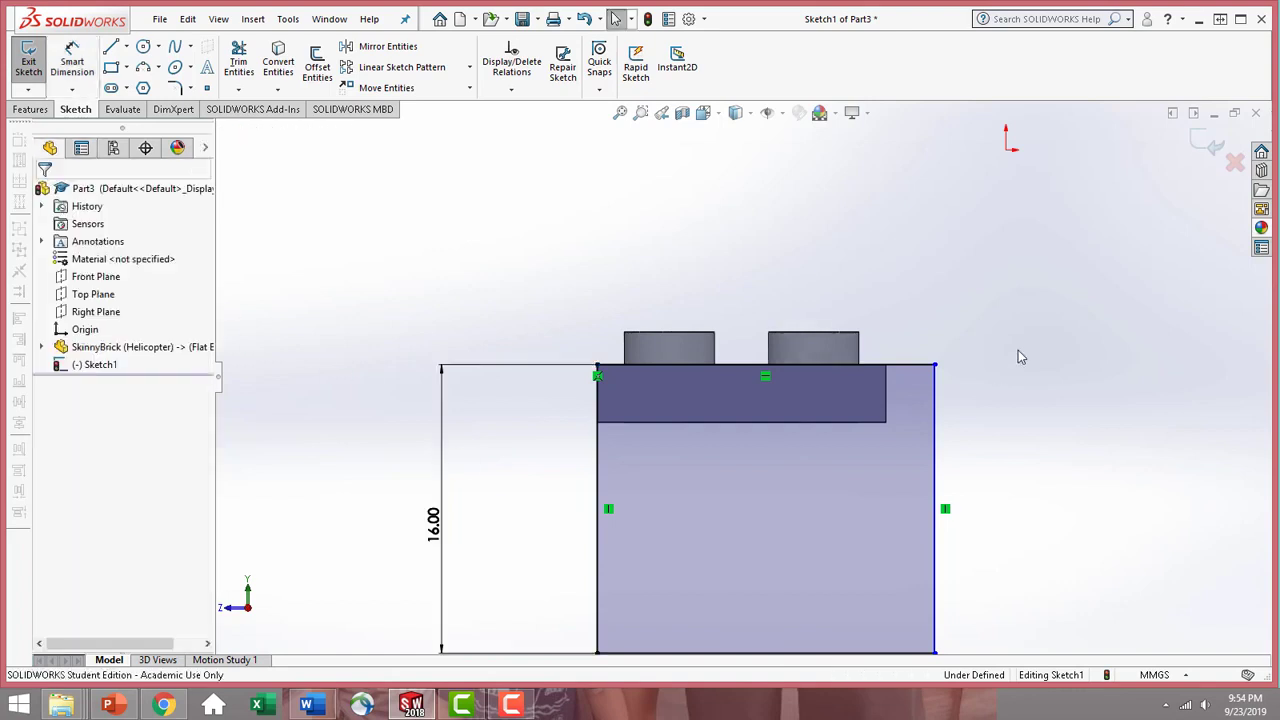
# - Make the rectangle's free vertical line collinear with the brick's right side edge
pyautogui.click(936, 485)
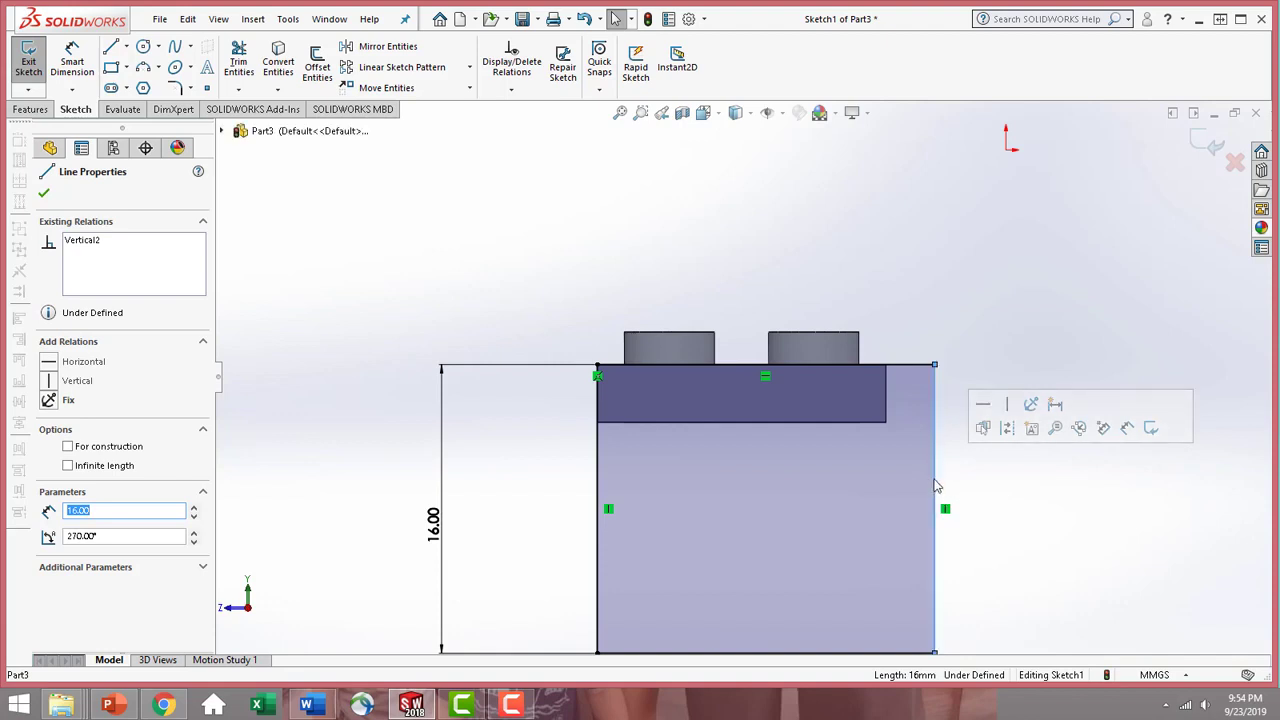
pyautogui.keyDown('ctrl'); pyautogui.click(888, 422); pyautogui.keyUp('ctrl')
pyautogui.click(55, 455)
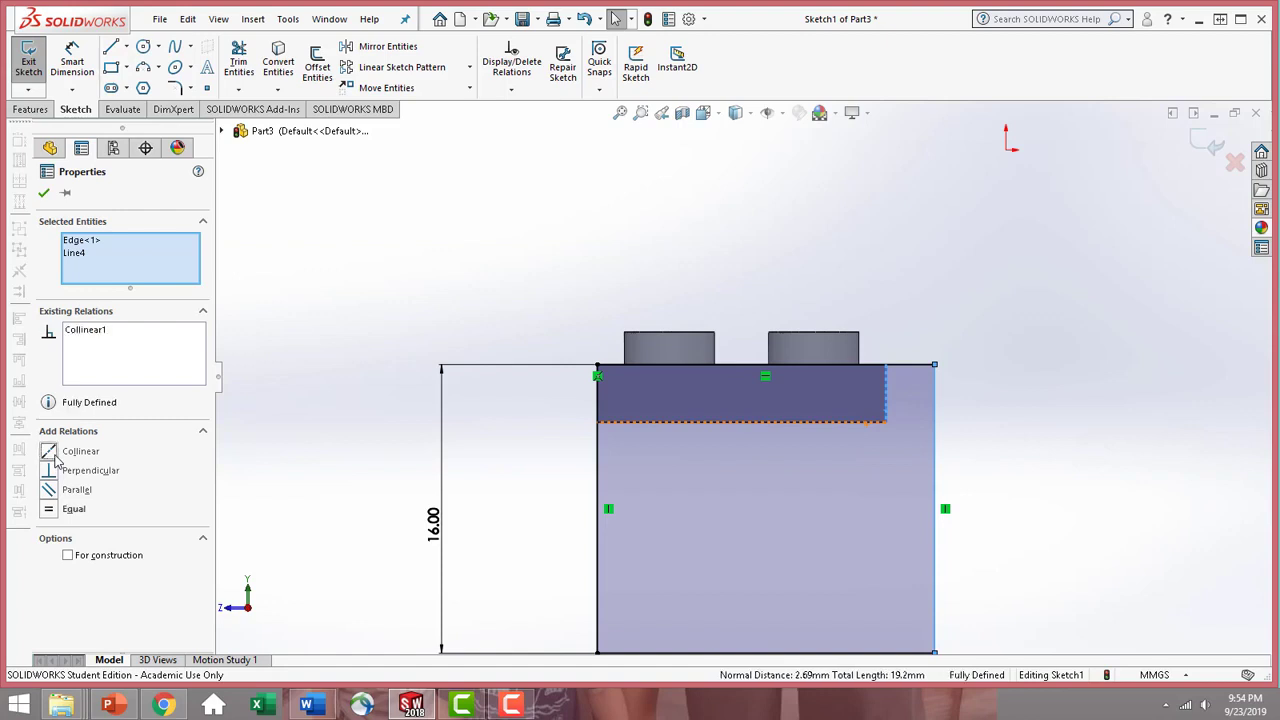
pyautogui.click(44, 193)
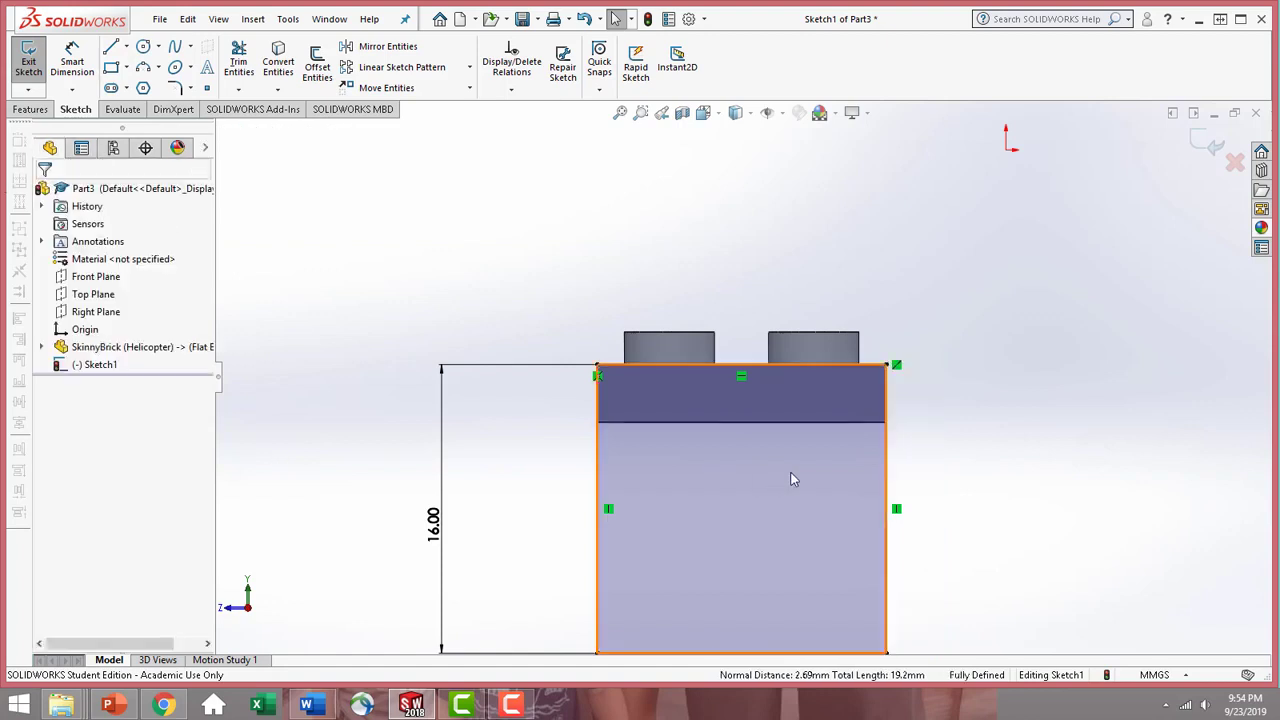
# - Extrude the rectangle sketch outward from the brick as a blind boss 1.5 mm deep, merged with the body
pyautogui.scroll(2, 936, 468)
pyautogui.moveTo(926, 466); pyautogui.dragTo(1025, 476, button='middle')
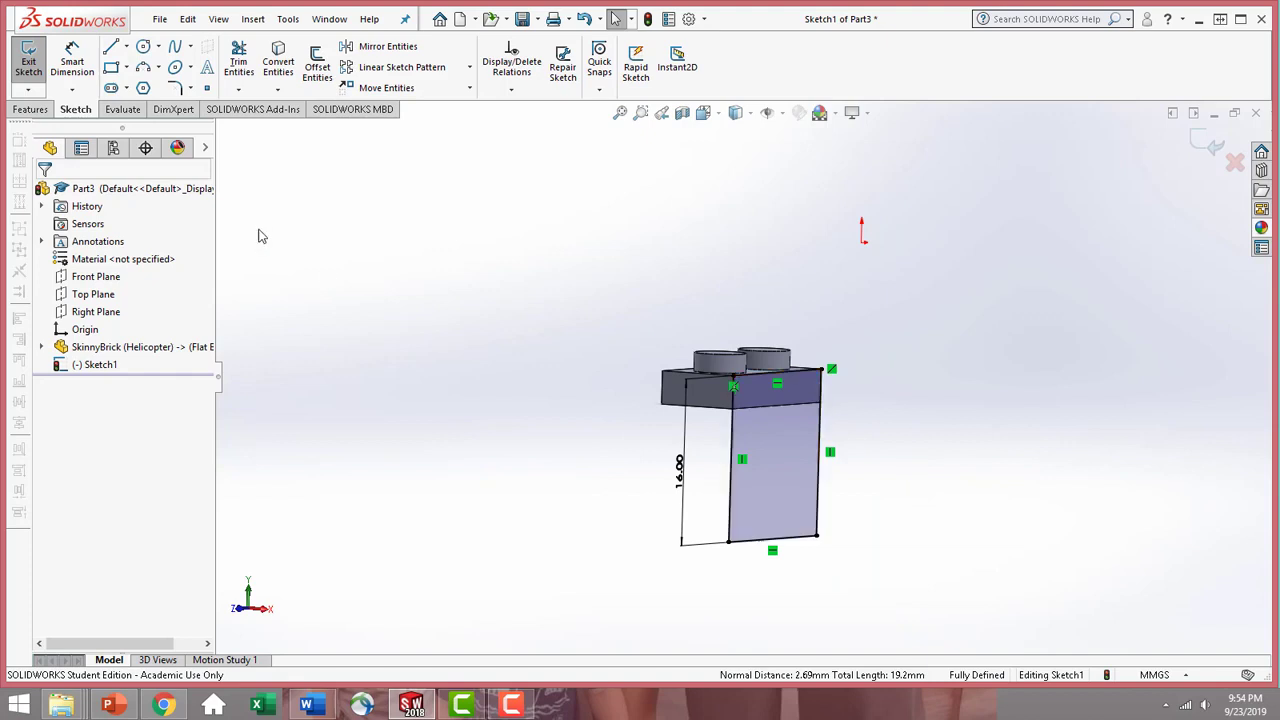
pyautogui.click(36, 110)
pyautogui.click(48, 74)
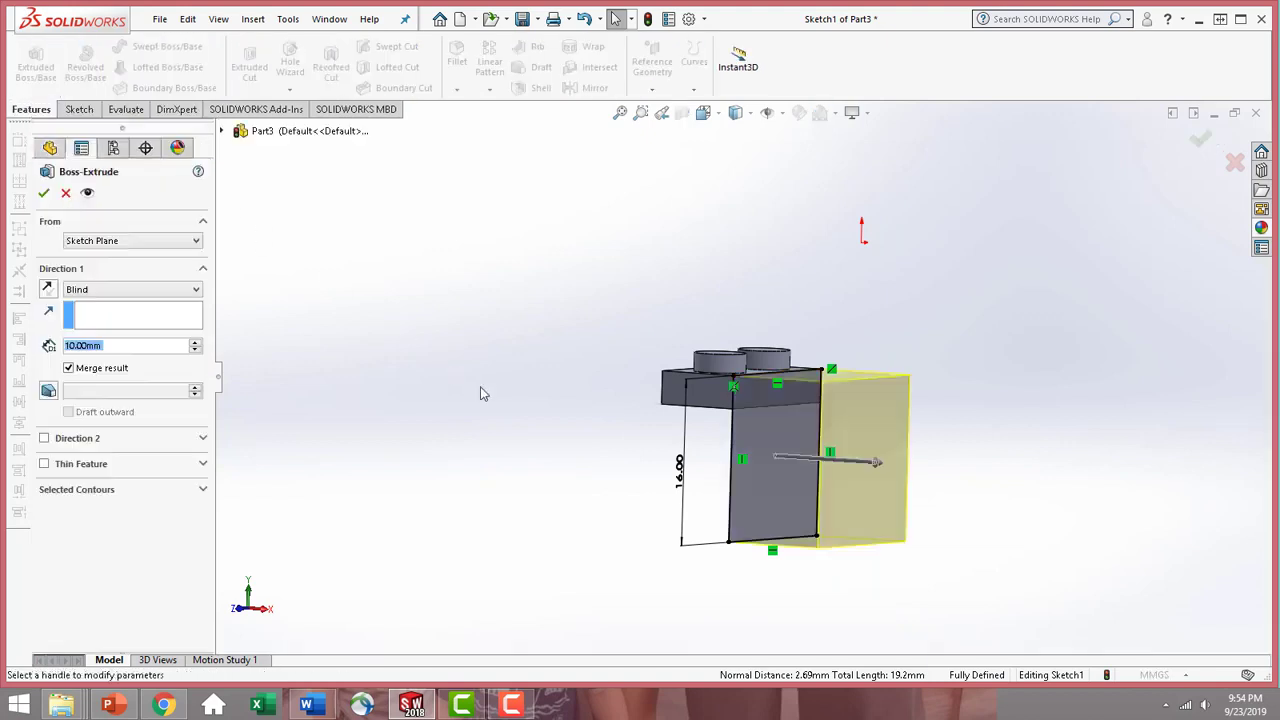
pyautogui.moveTo(508, 391); pyautogui.dragTo(581, 412, button='middle')
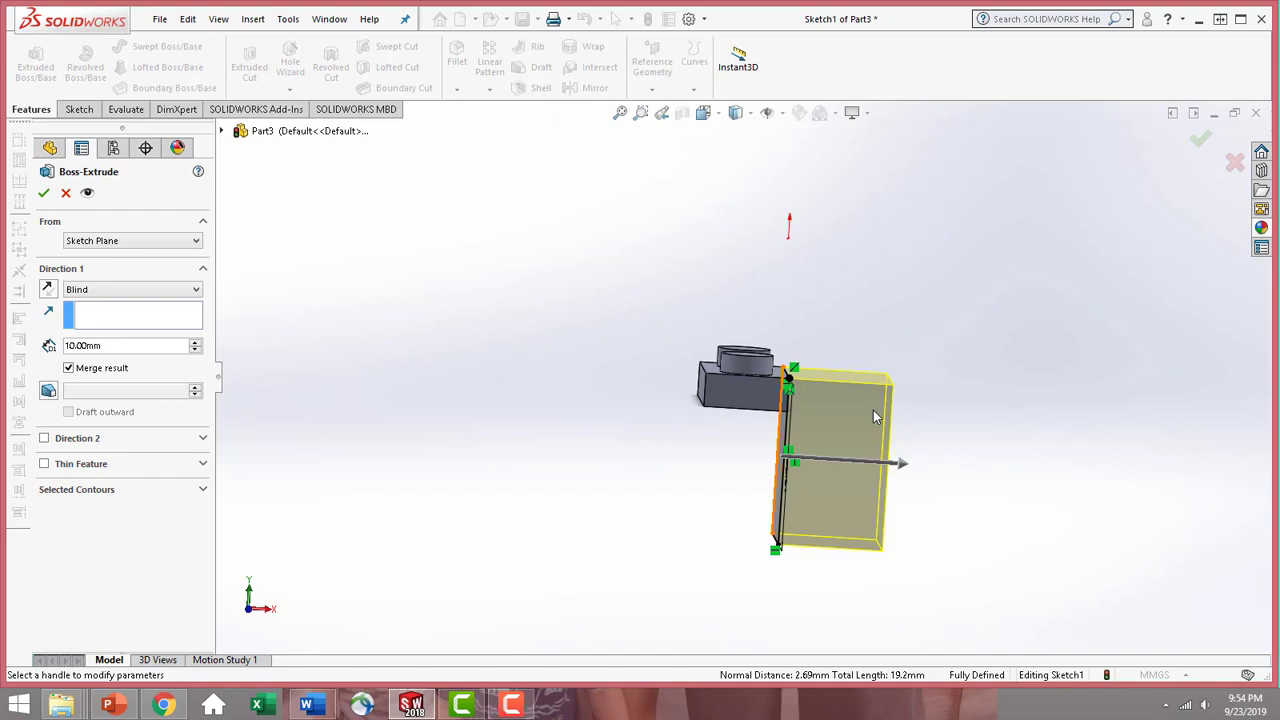
pyautogui.click(115, 346)
pyautogui.hotkey('ctrl', 'a')
pyautogui.write('1.5')
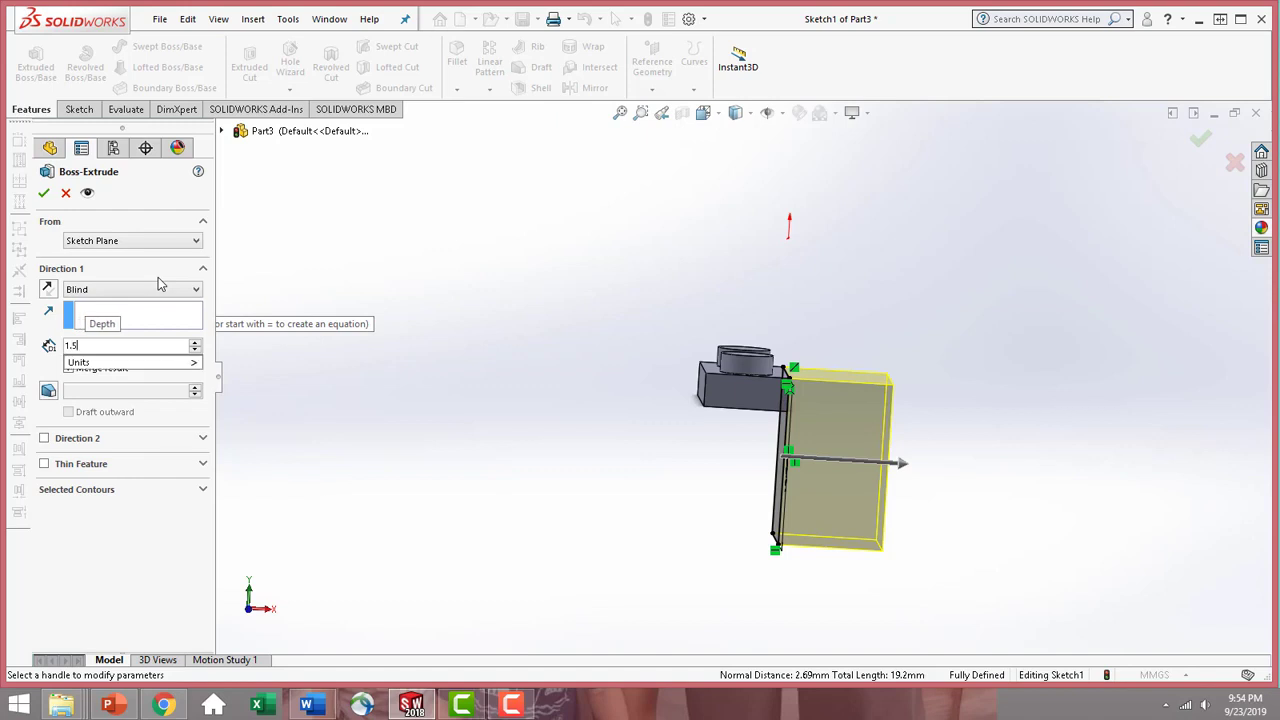
pyautogui.press('Return')
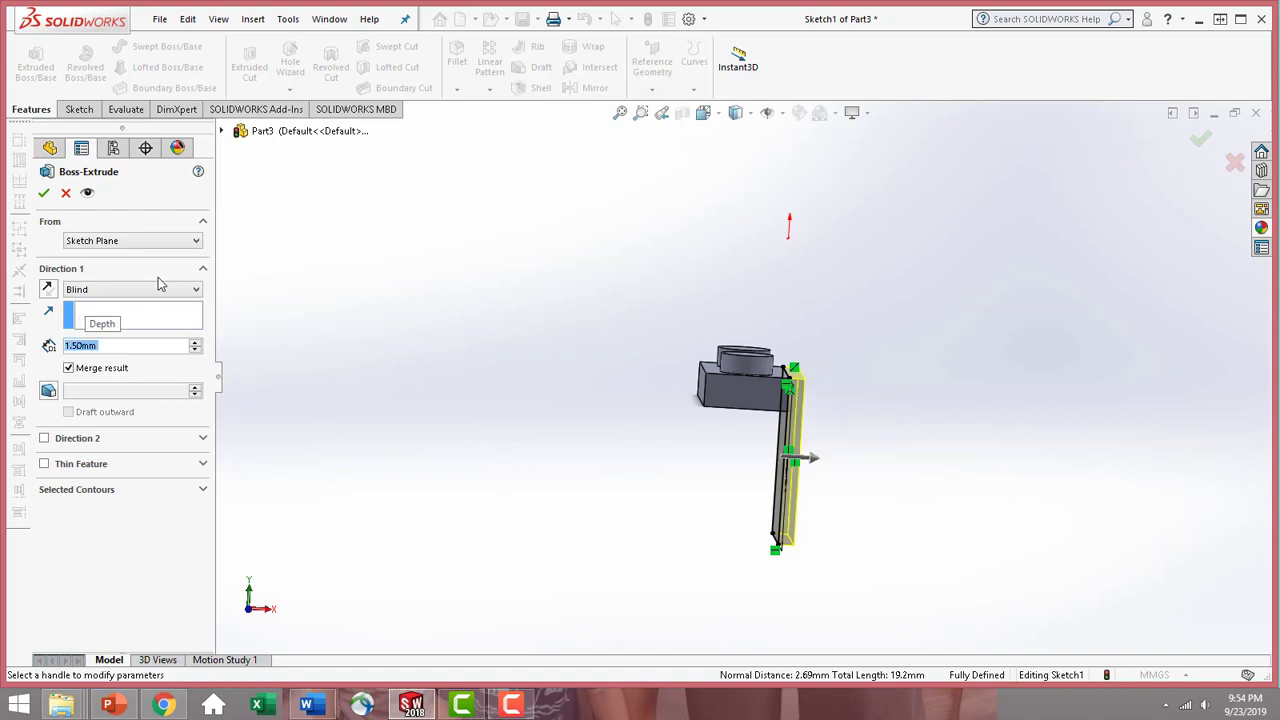
pyautogui.click(43, 193)
# - Start a sketch on the new plate's outer face and draw a circle of about 2.6 mm radius near its upper-left corner
pyautogui.moveTo(637, 459); pyautogui.dragTo(727, 478, button='middle')
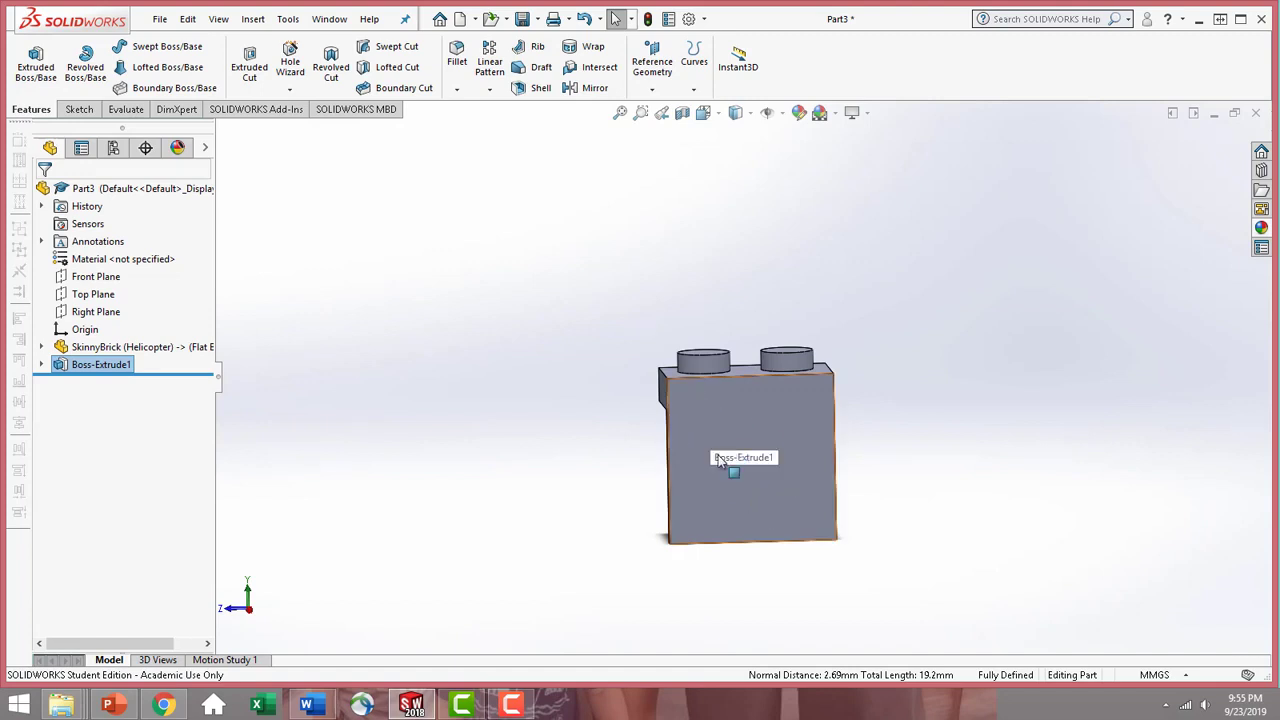
pyautogui.moveTo(713, 446); pyautogui.dragTo(763, 438, button='middle')
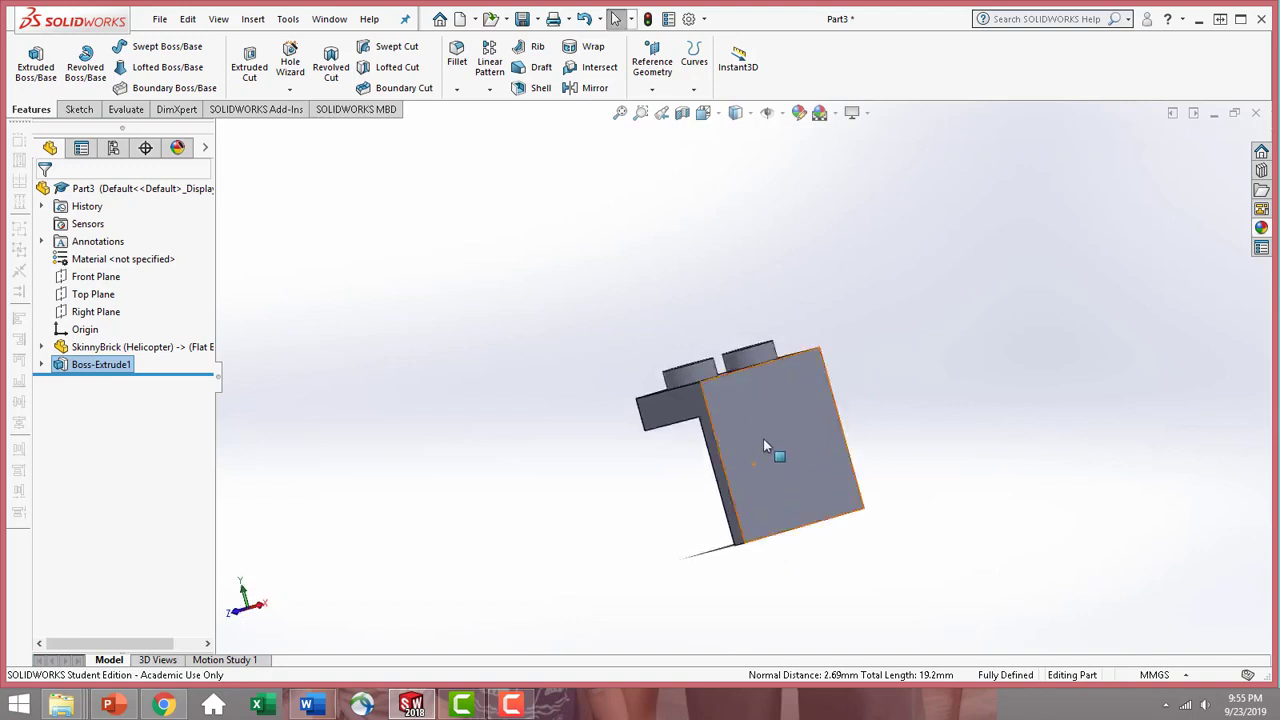
pyautogui.click(763, 438)
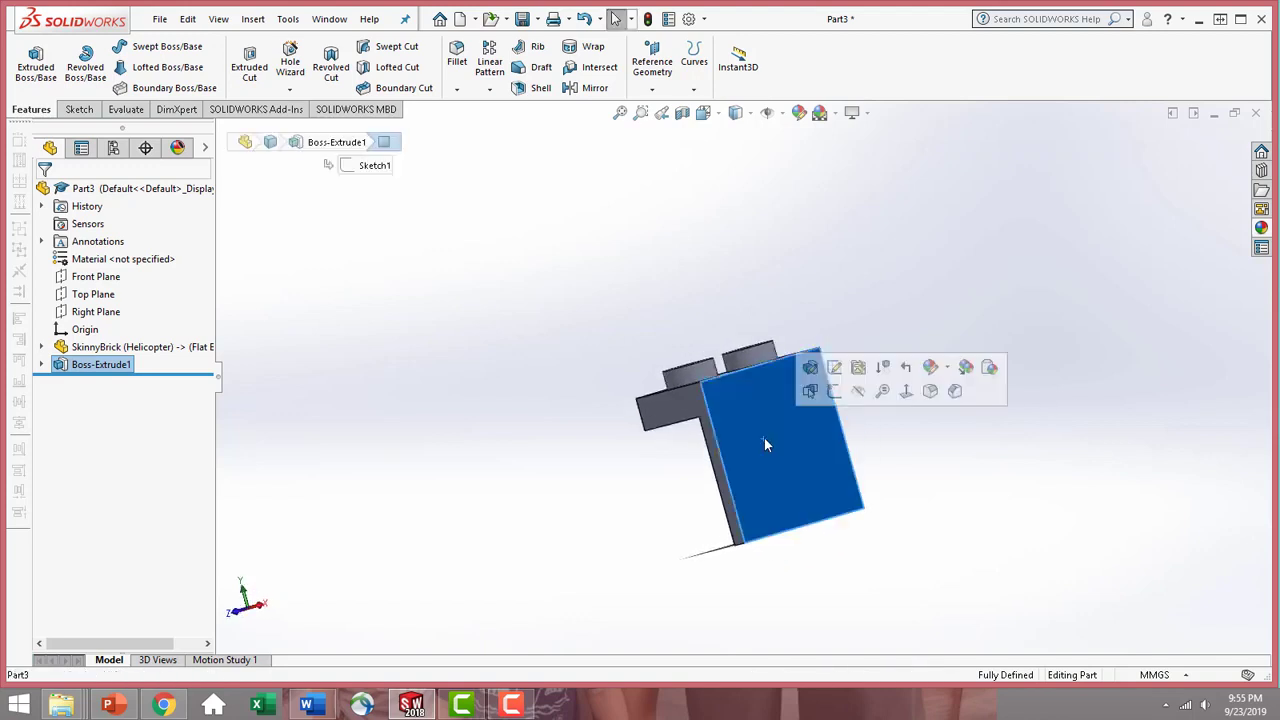
pyautogui.click(906, 391)
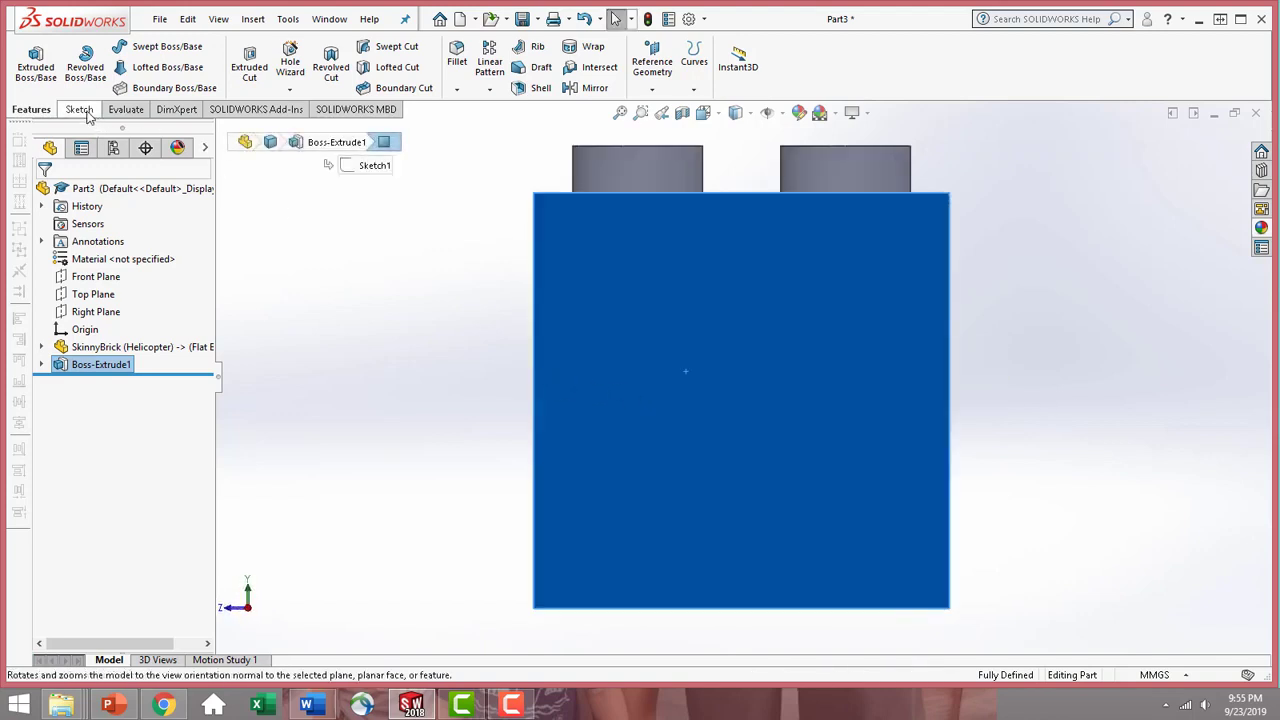
pyautogui.click(79, 109)
pyautogui.click(28, 62)
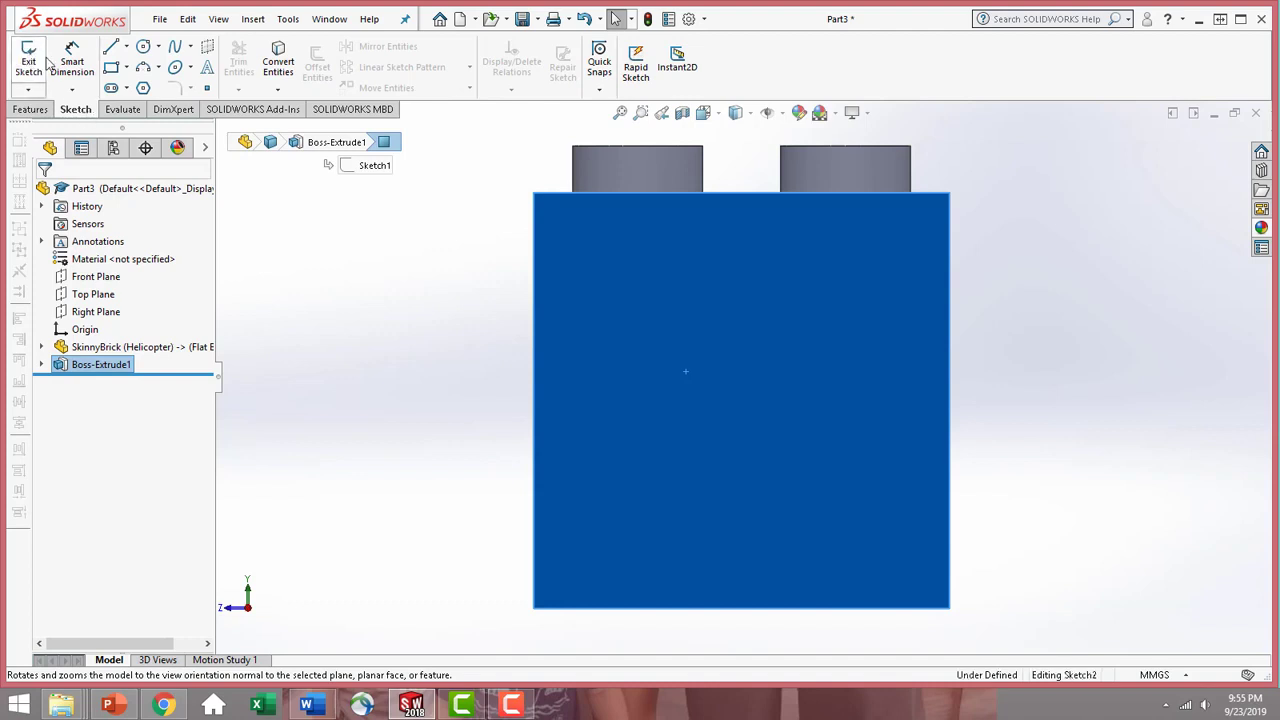
pyautogui.click(143, 49)
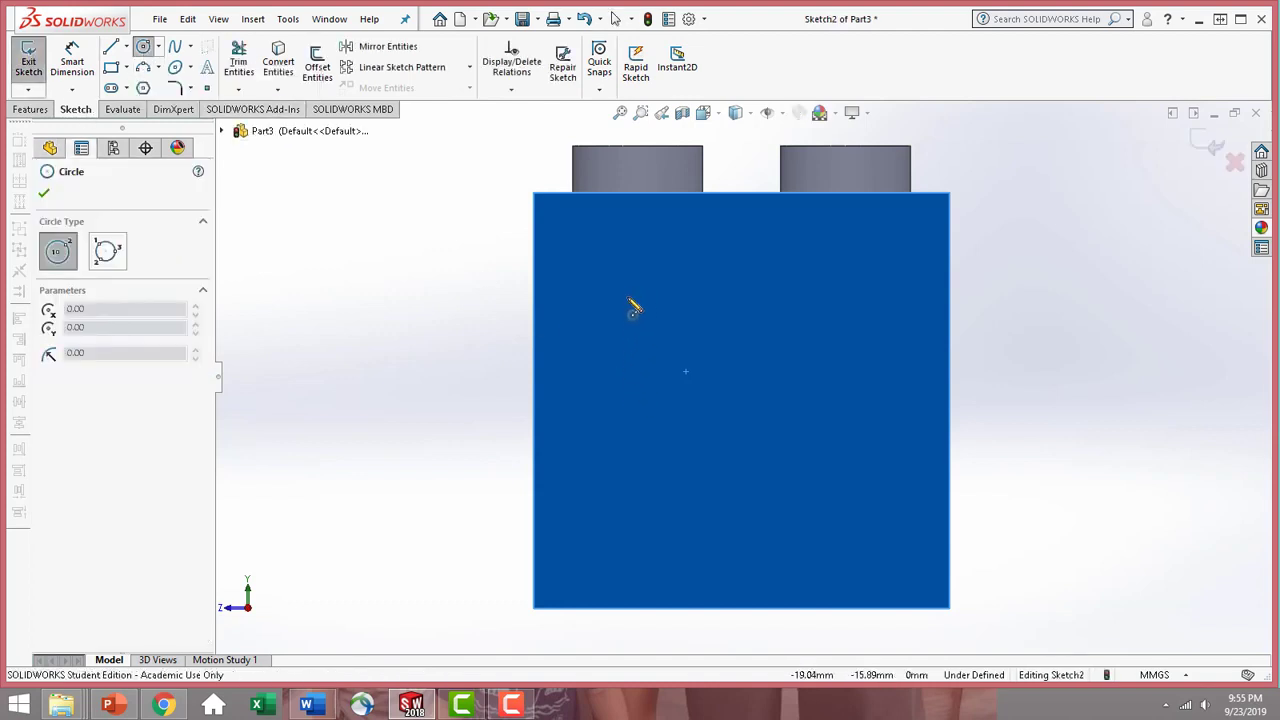
pyautogui.moveTo(627, 296); pyautogui.dragTo(658, 251)
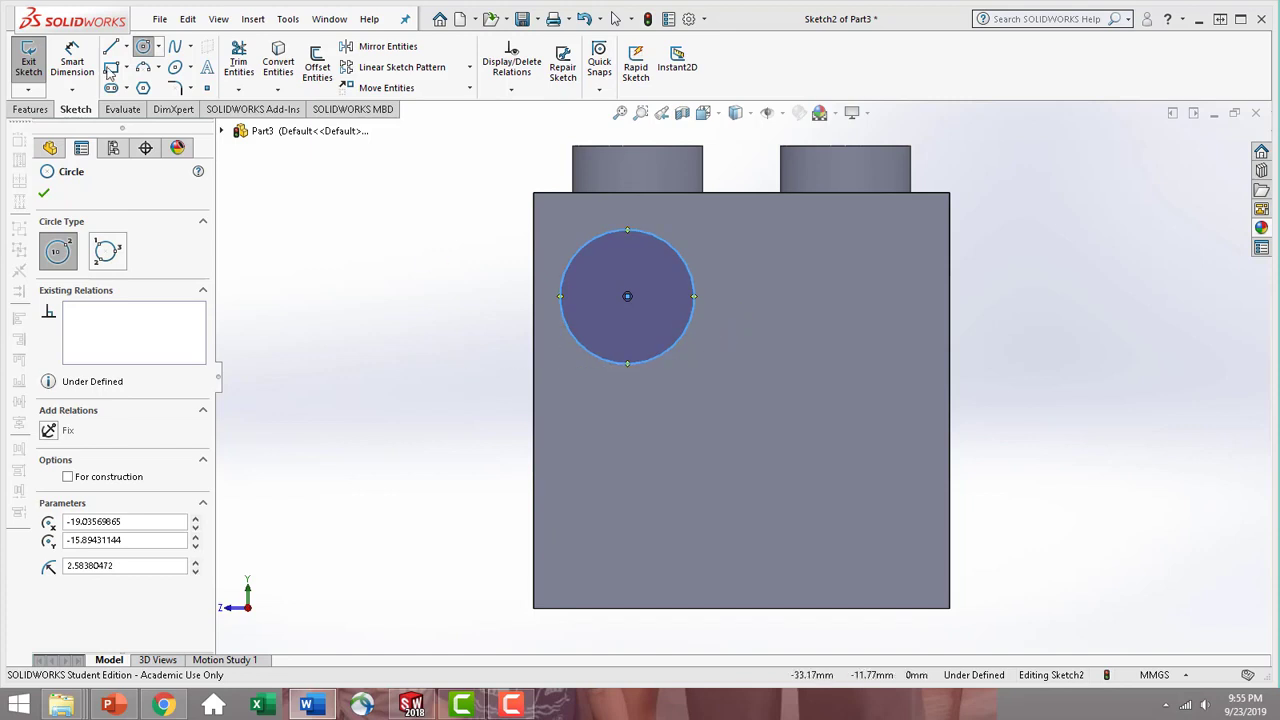
# - Dimension the circle's center 4 mm below the plate's top edge
pyautogui.click(72, 60)
pyautogui.click(627, 298)
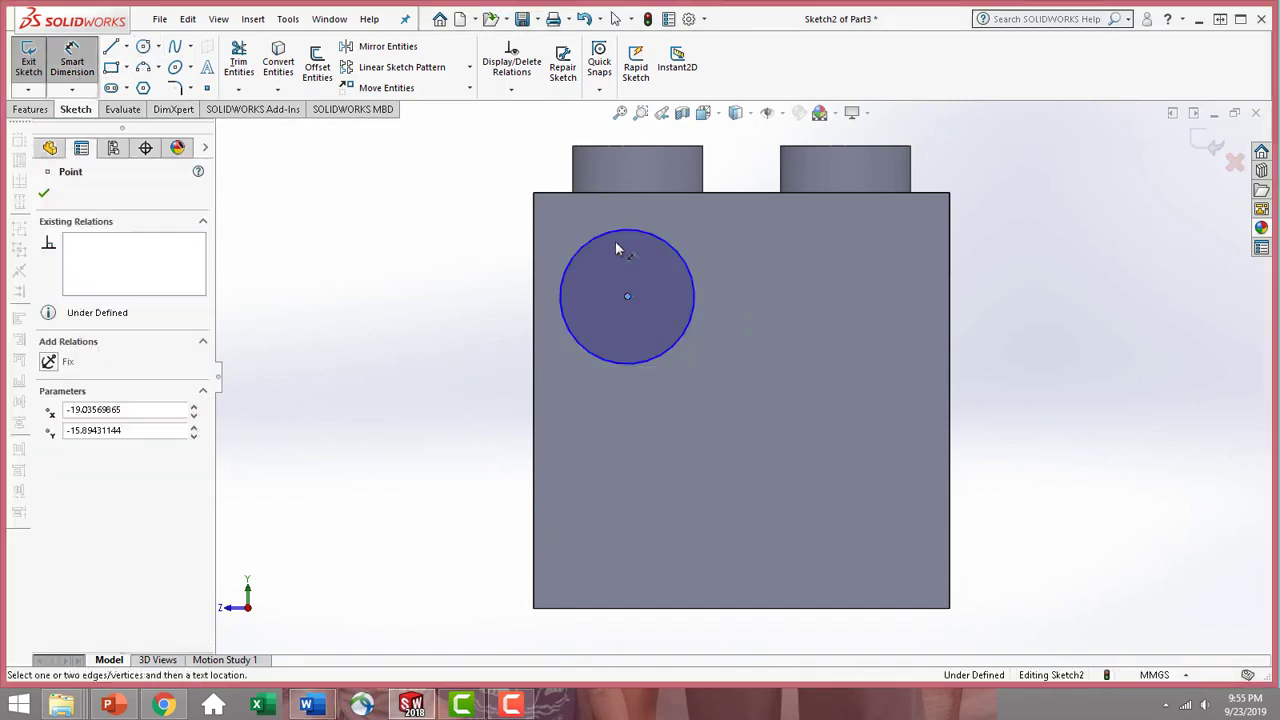
pyautogui.click(634, 193)
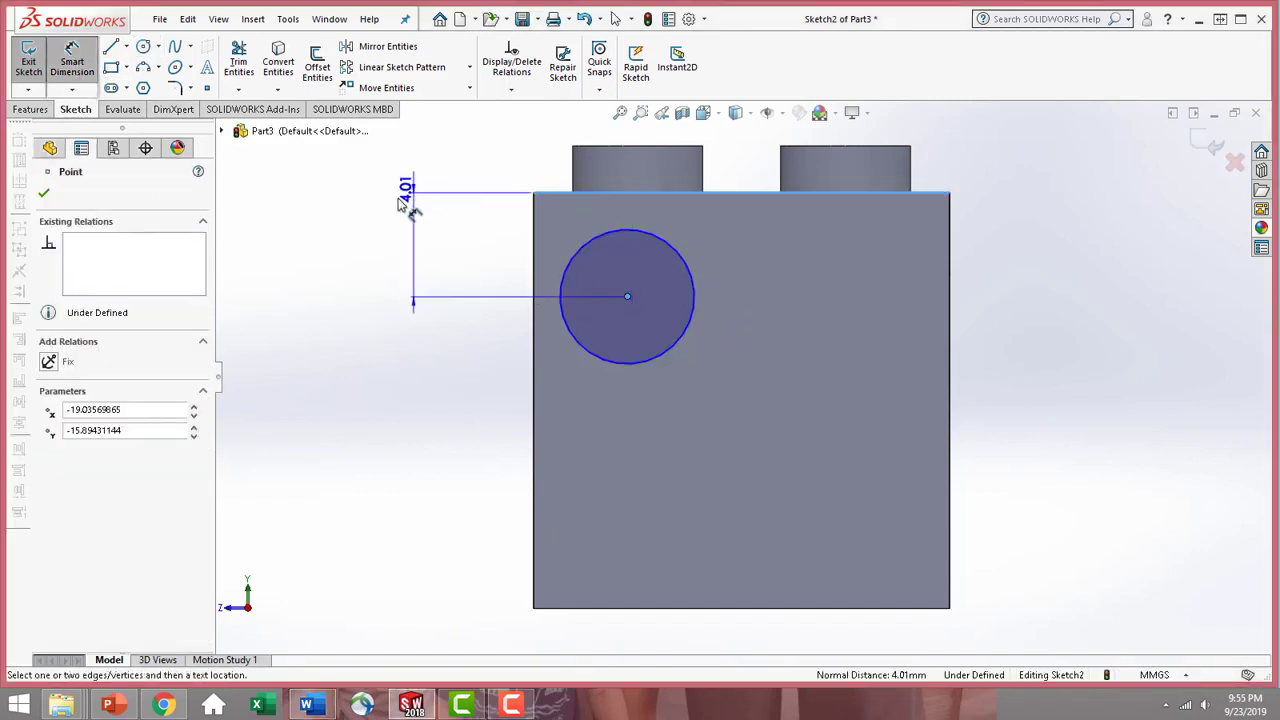
pyautogui.click(386, 214)
pyautogui.write('4')
pyautogui.press('Return')
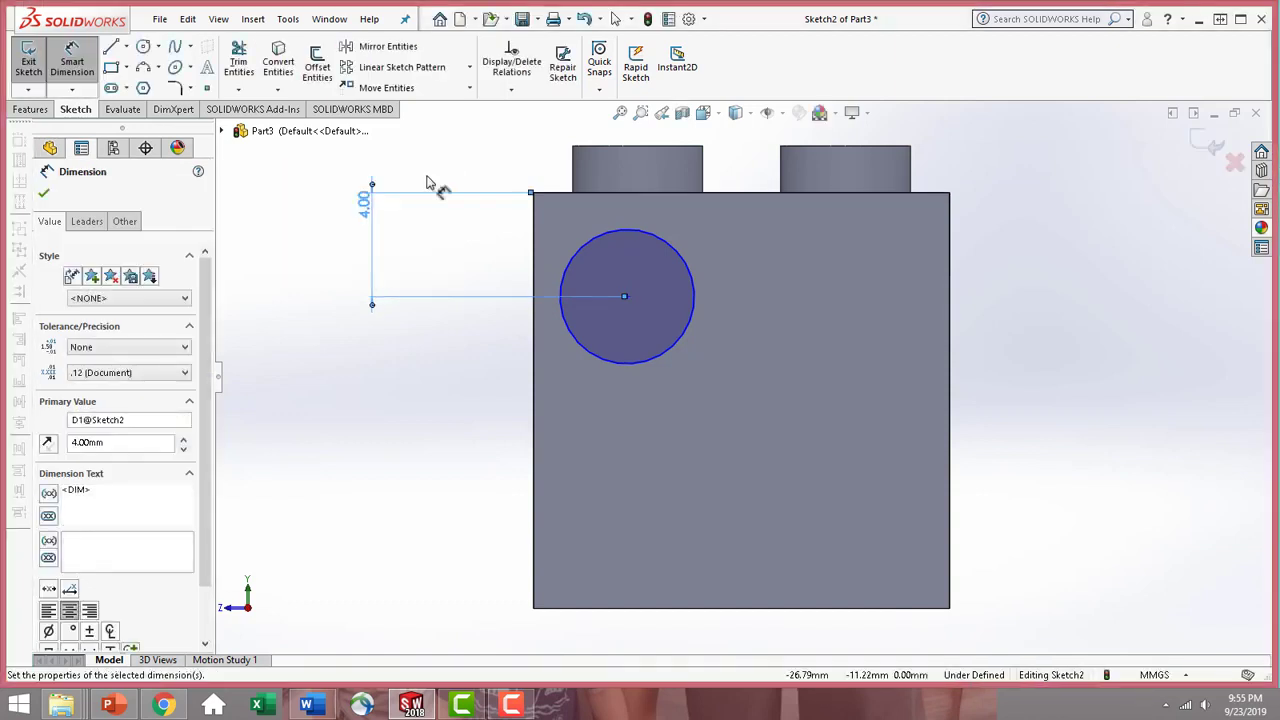
# - Dimension the circle's center 4 mm from the plate's left edge
pyautogui.click(625, 295)
pyautogui.press('Escape')
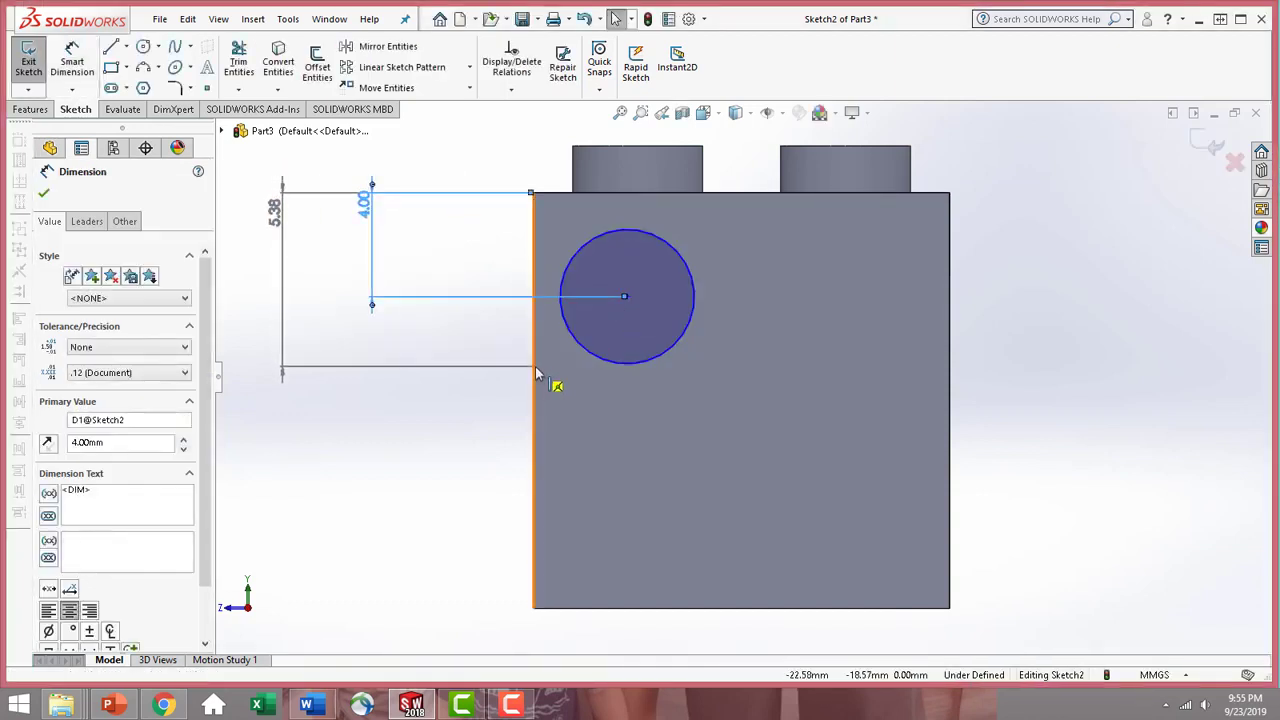
pyautogui.click(627, 296)
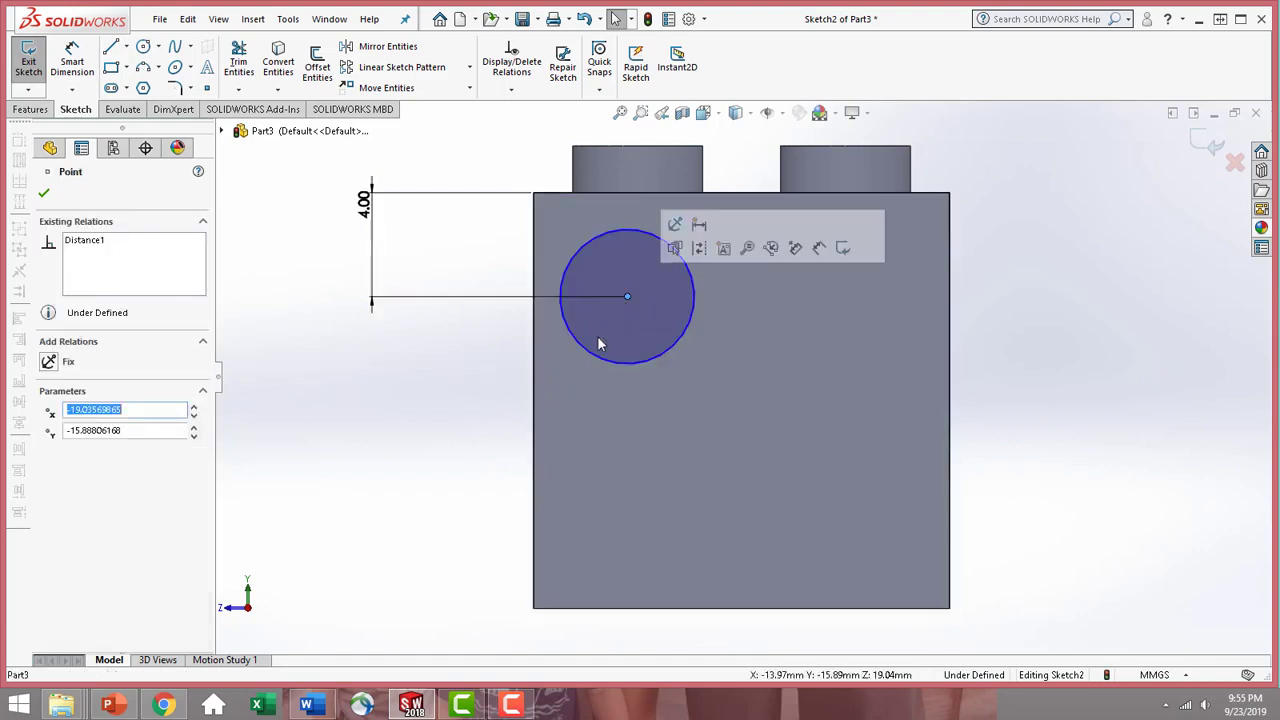
pyautogui.click(72, 60)
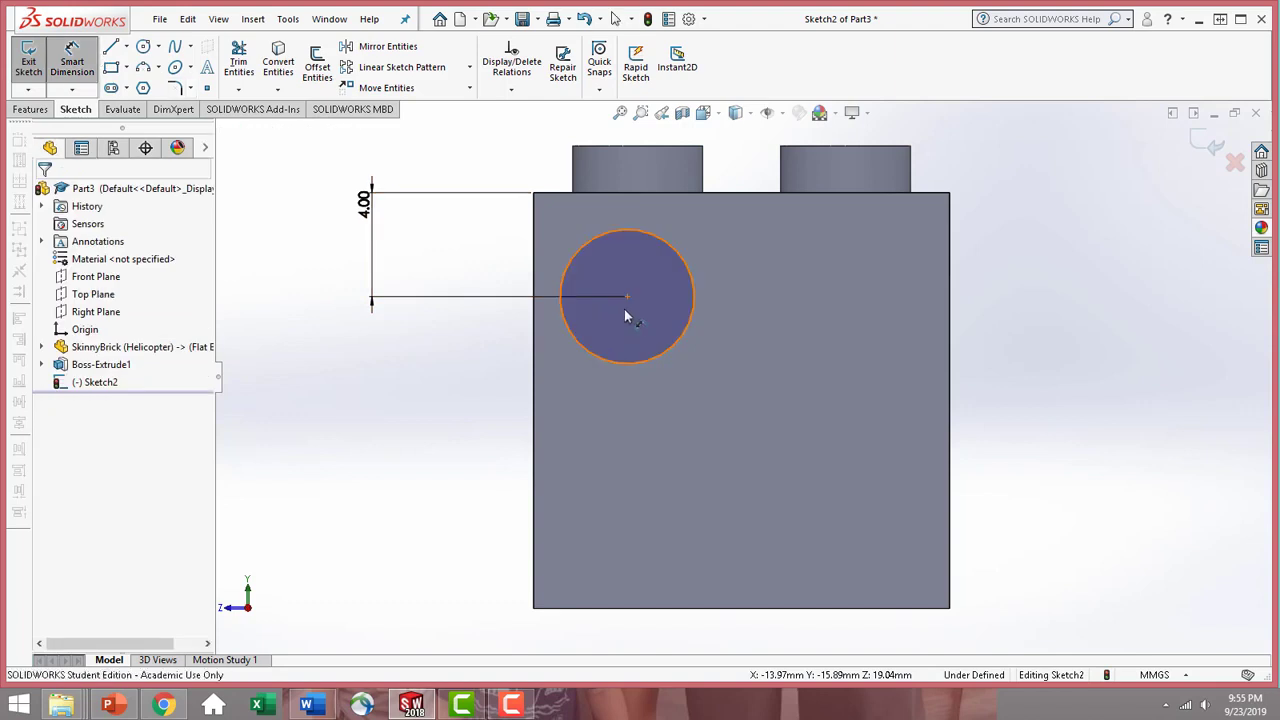
pyautogui.click(533, 403)
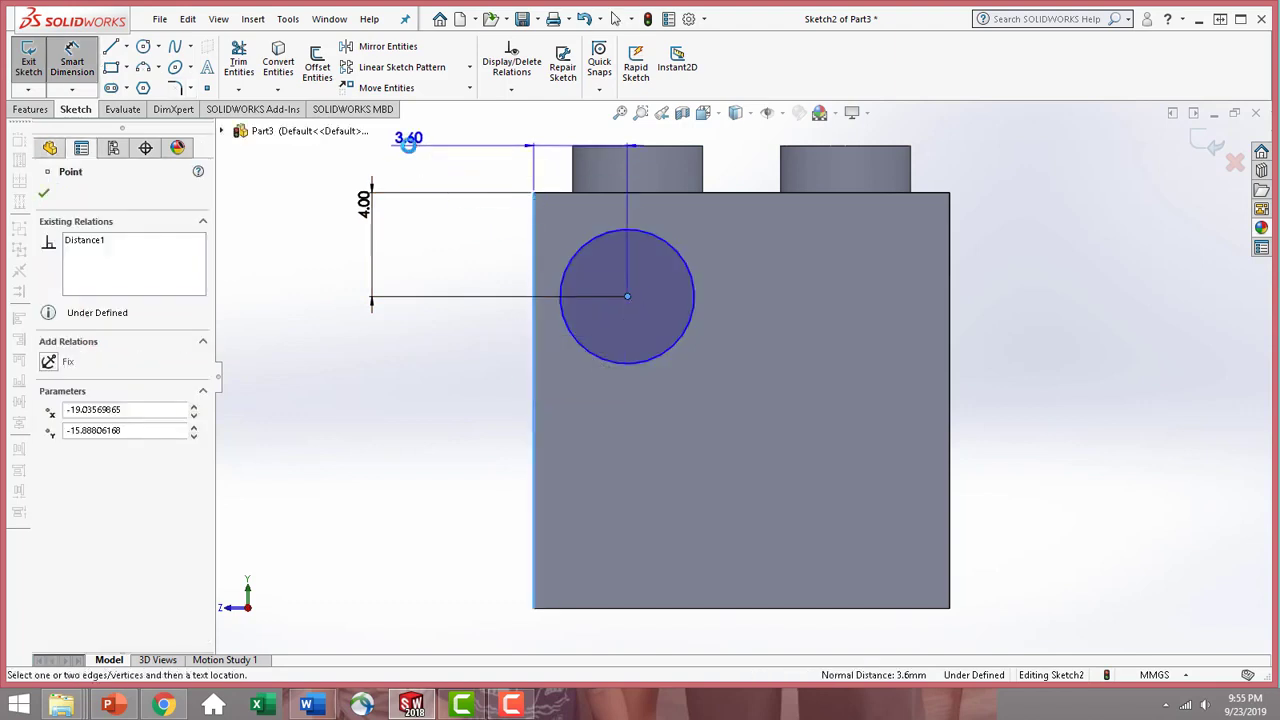
pyautogui.click(420, 150)
pyautogui.press('Return')
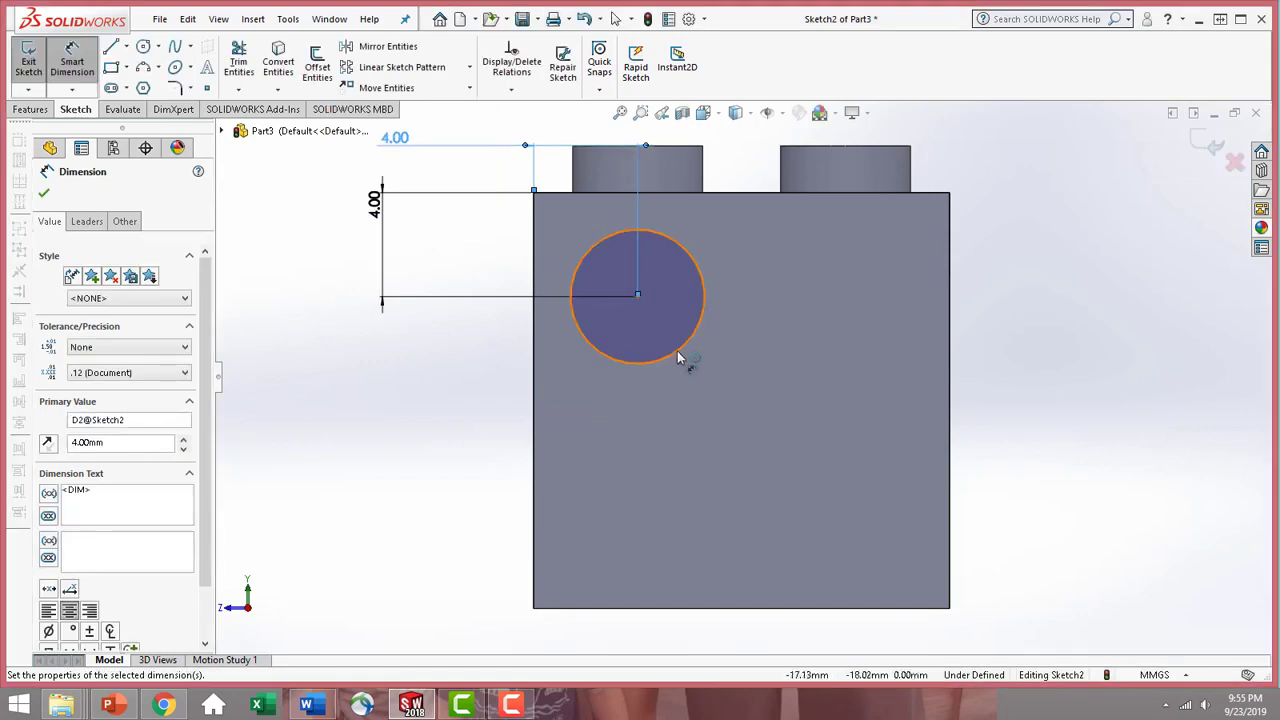
# - Dimension the circle's diameter as 5 mm and finish dimensioning
pyautogui.click(677, 351)
pyautogui.click(1029, 162)
pyautogui.write('5.16760944mm')
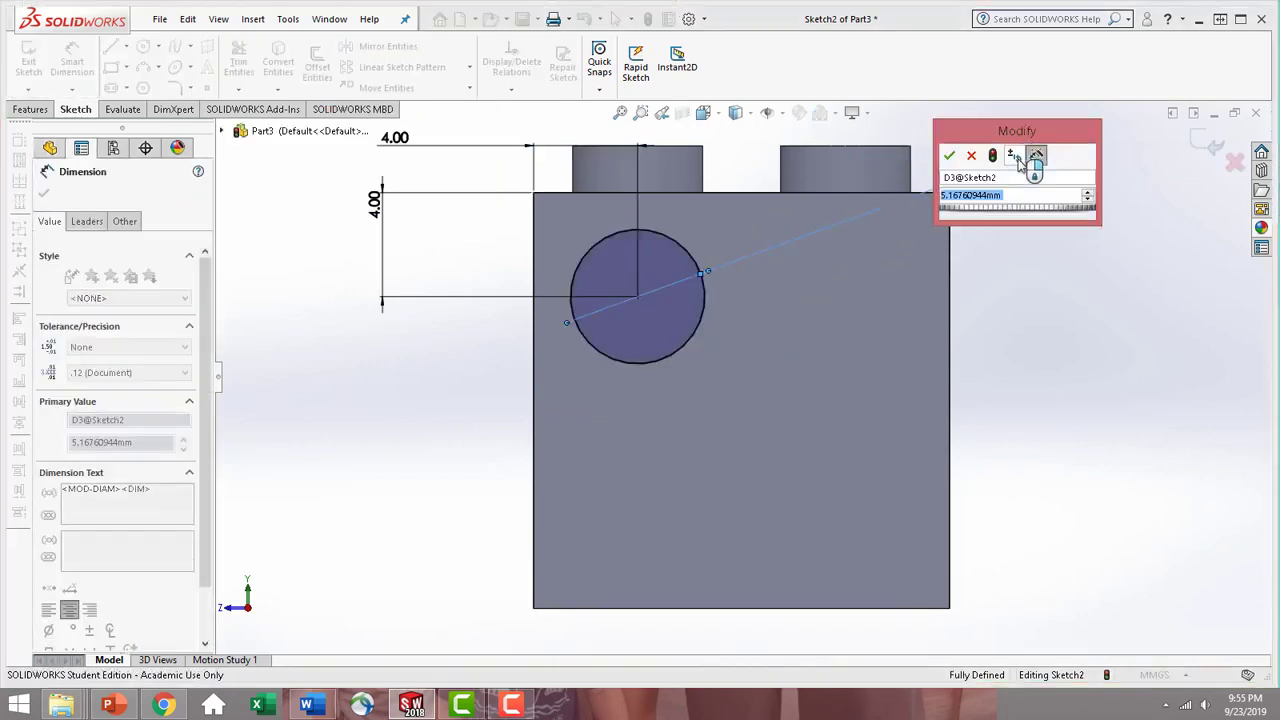
pyautogui.press('Return')
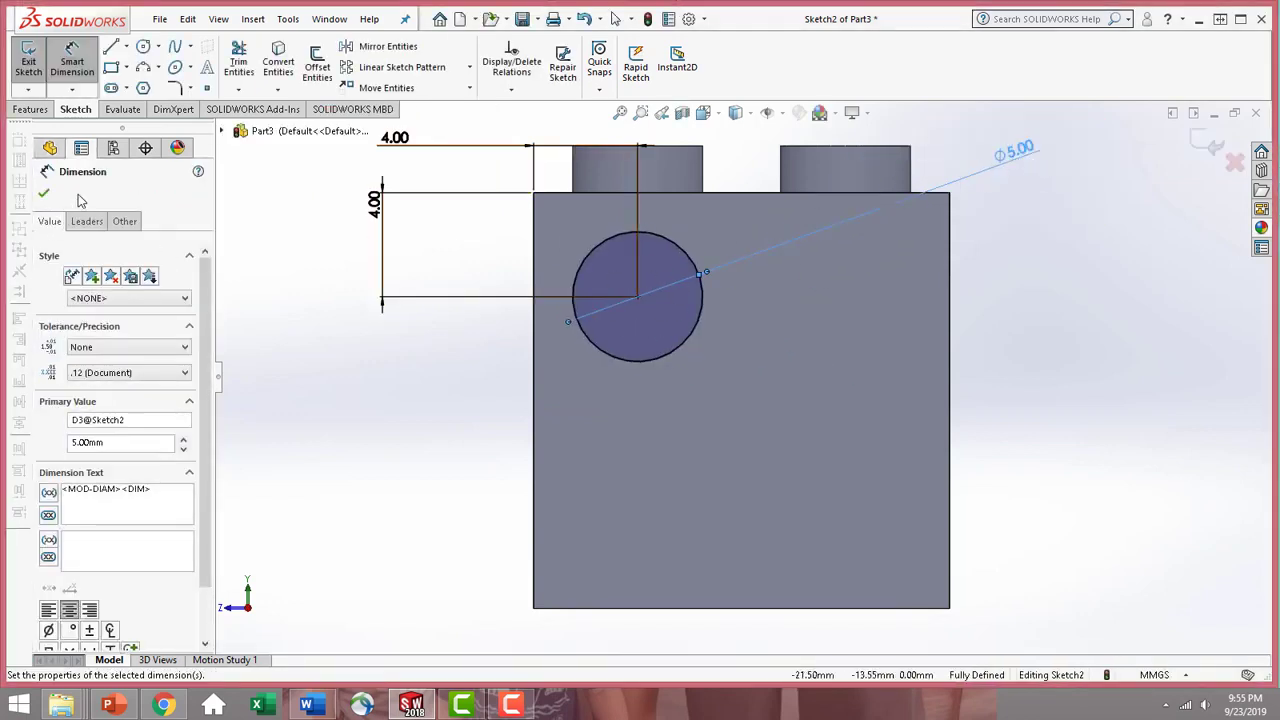
pyautogui.click(46, 194)
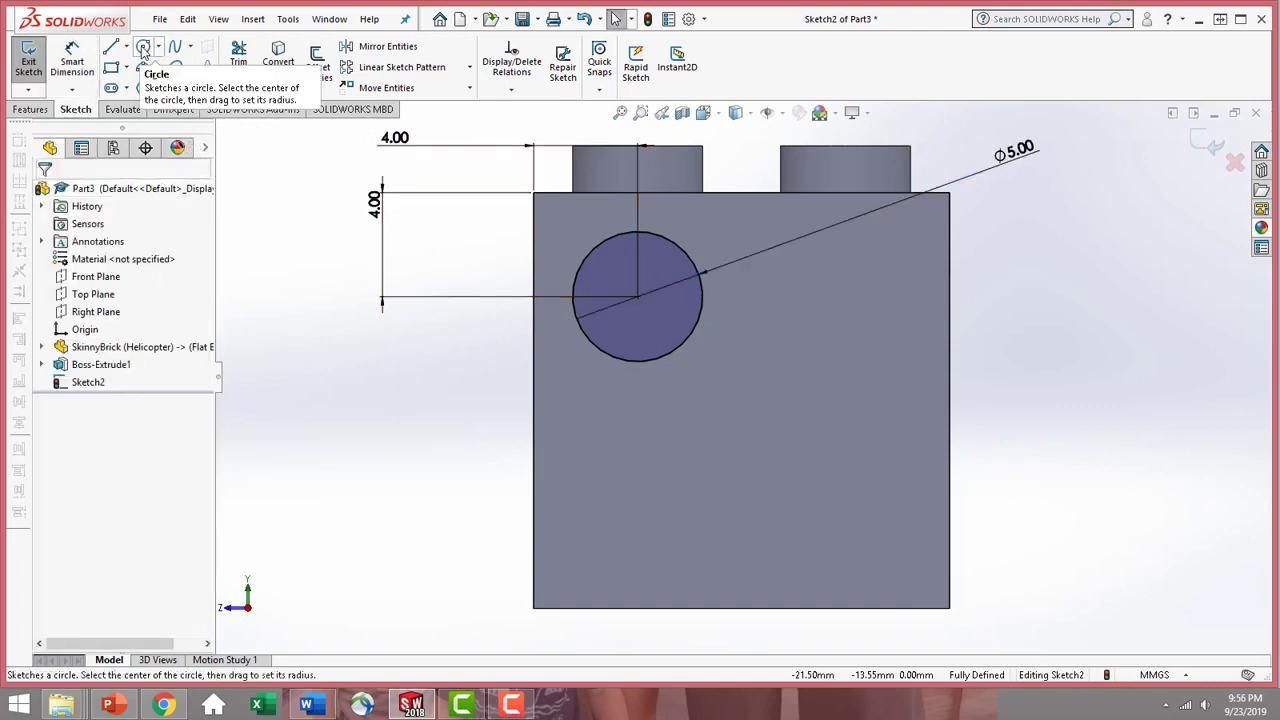
# - Draw a smaller concentric circle of about 1.64 mm radius inside the 5 mm circle
pyautogui.click(143, 50)
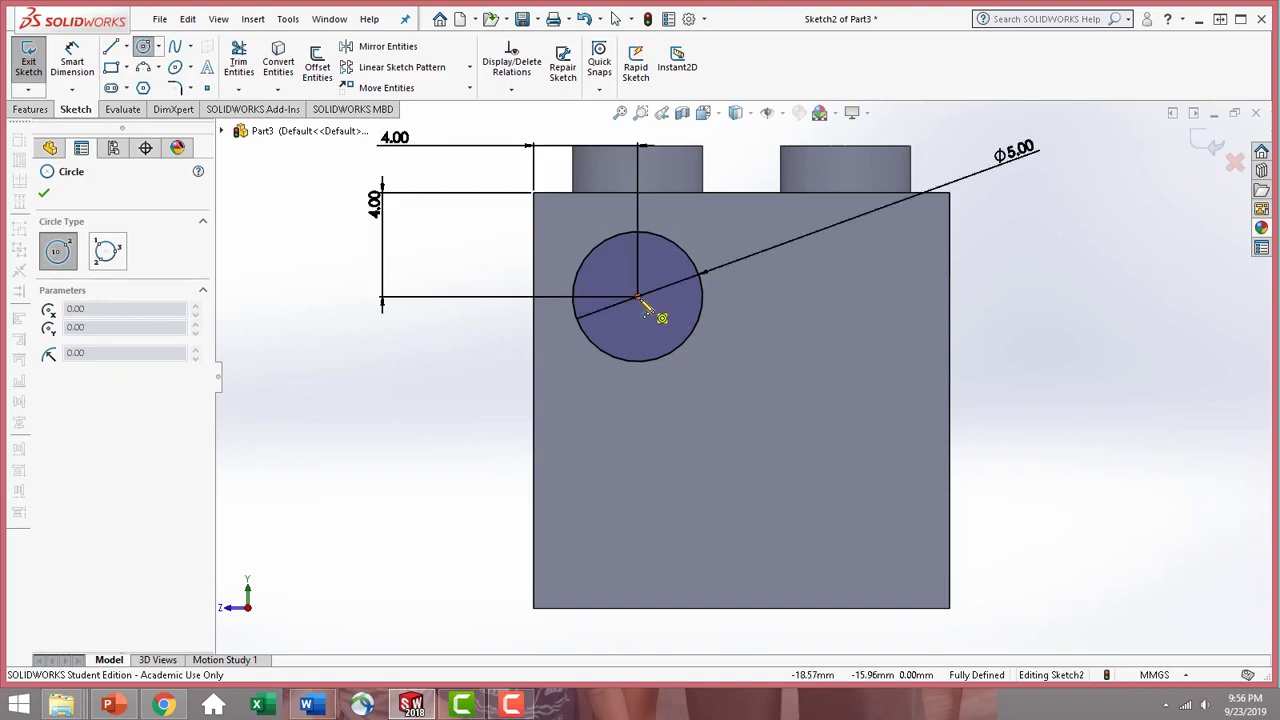
pyautogui.click(638, 299)
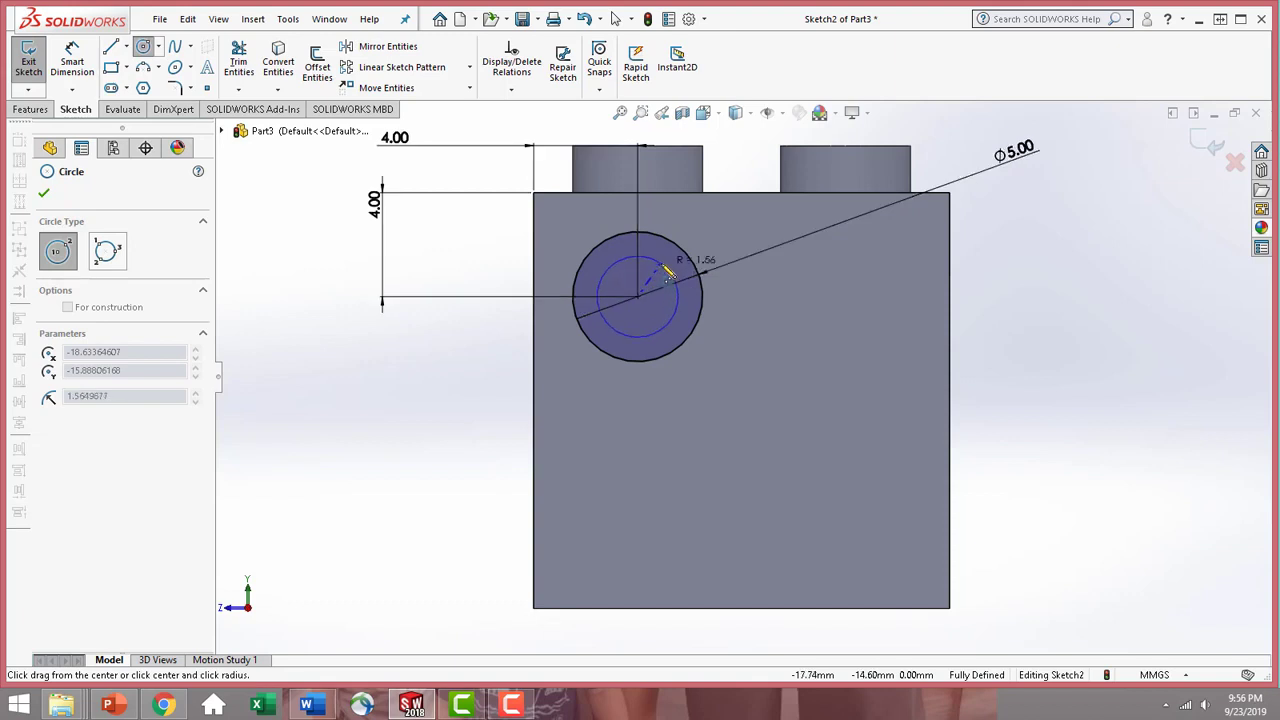
pyautogui.click(667, 270)
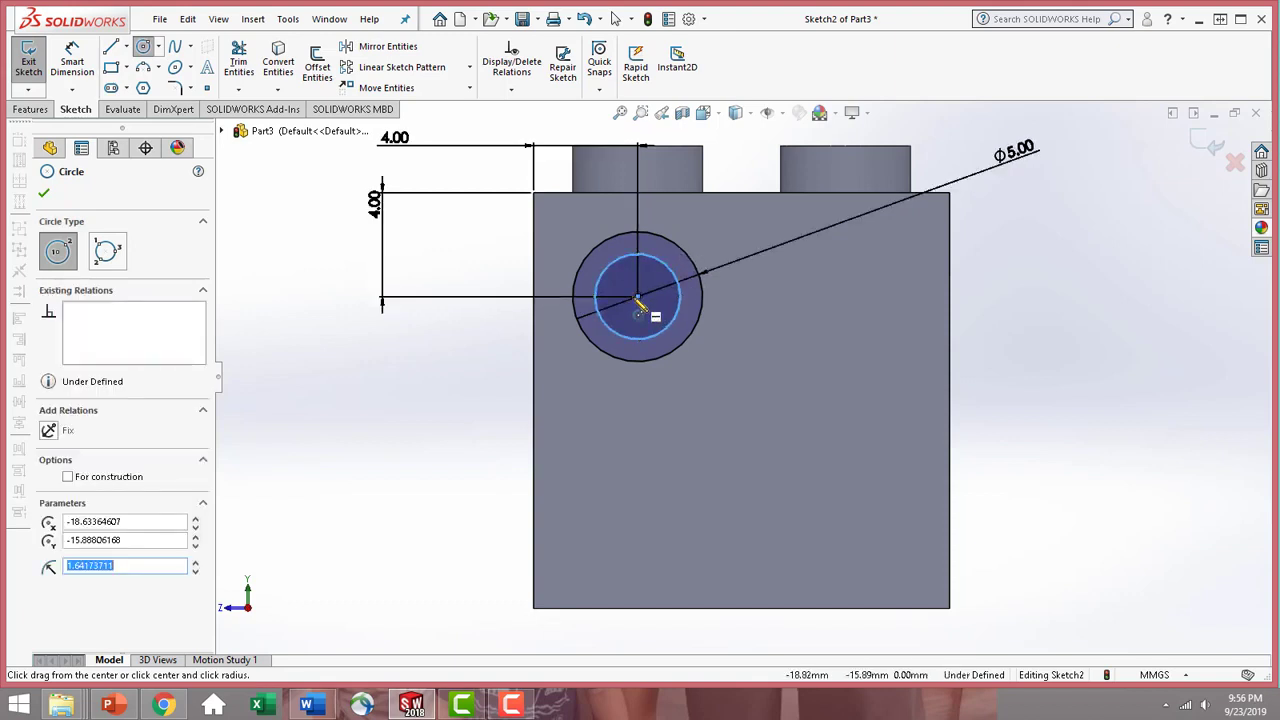
# - Dimension the radial gap between the inner and outer circles as 0.85 mm
pyautogui.click(80, 62)
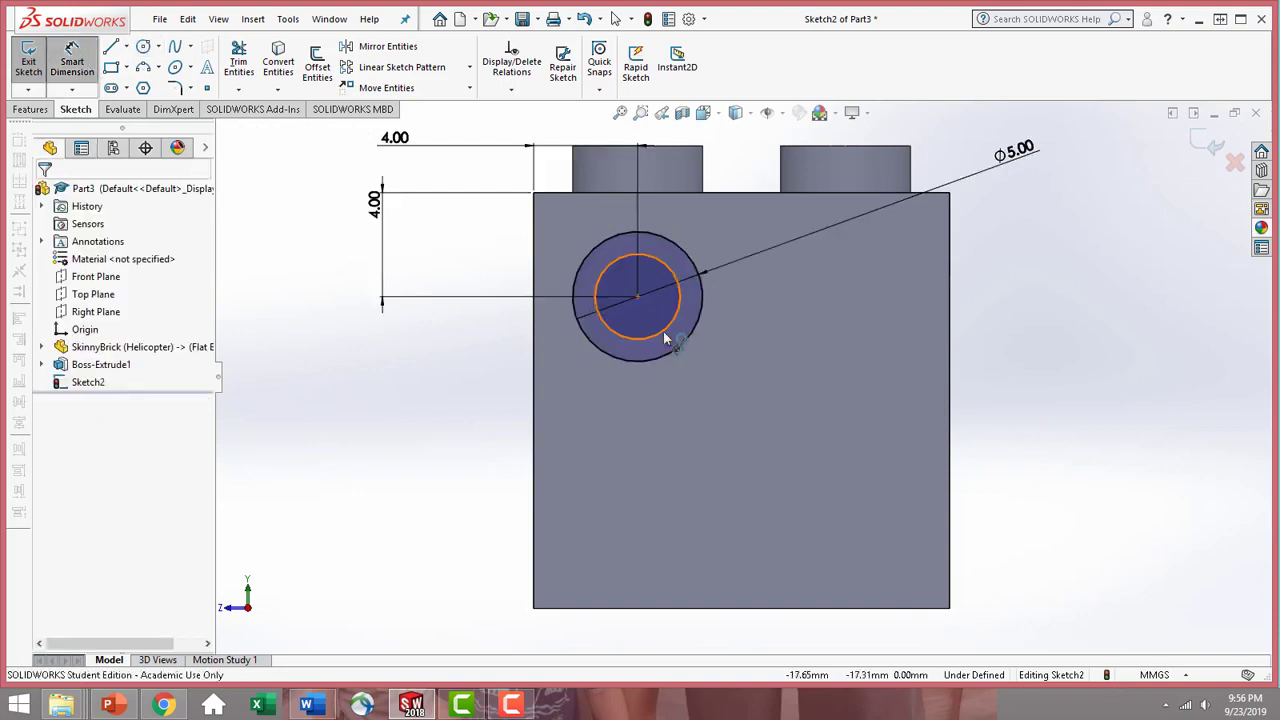
pyautogui.click(665, 338)
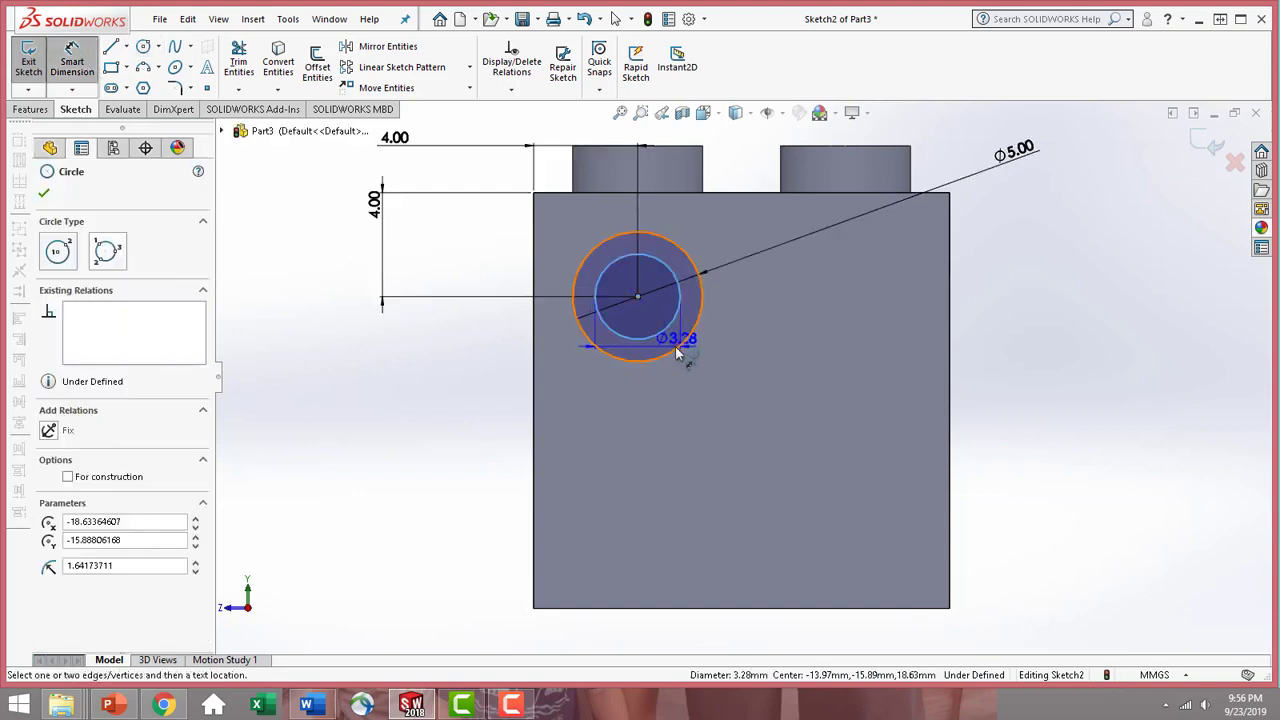
pyautogui.click(676, 347)
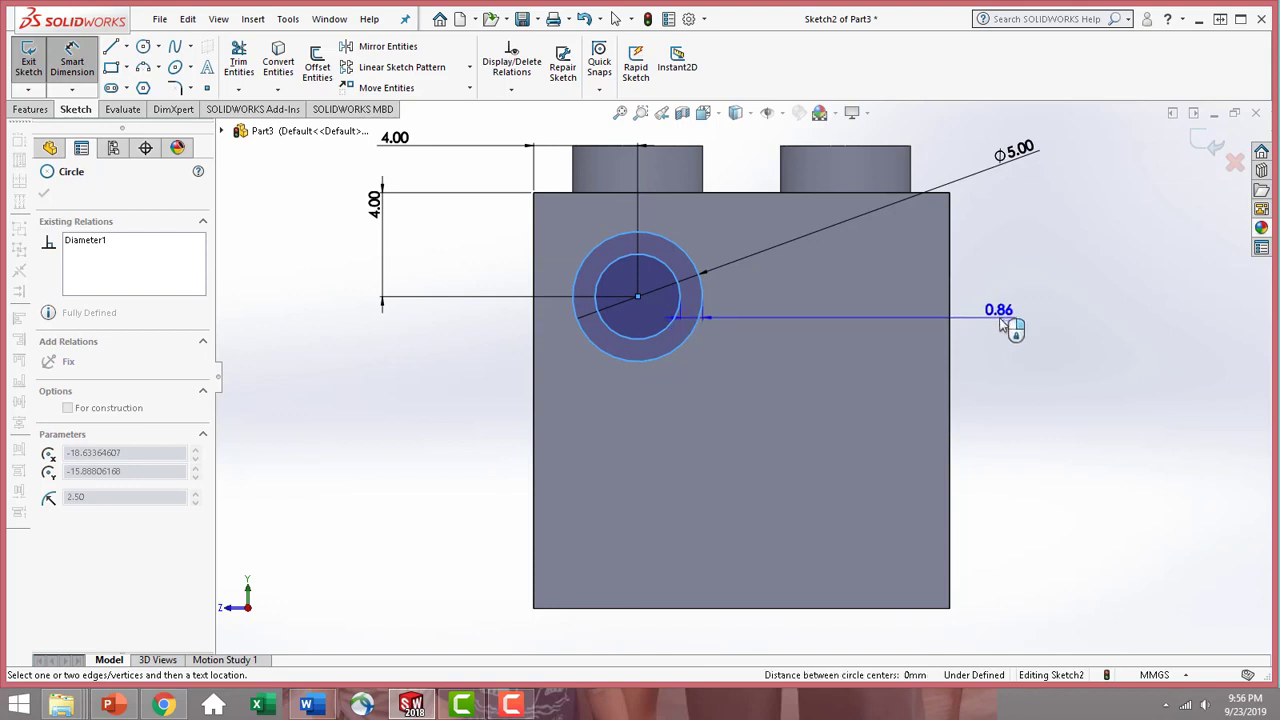
pyautogui.click(1003, 322)
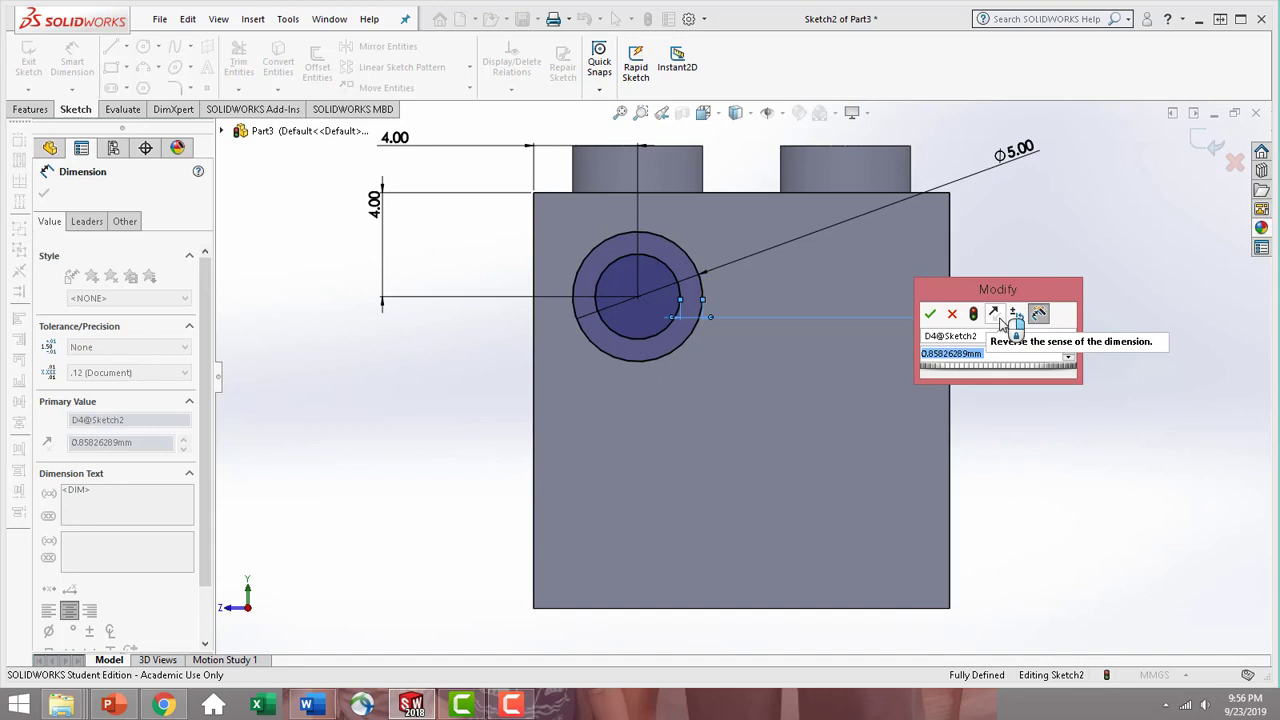
pyautogui.write('0.85')
pyautogui.press('Return')
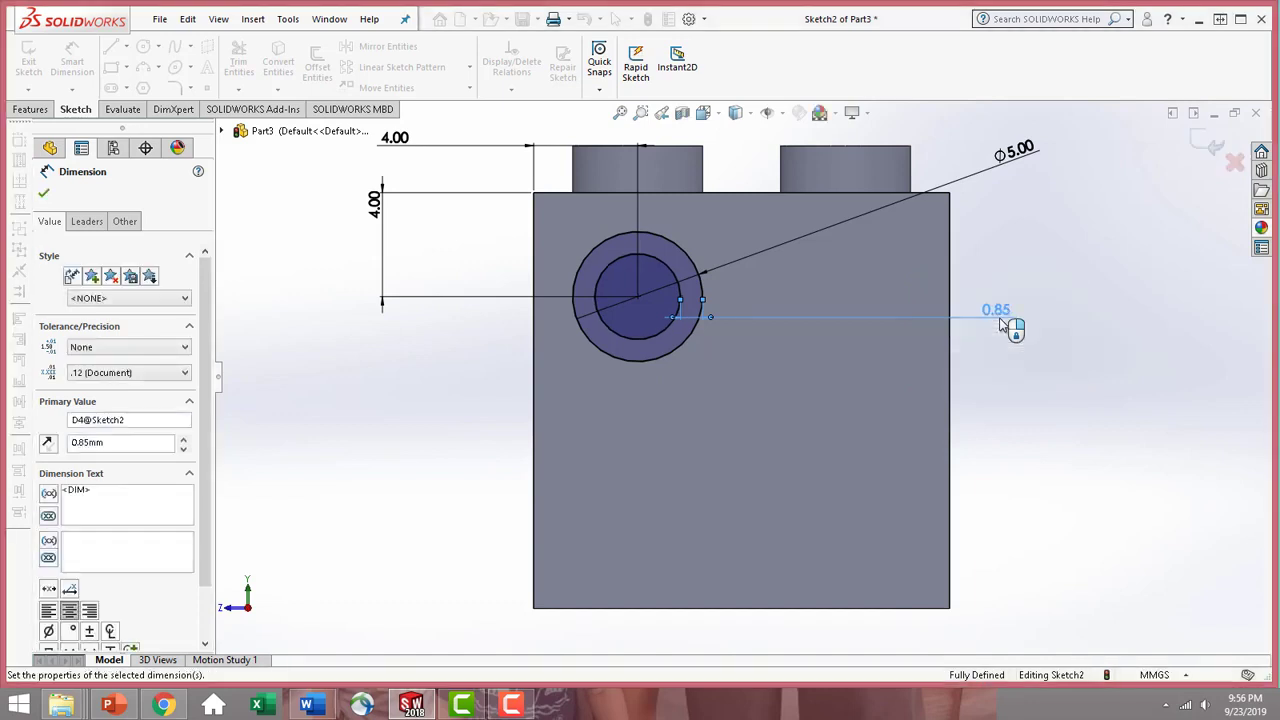
pyautogui.click(43, 193)
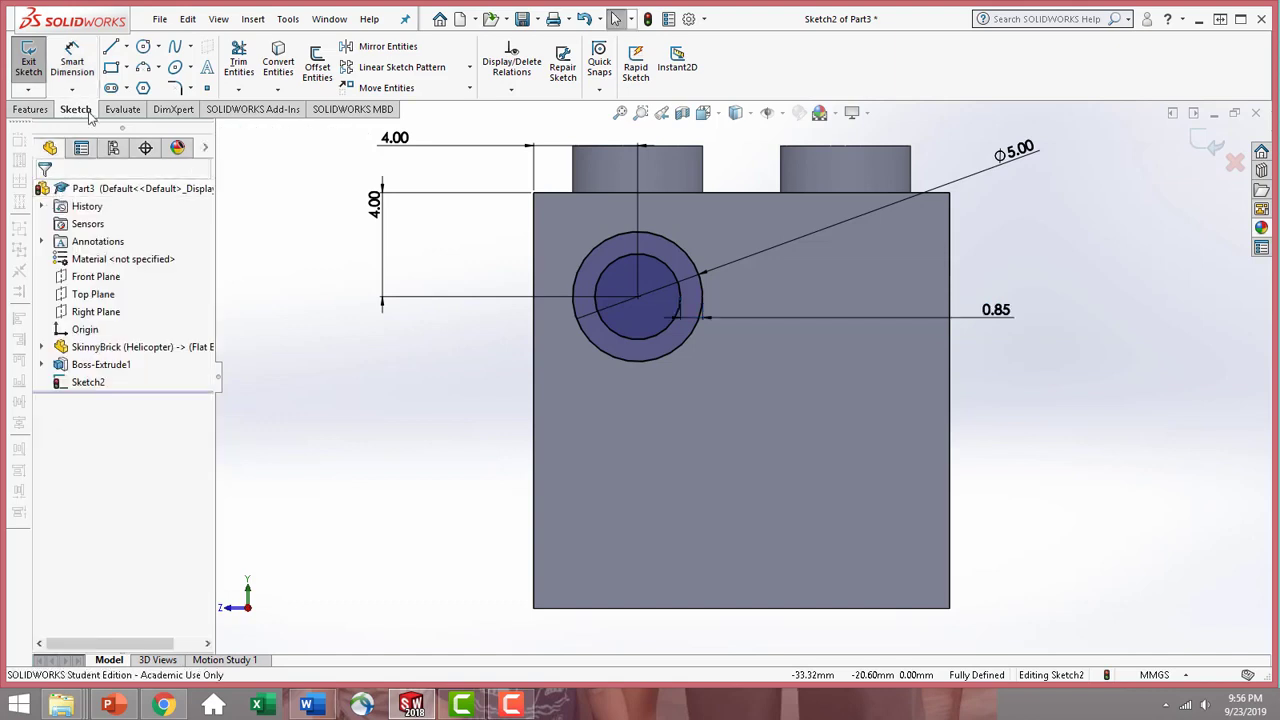
# - Extrude the ring between the two circles outward as a blind boss 1.8 mm deep, merged with the body
pyautogui.click(36, 110)
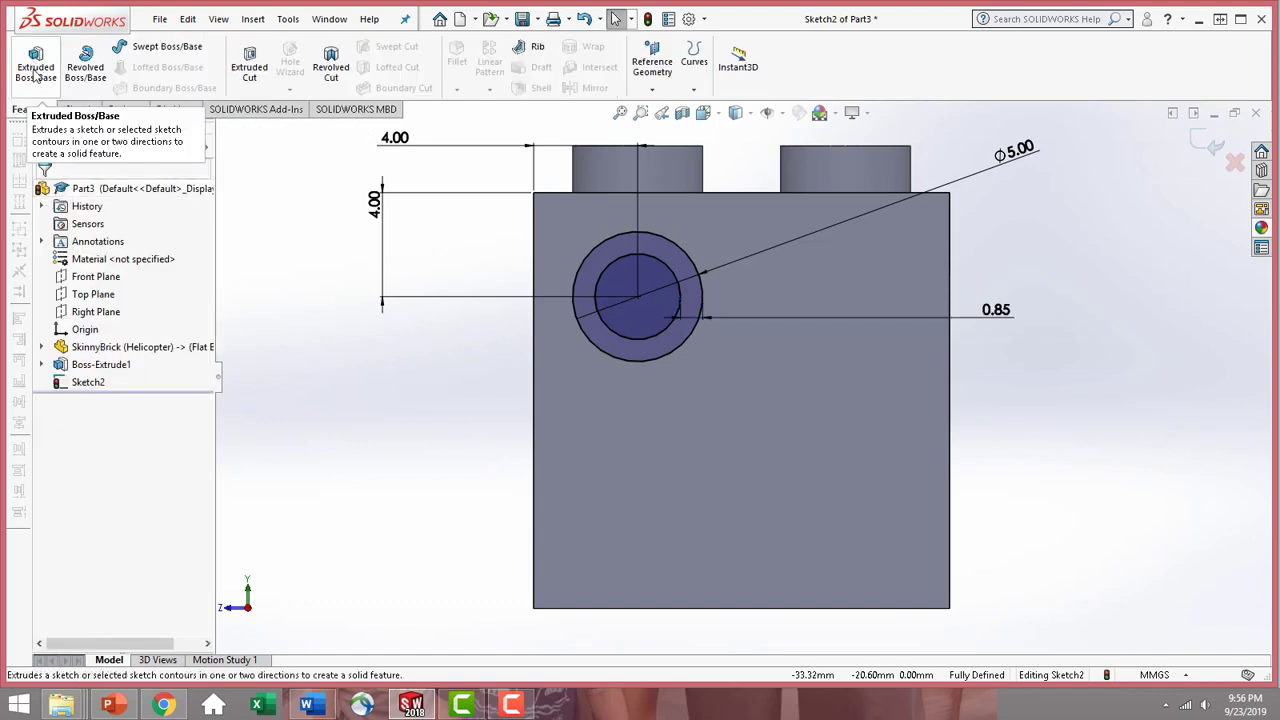
pyautogui.click(36, 76)
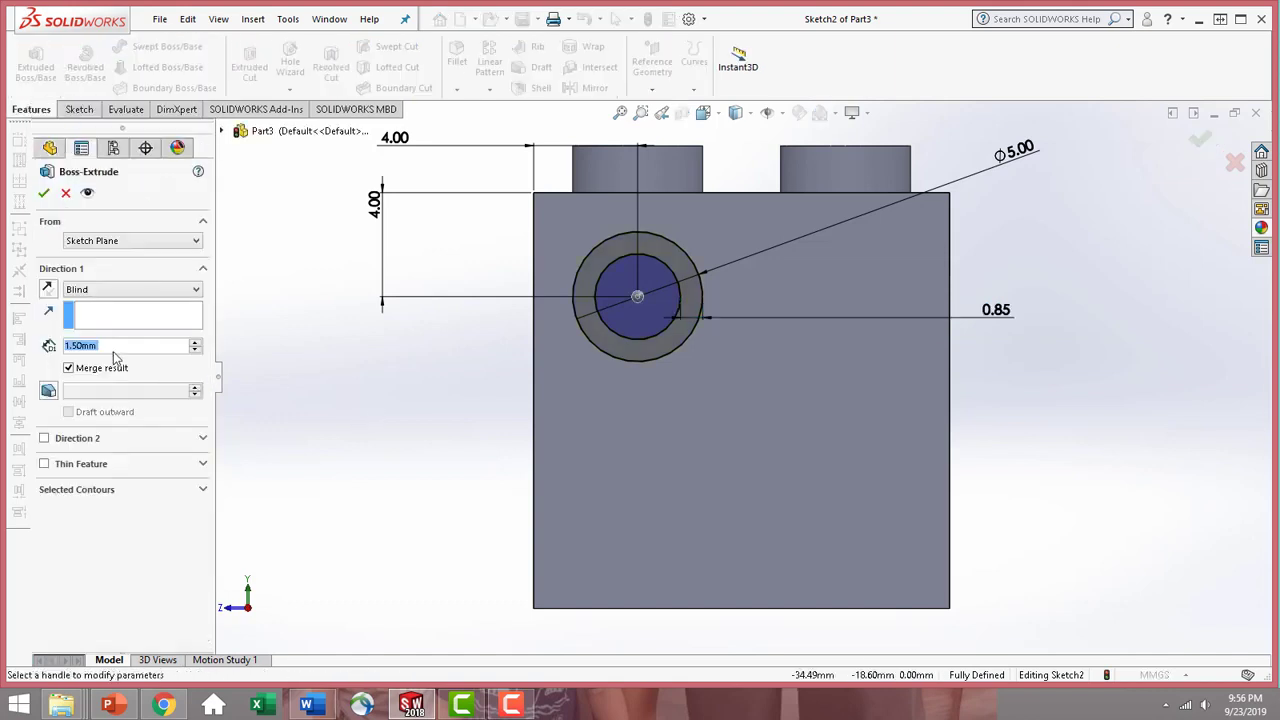
pyautogui.write('1.8')
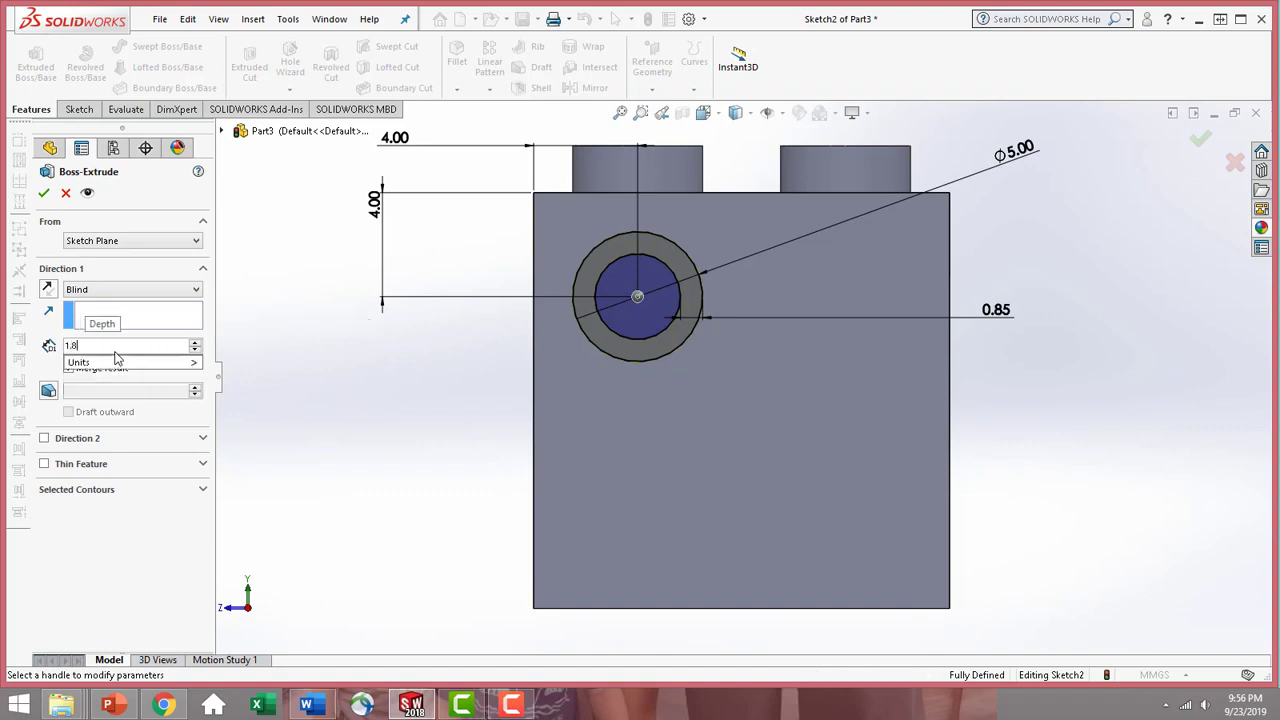
pyautogui.press('Return')
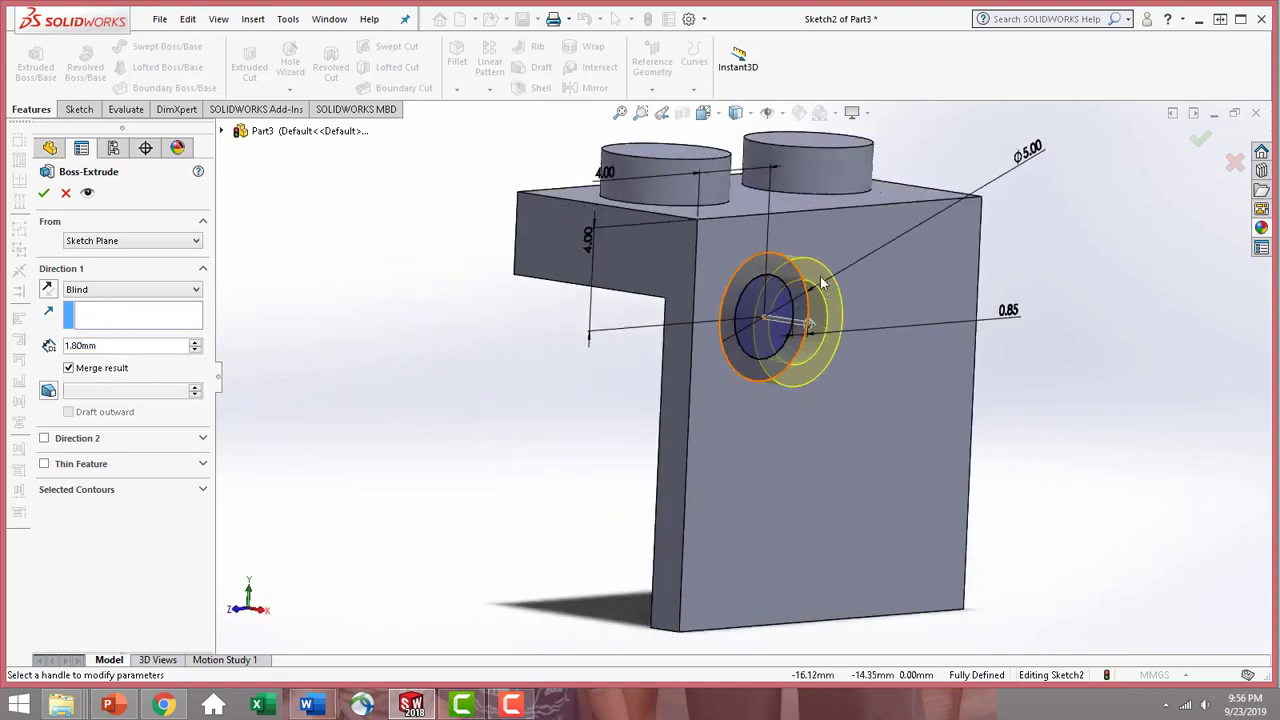
pyautogui.click(44, 192)
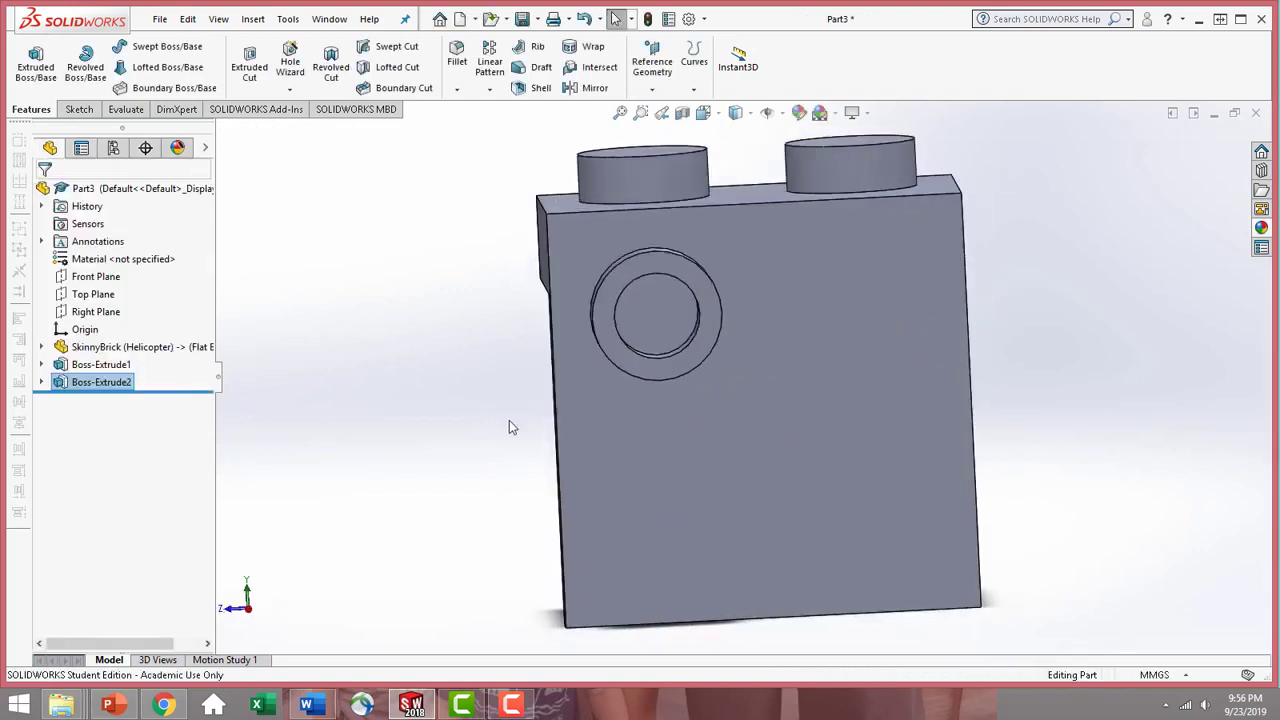
# - Start a linear pattern of the ring boss along the plate's top edge with 8 mm spacing
pyautogui.click(489, 60)
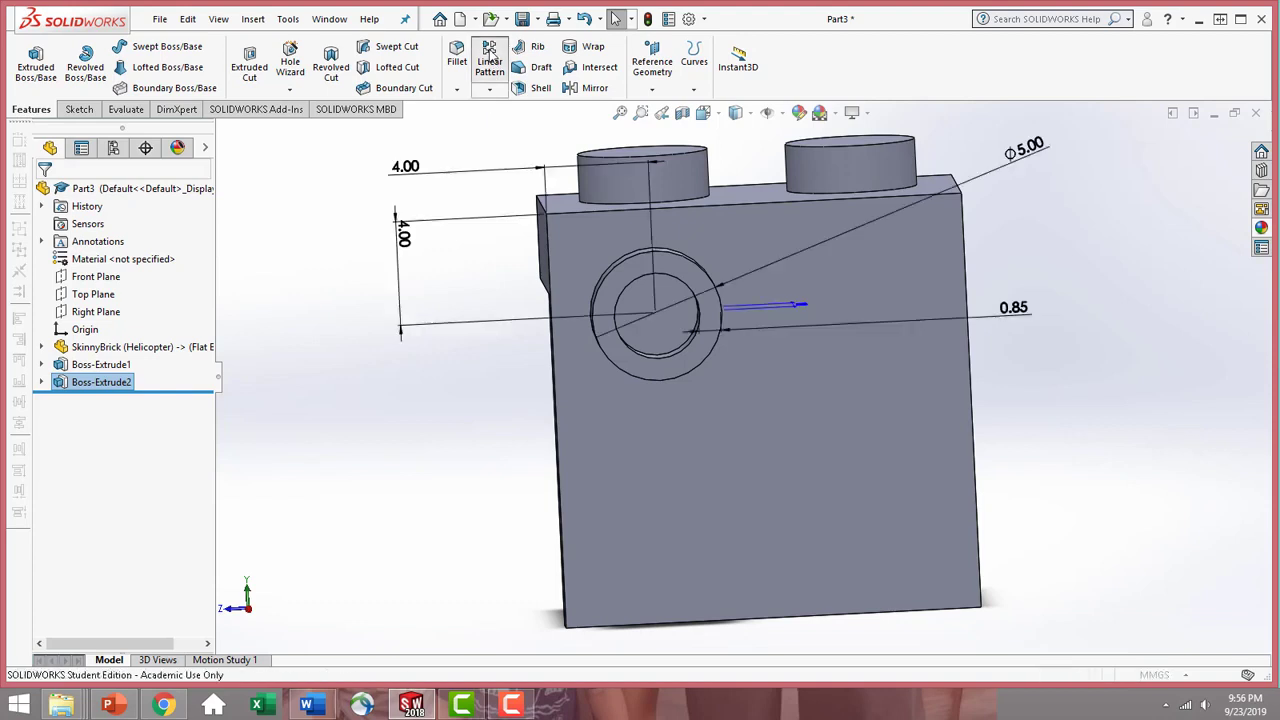
pyautogui.click(737, 203)
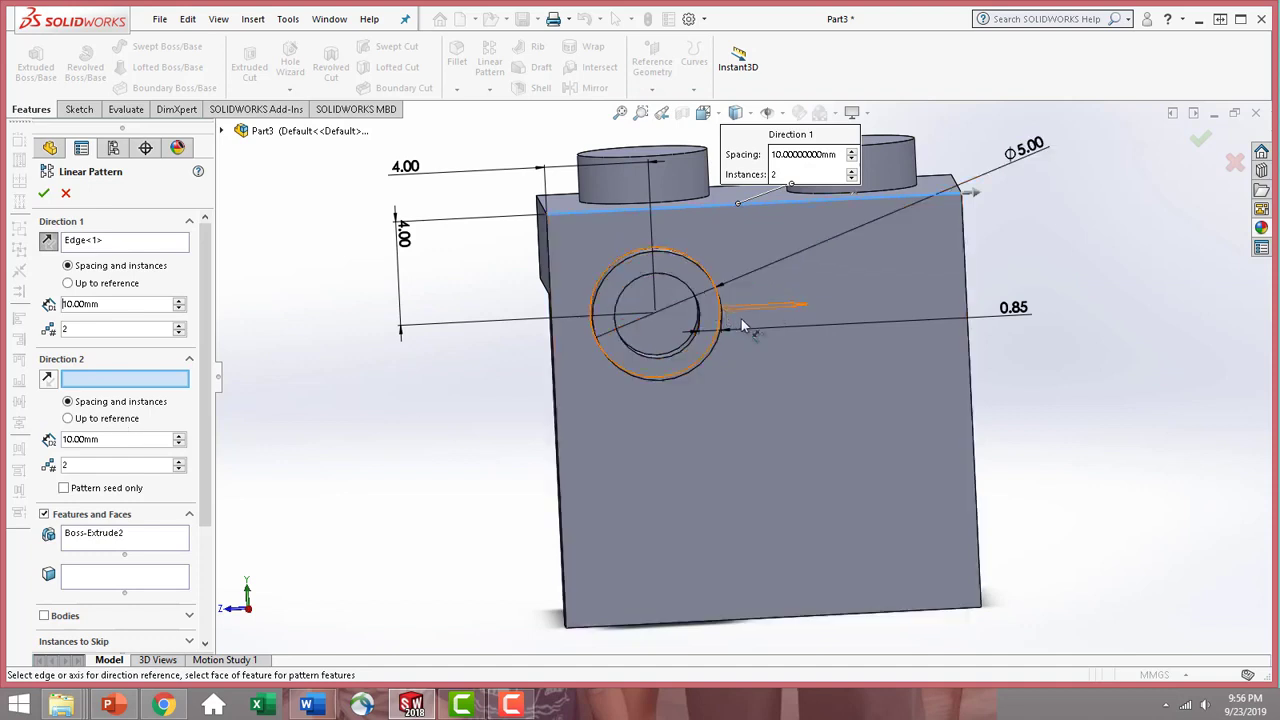
pyautogui.doubleClick(113, 304)
pyautogui.write('8')
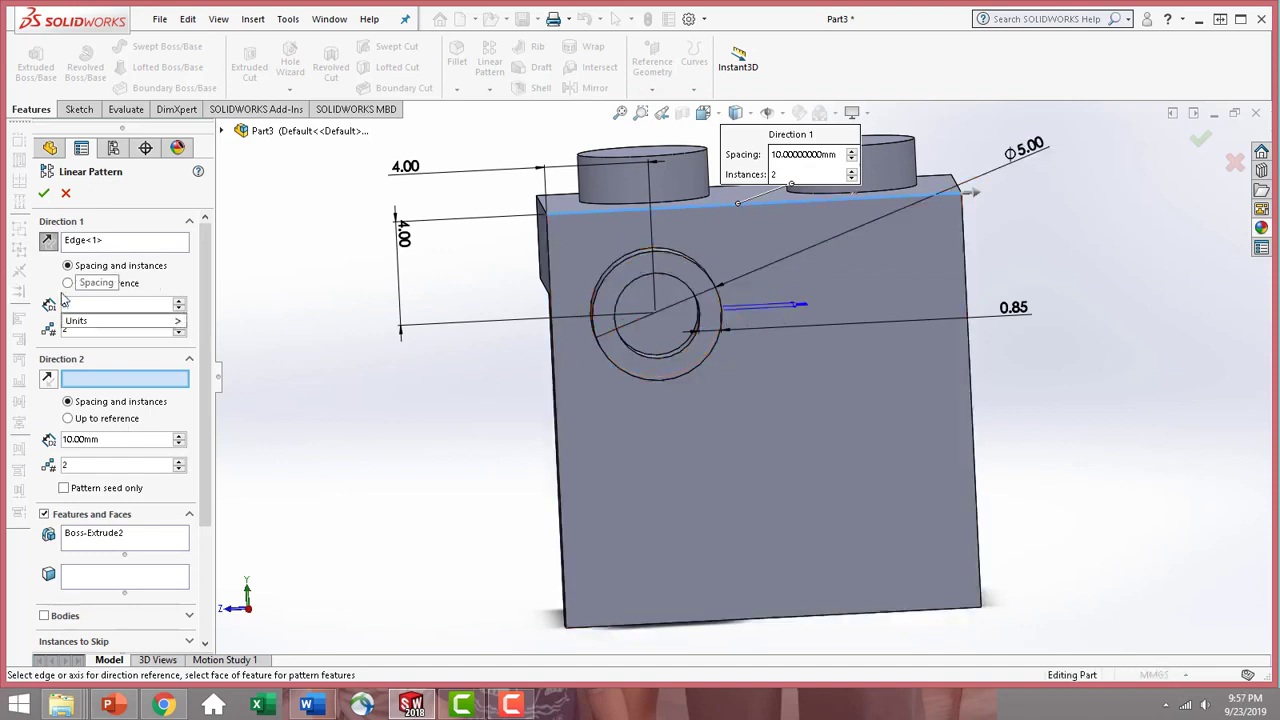
pyautogui.press('Return')
pyautogui.click(94, 330)
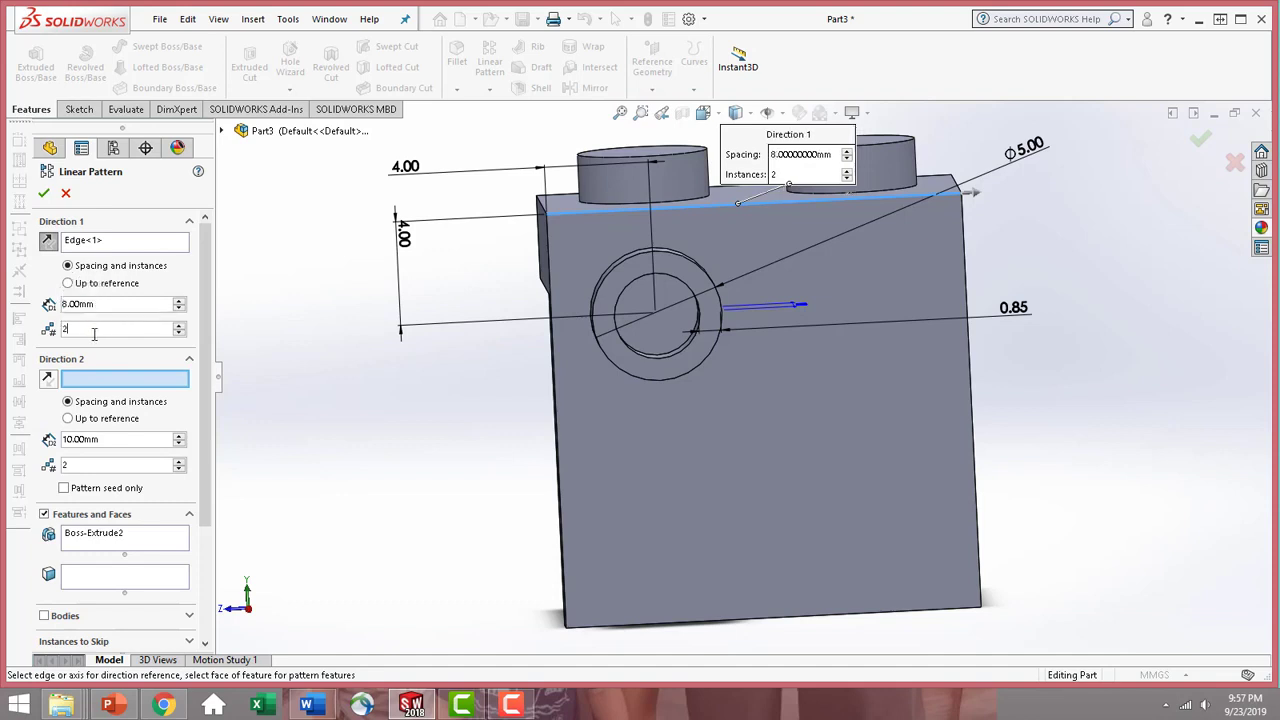
# - Complete the pattern with 4 instances in the first direction and 2 instances spaced 8 mm downward along the plate's left edge
pyautogui.click(563, 517)
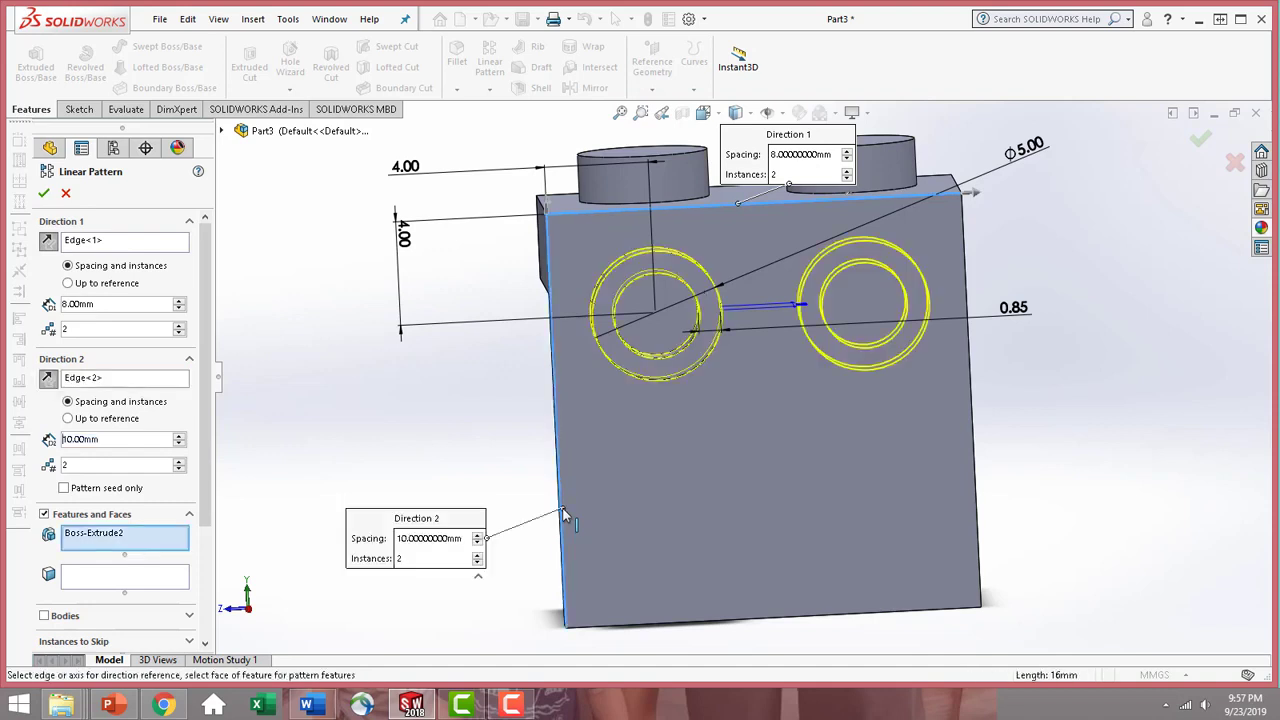
pyautogui.click(546, 206)
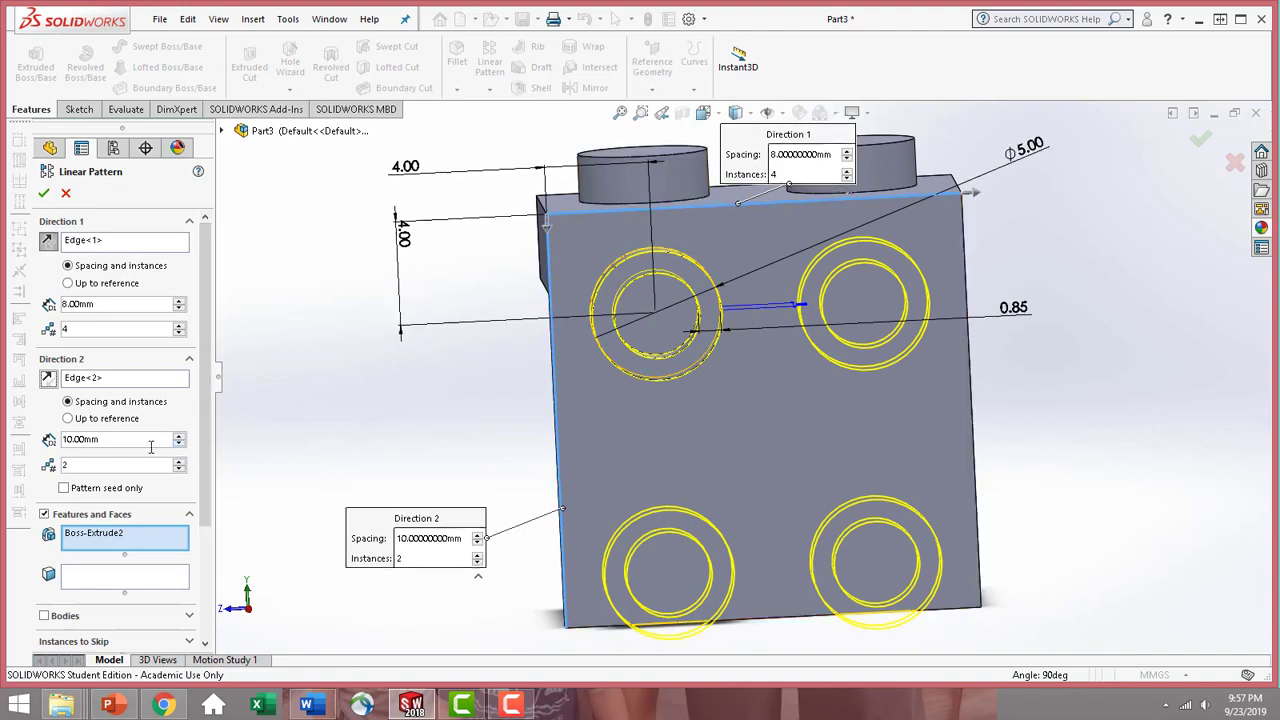
pyautogui.moveTo(130, 441); pyautogui.dragTo(2, 437)
pyautogui.write('8')
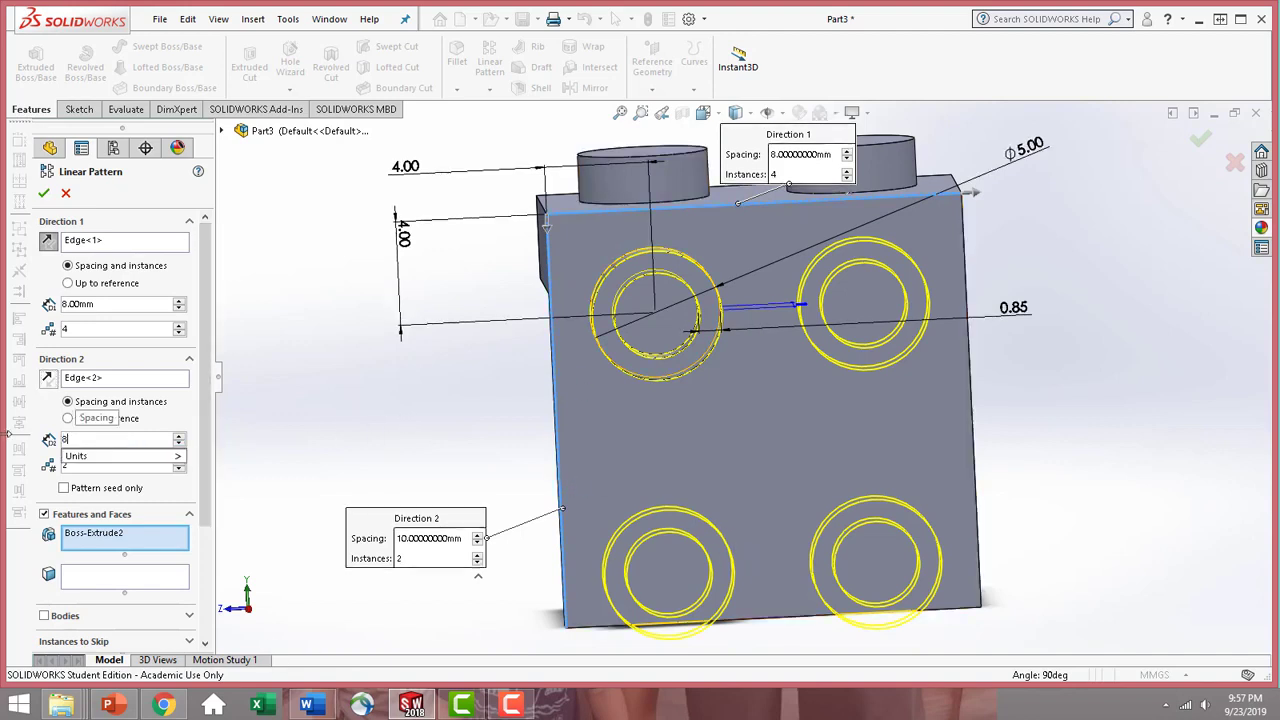
pyautogui.press('Return')
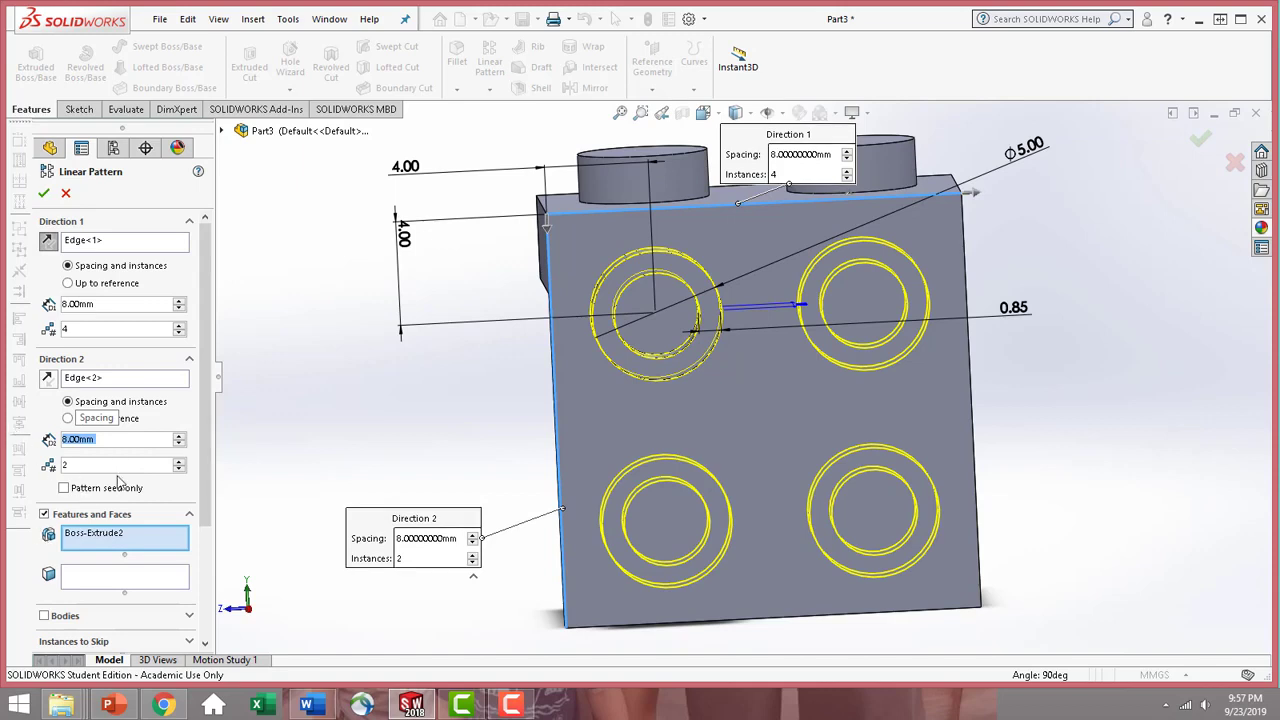
pyautogui.click(43, 193)
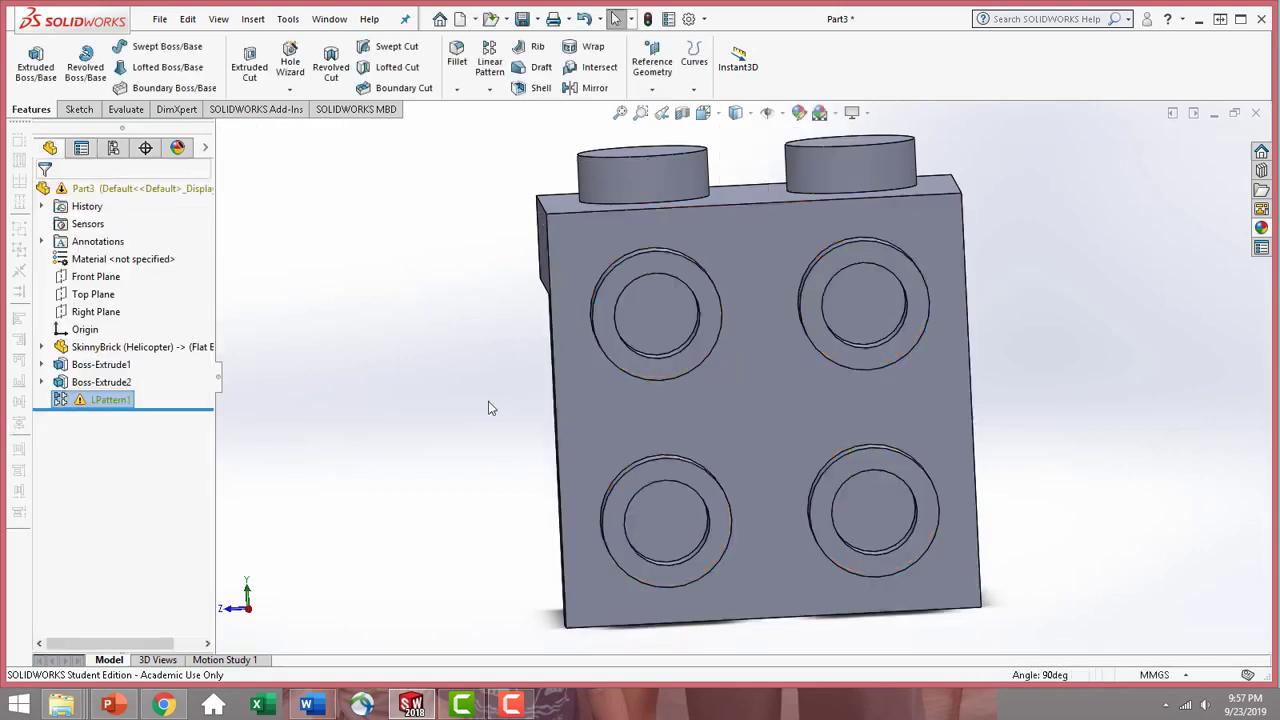
# - Apply white from the standard color palette to the entire part
pyautogui.scroll(4, 489, 401)
pyautogui.moveTo(485, 381); pyautogui.dragTo(578, 424, button='middle')
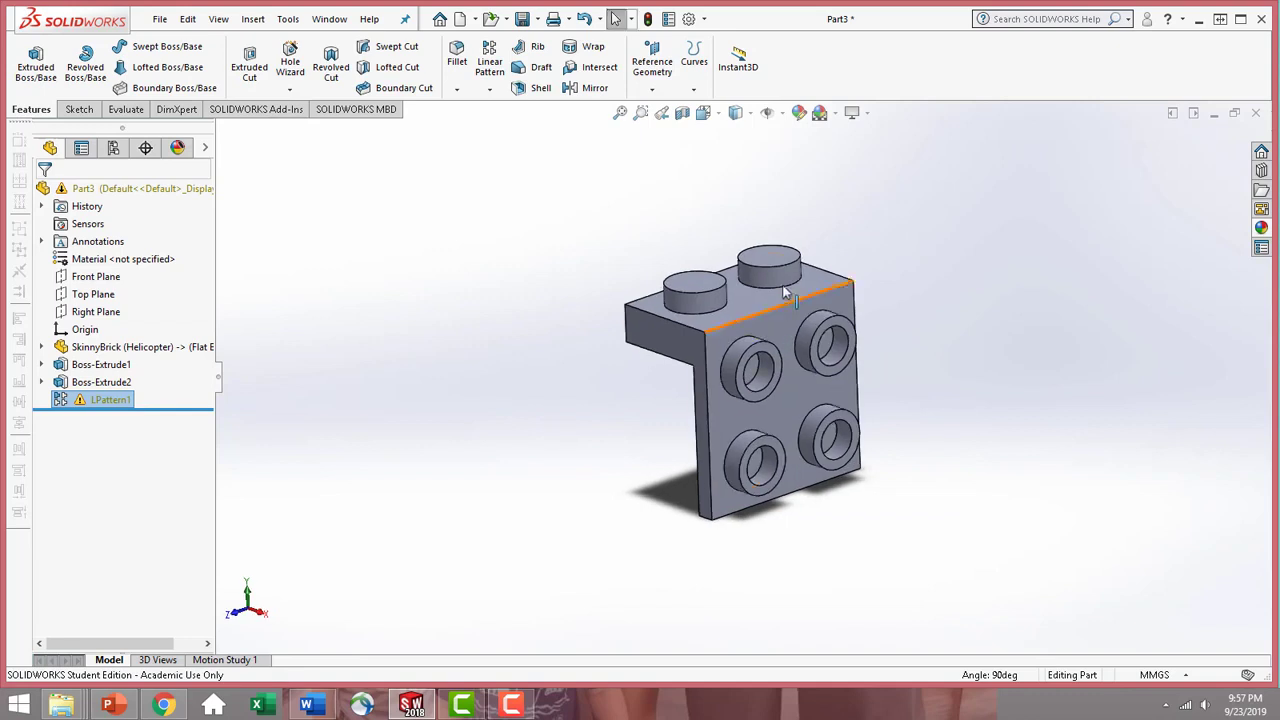
pyautogui.click(760, 306)
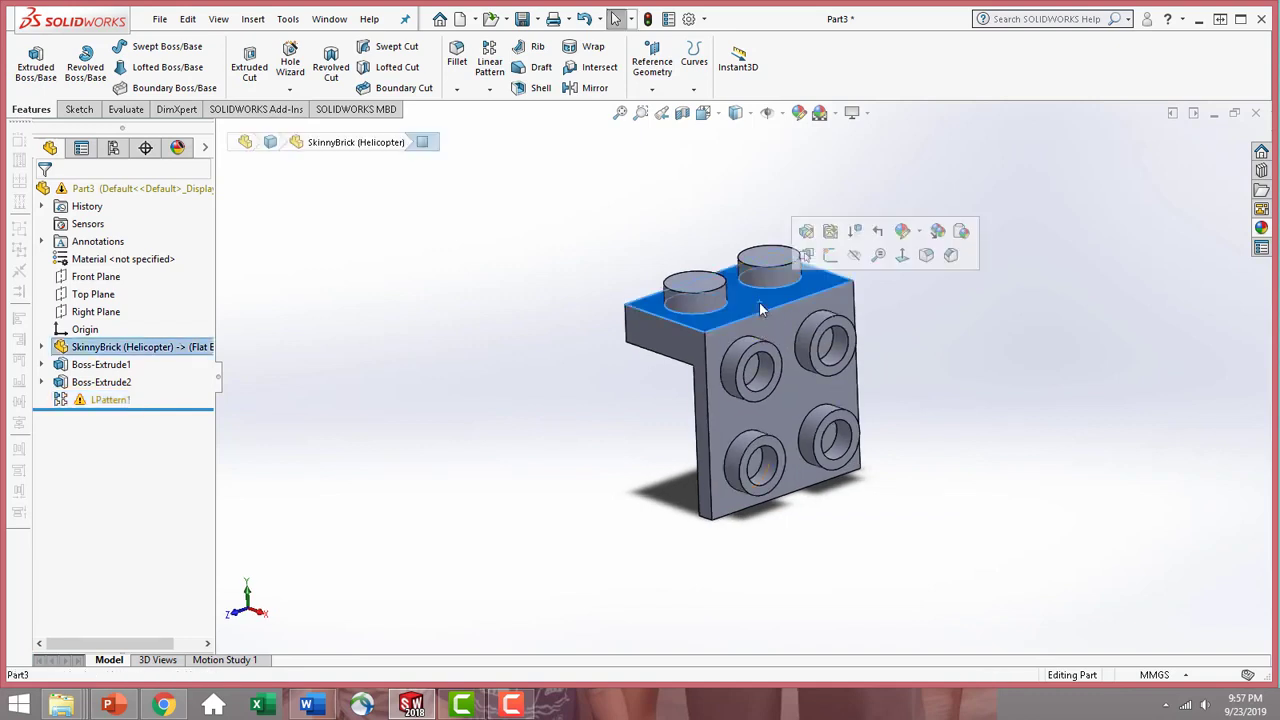
pyautogui.click(905, 233)
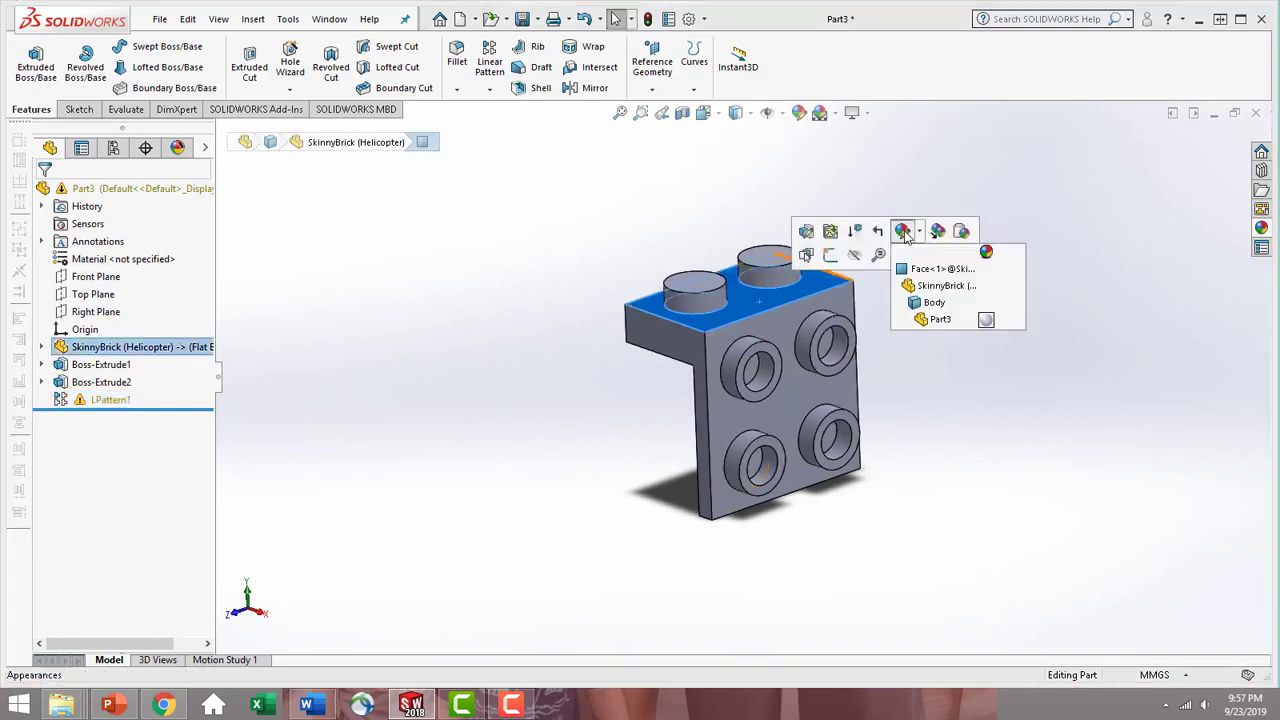
pyautogui.click(951, 326)
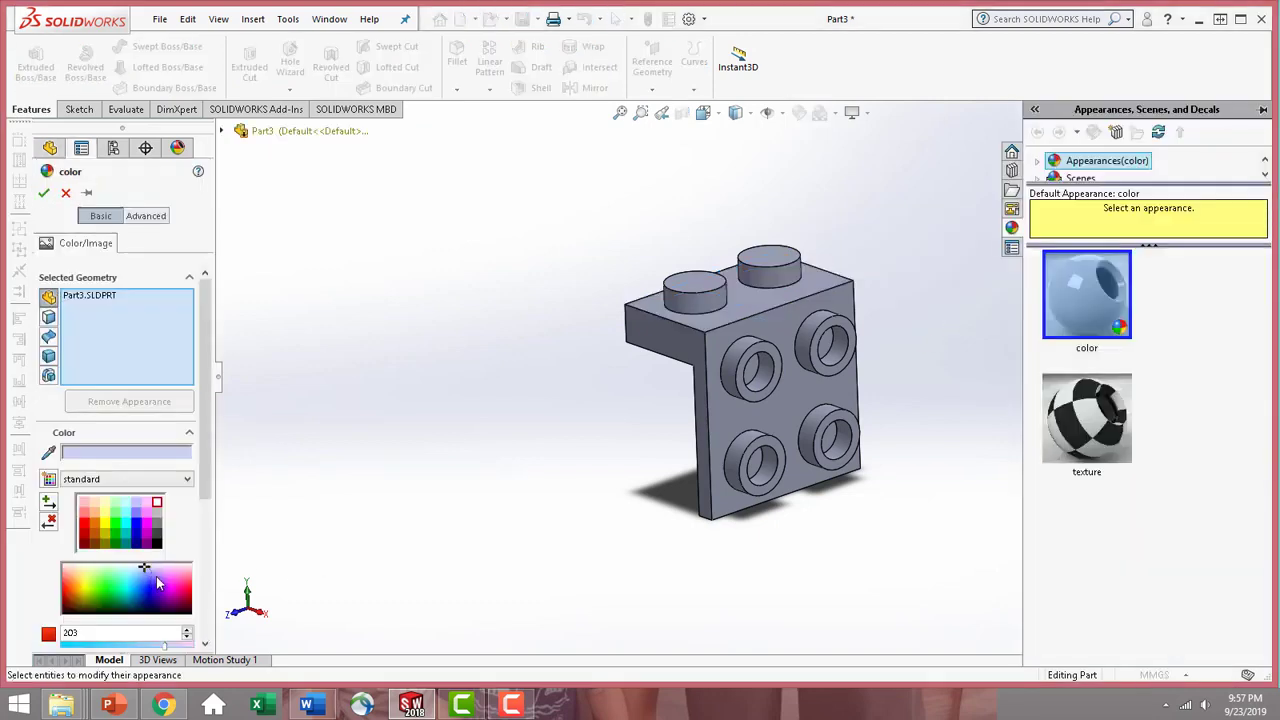
pyautogui.click(157, 504)
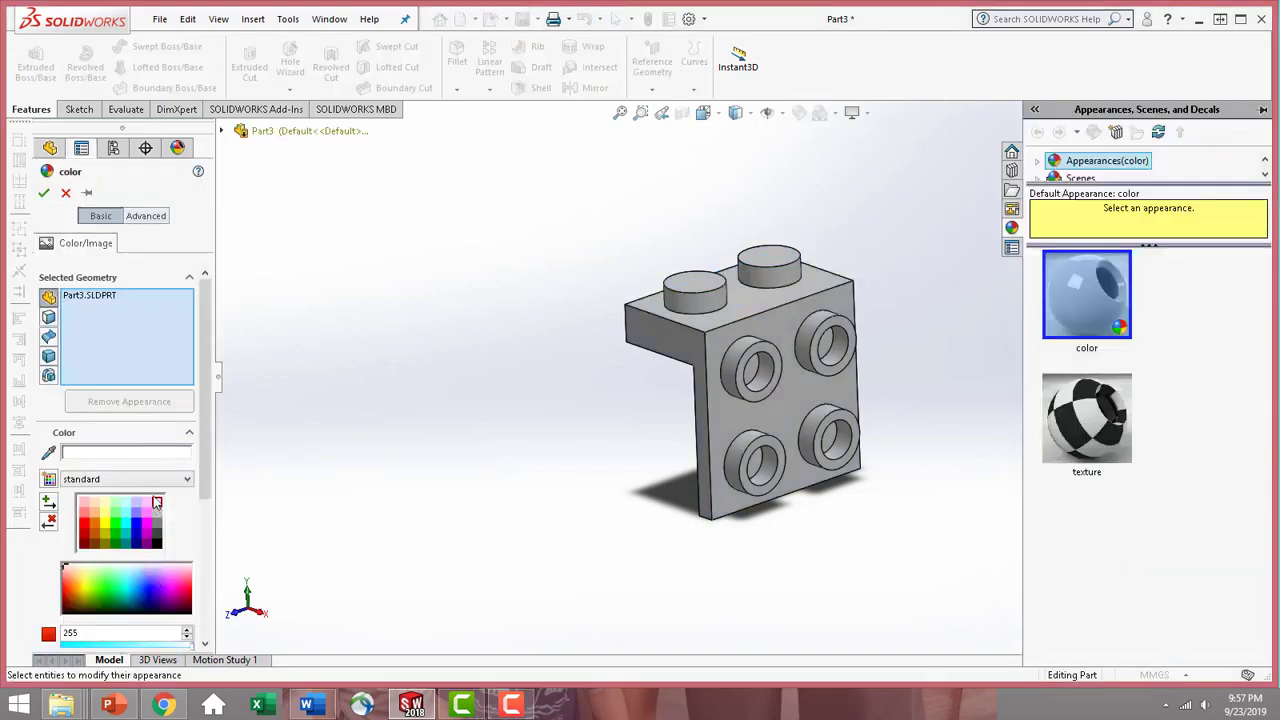
pyautogui.click(43, 192)
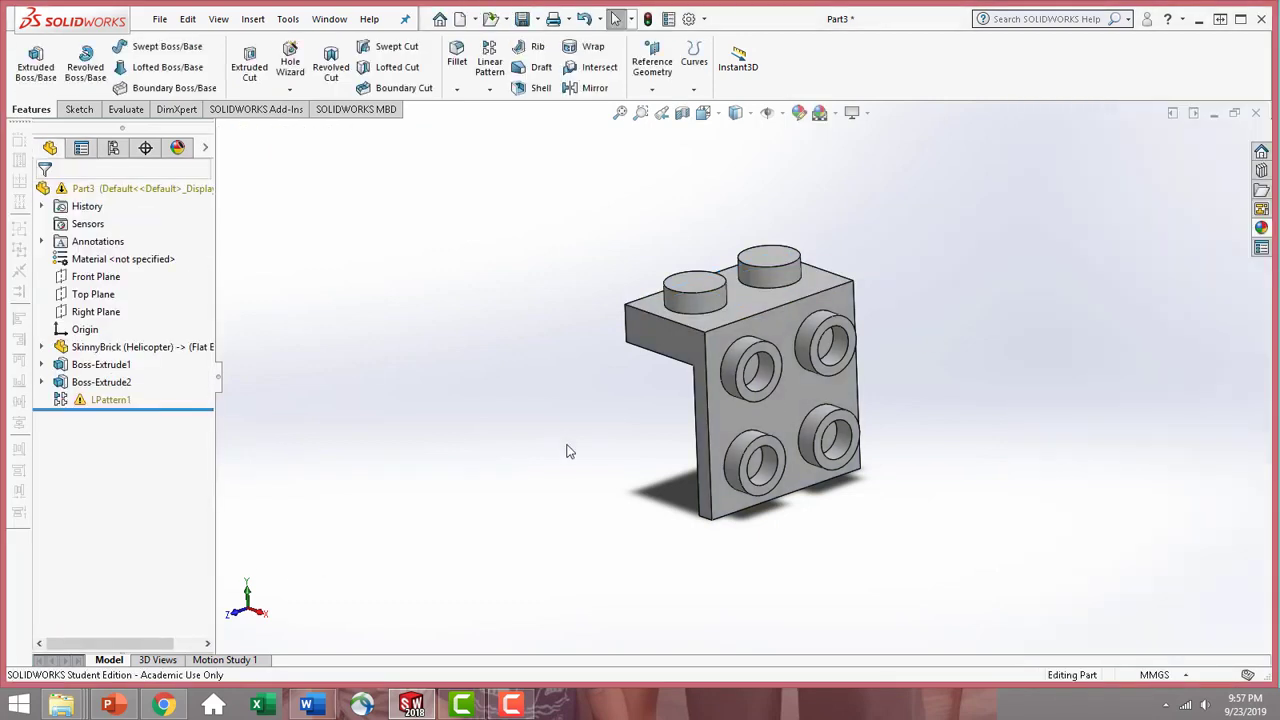
# - Assign the ABS material from the Plastics category to the part
pyautogui.click(92, 262)
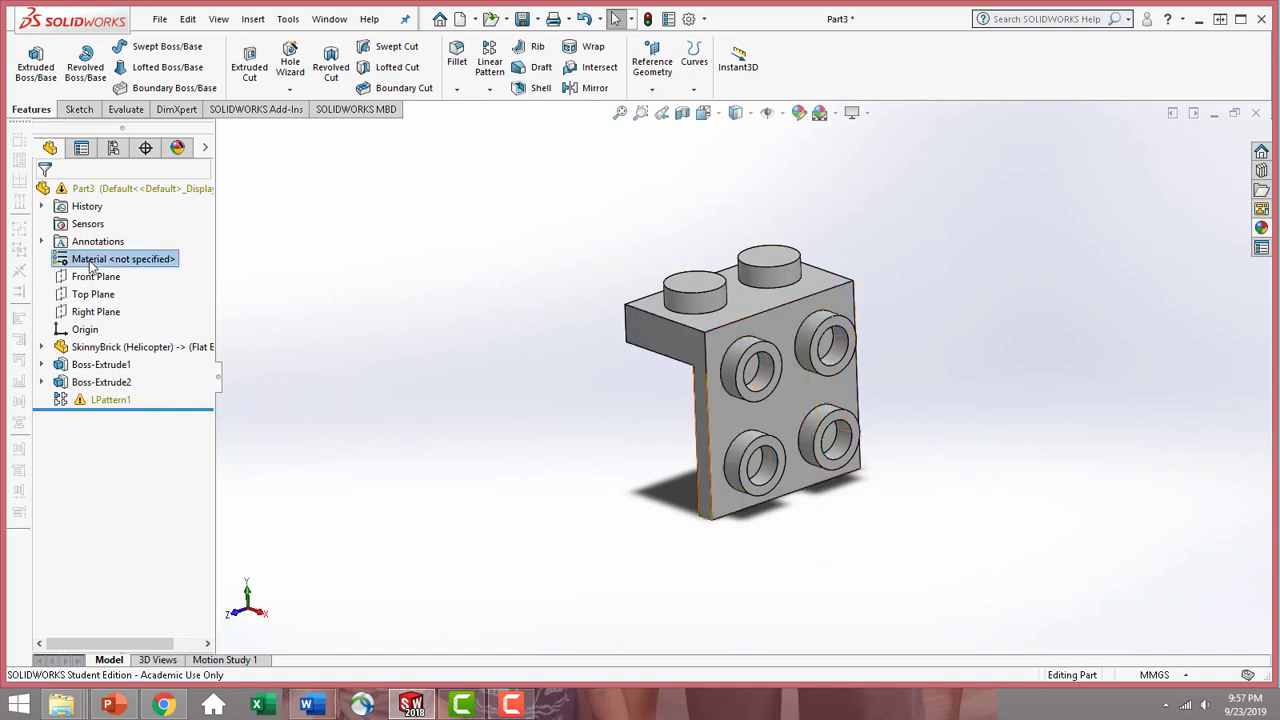
pyautogui.rightClick(90, 262)
pyautogui.click(100, 272)
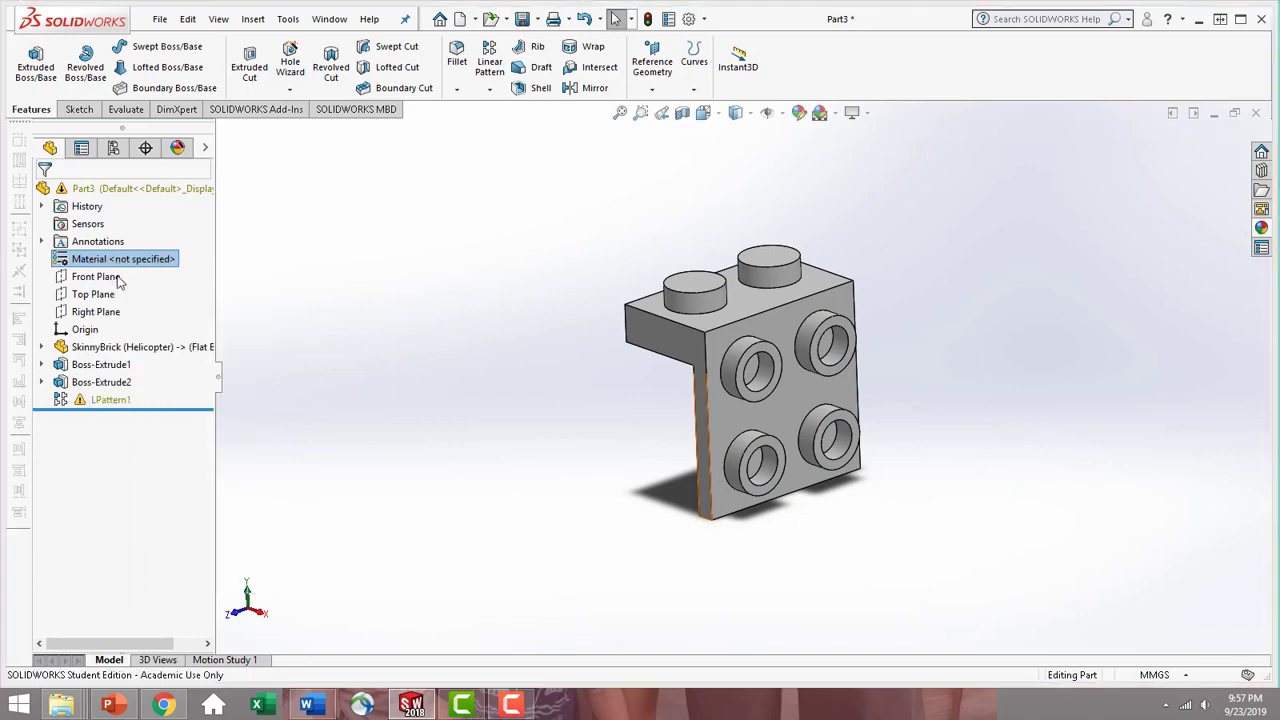
pyautogui.moveTo(564, 239); pyautogui.dragTo(565, 422)
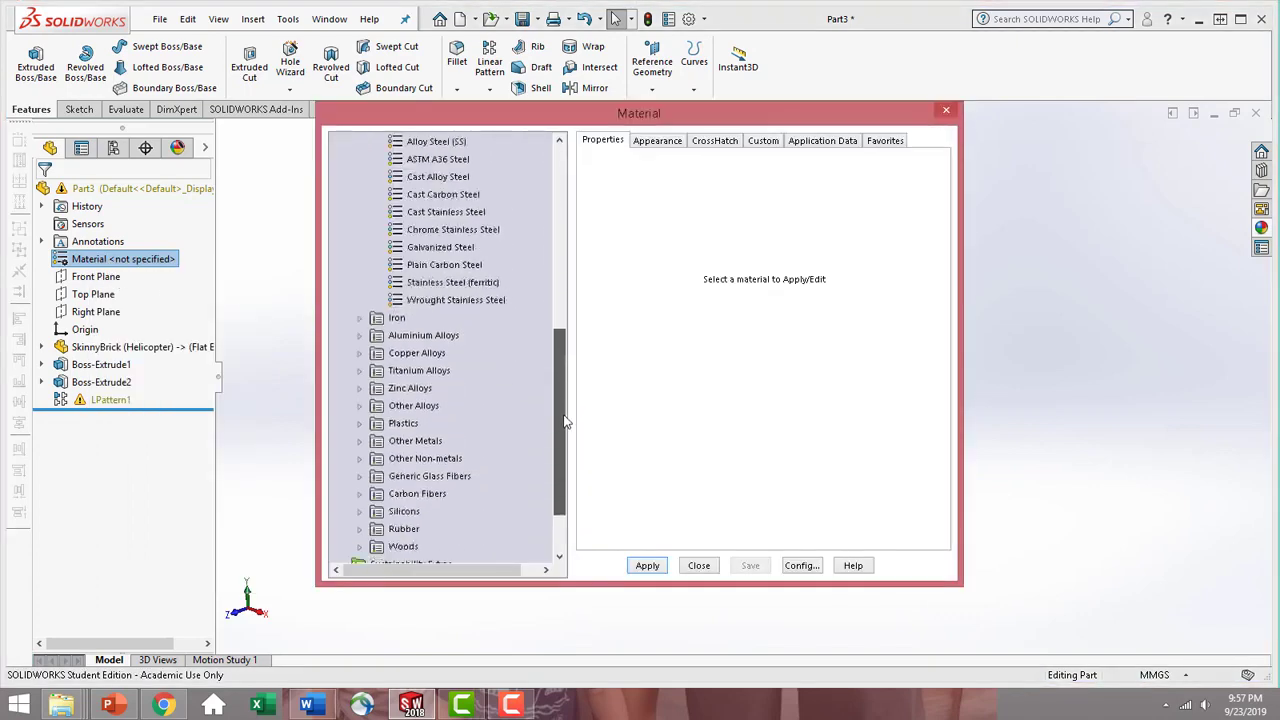
pyautogui.click(387, 424)
pyautogui.doubleClick(380, 425)
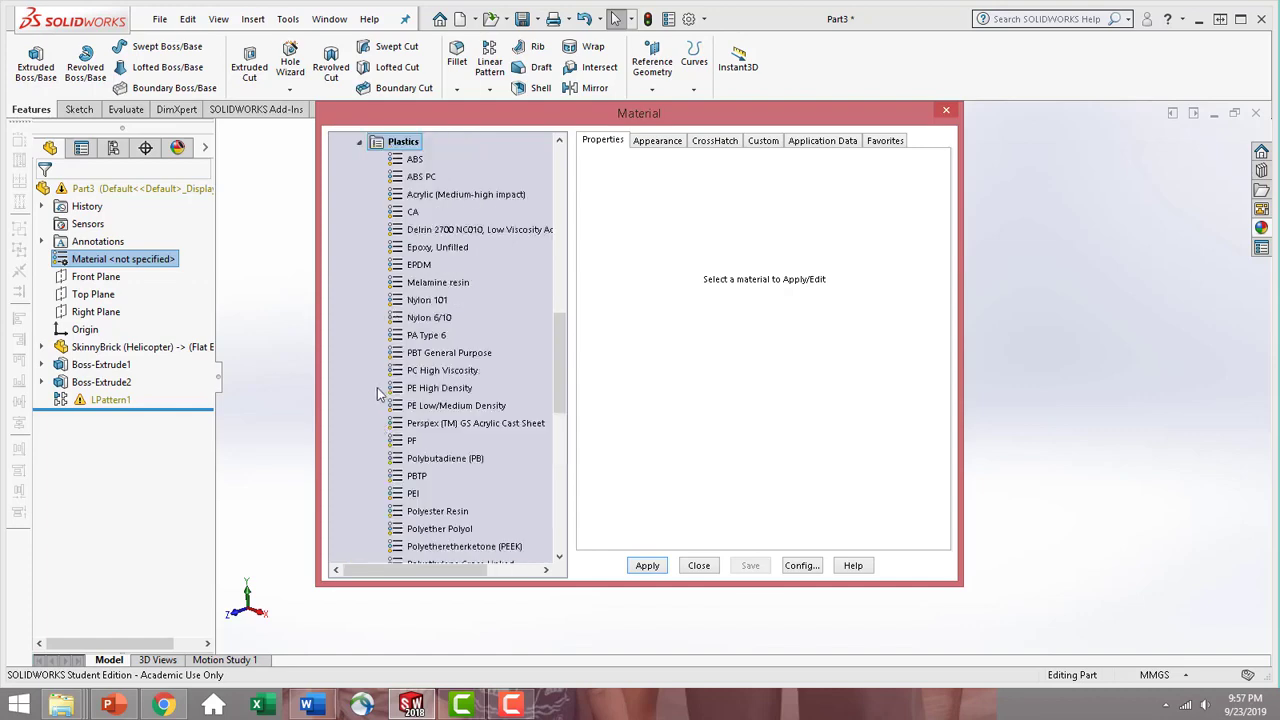
pyautogui.click(415, 160)
pyautogui.click(647, 566)
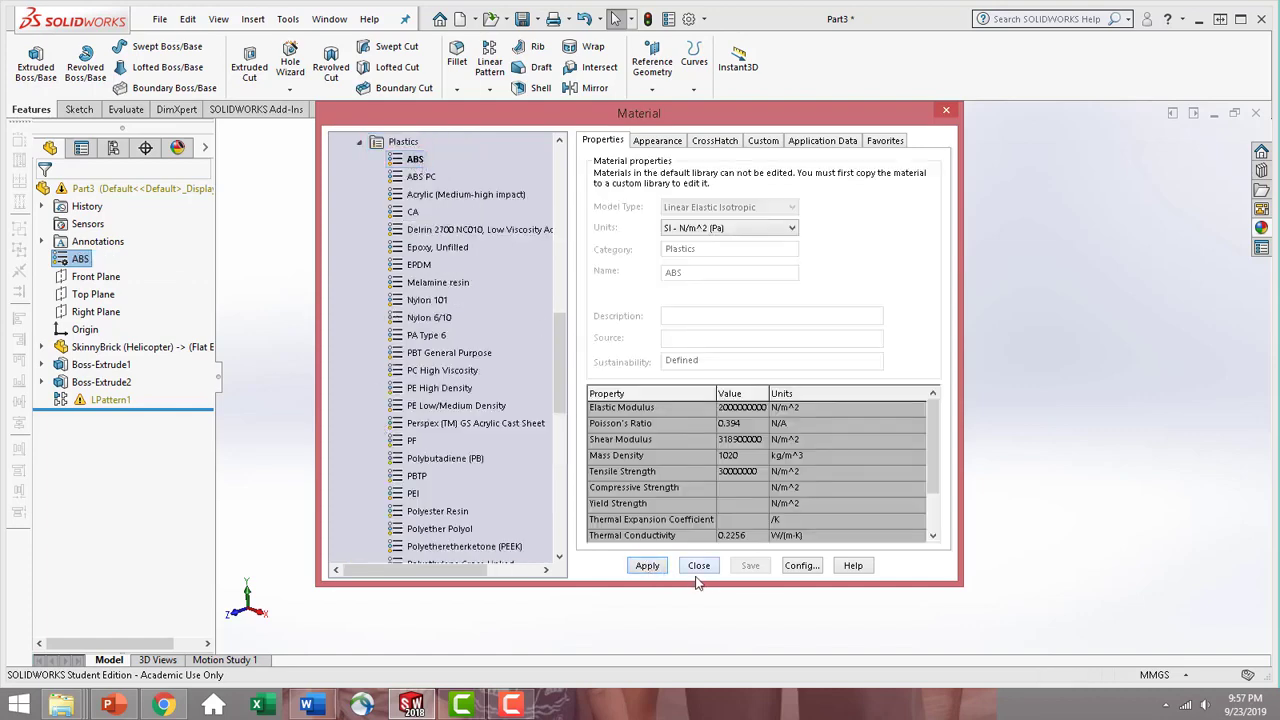
pyautogui.click(699, 566)
# - Edit the stud ring's linear pattern to have 2 instances in the first direction
pyautogui.moveTo(542, 447); pyautogui.dragTo(420, 435, button='middle')
pyautogui.click(110, 401)
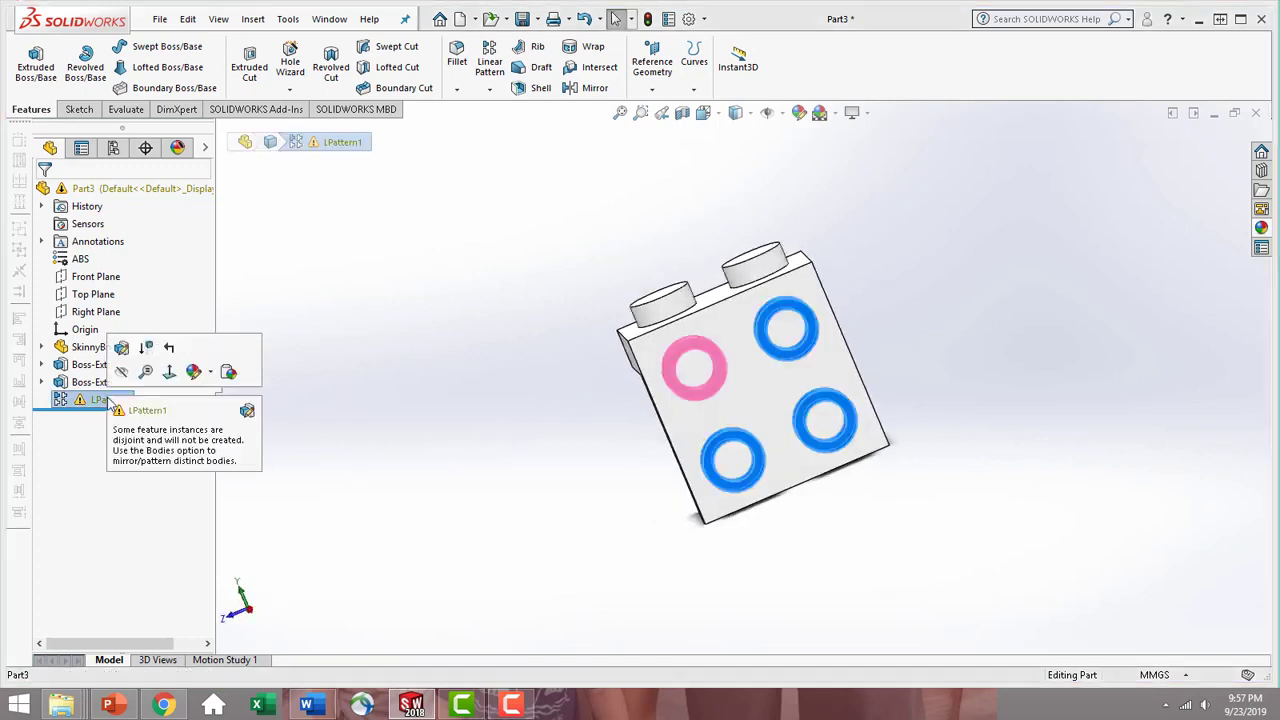
pyautogui.click(121, 348)
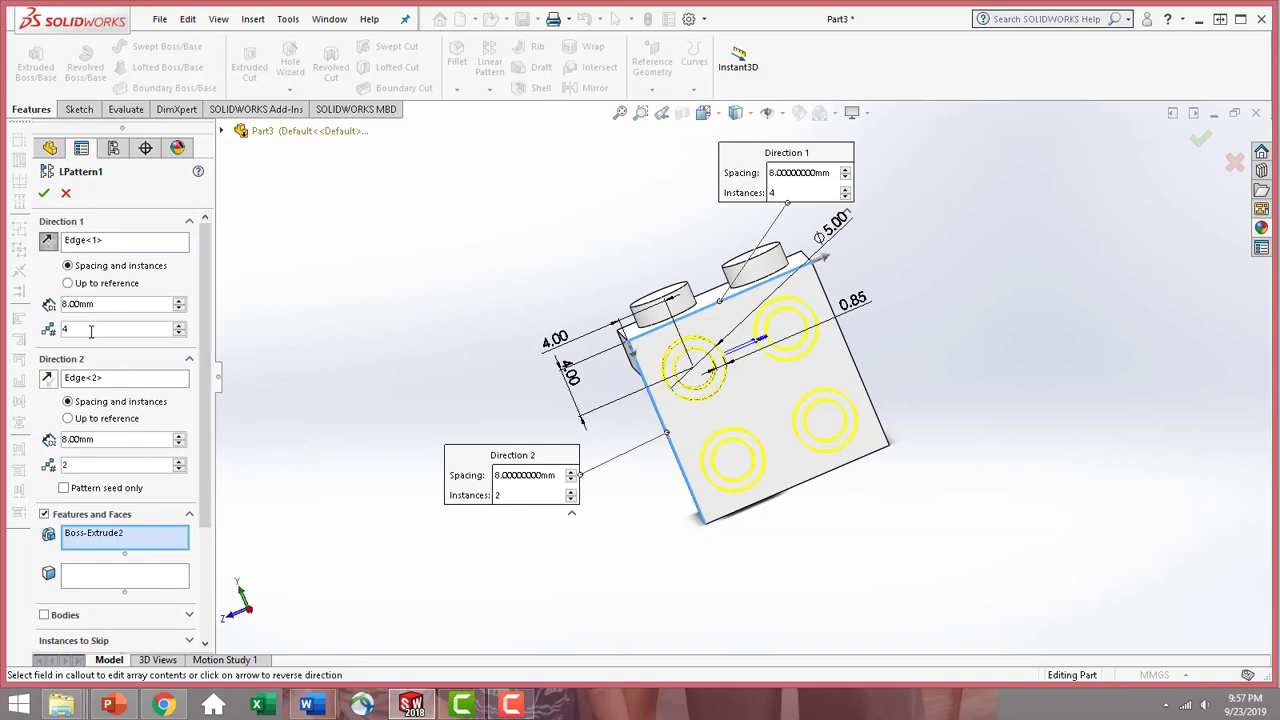
pyautogui.write('2')
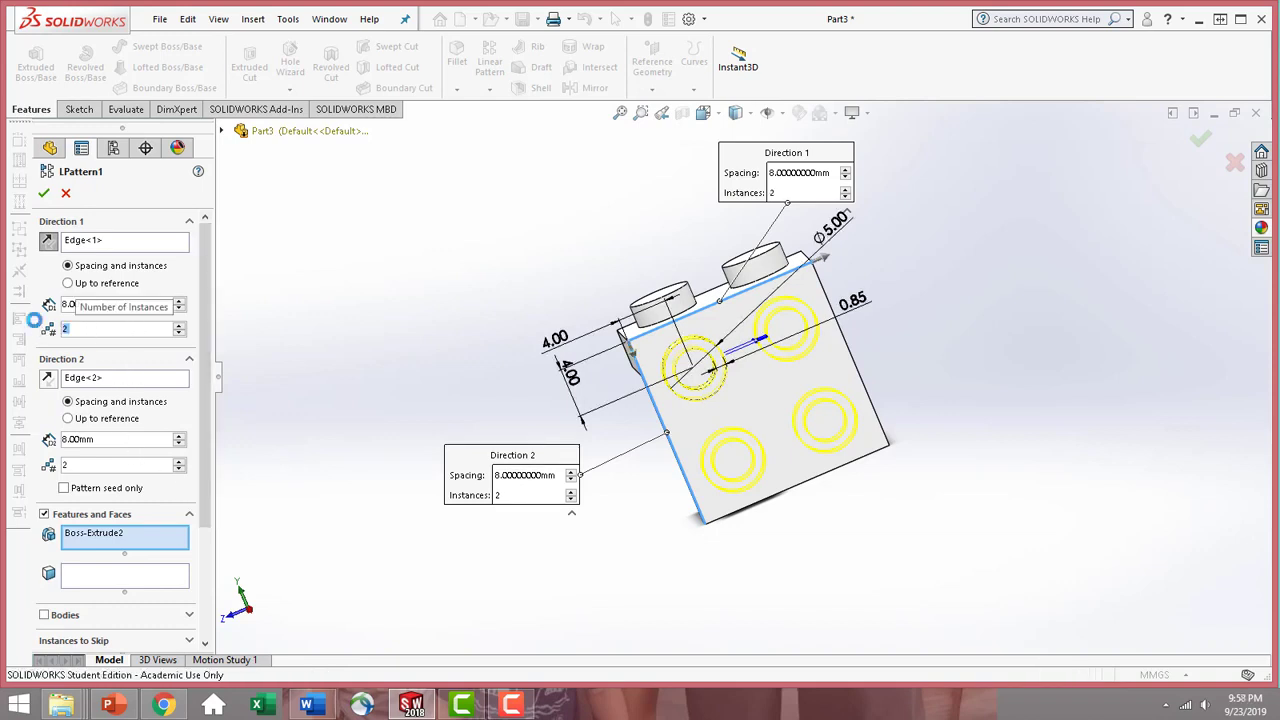
pyautogui.click(43, 195)
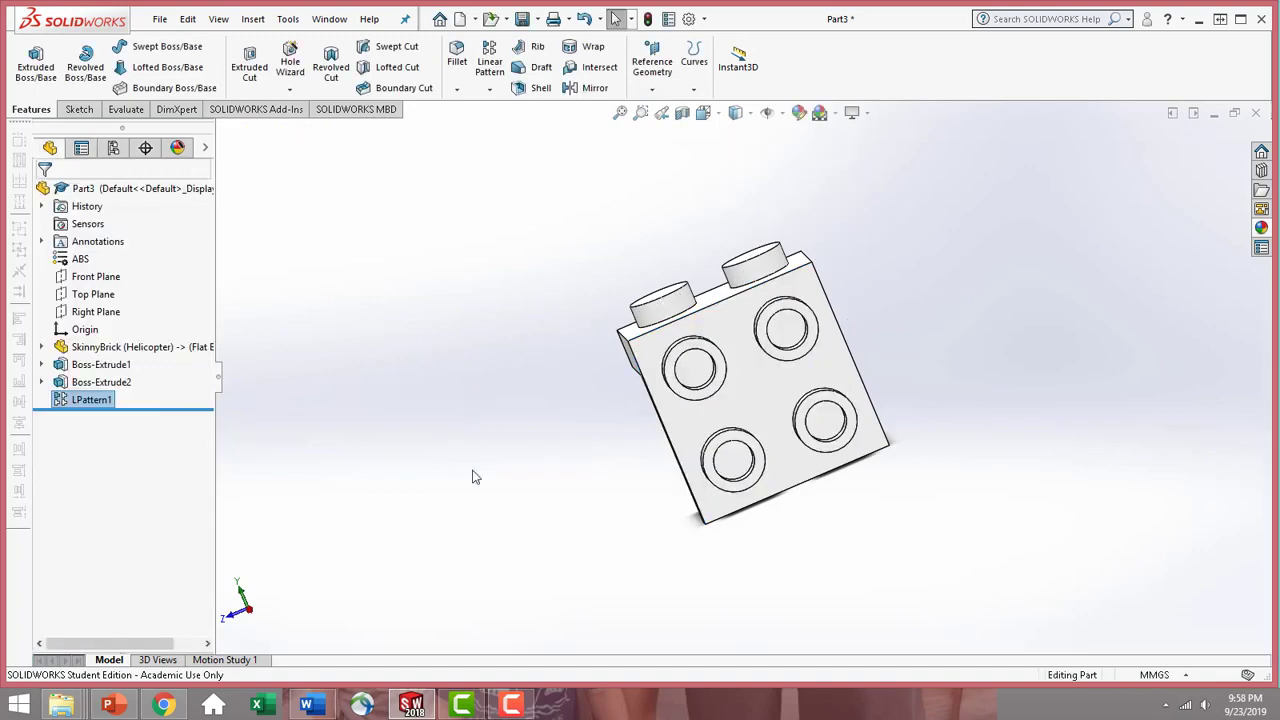
pyautogui.moveTo(536, 421)
pyautogui.mouseDown(button='middle')
pyautogui.moveTo(394, 414)
pyautogui.moveTo(606, 451)
pyautogui.moveTo(657, 406)
pyautogui.moveTo(545, 407)
pyautogui.mouseUp(button='middle')
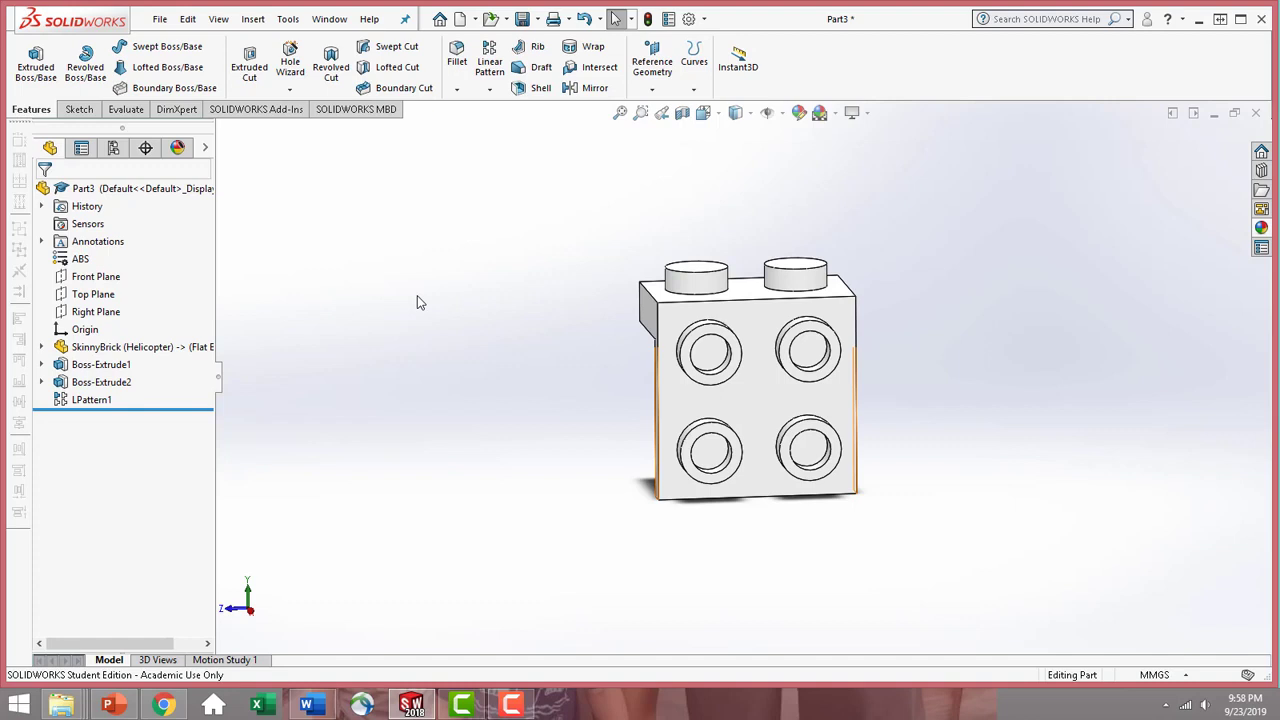
# - Save the part as 4615649 in the LEGO PARTS (Helicopter) folder within LEGO Project Milestones
pyautogui.click(159, 20)
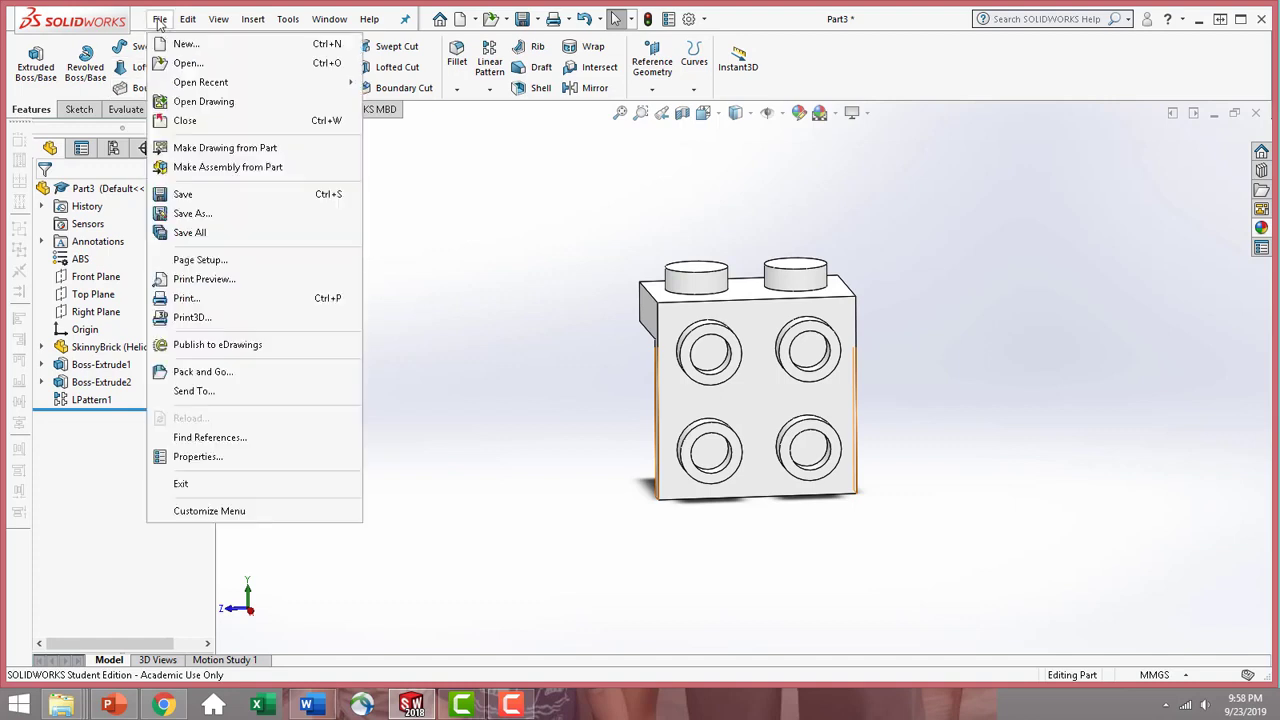
pyautogui.click(240, 215)
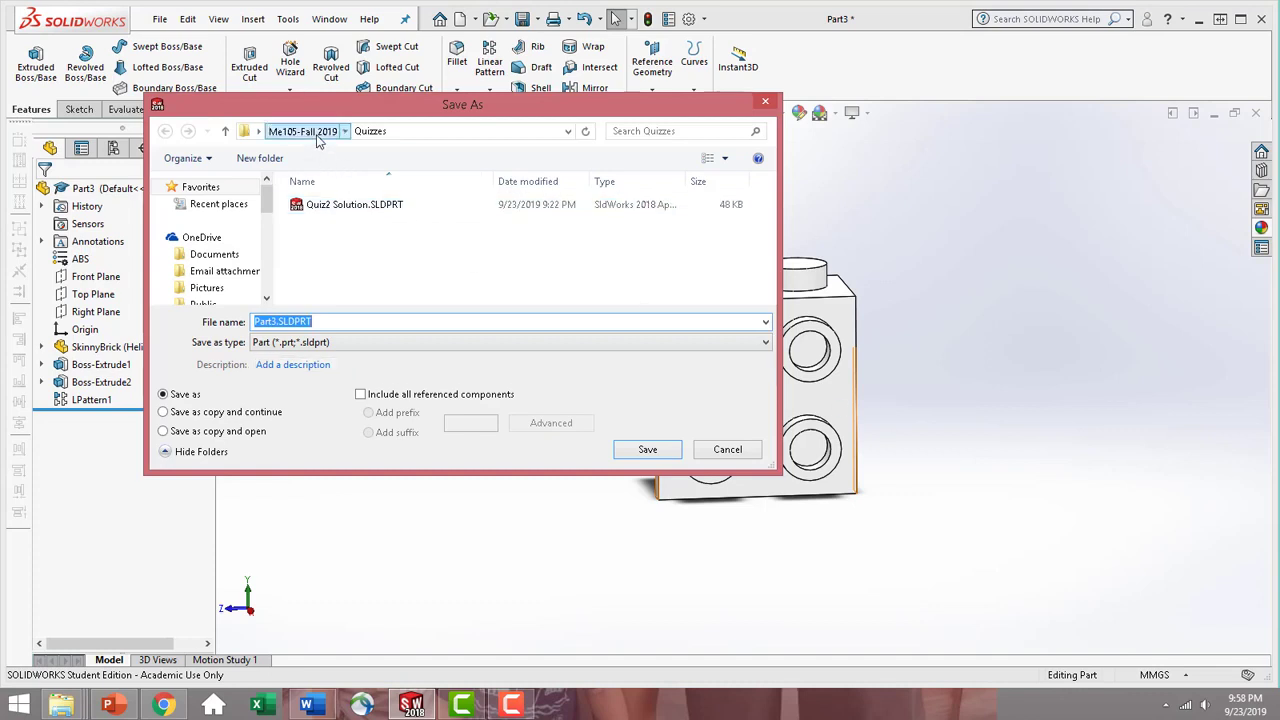
pyautogui.click(318, 137)
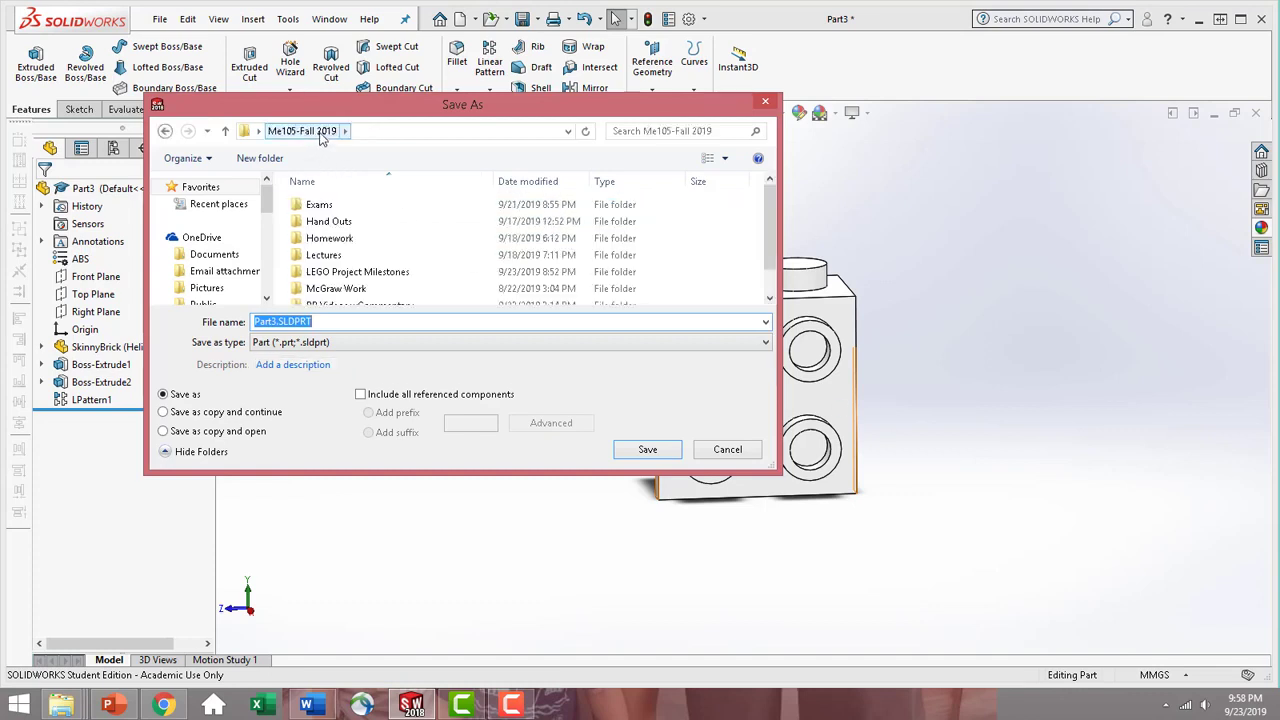
pyautogui.doubleClick(405, 272)
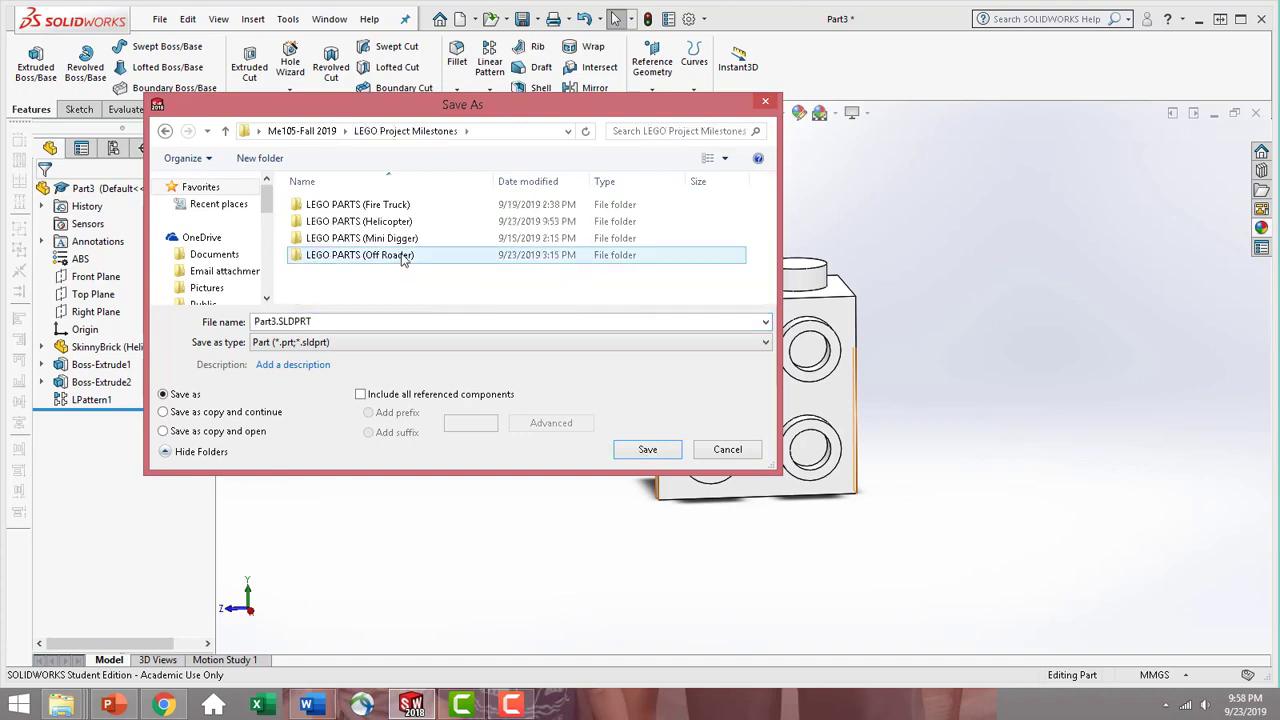
pyautogui.doubleClick(402, 226)
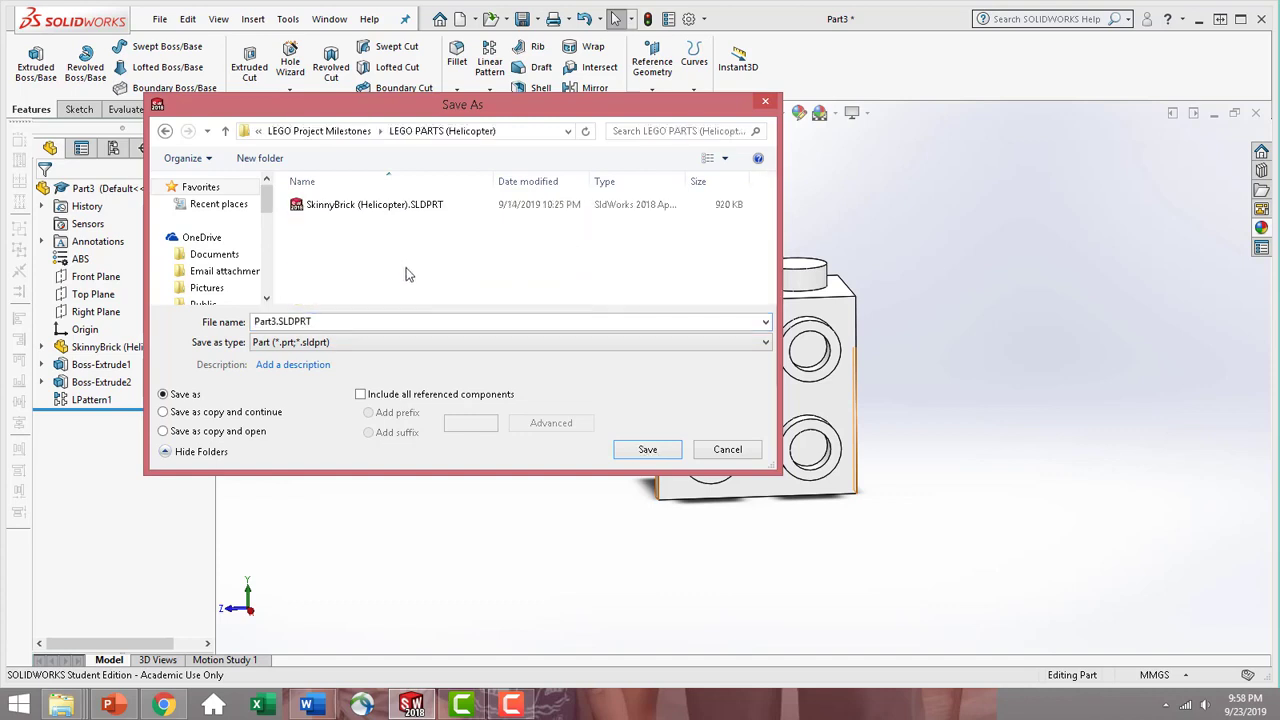
pyautogui.click(350, 321)
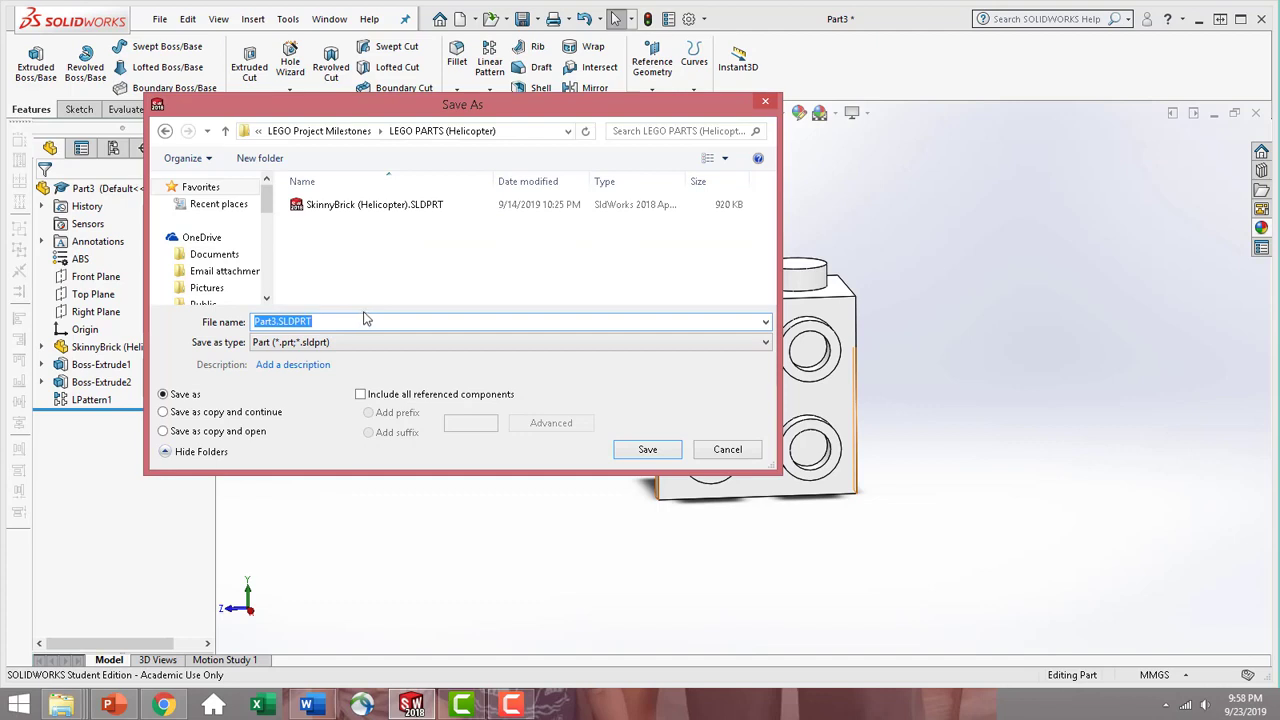
pyautogui.write('4615649')
pyautogui.click(648, 450)
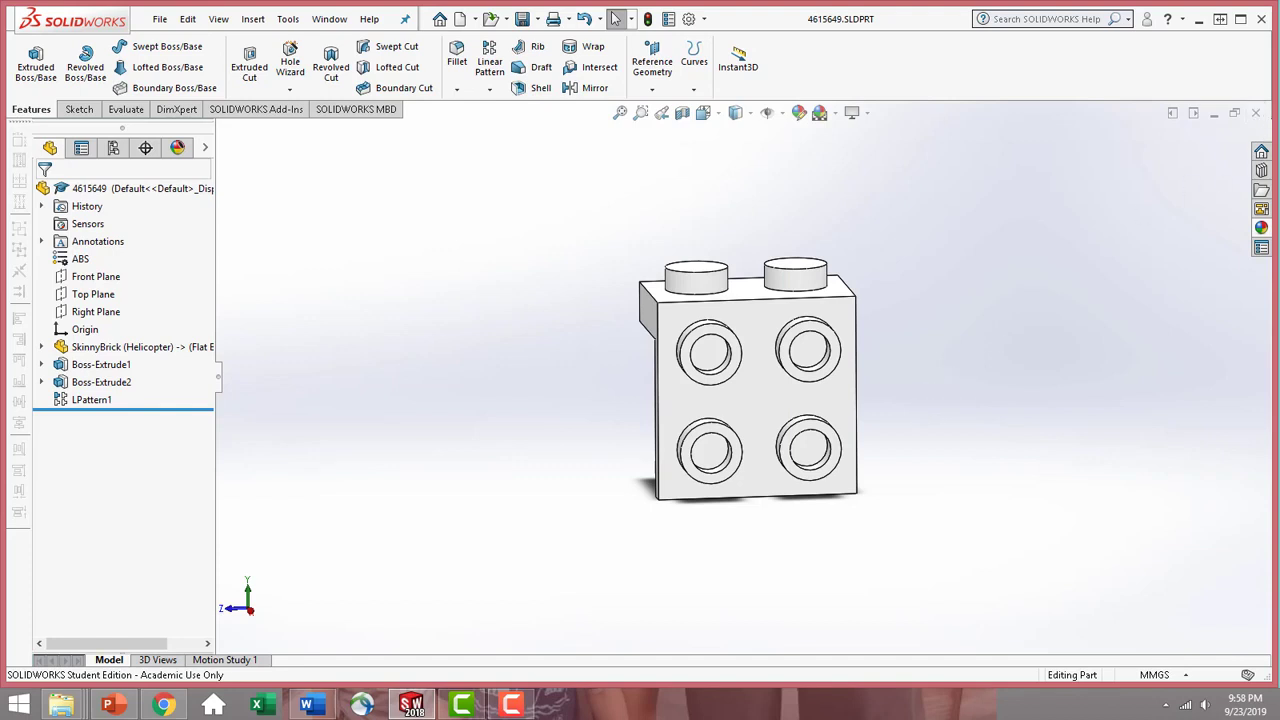
# - Close the saved bracket and create a new part document with MMGS units
pyautogui.click(1256, 112)
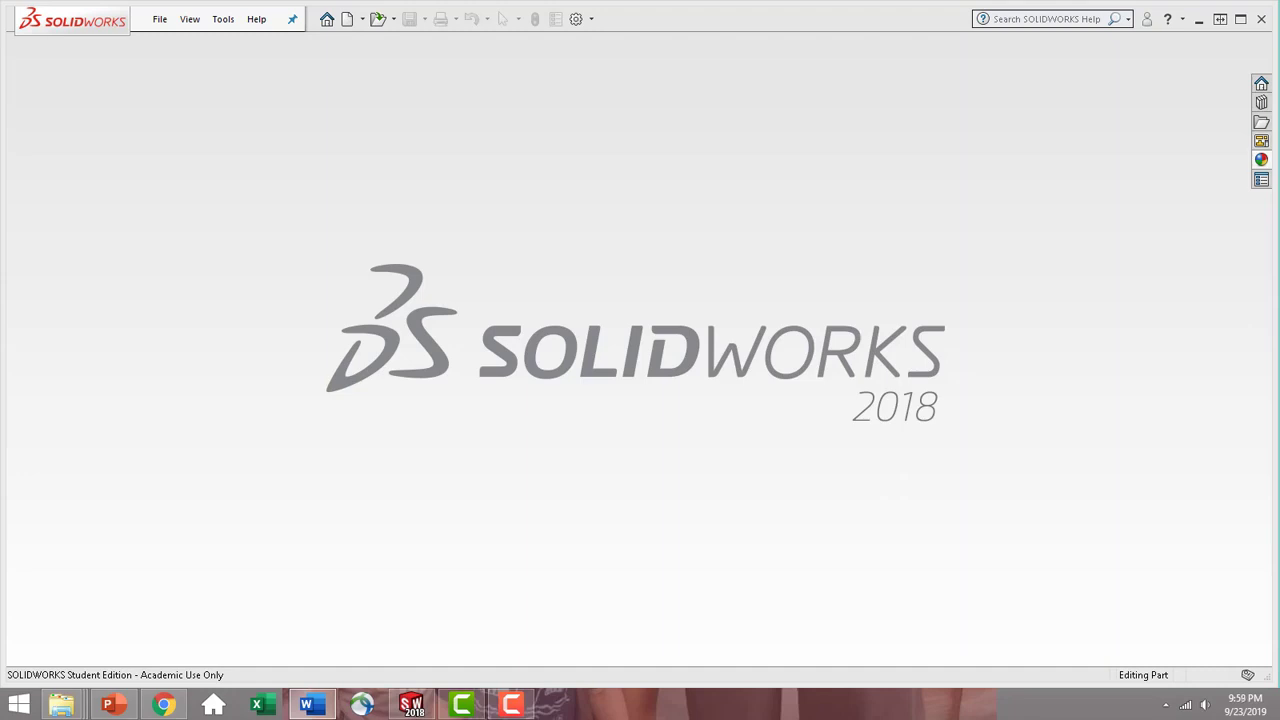
pyautogui.click(346, 19)
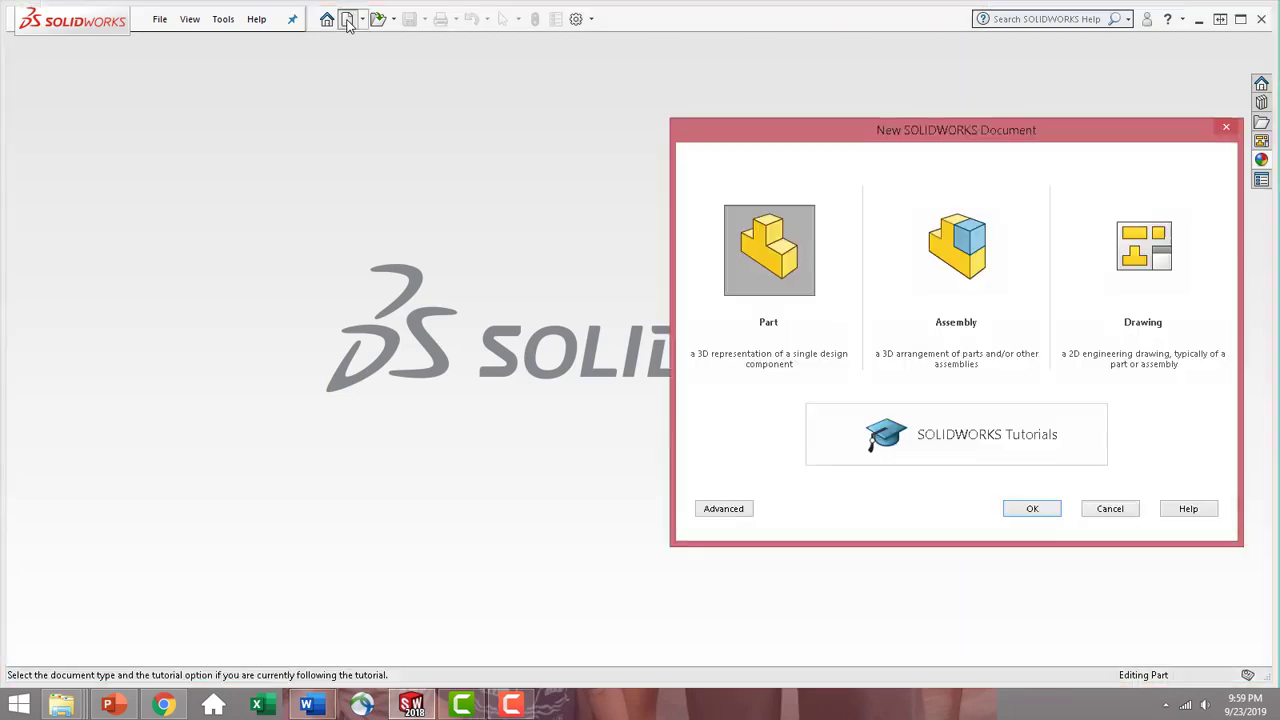
pyautogui.doubleClick(785, 245)
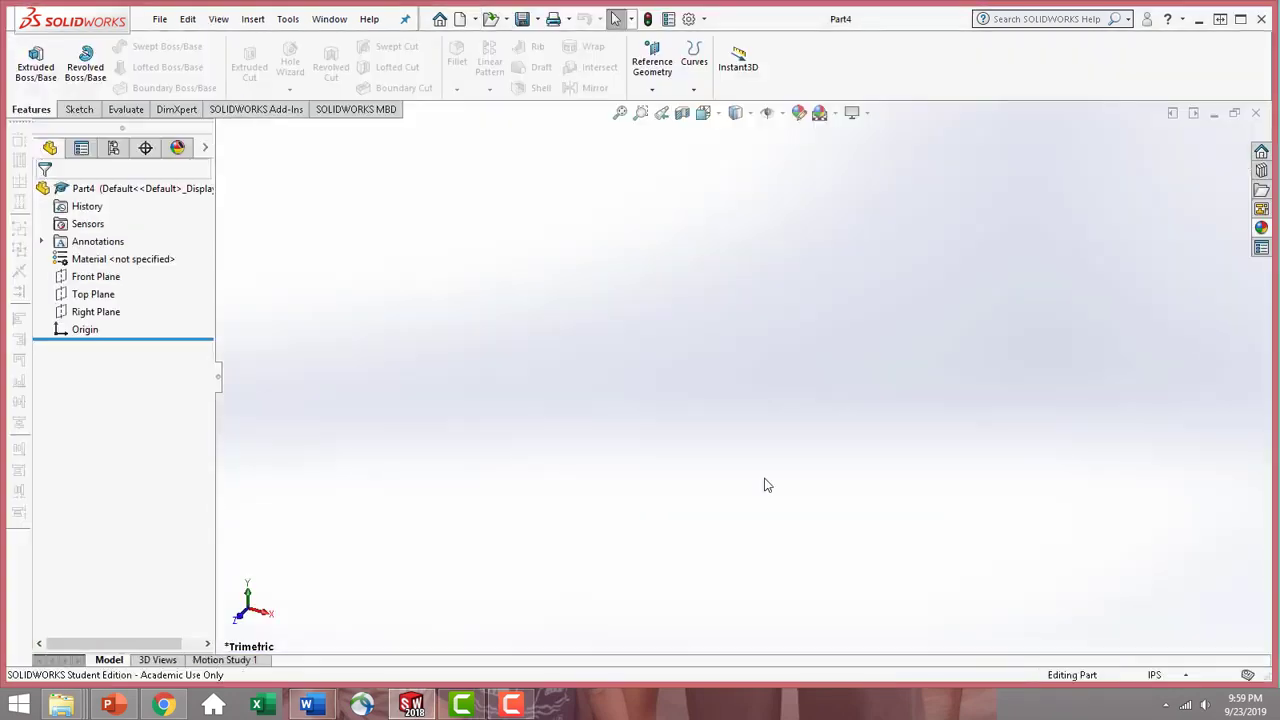
pyautogui.click(1185, 675)
pyautogui.click(1160, 607)
# - Insert the SkinnyBrick (Helicopter) part as the base, declining to change the new part's units to those of the base part
pyautogui.click(251, 20)
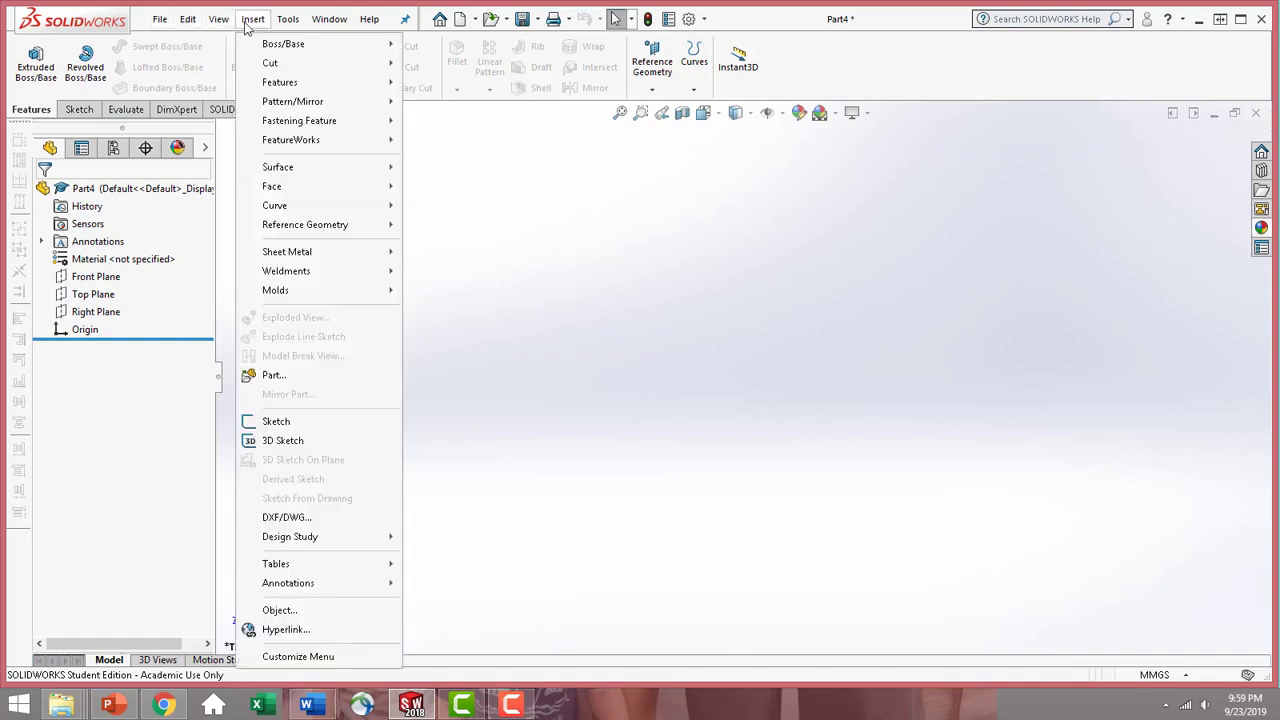
pyautogui.click(300, 375)
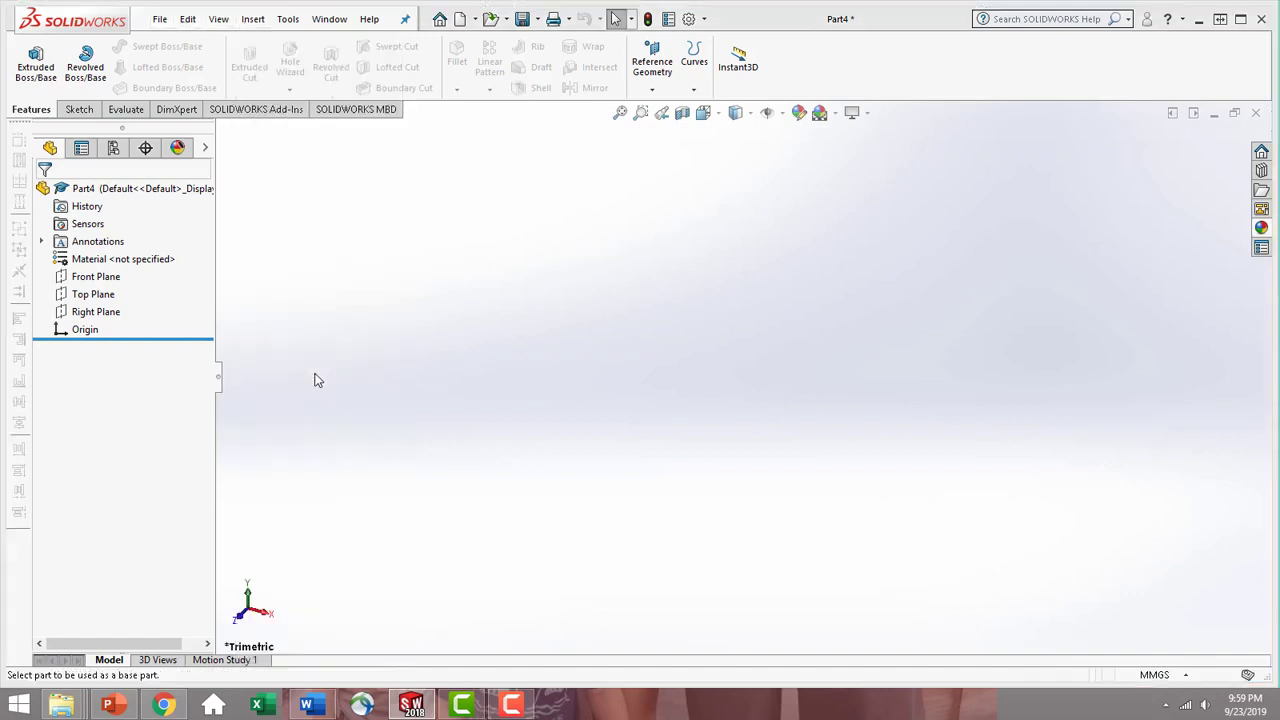
pyautogui.doubleClick(590, 231)
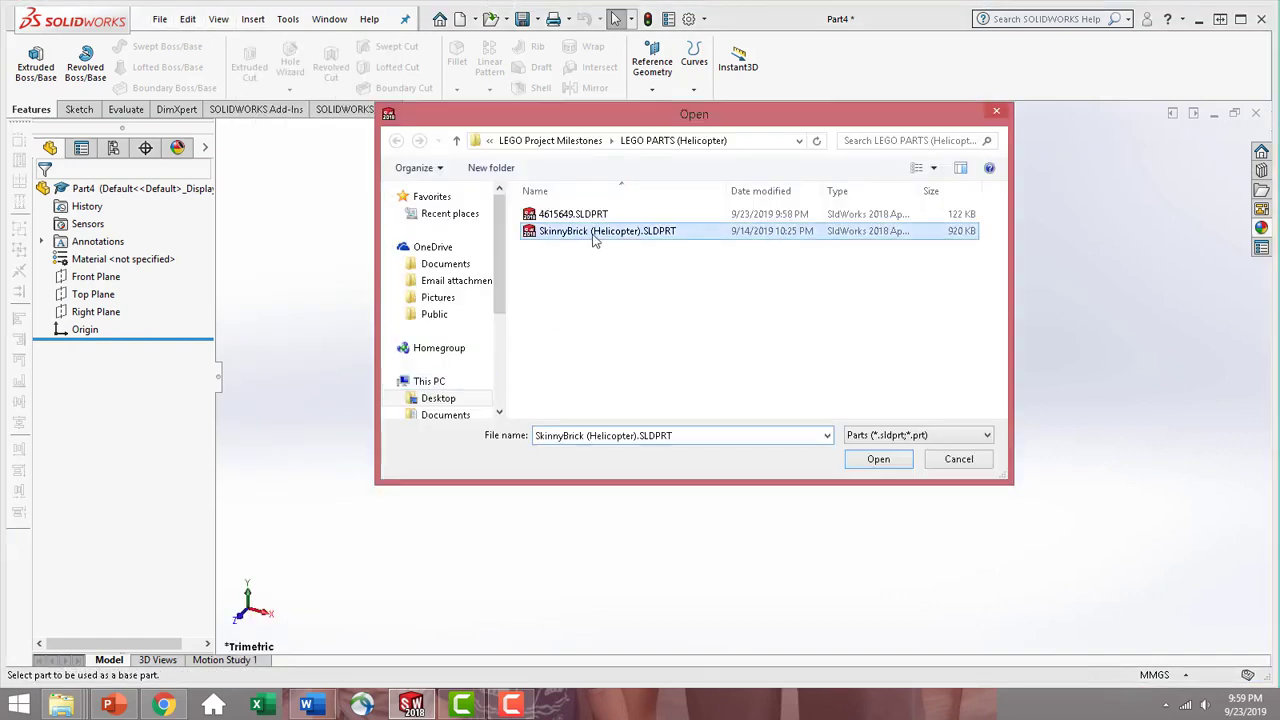
pyautogui.click(577, 417)
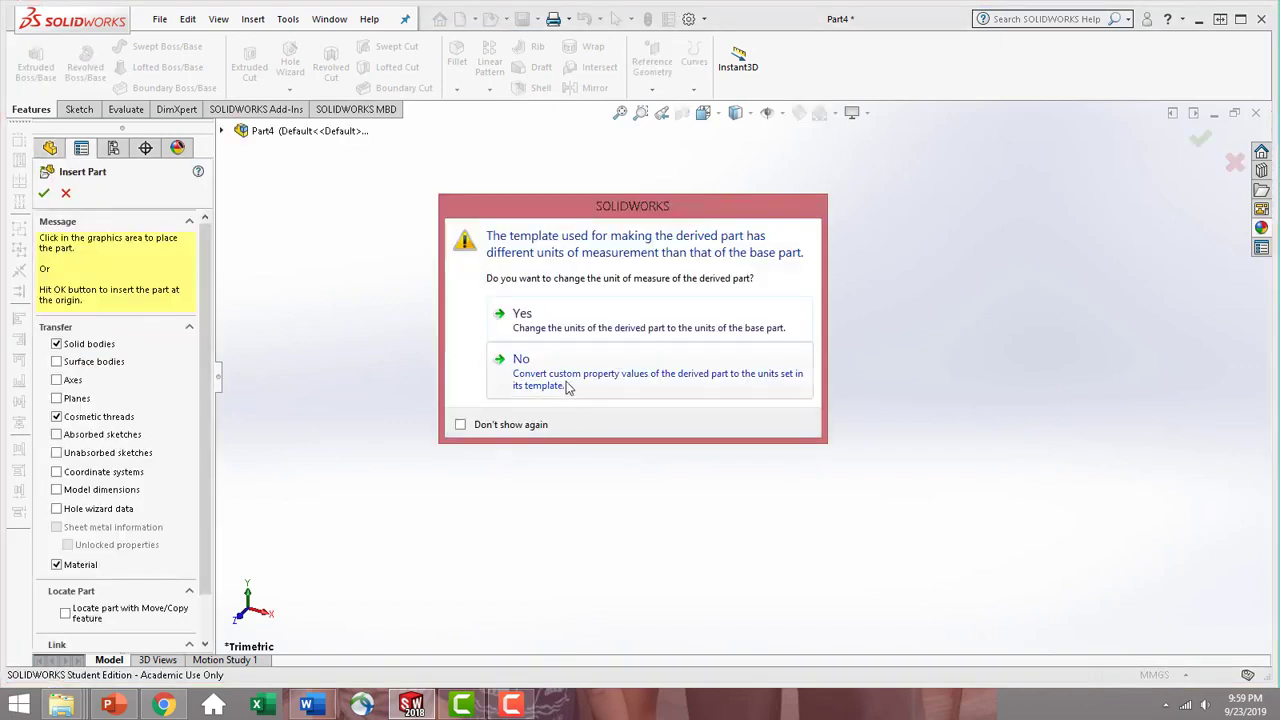
pyautogui.click(566, 382)
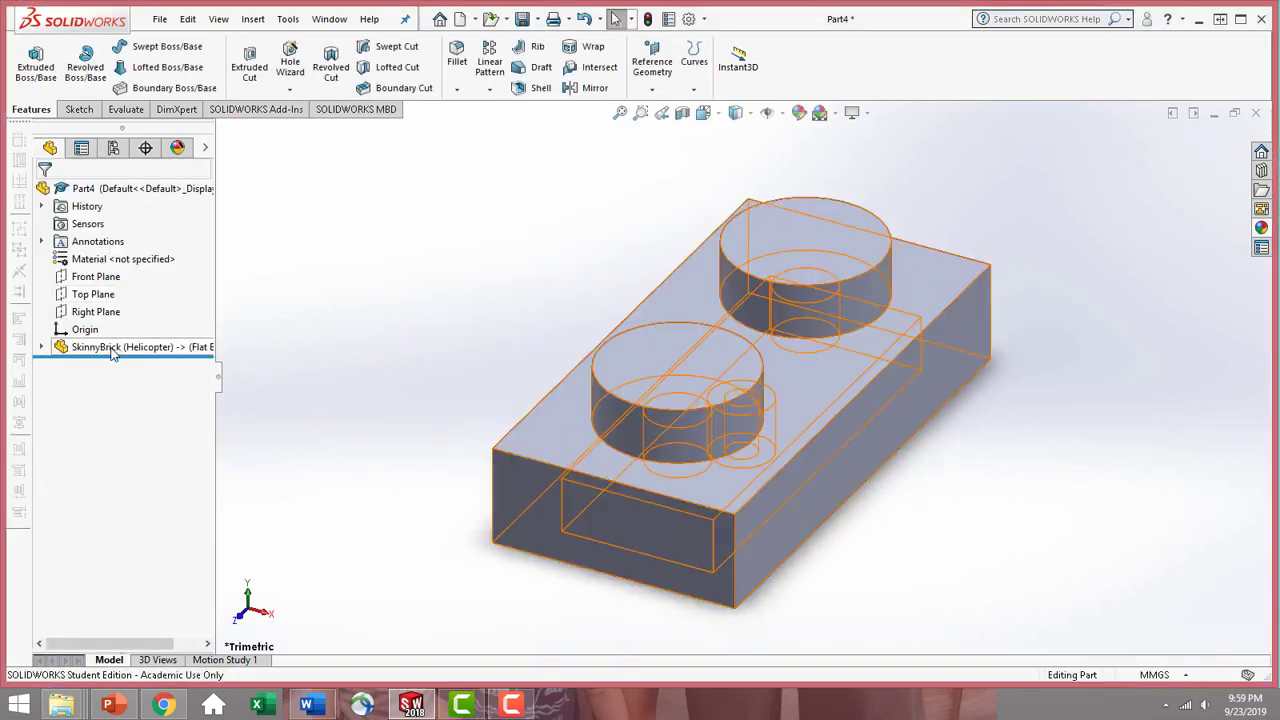
# - Check the inserted brick's external references and keep the Flat Brick configuration
pyautogui.rightClick(116, 347)
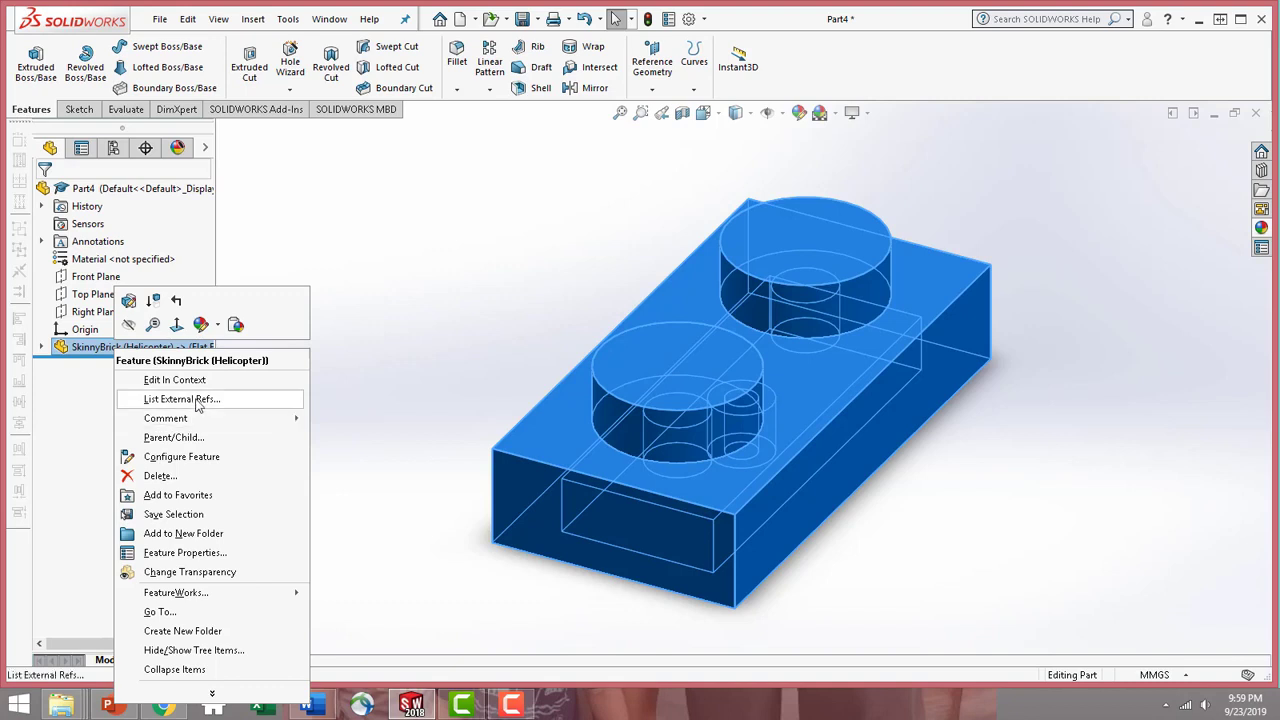
pyautogui.click(196, 400)
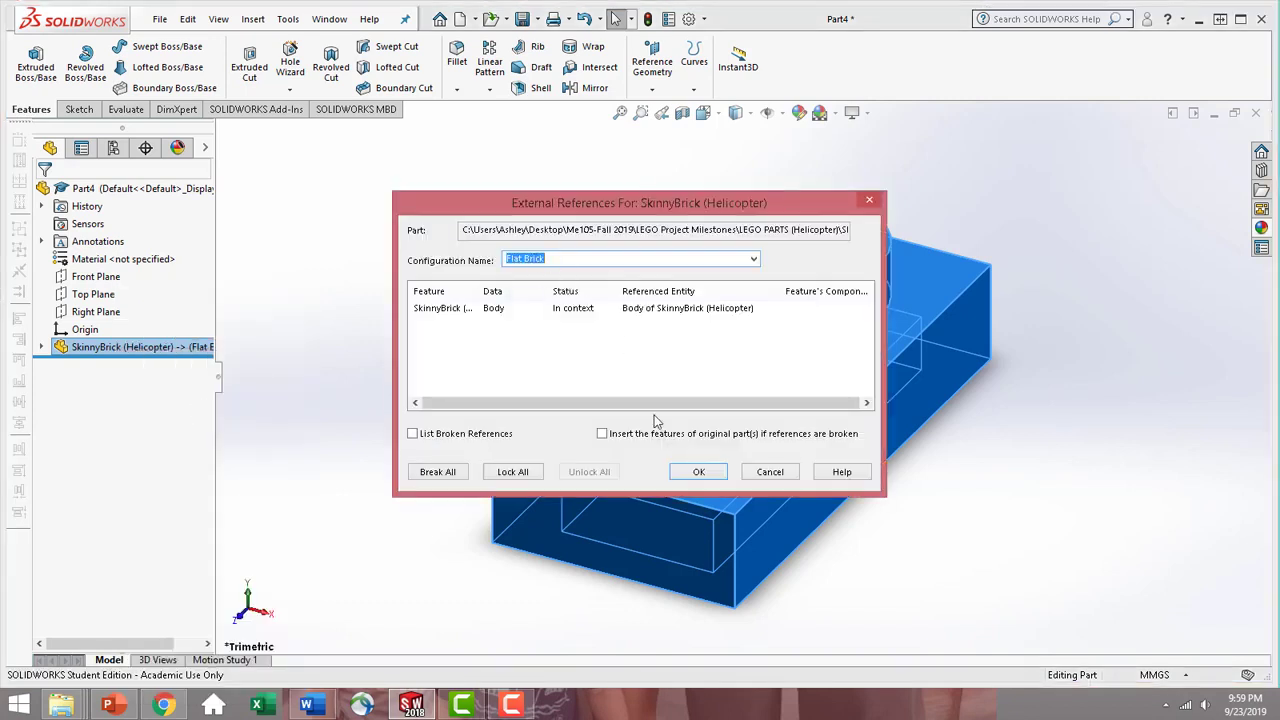
pyautogui.click(699, 473)
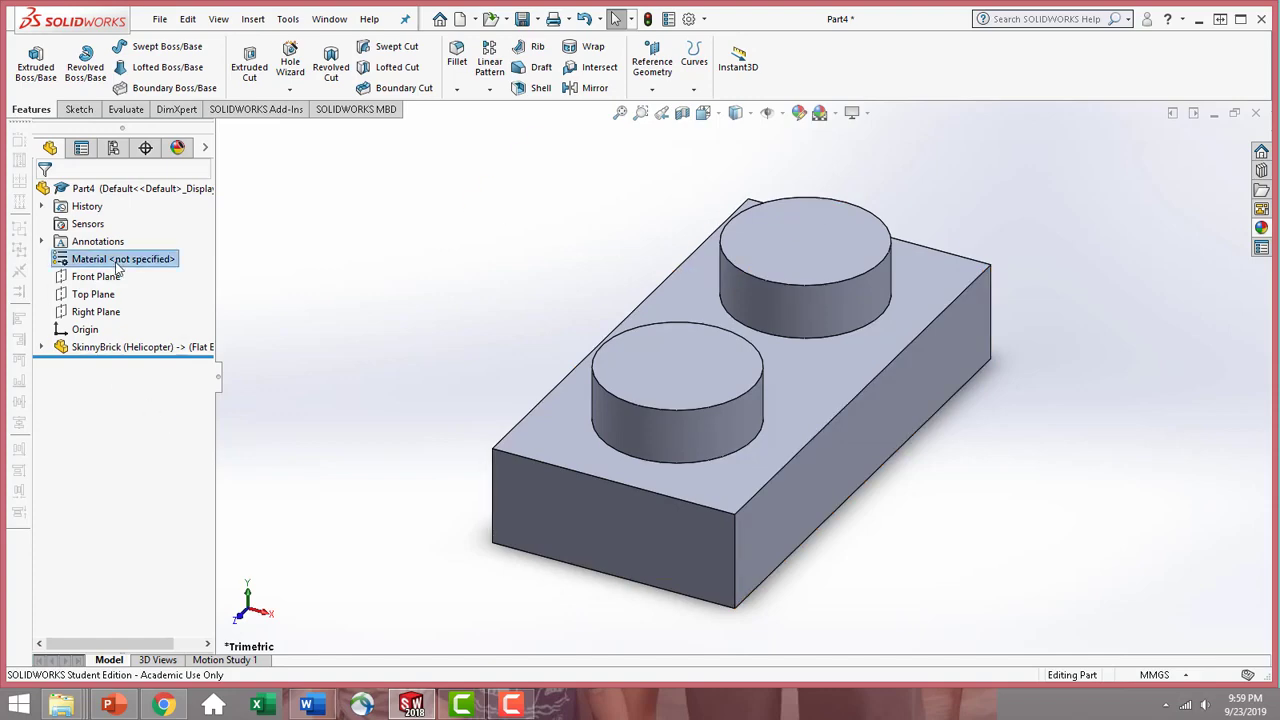
# - Assign the ABS material from the Plastics category to the part
pyautogui.rightClick(165, 262)
pyautogui.click(181, 283)
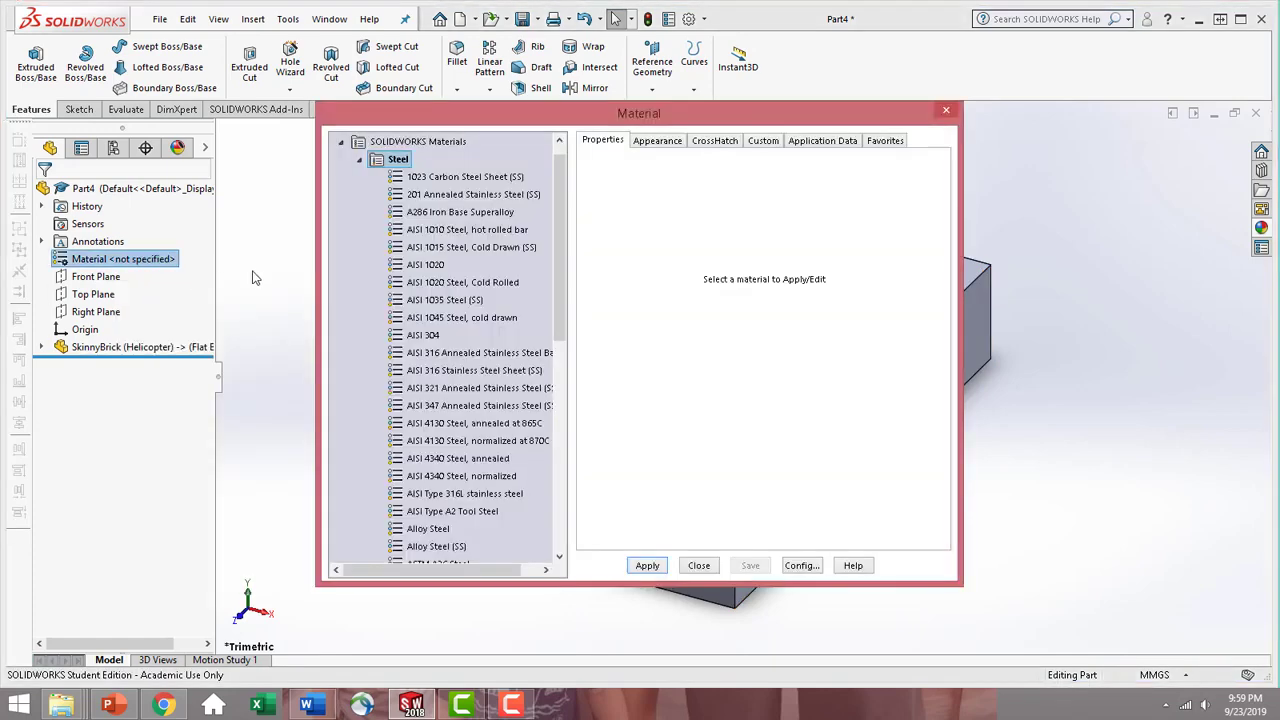
pyautogui.moveTo(560, 282); pyautogui.dragTo(422, 441)
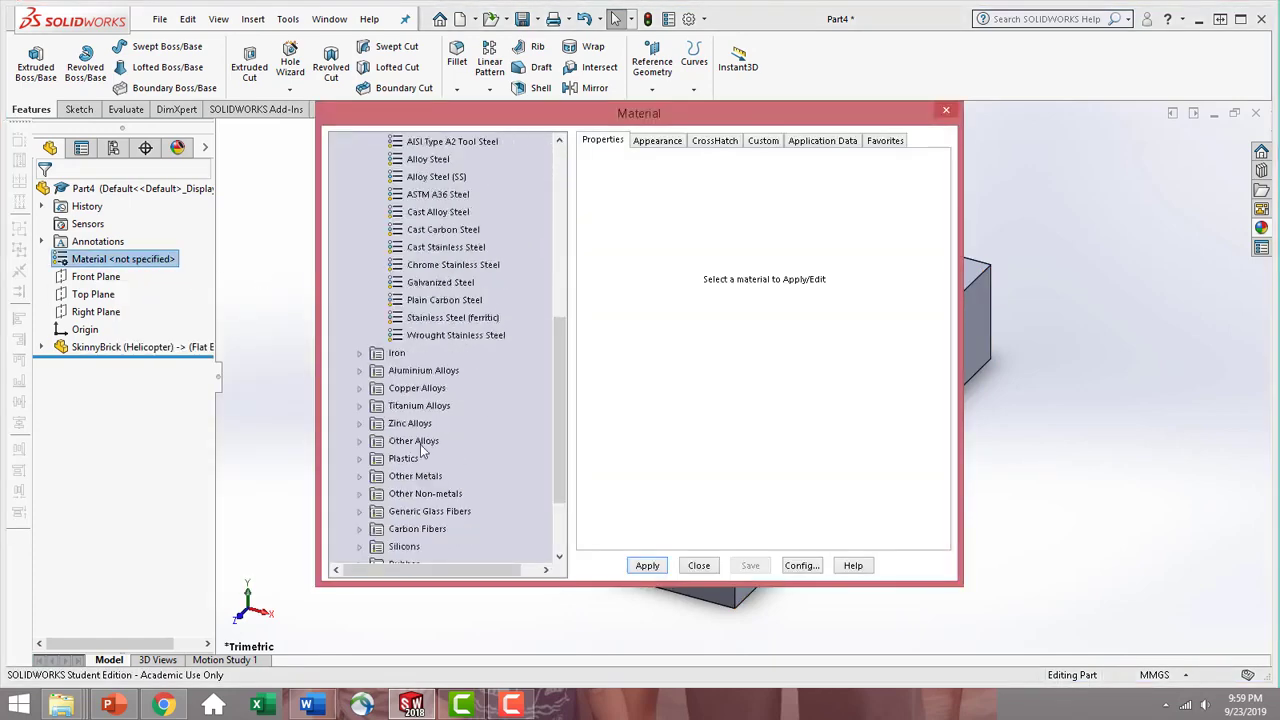
pyautogui.doubleClick(402, 459)
pyautogui.click(414, 161)
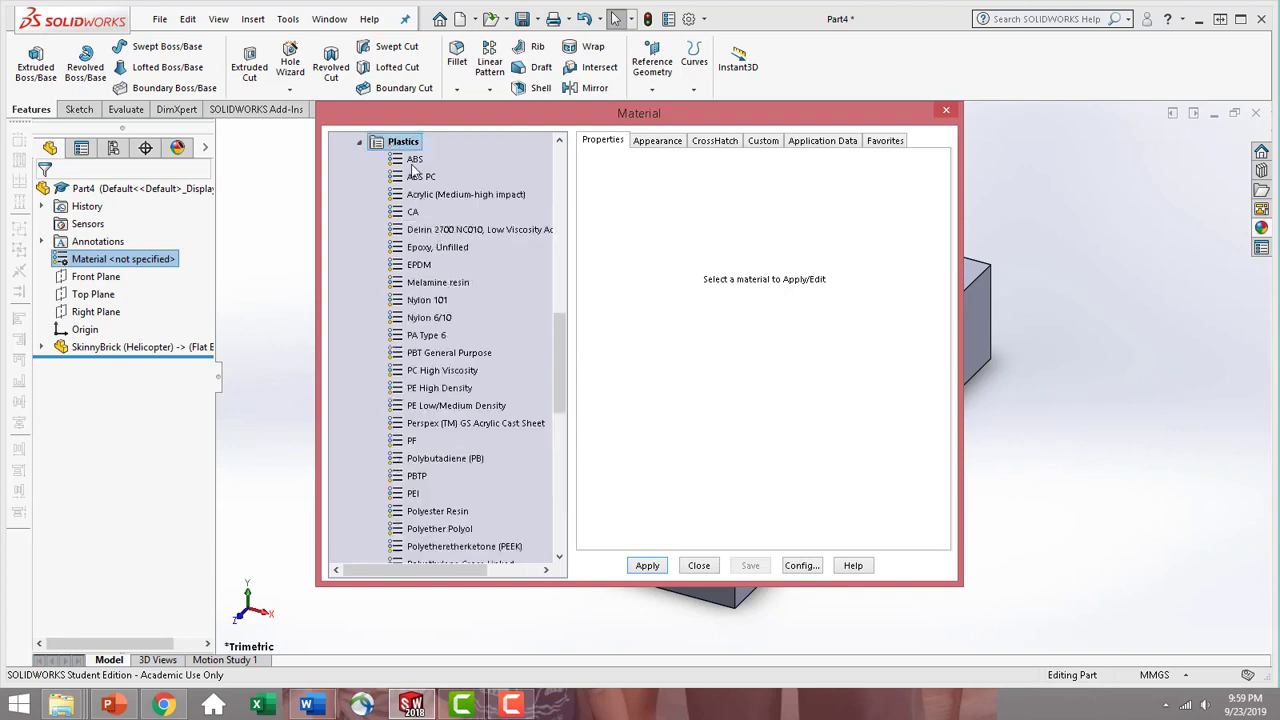
pyautogui.click(647, 566)
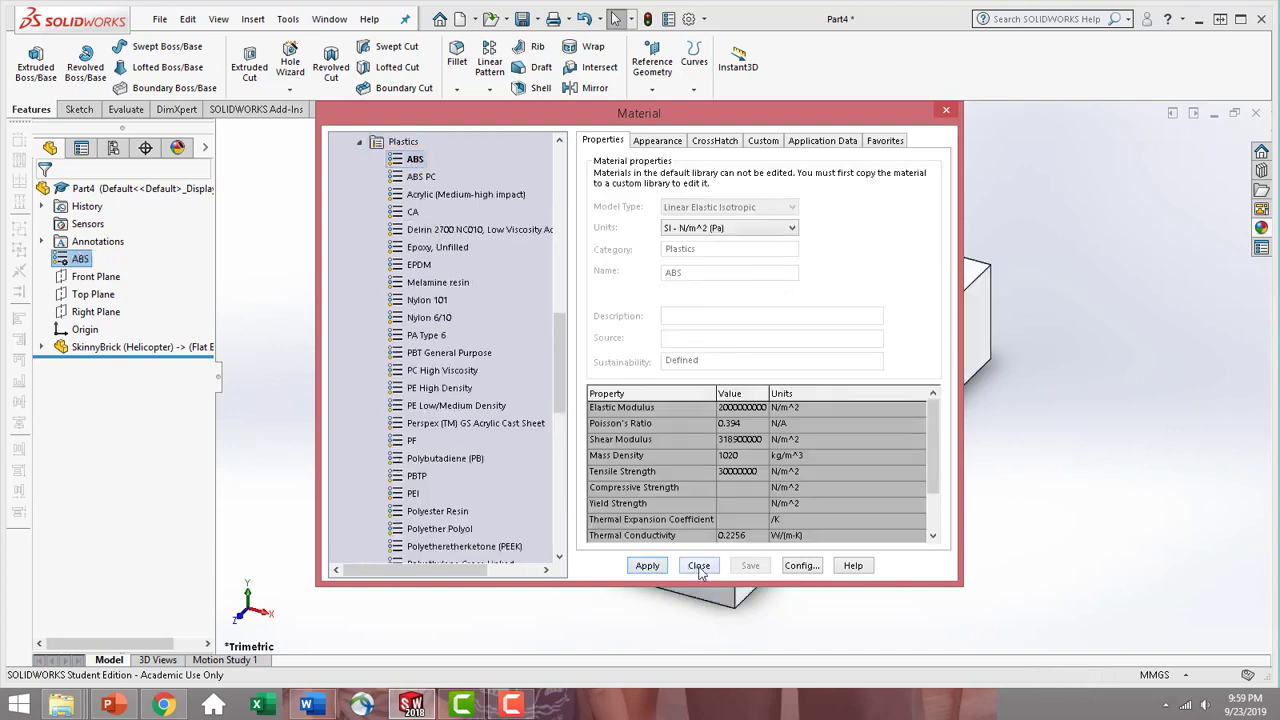
pyautogui.click(698, 566)
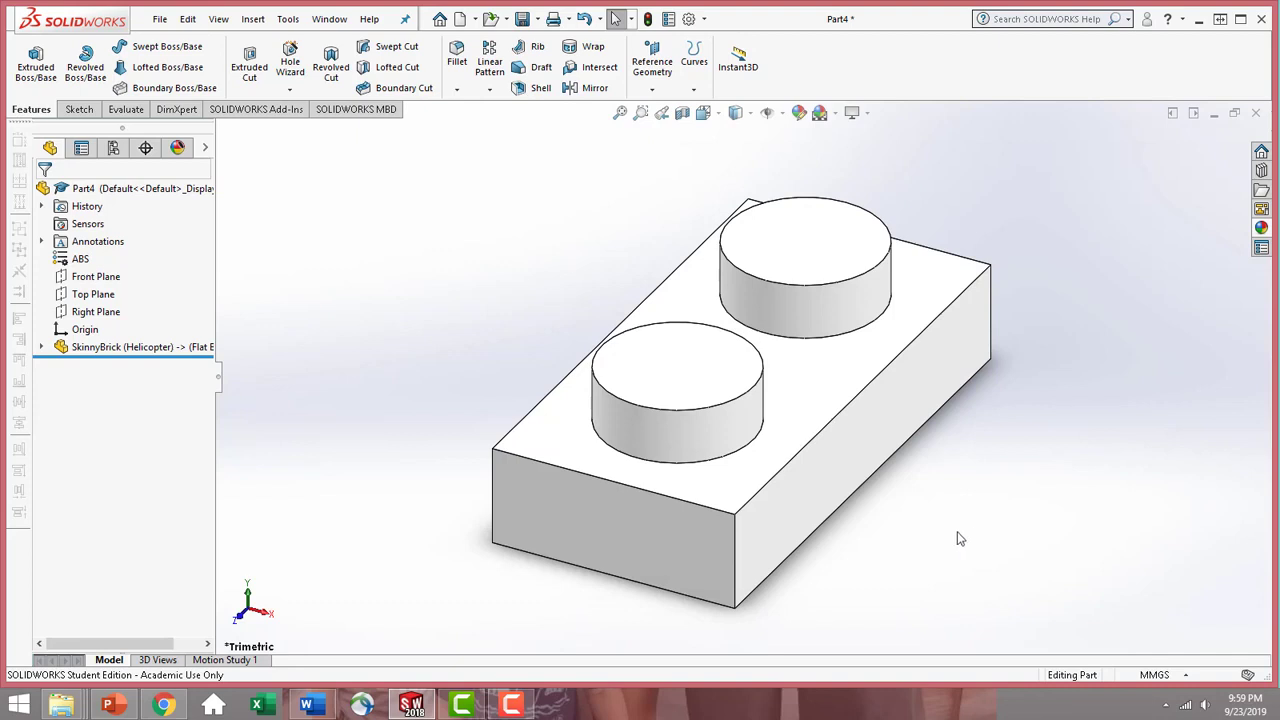
# - Change the whole part's appearance to medium gray from the standard color palette
pyautogui.click(812, 386)
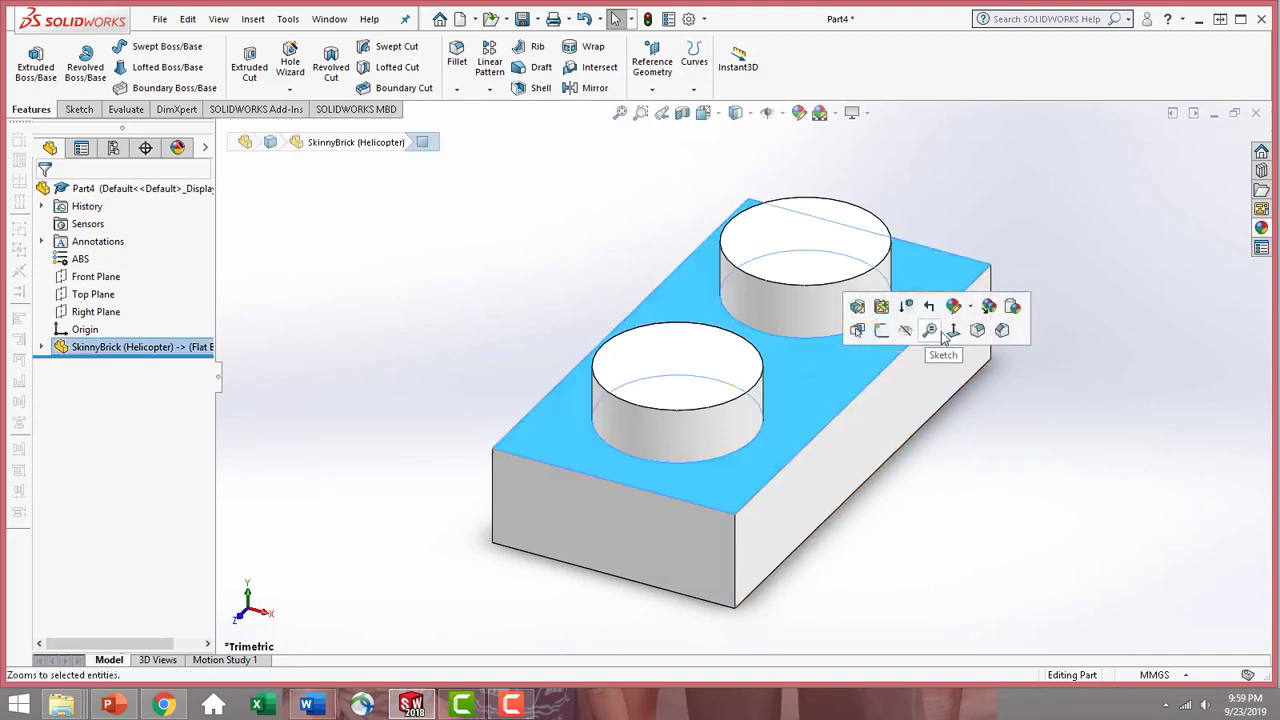
pyautogui.click(968, 306)
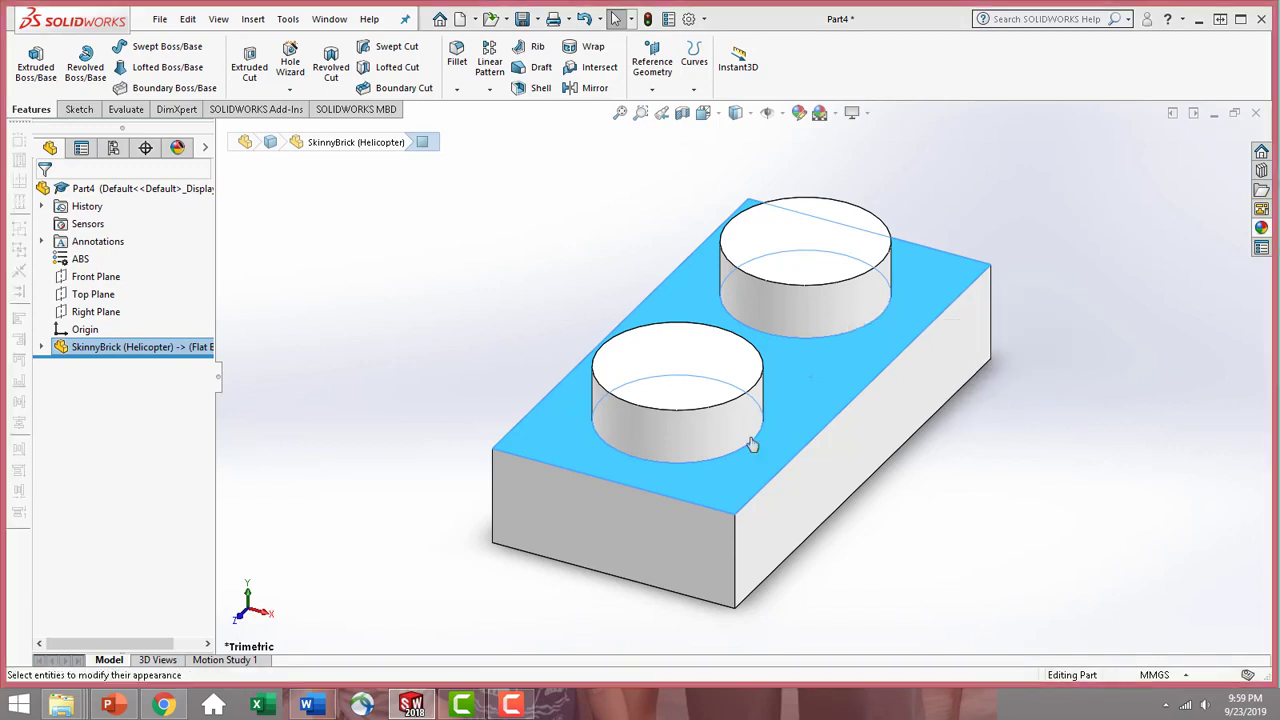
pyautogui.click(161, 526)
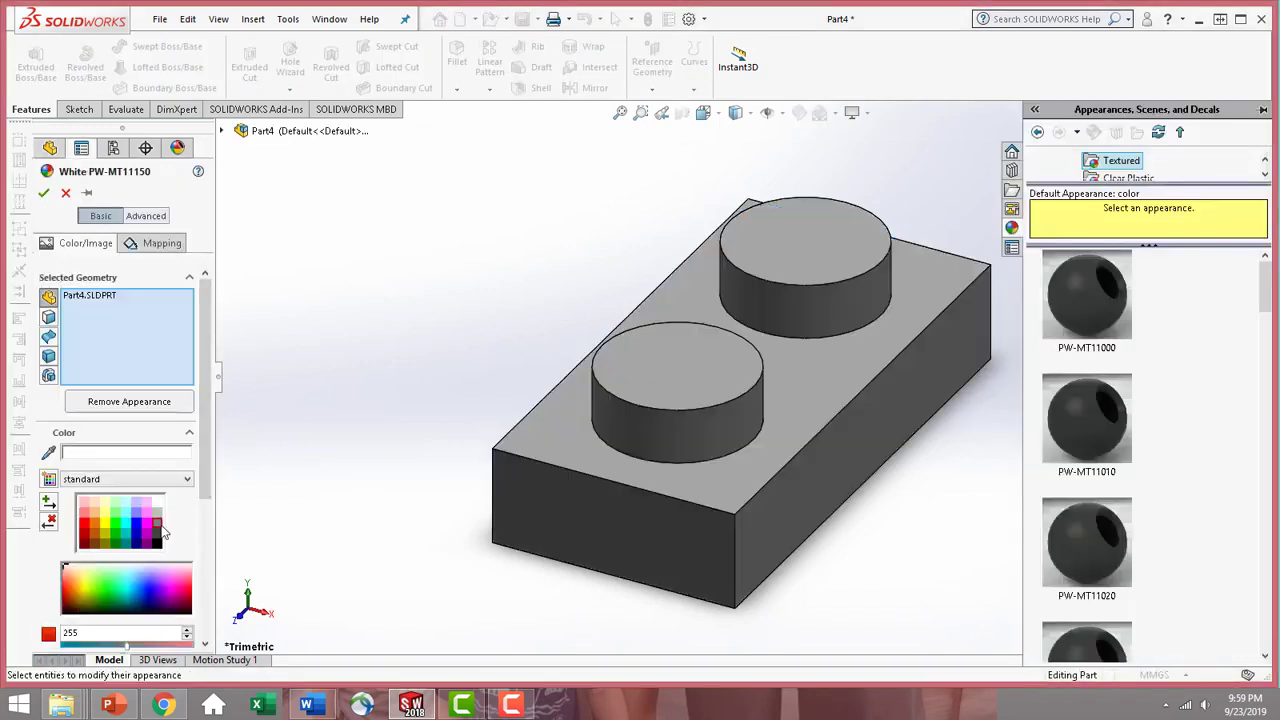
pyautogui.click(155, 513)
pyautogui.click(160, 528)
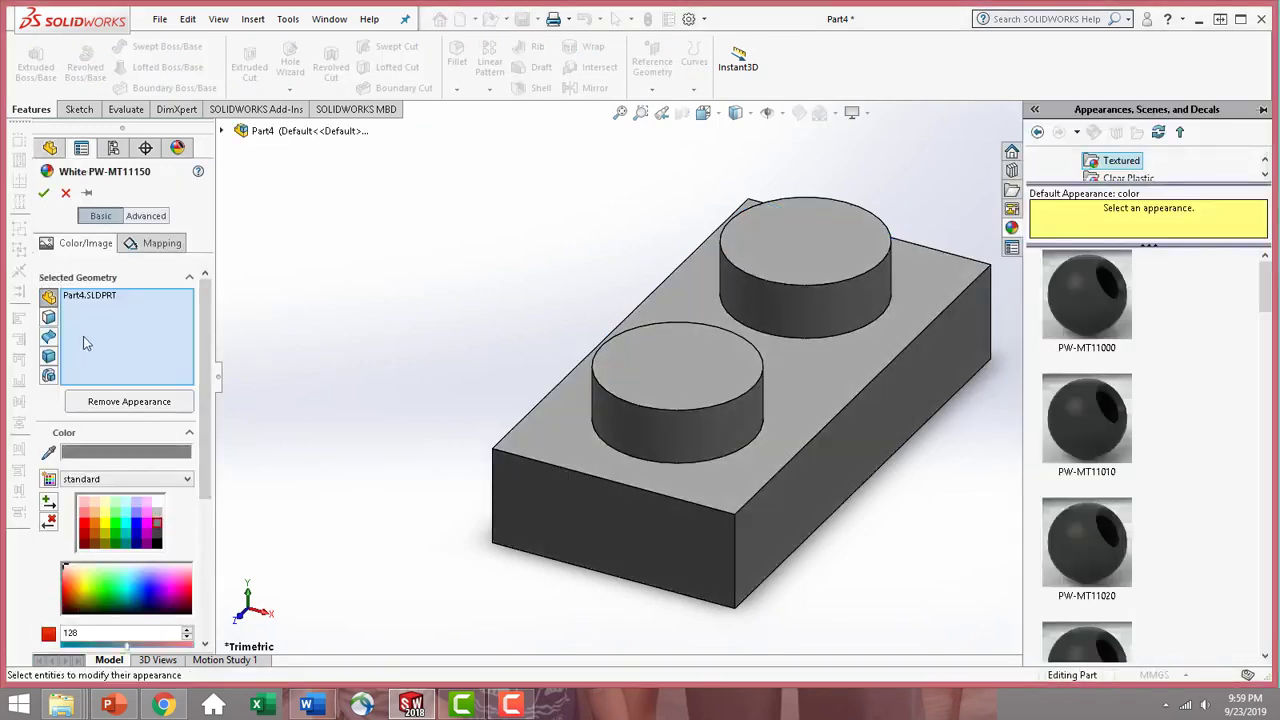
pyautogui.click(43, 193)
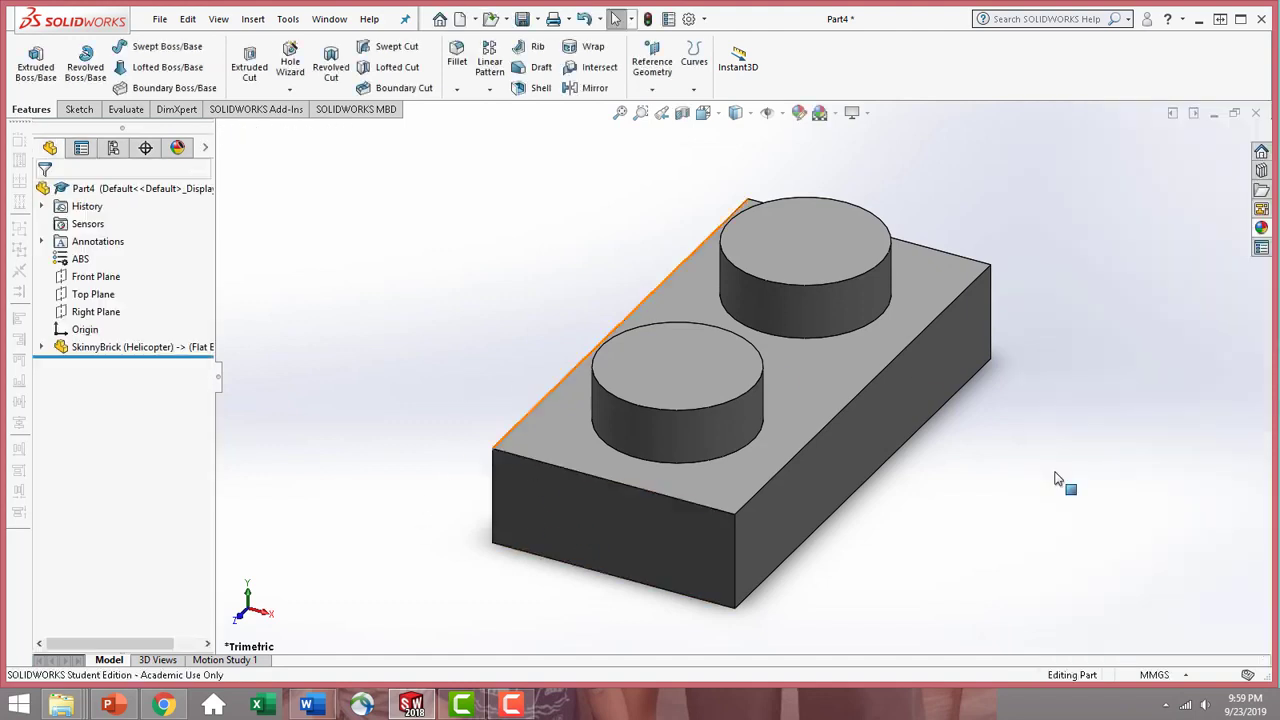
# - Create a reference plane offset 6 mm from the brick's short end face, flipped to run inward through the brick
pyautogui.moveTo(748, 529); pyautogui.dragTo(793, 555, button='middle')
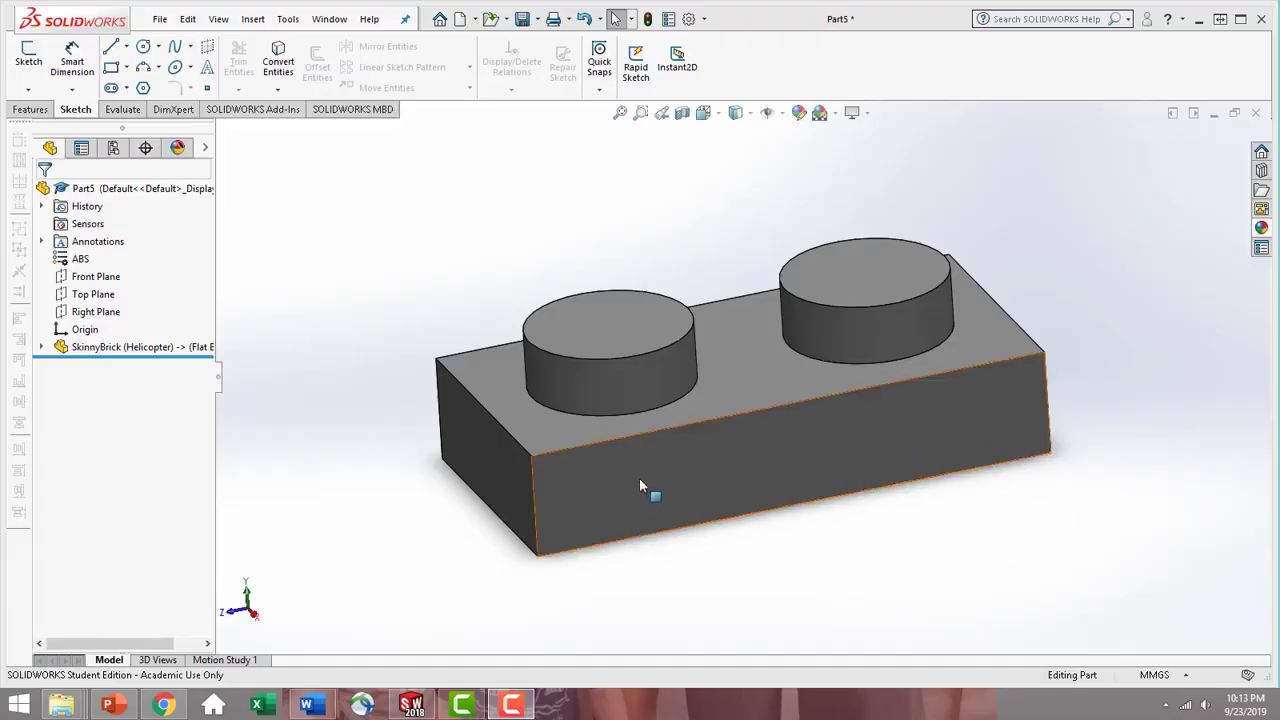
pyautogui.click(640, 485)
pyautogui.click(784, 438)
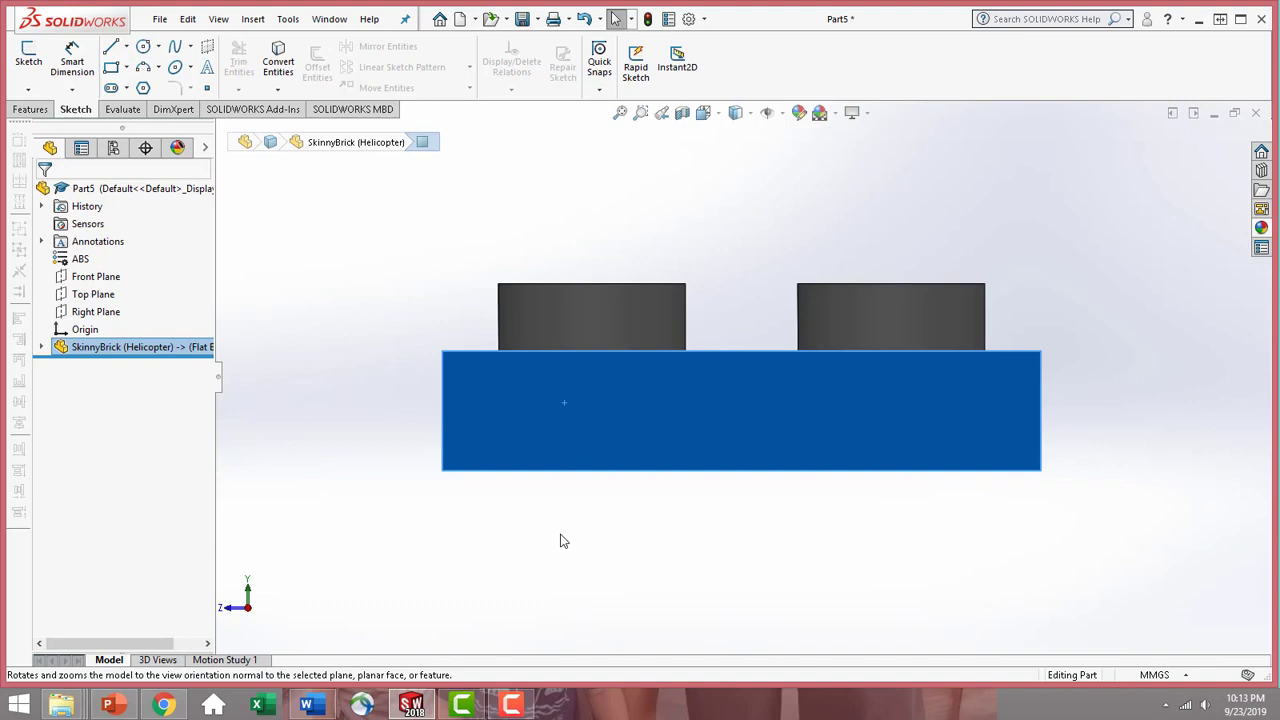
pyautogui.click(30, 109)
pyautogui.click(491, 180)
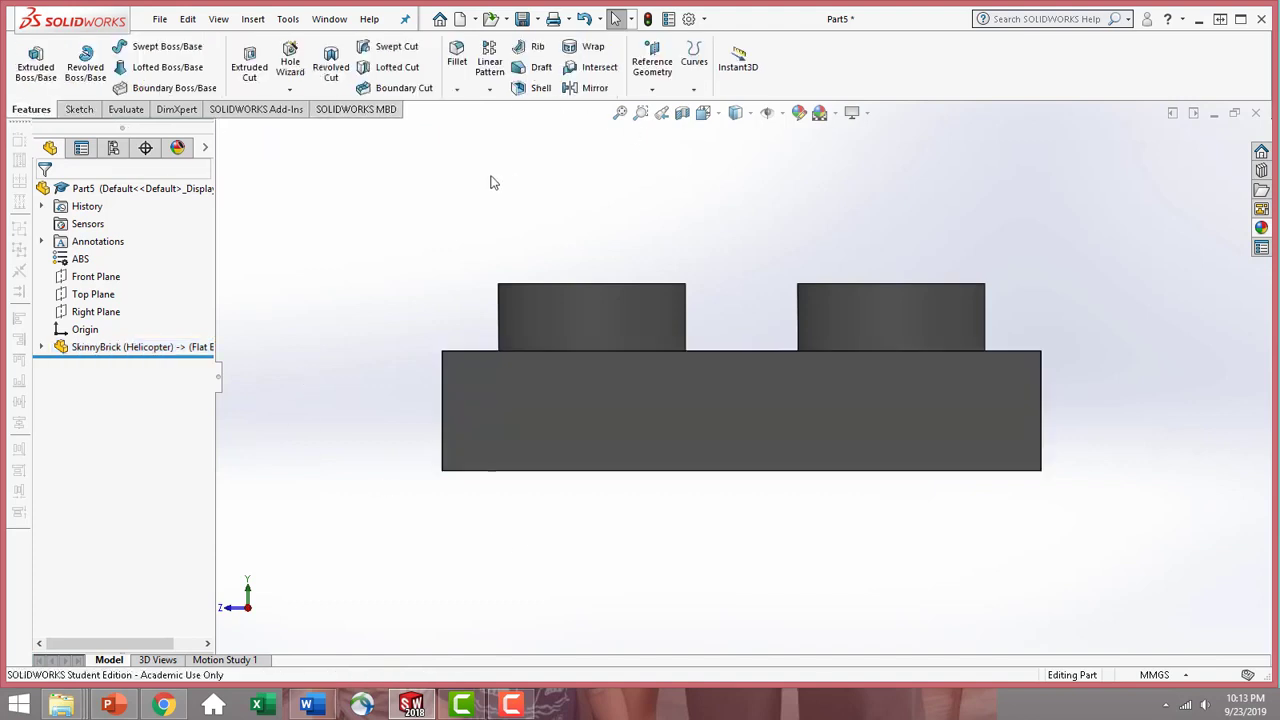
pyautogui.click(658, 68)
pyautogui.click(666, 108)
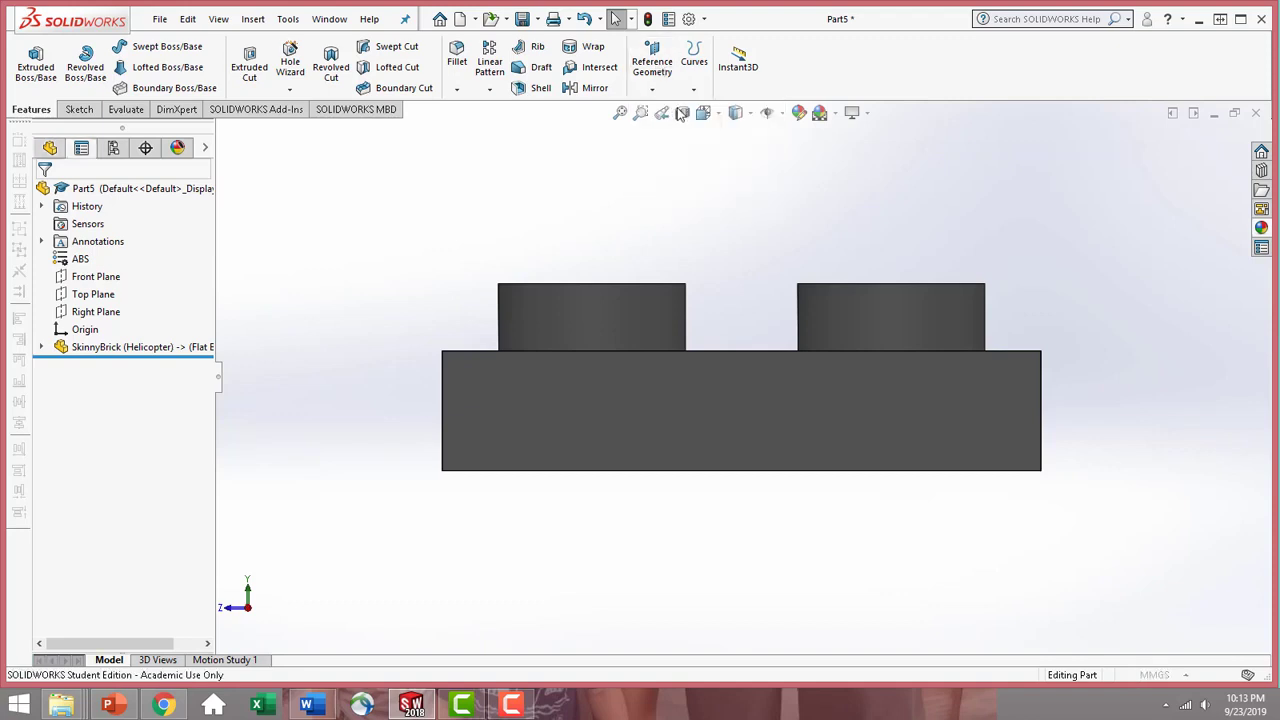
pyautogui.moveTo(265, 323); pyautogui.dragTo(516, 460, button='middle')
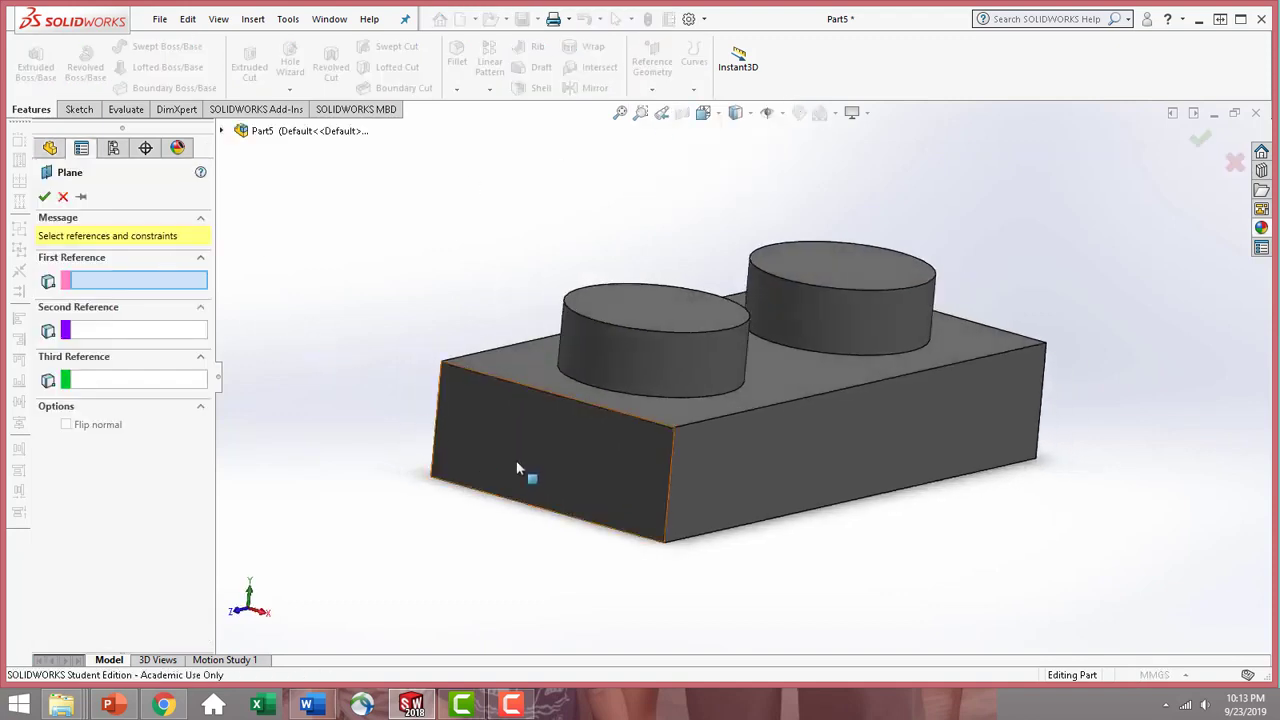
pyautogui.click(516, 460)
pyautogui.moveTo(666, 560); pyautogui.dragTo(610, 540, button='middle')
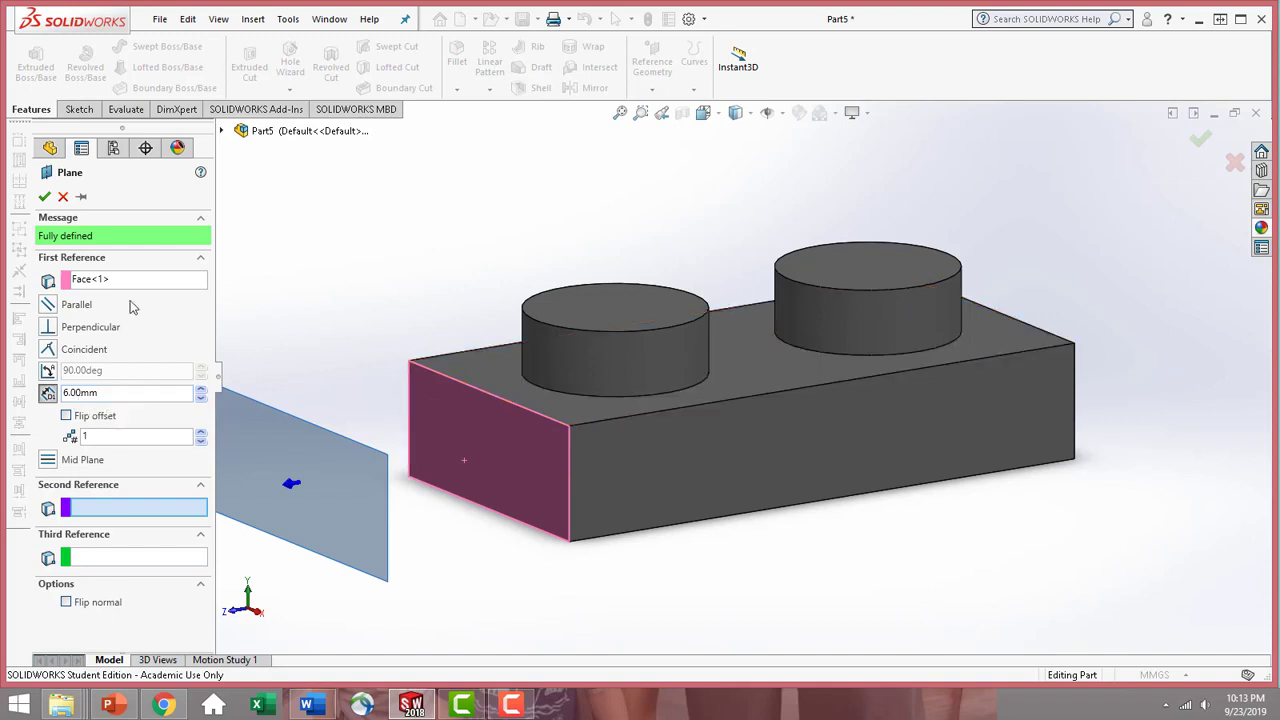
pyautogui.click(70, 416)
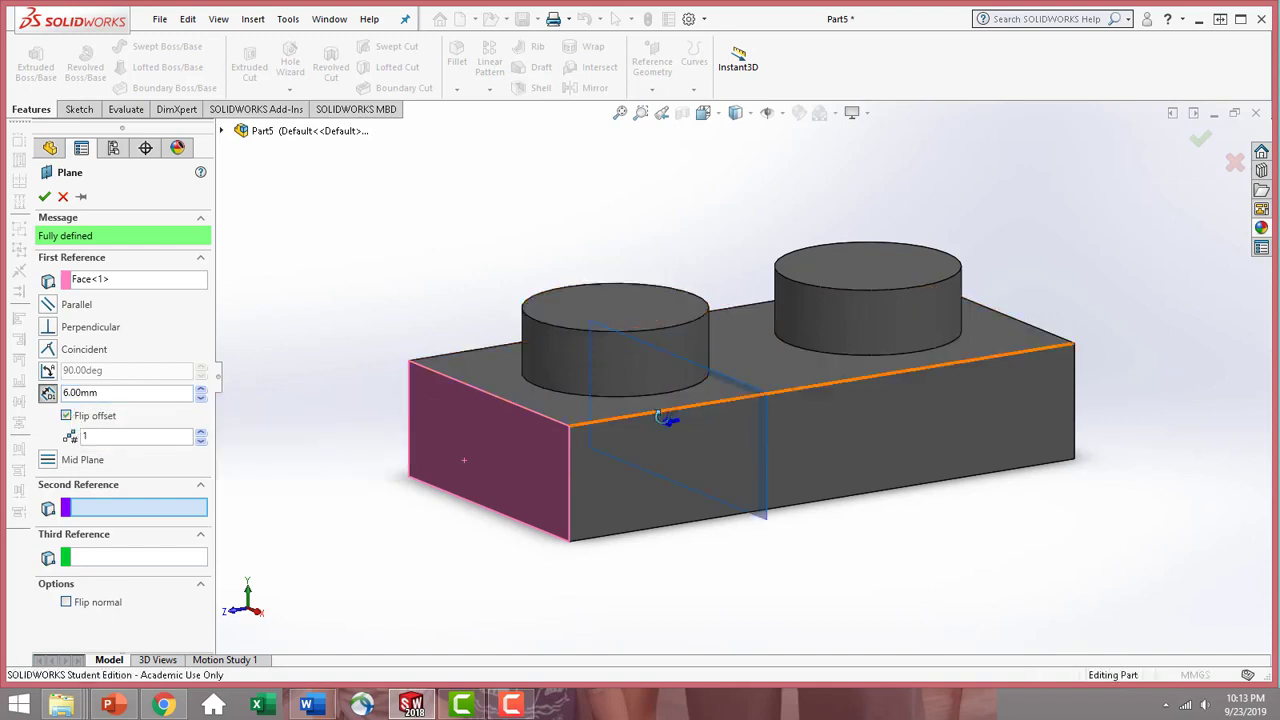
pyautogui.moveTo(600, 440); pyautogui.dragTo(643, 457, button='middle')
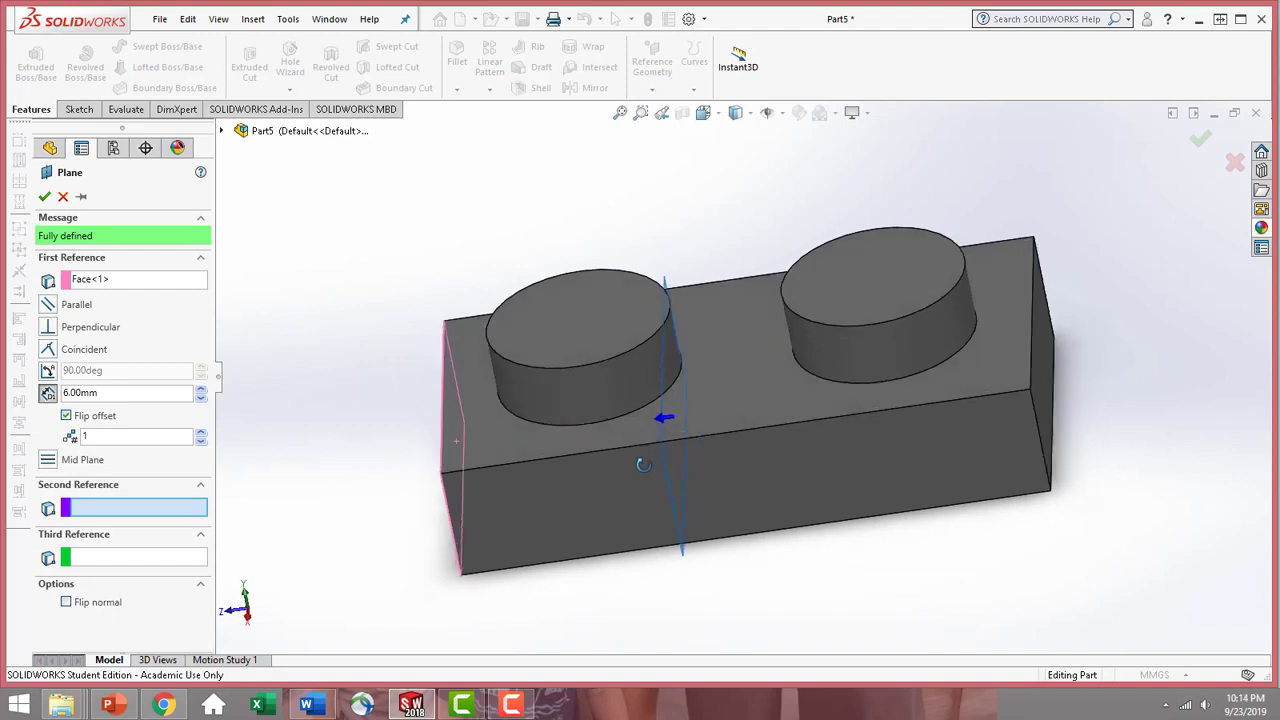
pyautogui.click(44, 197)
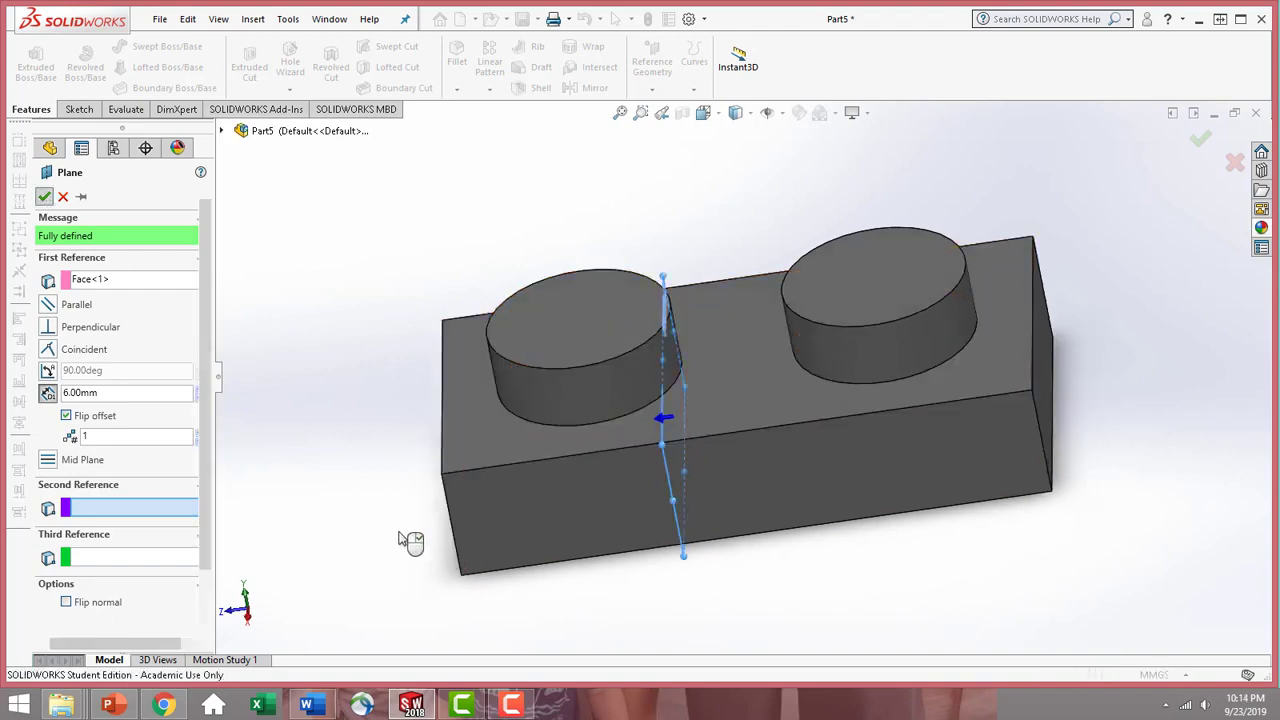
# - View the new reference plane straight on and stretch its outline well beyond the brick's long side
pyautogui.click(80, 364)
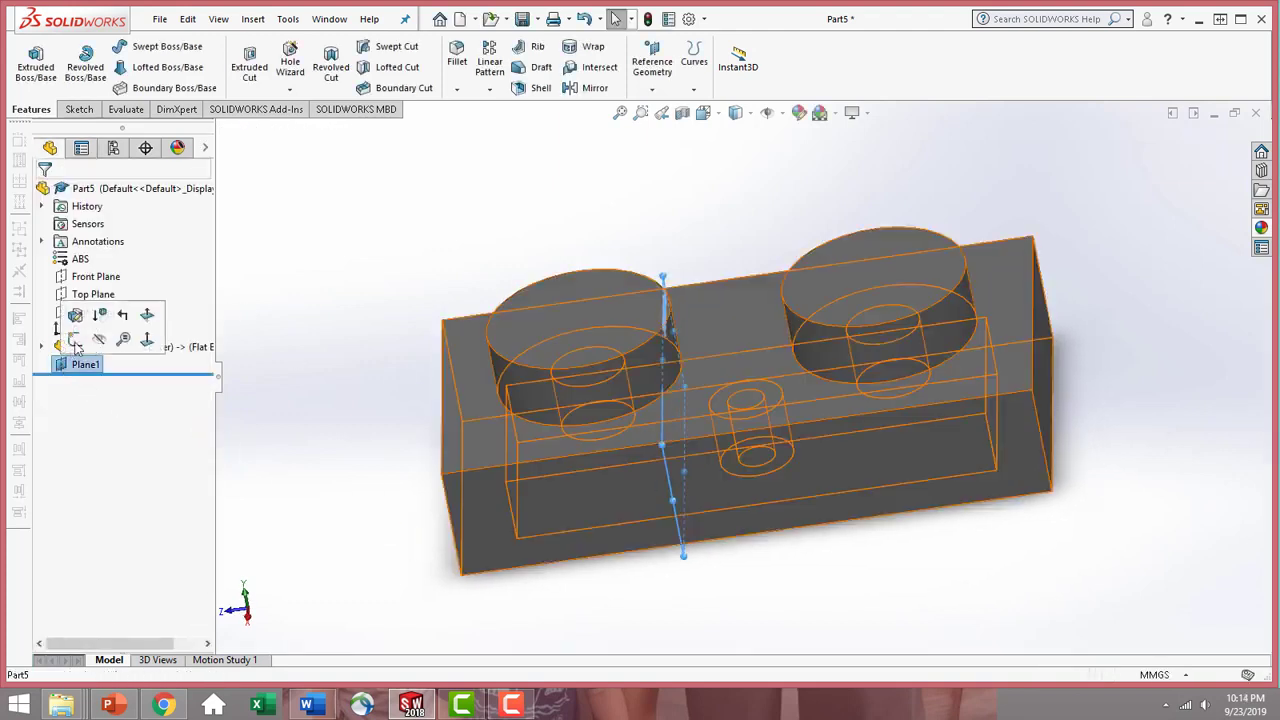
pyautogui.click(147, 340)
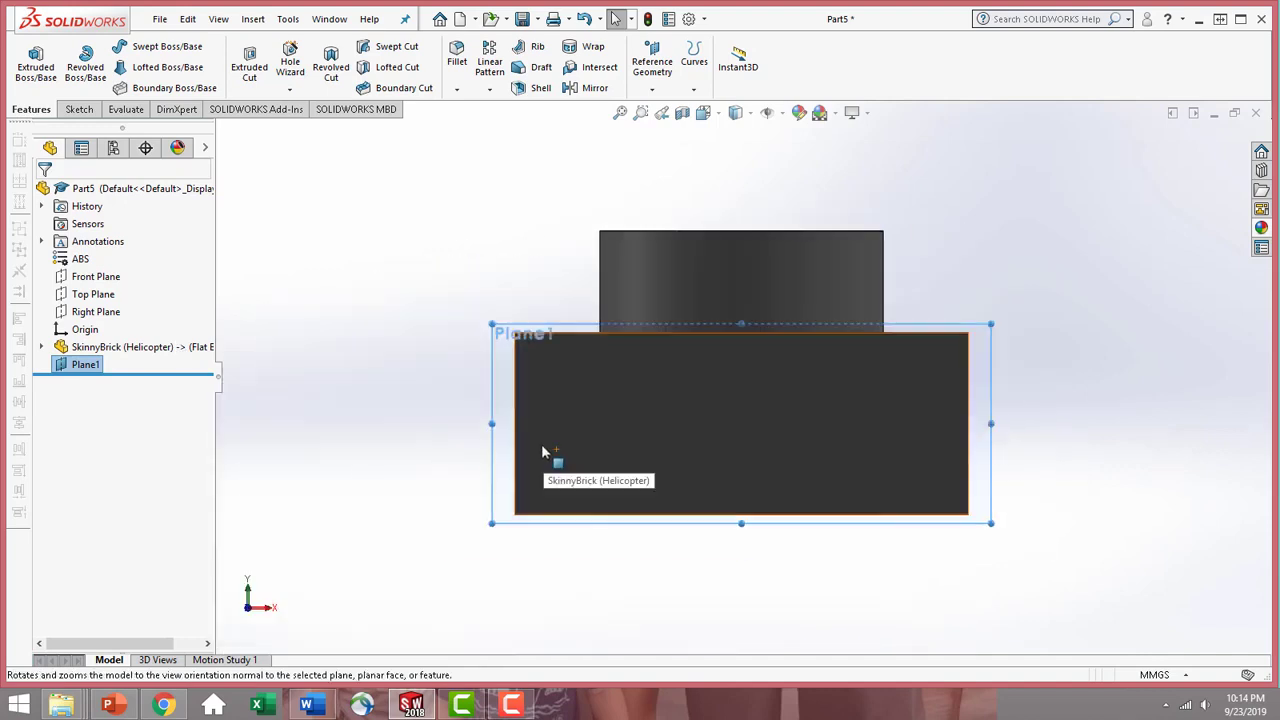
pyautogui.moveTo(949, 332); pyautogui.dragTo(1268, 300)
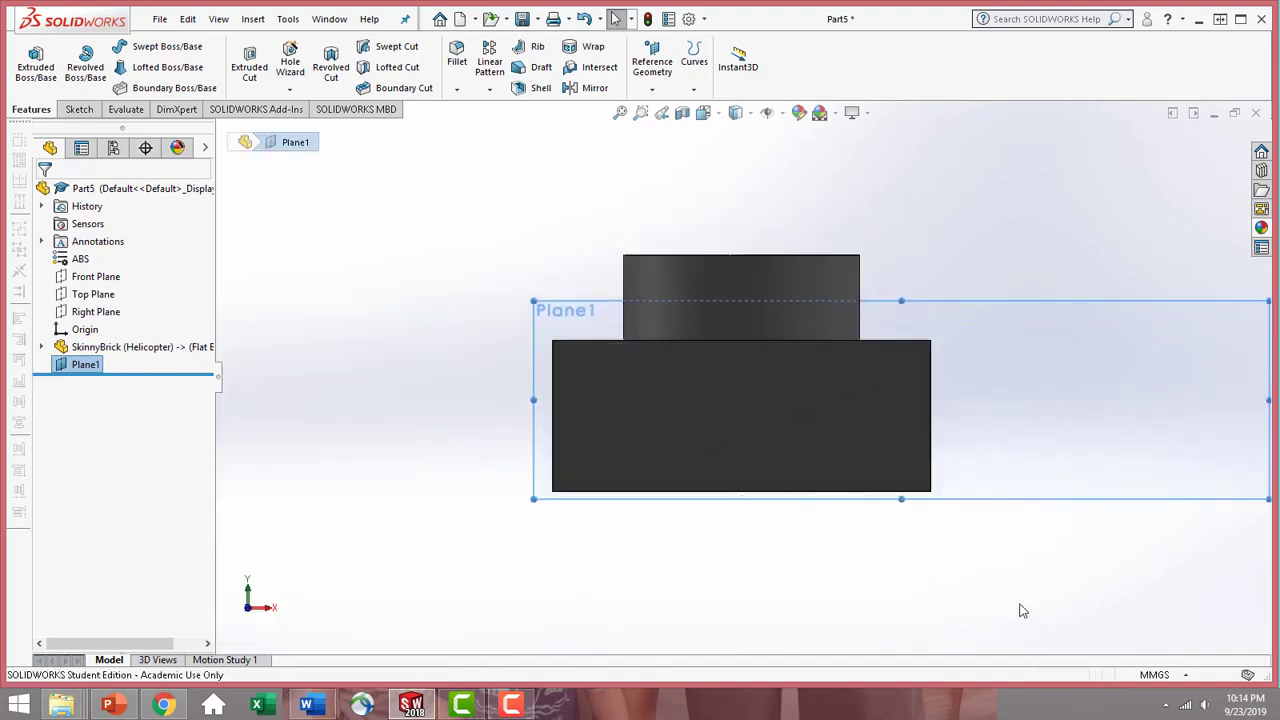
# - On the offset plane, sketch a vertical line down the brick's side edge and a horizontal line about 1.67 mm outward from its lower corner
pyautogui.click(79, 109)
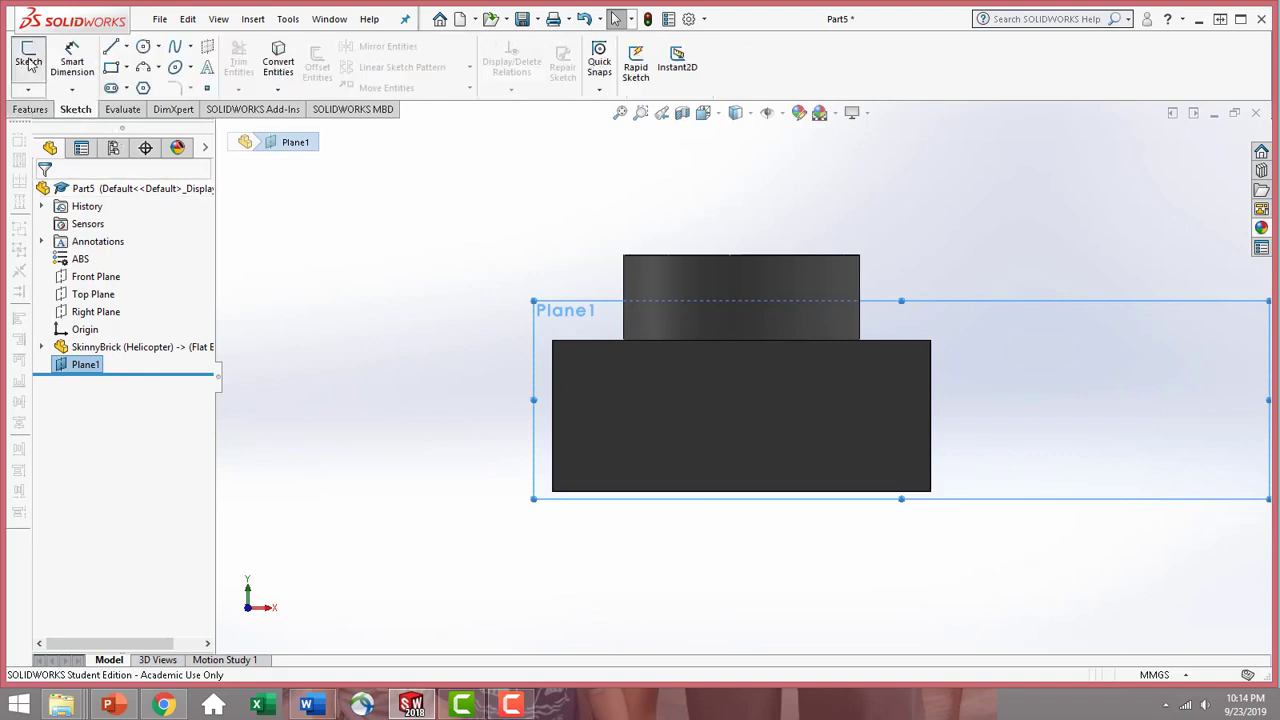
pyautogui.click(29, 60)
pyautogui.click(111, 47)
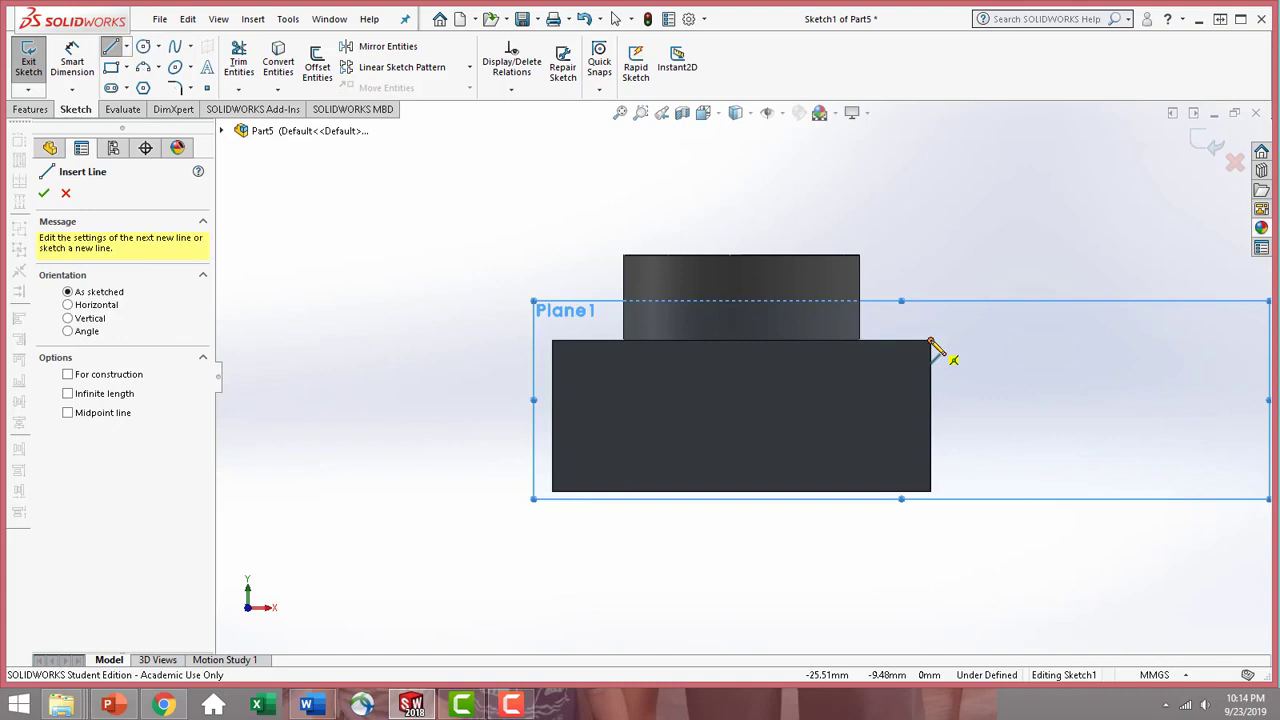
pyautogui.click(930, 342)
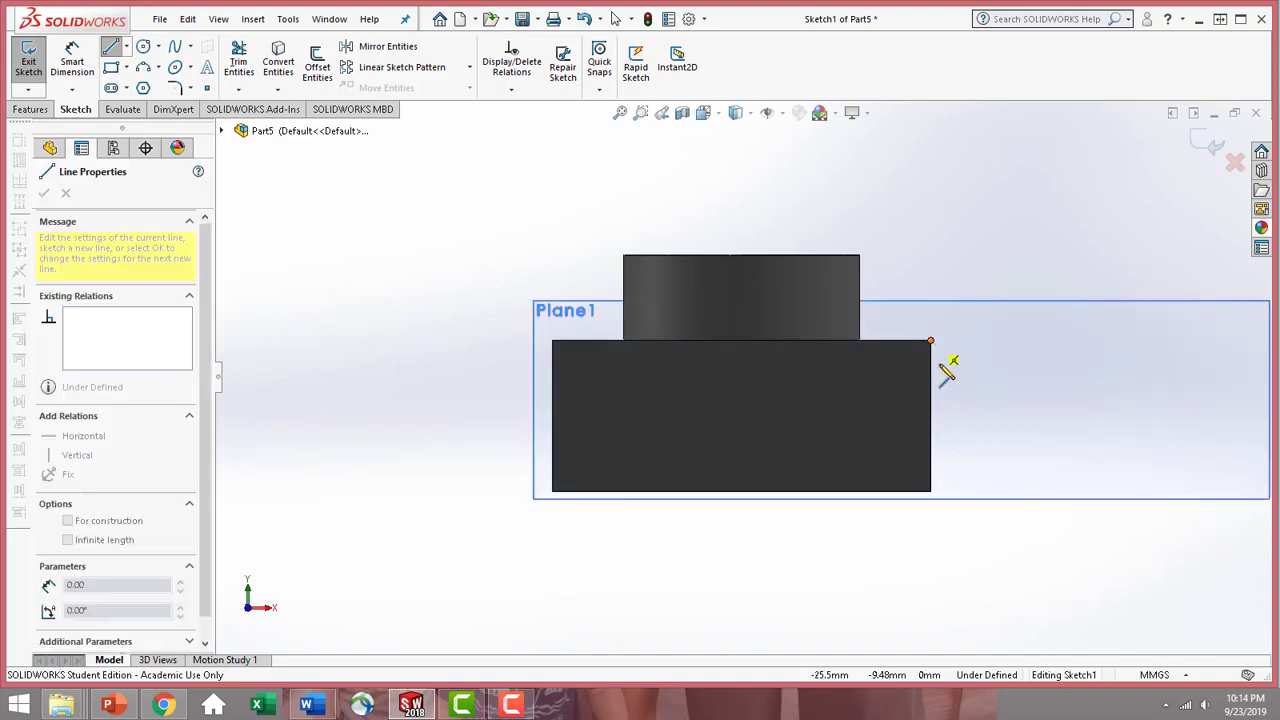
pyautogui.click(931, 494)
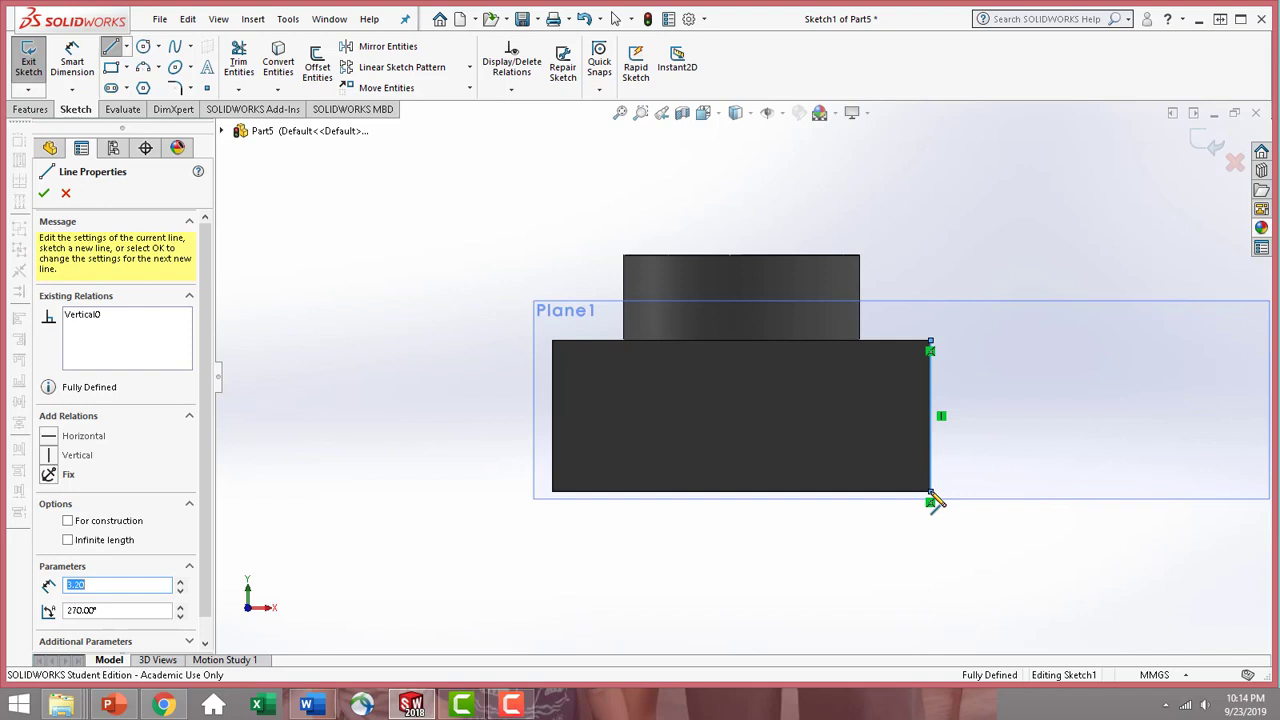
pyautogui.click(1010, 493)
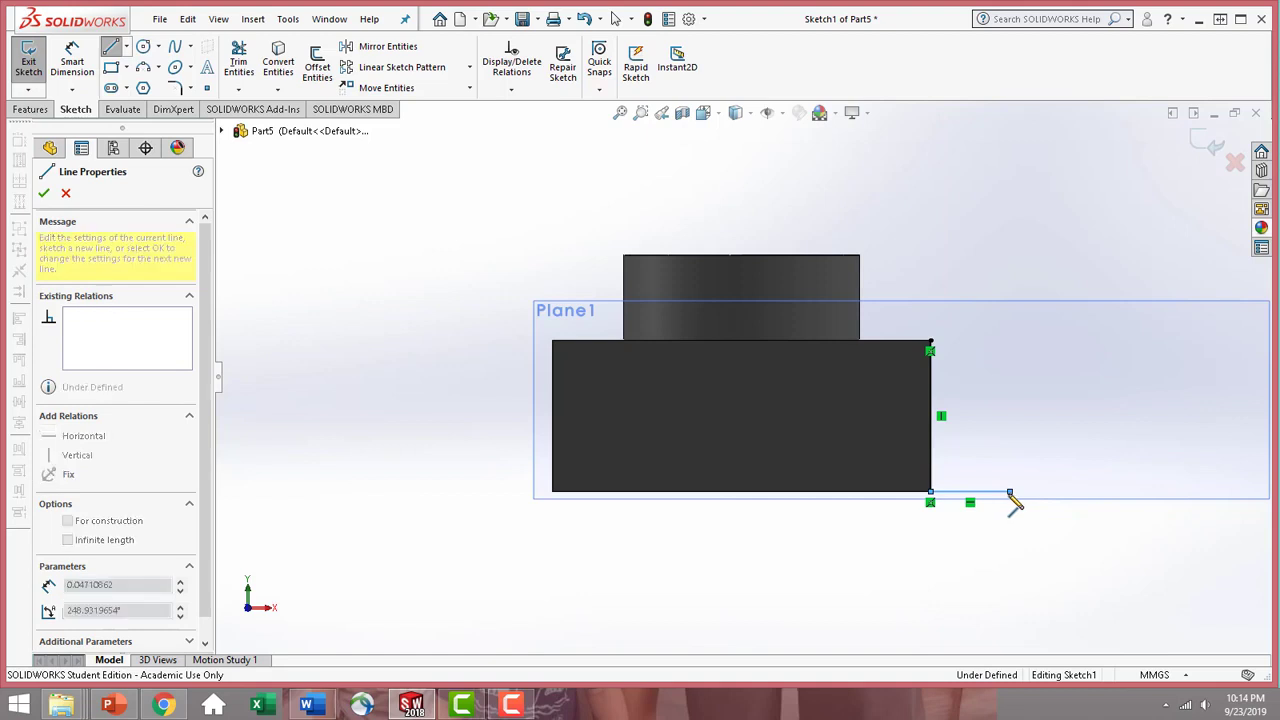
pyautogui.press('Escape')
pyautogui.press('Escape')
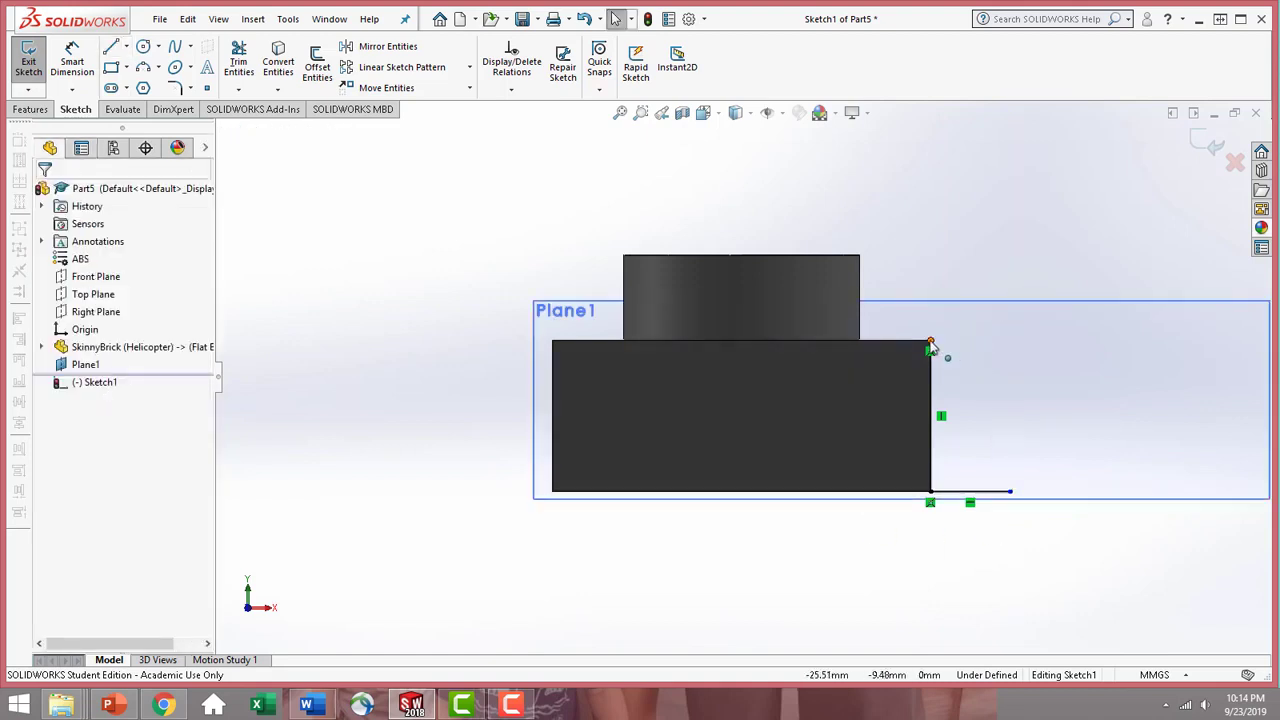
# - Sketch a horizontal line about 1.11 mm long outward from the upper corner of the brick's side edge
pyautogui.click(112, 48)
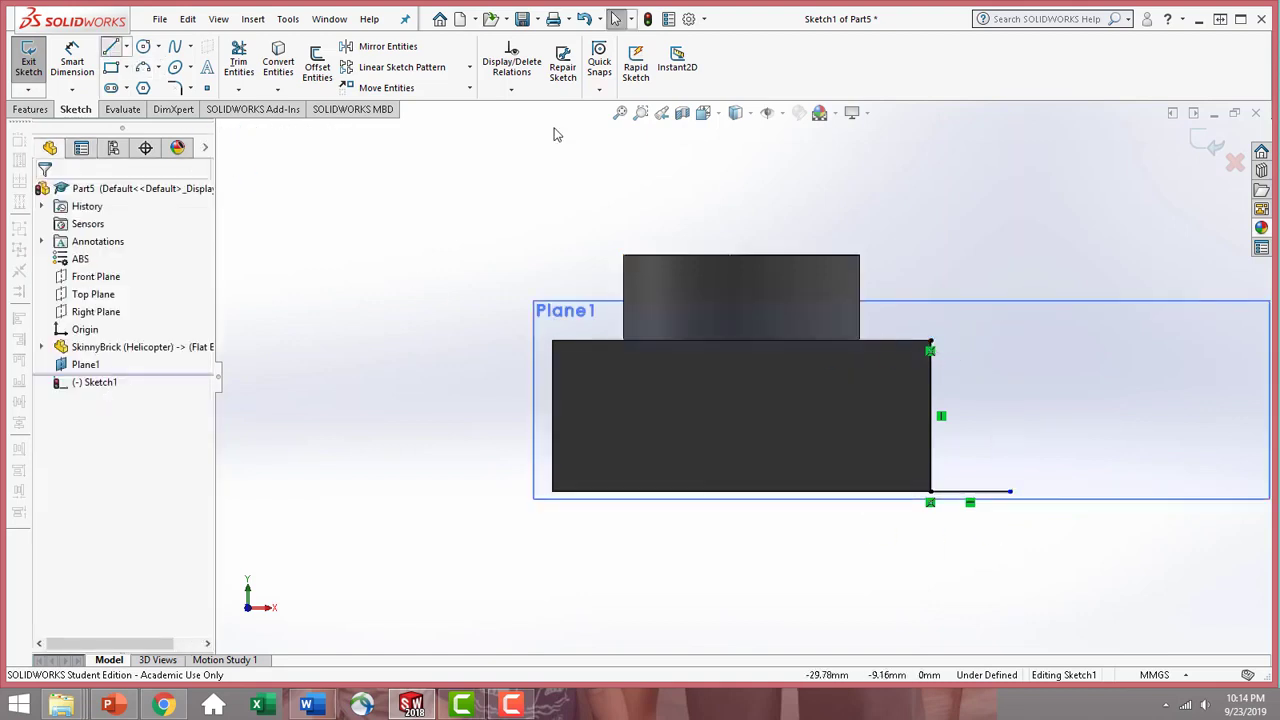
pyautogui.click(930, 343)
pyautogui.click(984, 344)
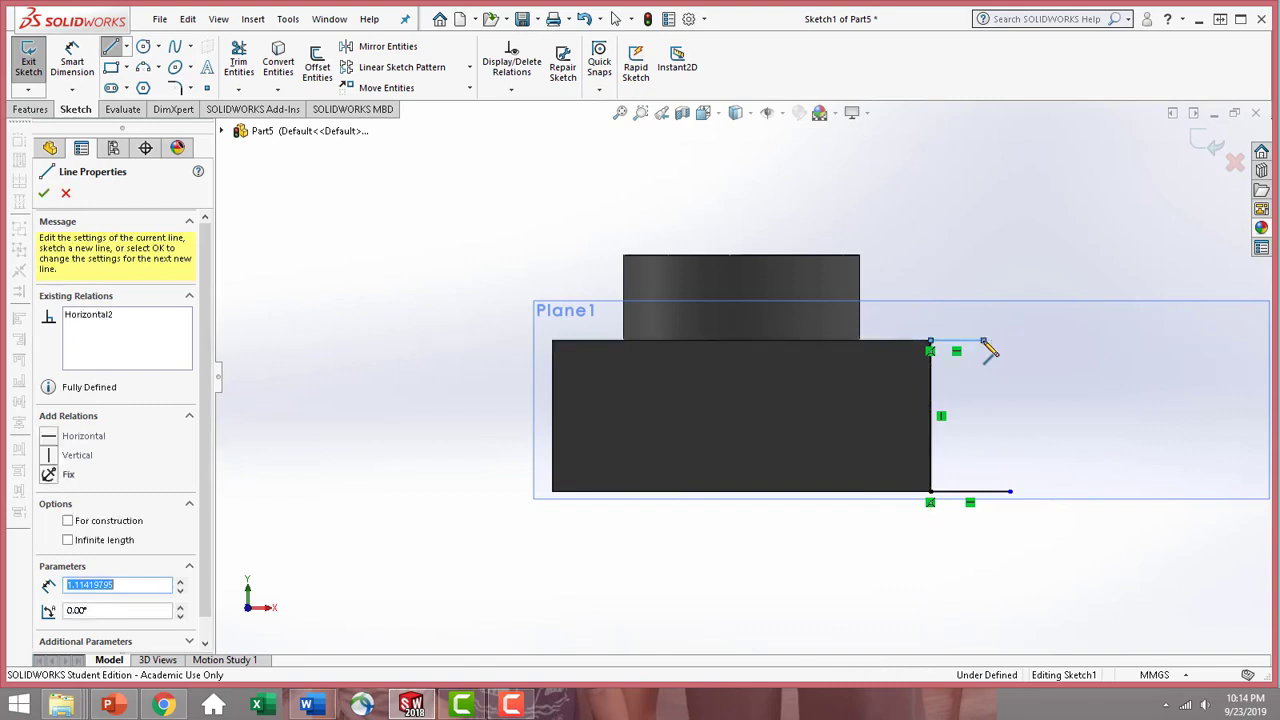
pyautogui.press('Escape')
pyautogui.press('Escape')
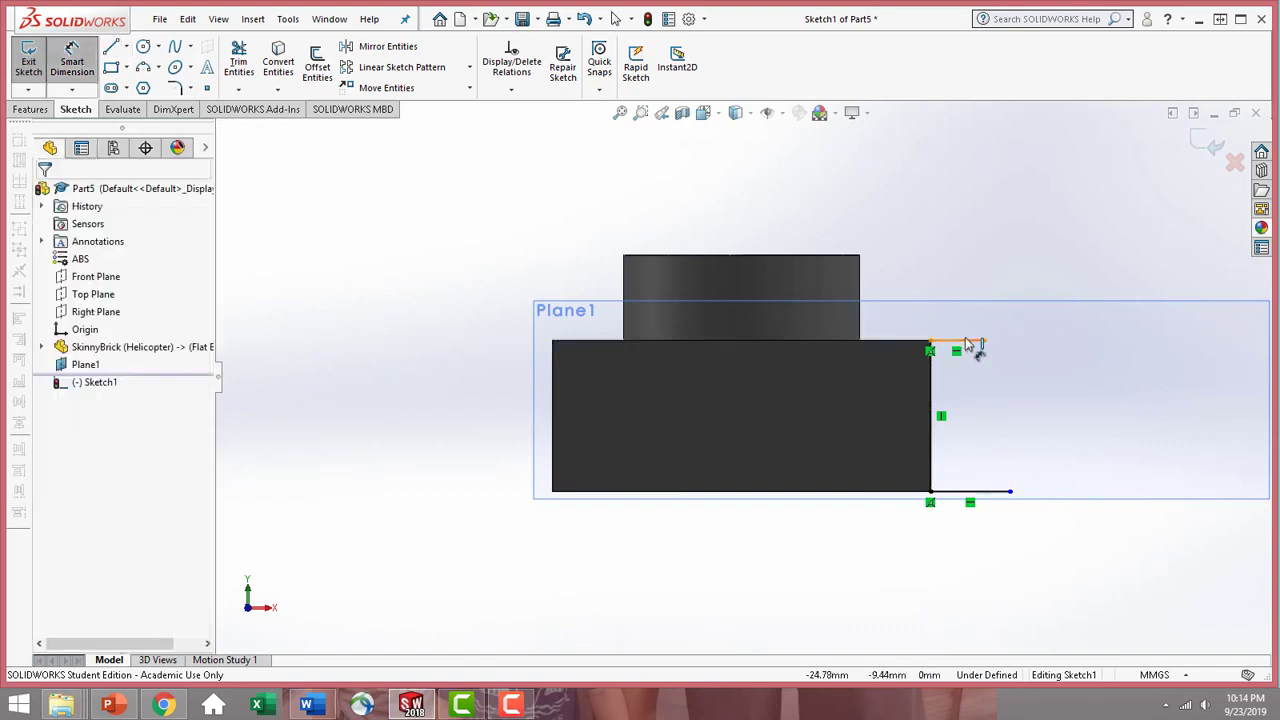
# - Dimension the upper horizontal line to 1 mm and the lower horizontal line to 2 mm
pyautogui.click(971, 343)
pyautogui.click(965, 256)
pyautogui.write('1')
pyautogui.press('Return')
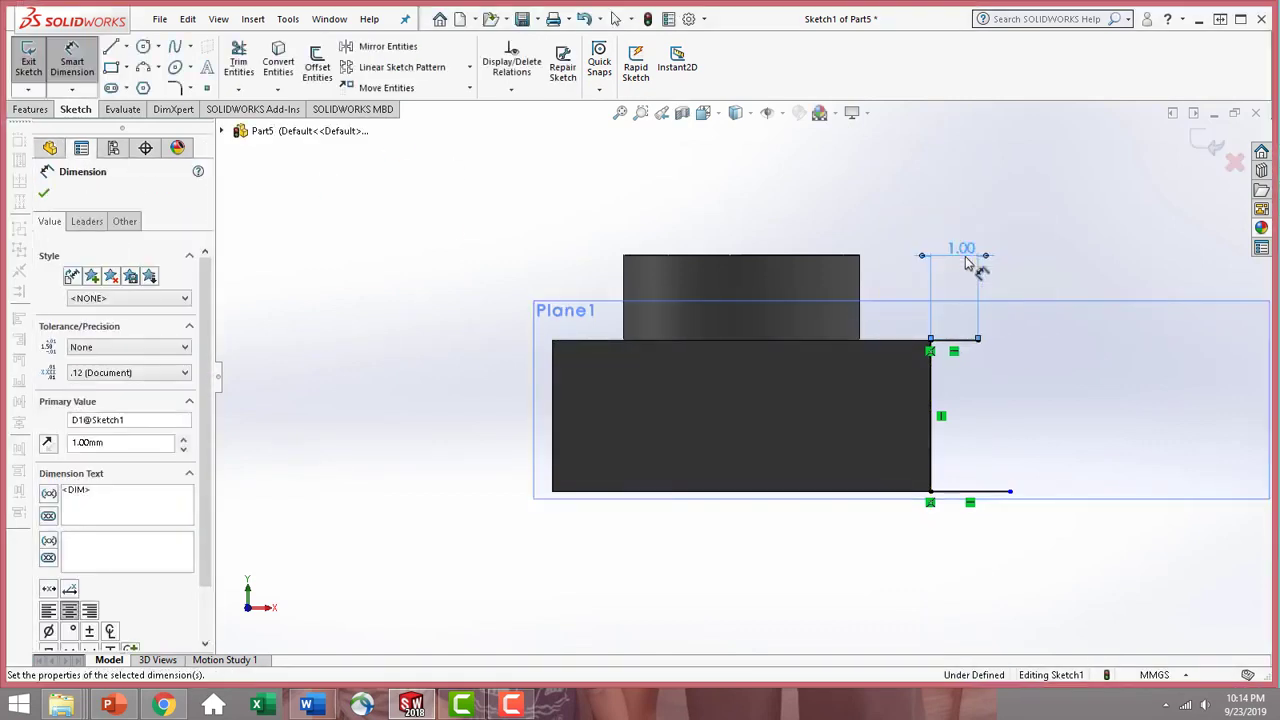
pyautogui.click(1003, 493)
pyautogui.click(978, 570)
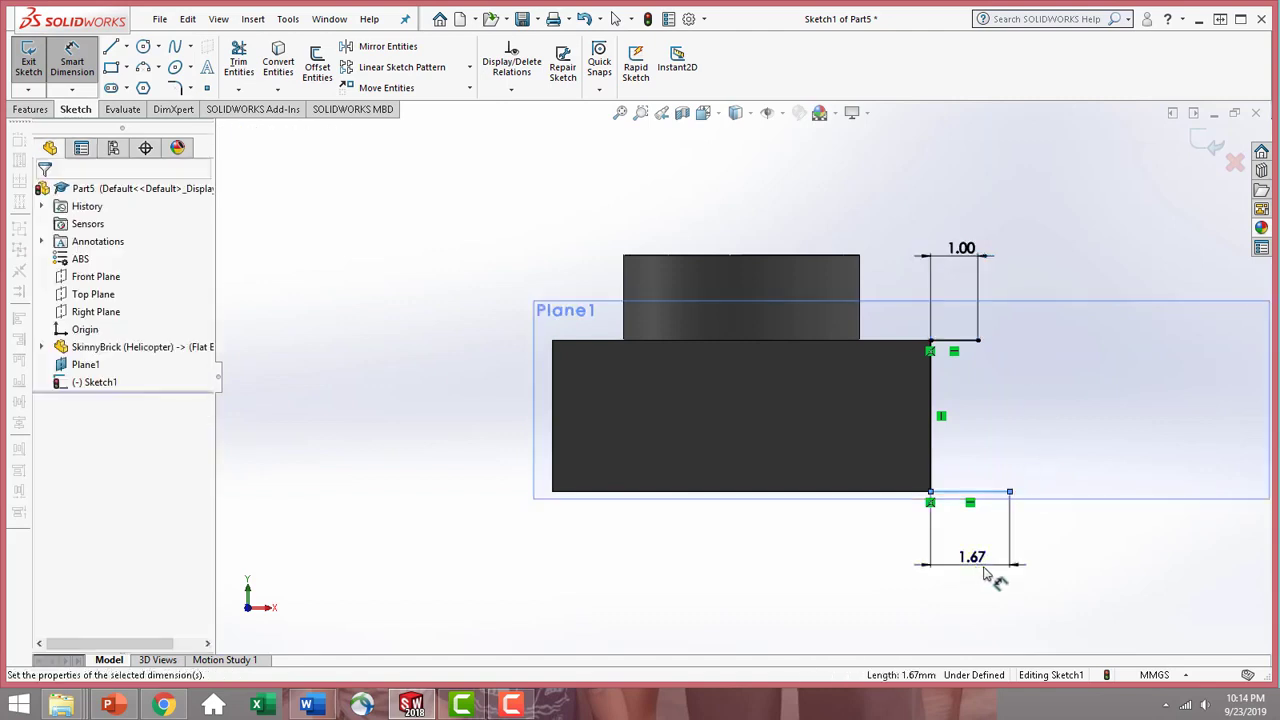
pyautogui.write('2')
pyautogui.press('Return')
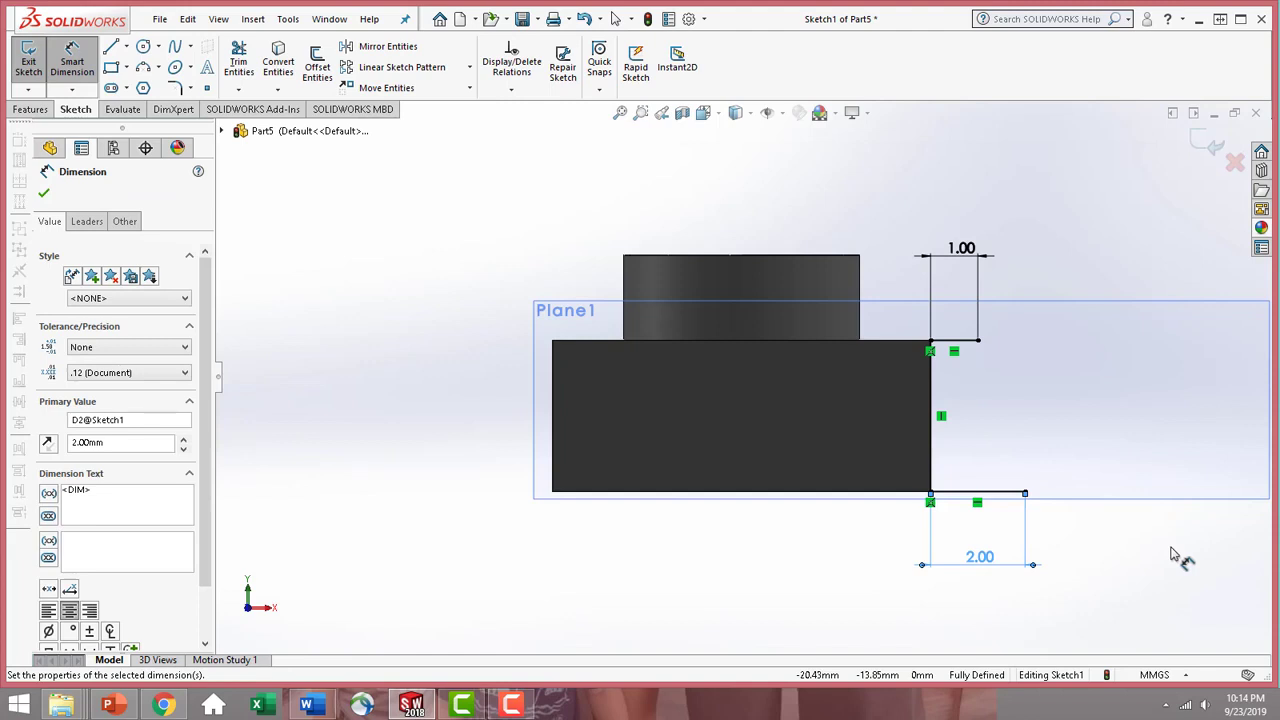
pyautogui.click(44, 196)
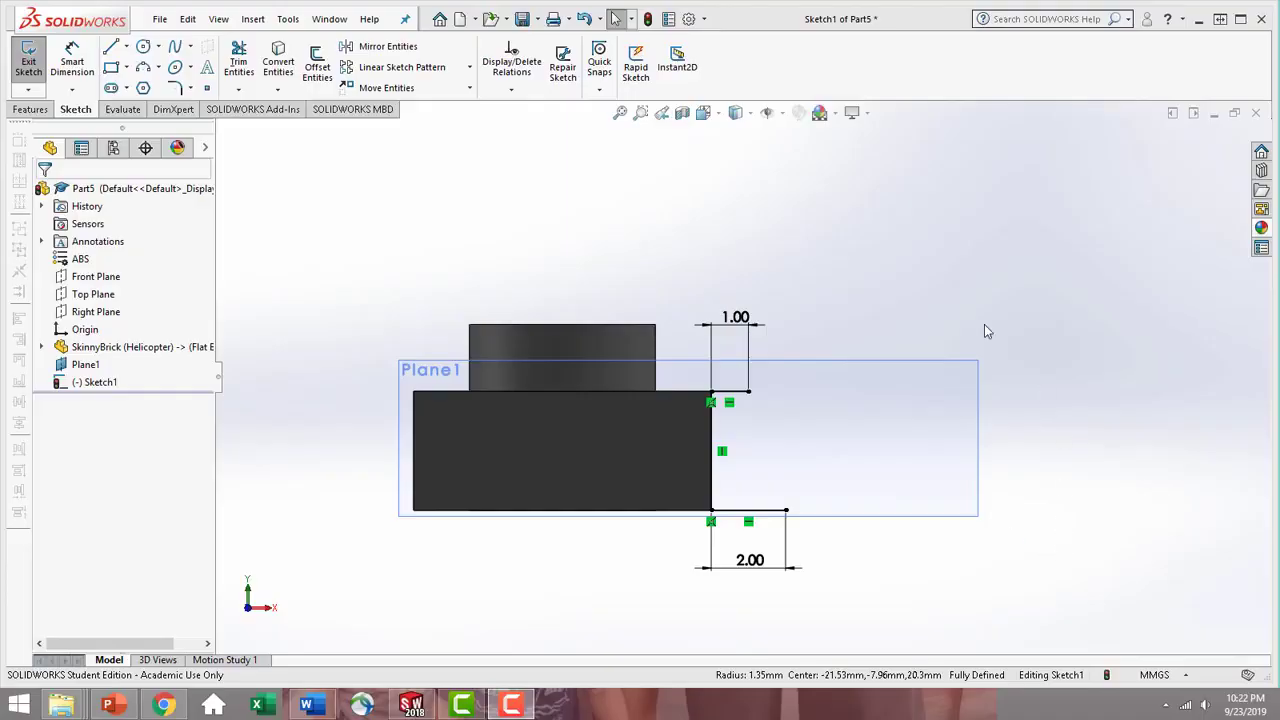
# - Sketch a three-point outer arc of about 3.14 mm radius, opening away from the brick and bulging toward the two line ends
pyautogui.click(158, 68)
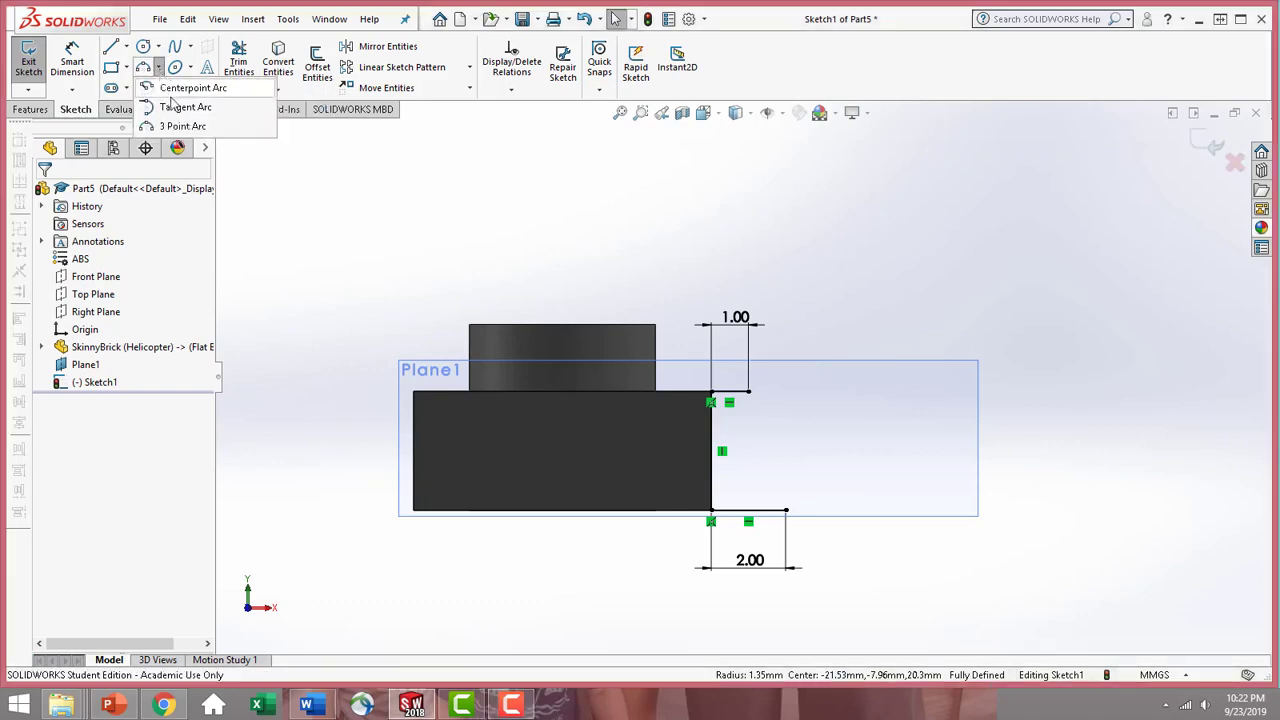
pyautogui.click(184, 126)
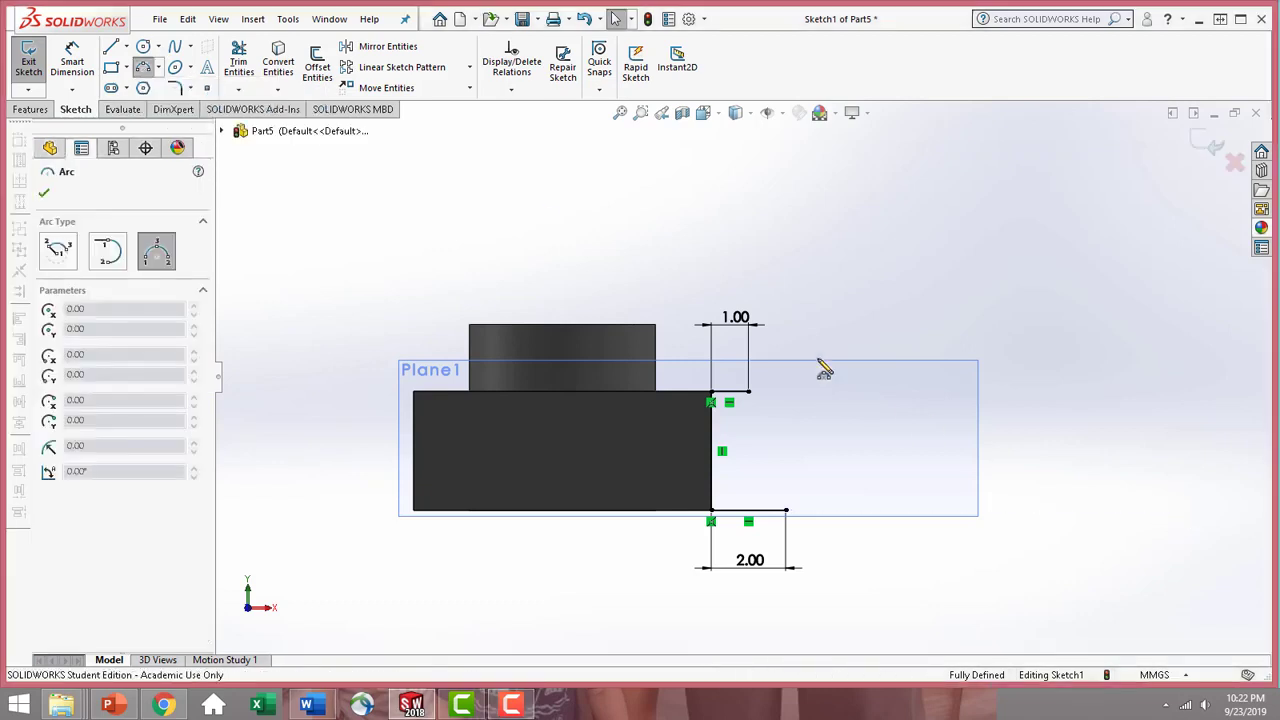
pyautogui.click(887, 311)
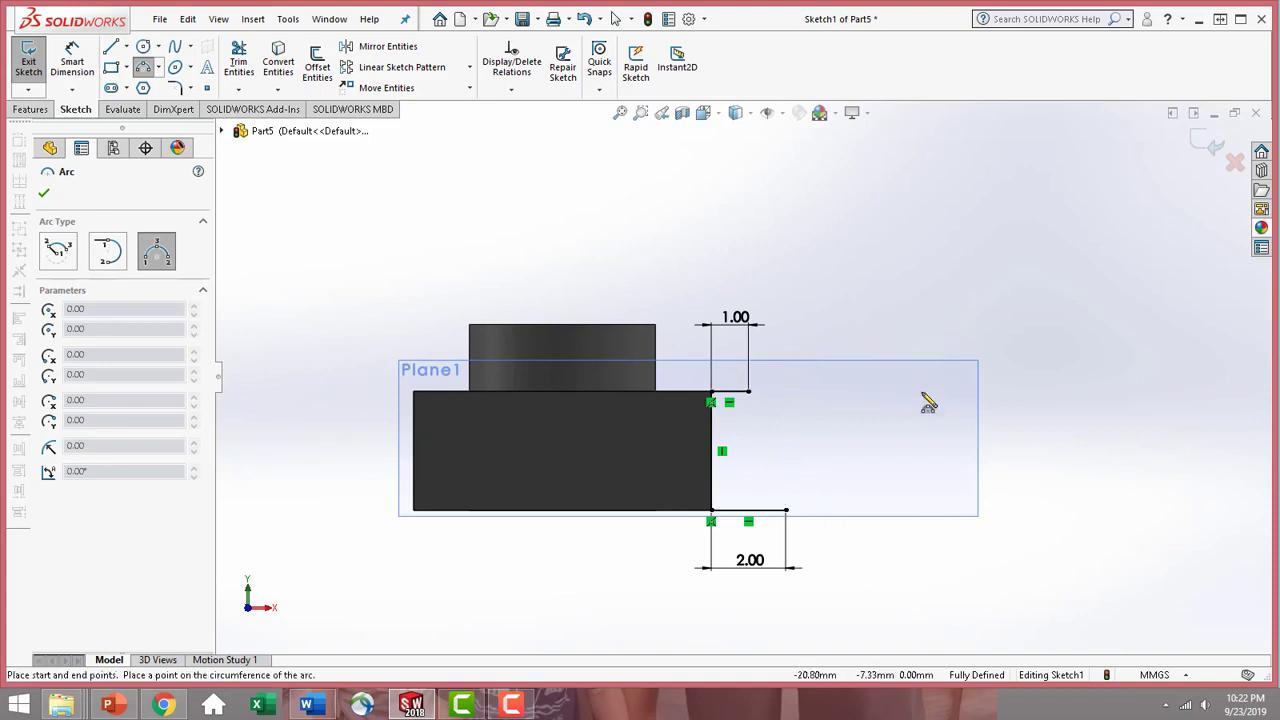
pyautogui.click(897, 540)
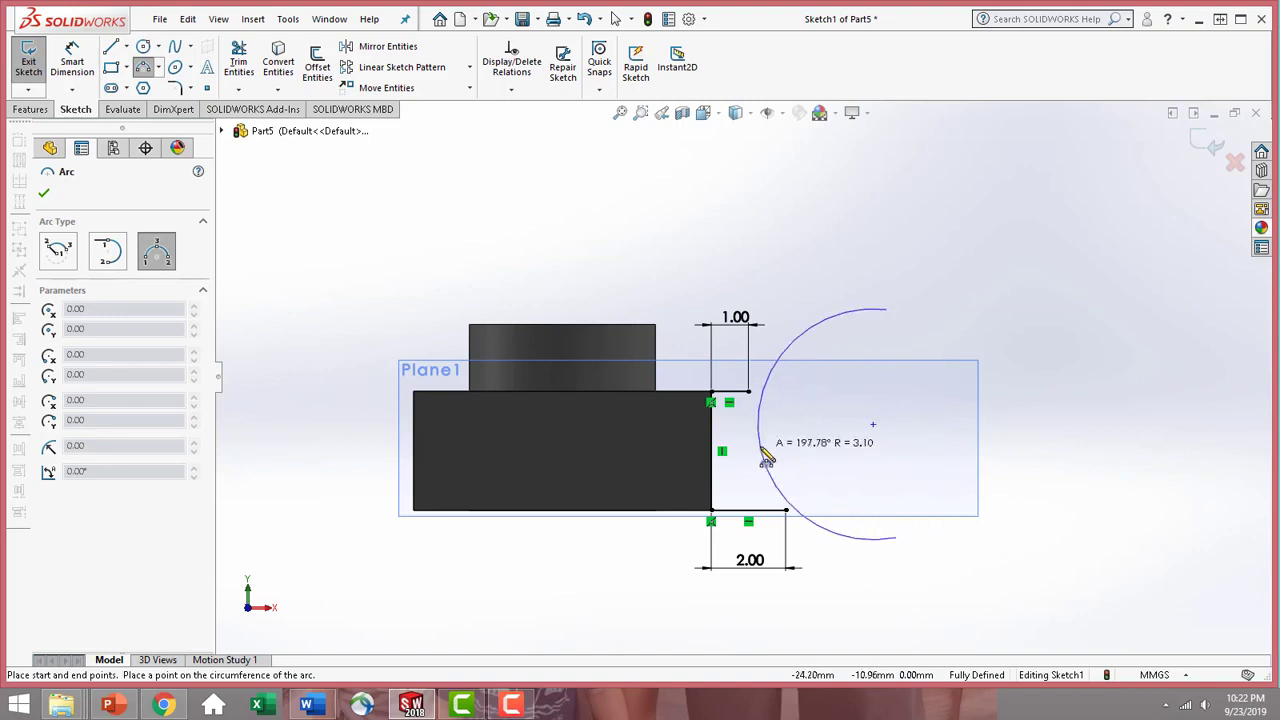
pyautogui.click(756, 444)
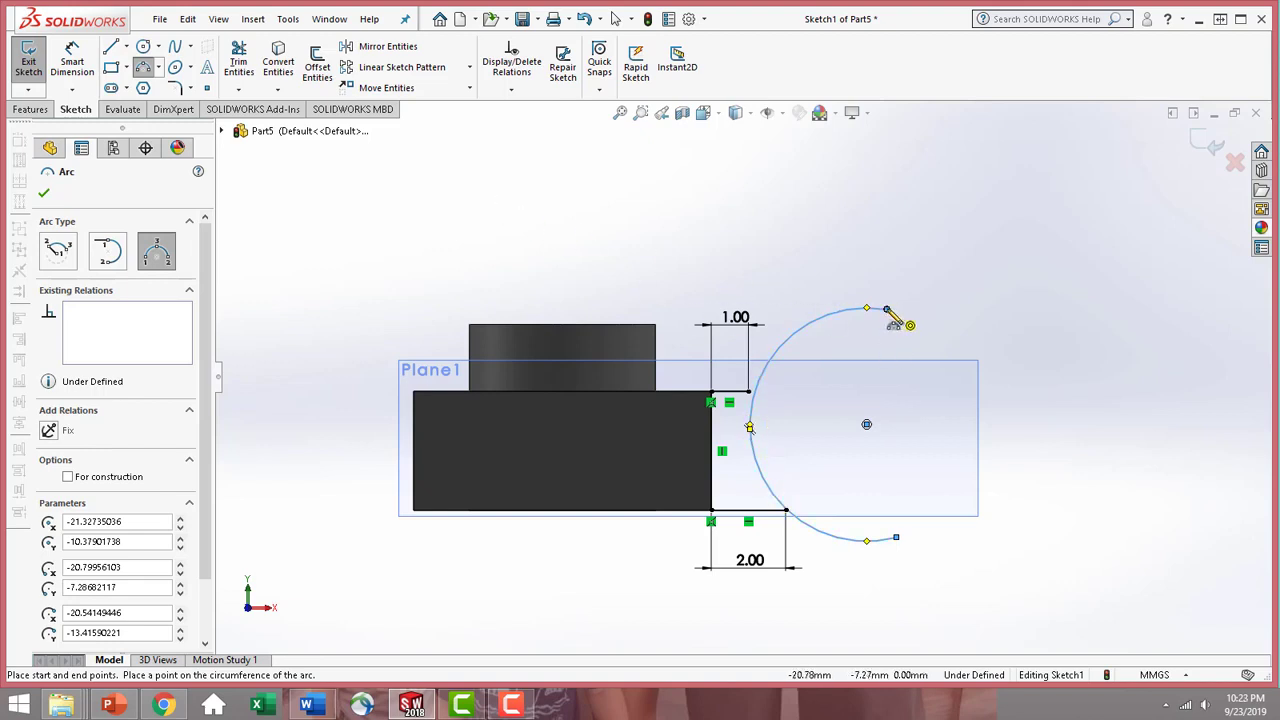
# - Cap the outer arc's upper end with a small arc about 1.29 mm across, and continue it with an inner arc of about 2 mm radius
pyautogui.click(887, 310)
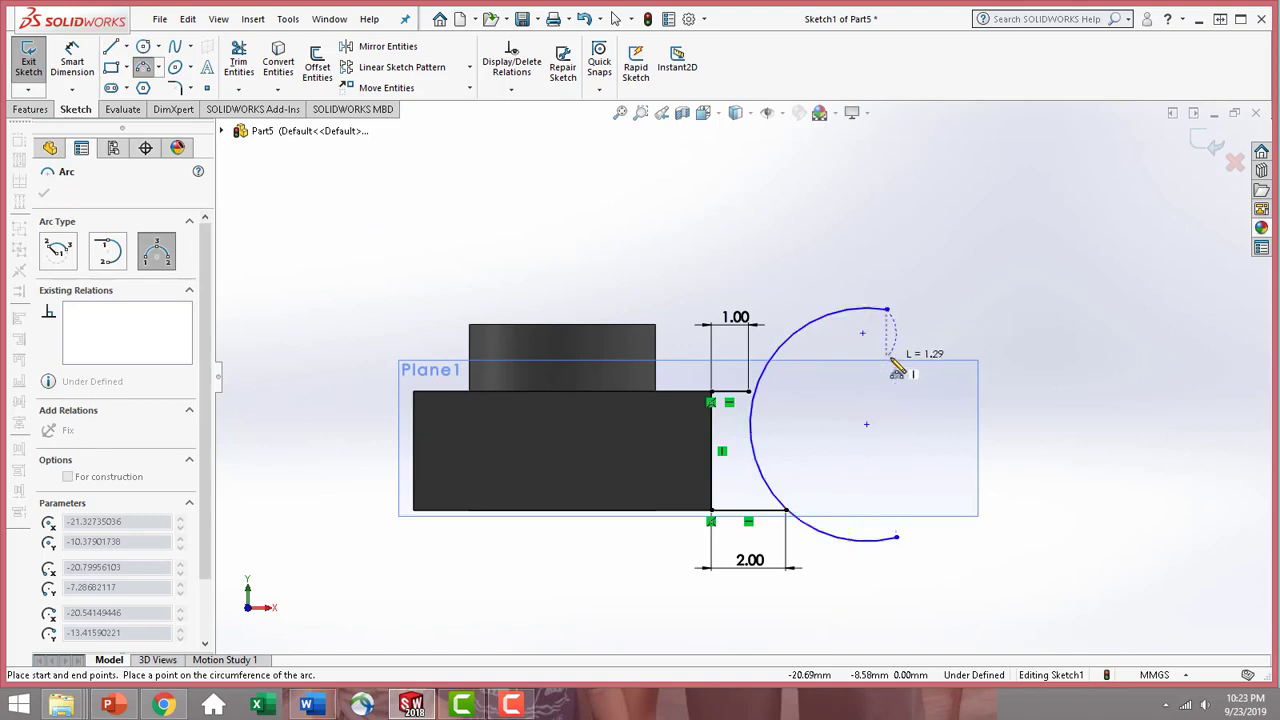
pyautogui.click(890, 360)
pyautogui.click(918, 334)
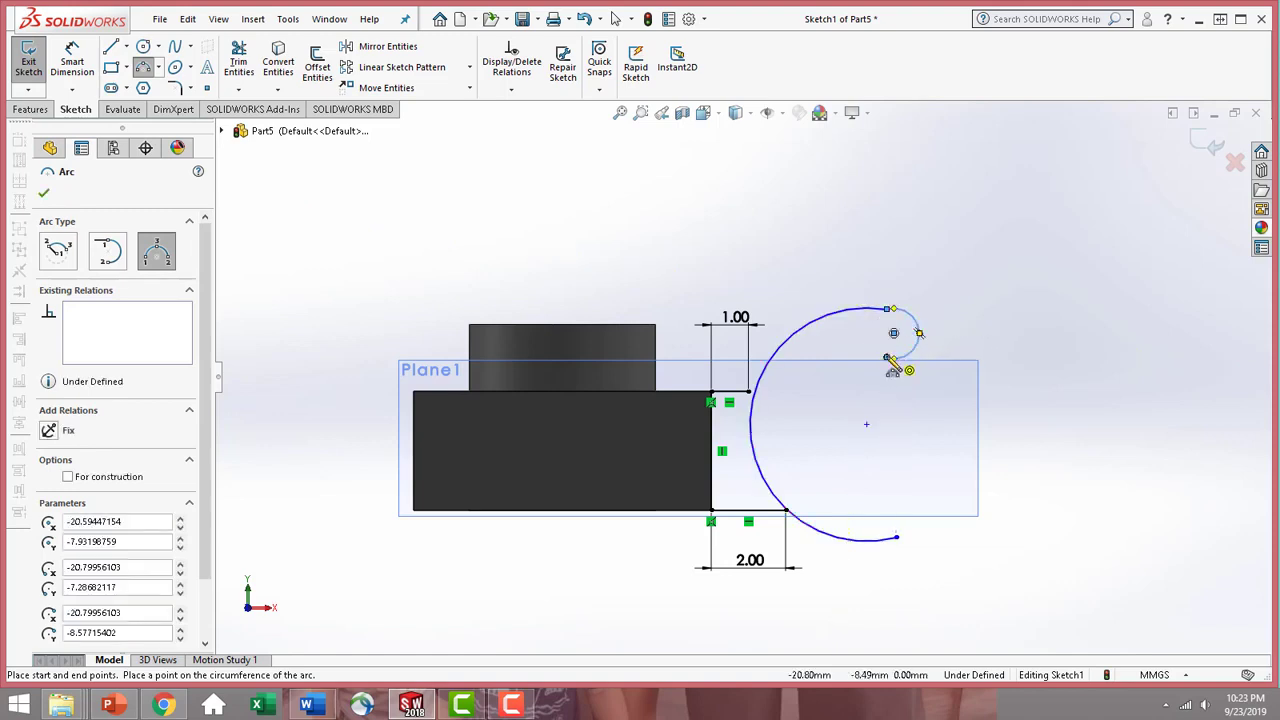
pyautogui.click(890, 359)
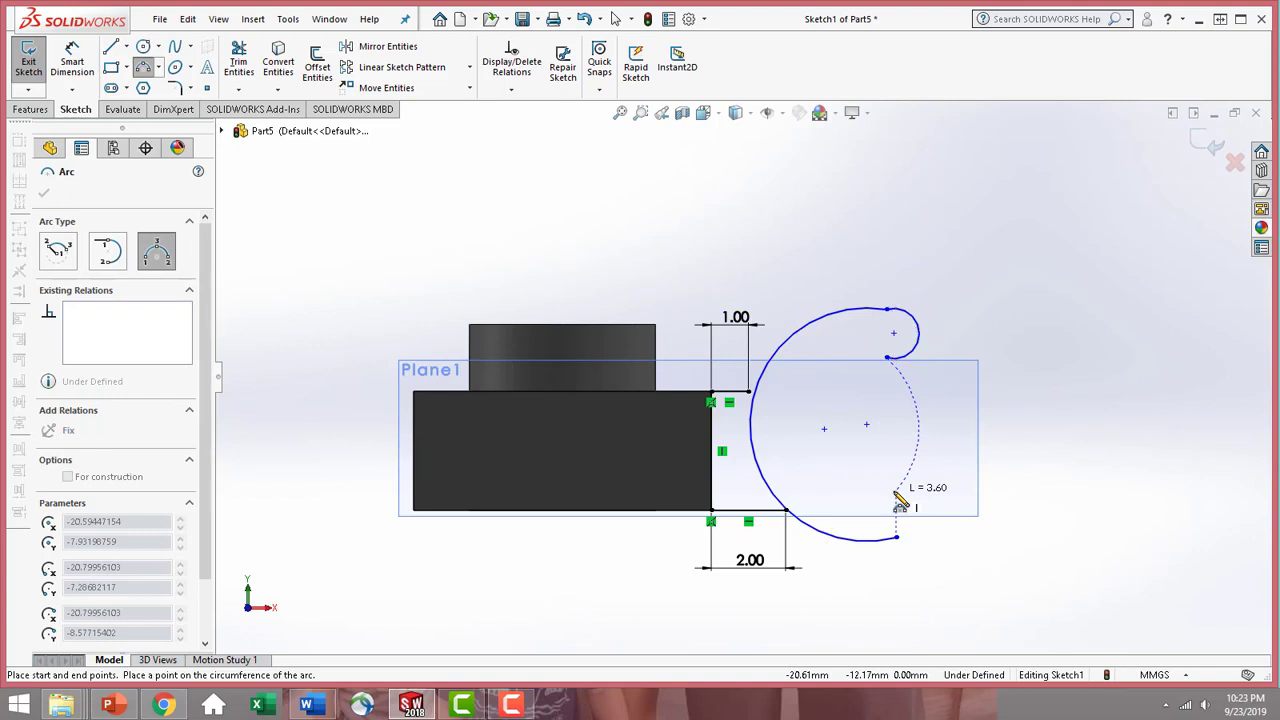
pyautogui.click(898, 497)
pyautogui.click(784, 432)
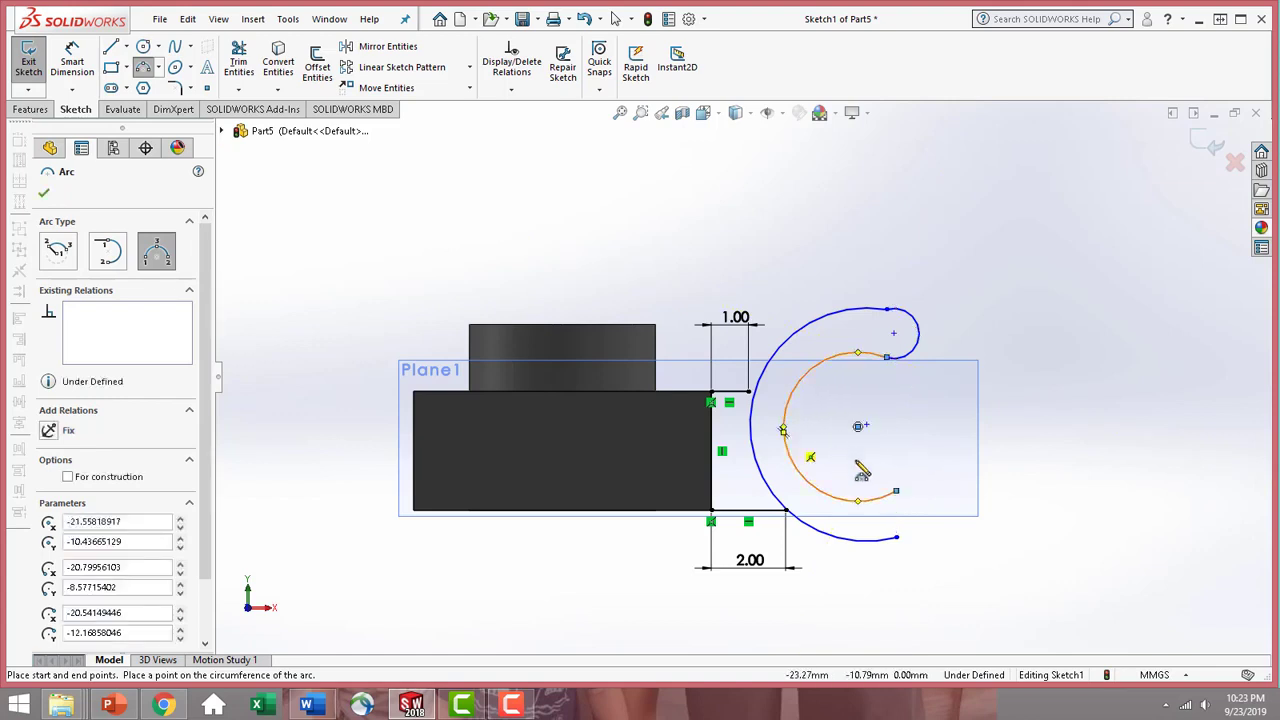
# - Close the C-shaped clip profile with a small outward arc about 1.25 mm across between the lower ends of the inner and outer arcs
pyautogui.click(899, 497)
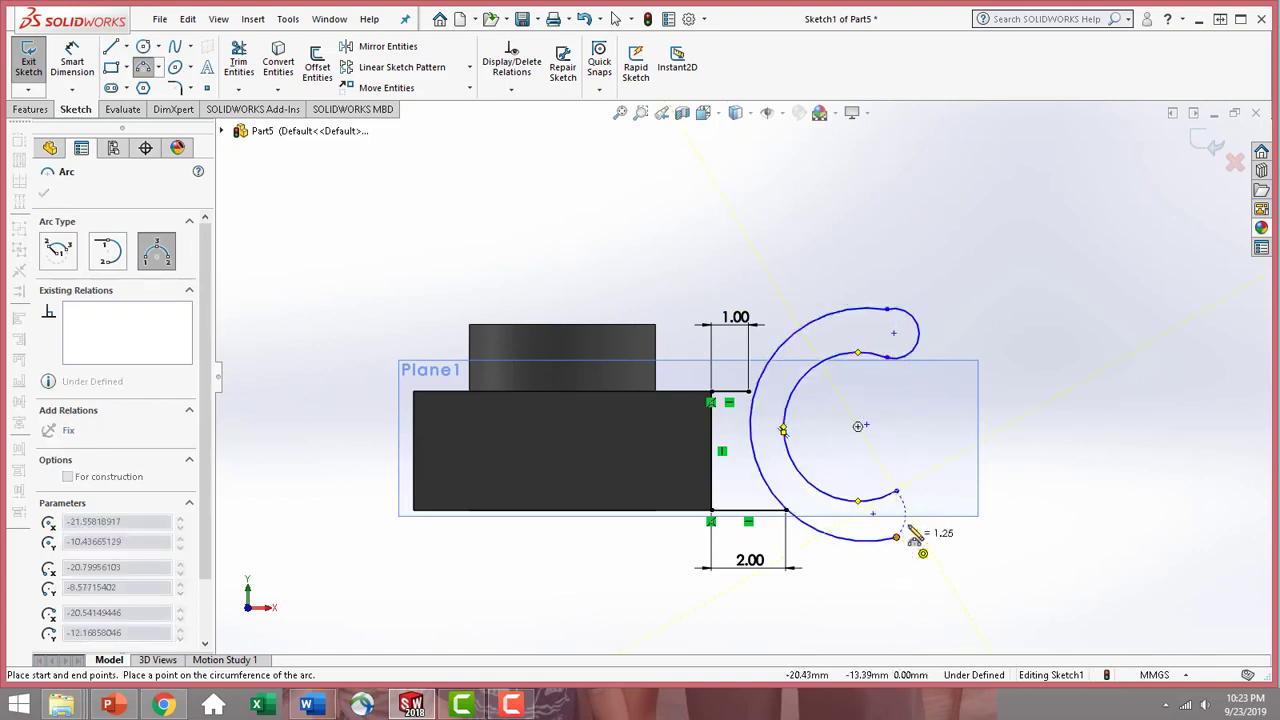
pyautogui.click(896, 537)
pyautogui.click(918, 514)
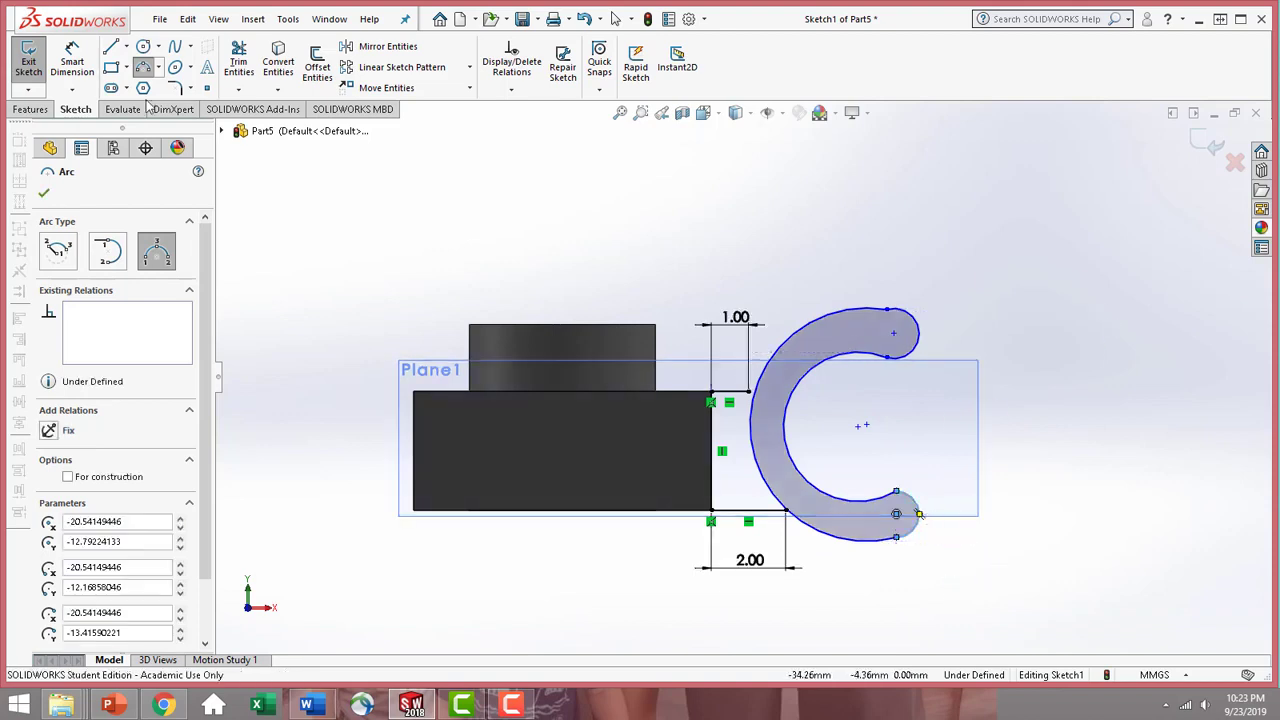
pyautogui.click(43, 192)
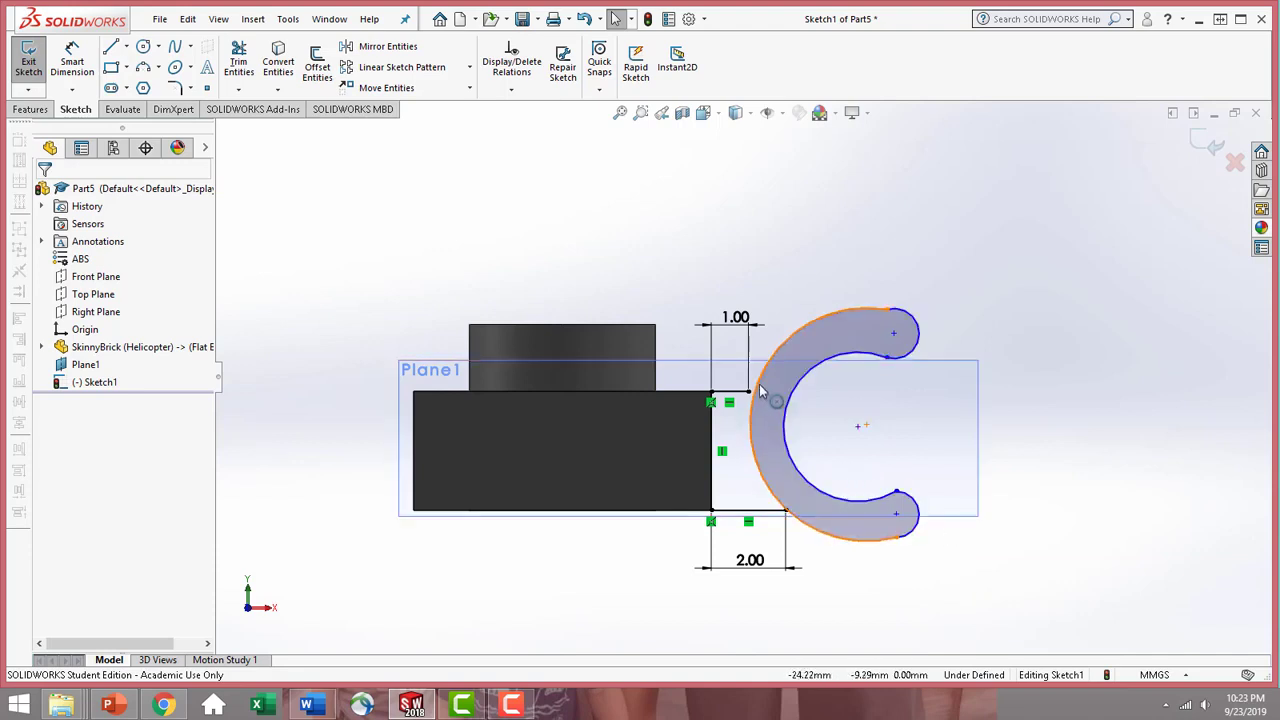
# - Make the outer endpoints of the 1 mm and 2 mm horizontal lines coincident with the clip's outer arc
pyautogui.click(749, 428)
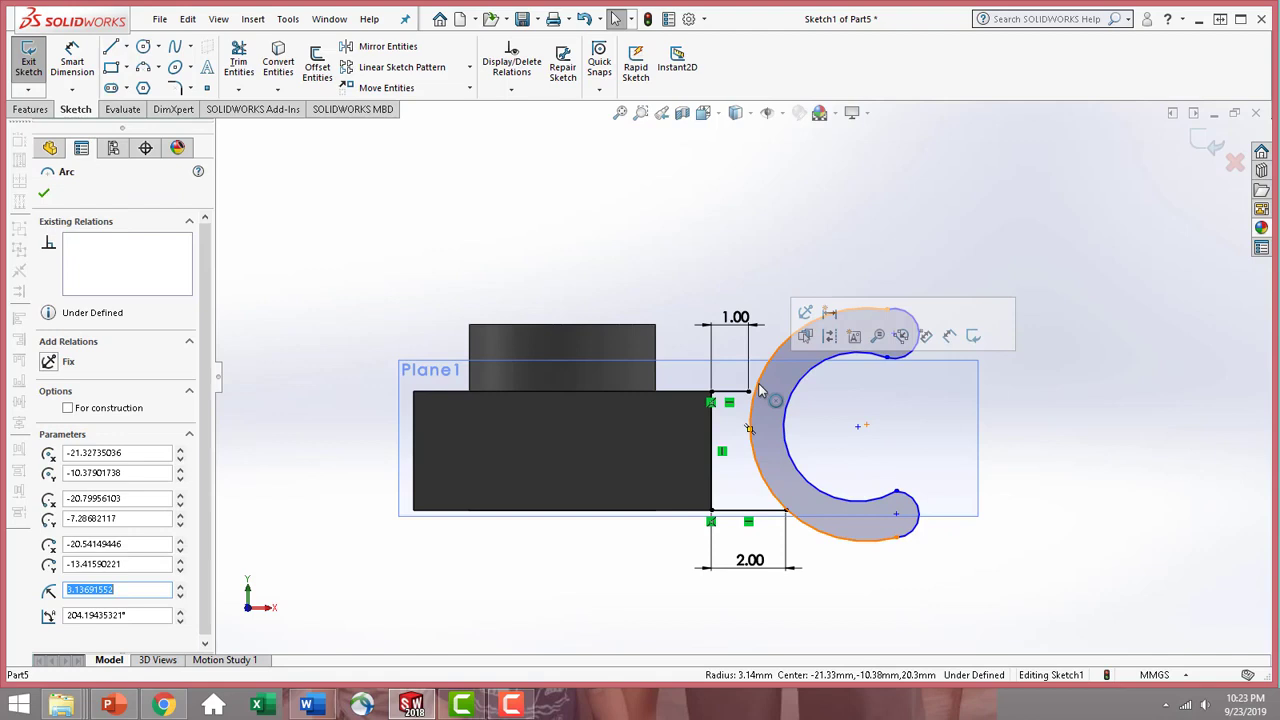
pyautogui.keyDown('ctrl'); pyautogui.click(749, 393); pyautogui.keyUp('ctrl')
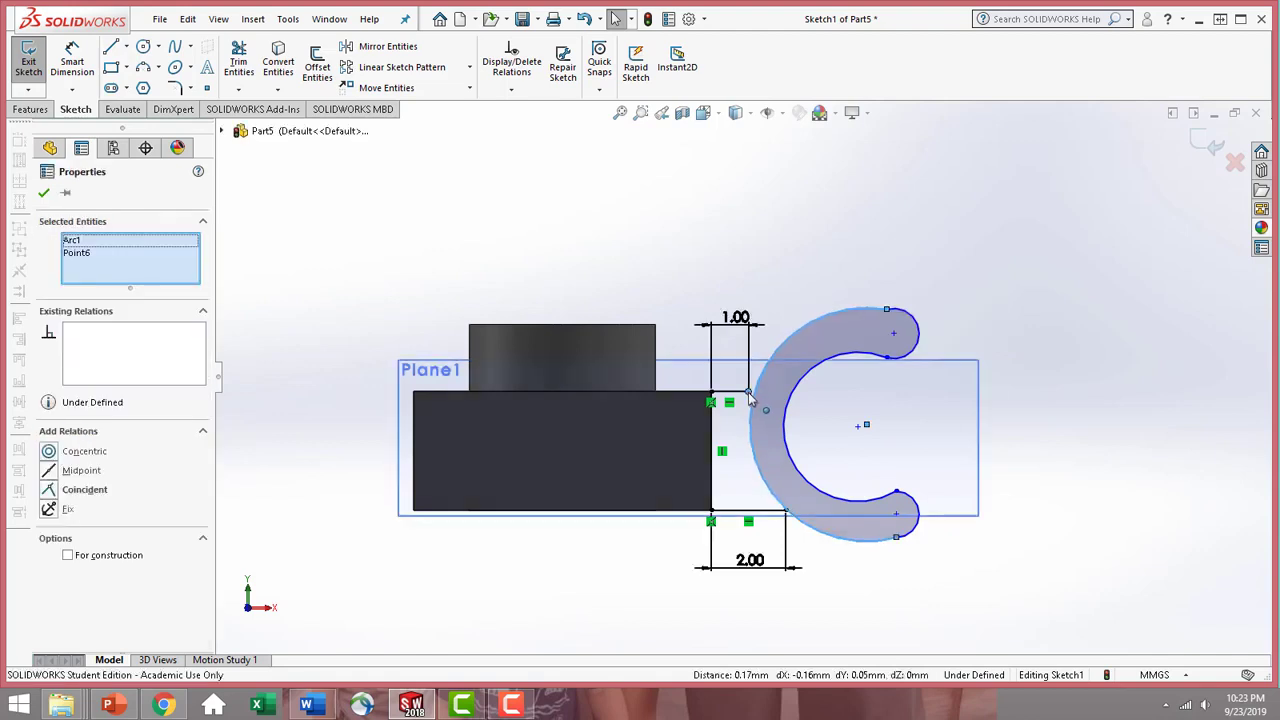
pyautogui.click(48, 489)
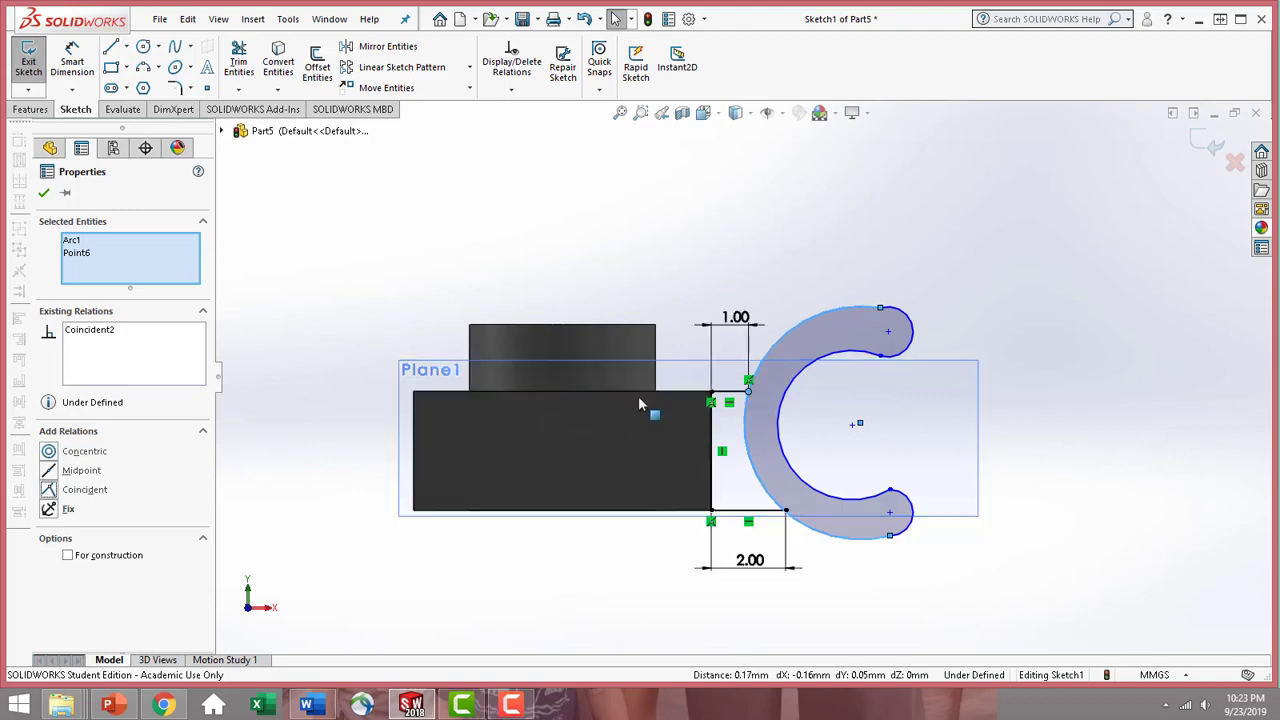
pyautogui.click(44, 195)
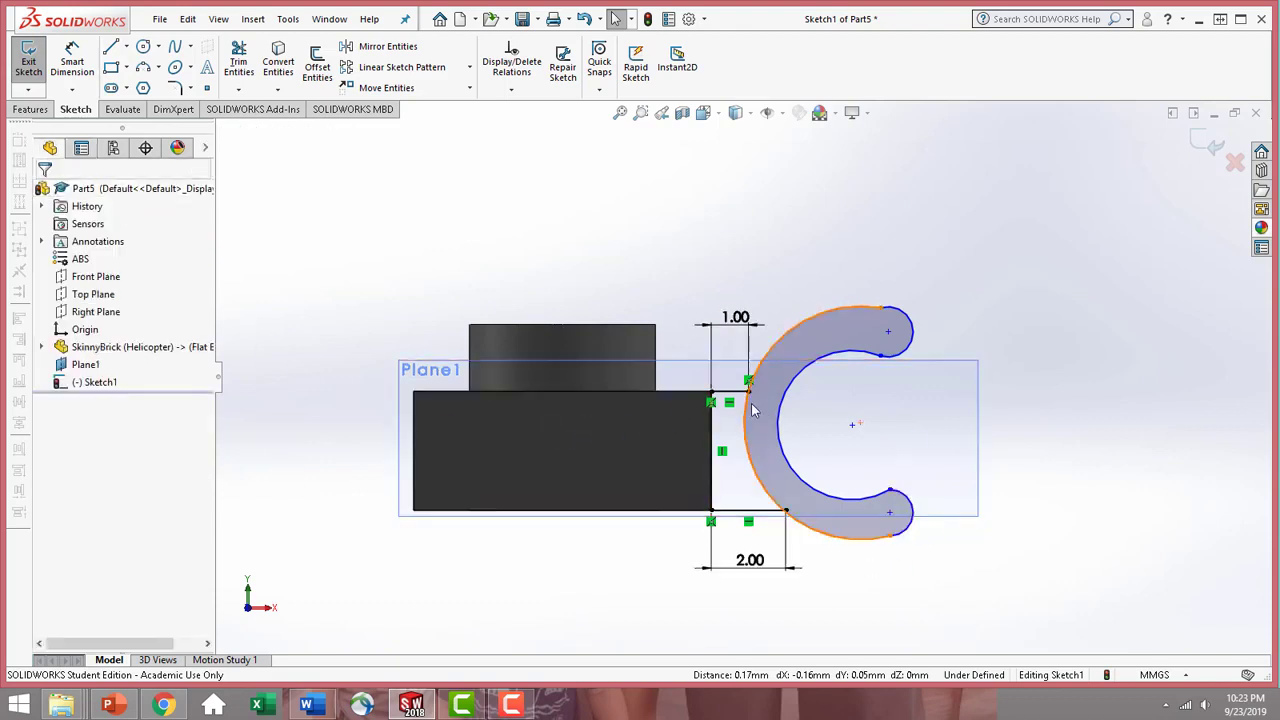
pyautogui.click(787, 513)
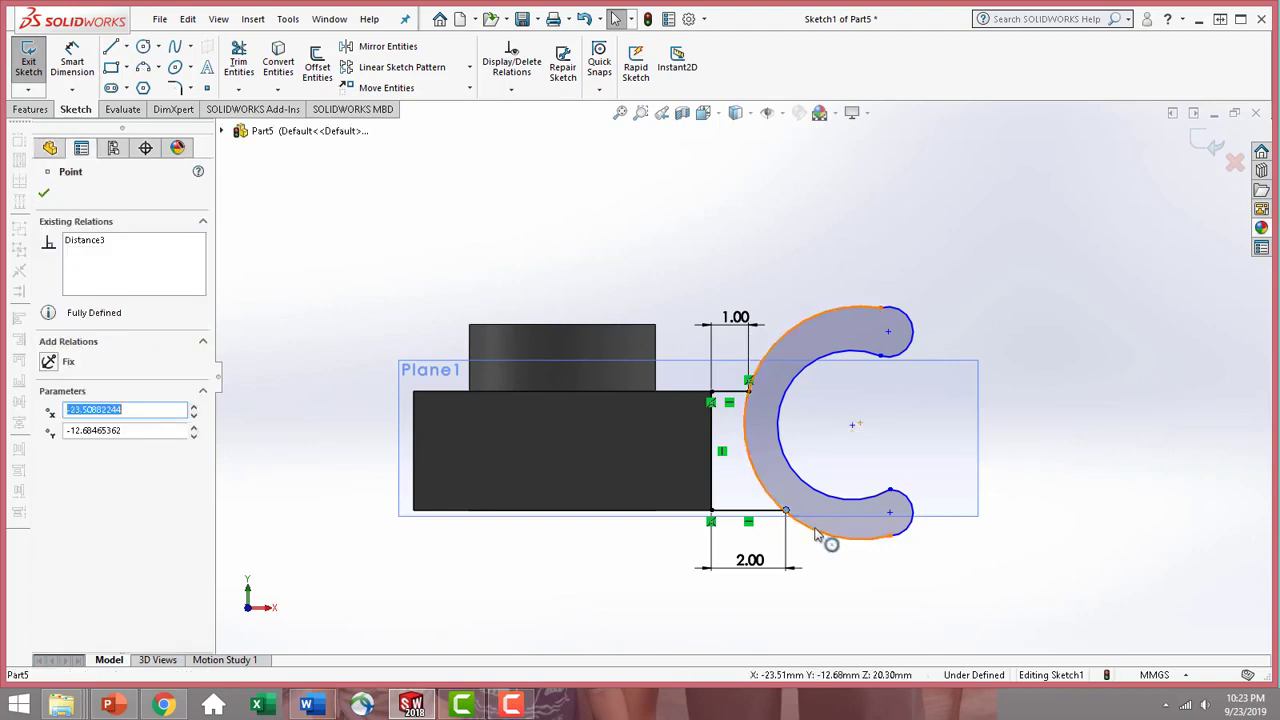
pyautogui.keyDown('ctrl'); pyautogui.click(827, 534); pyautogui.keyUp('ctrl')
pyautogui.click(50, 490)
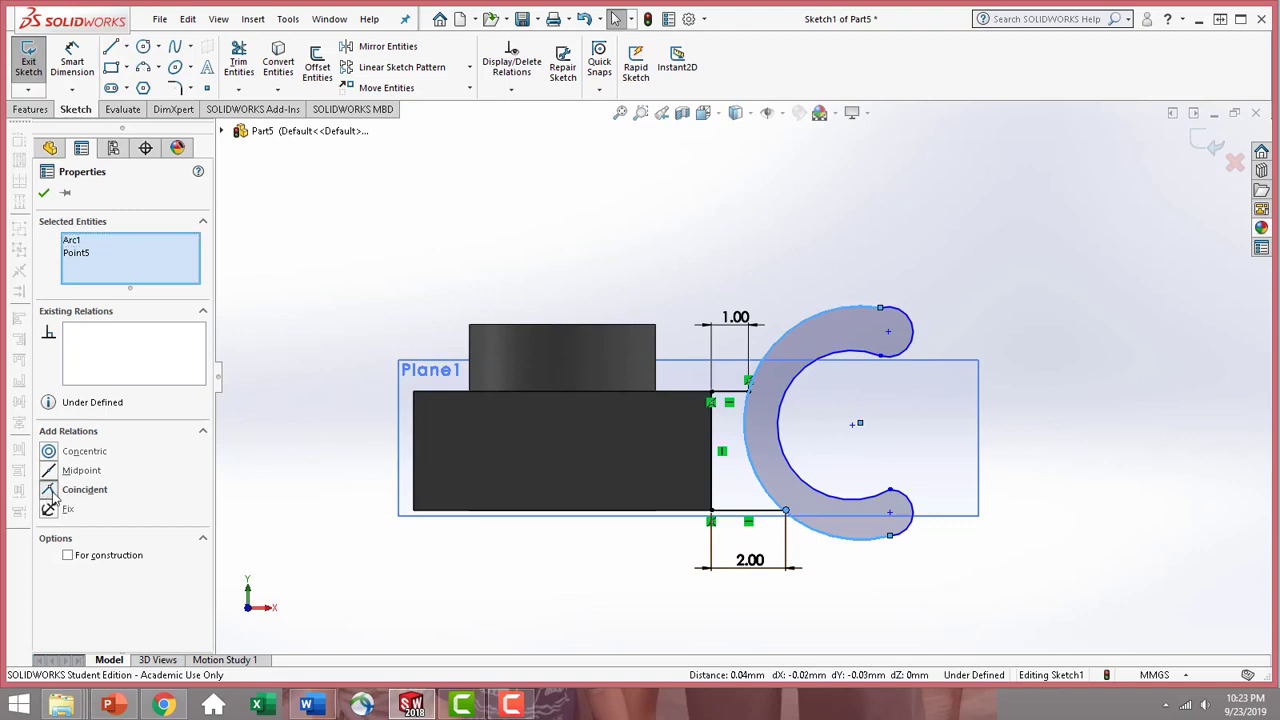
pyautogui.click(43, 193)
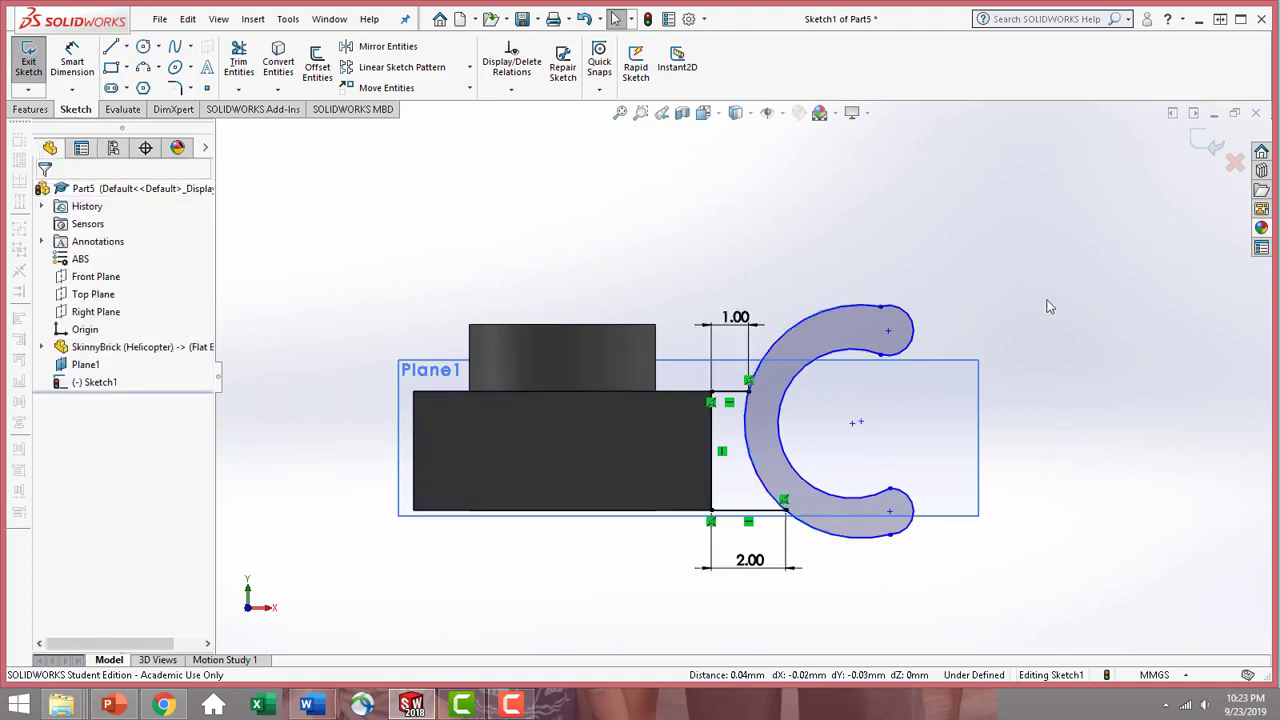
# - Make the upper and lower end-cap arcs tangent to the clip's outer arc
pyautogui.click(869, 313)
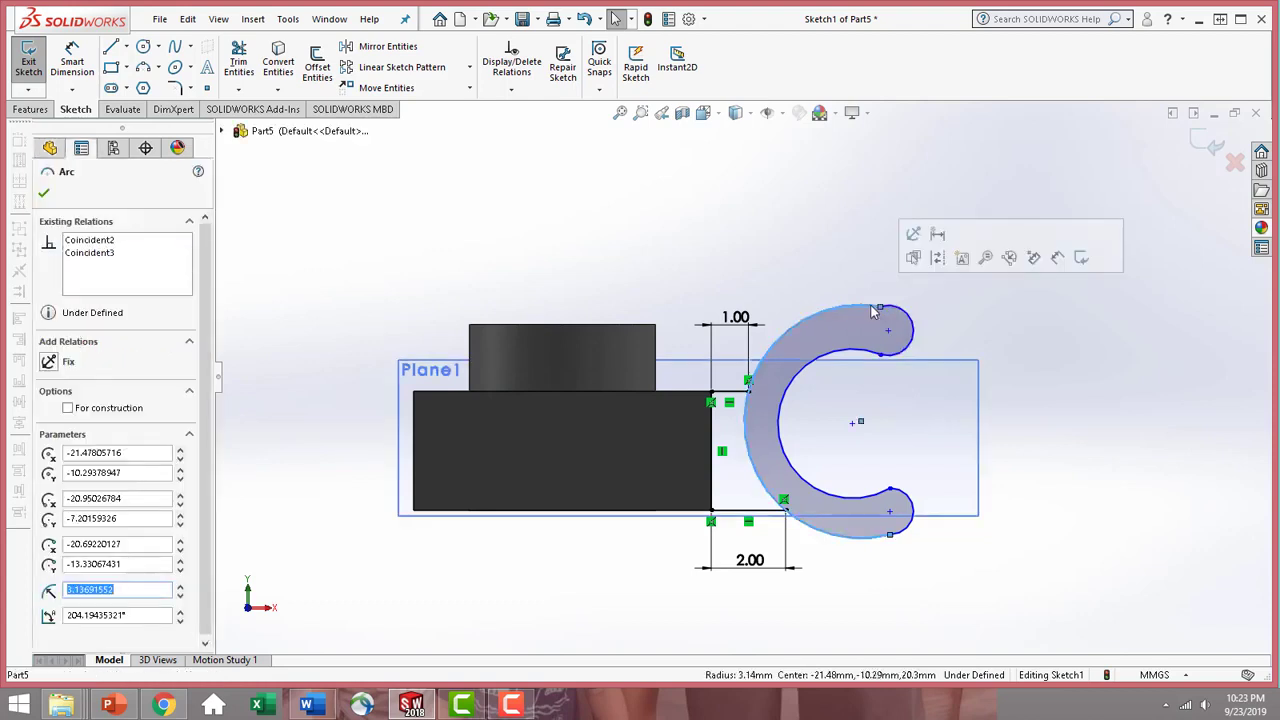
pyautogui.keyDown('ctrl'); pyautogui.click(900, 312); pyautogui.keyUp('ctrl')
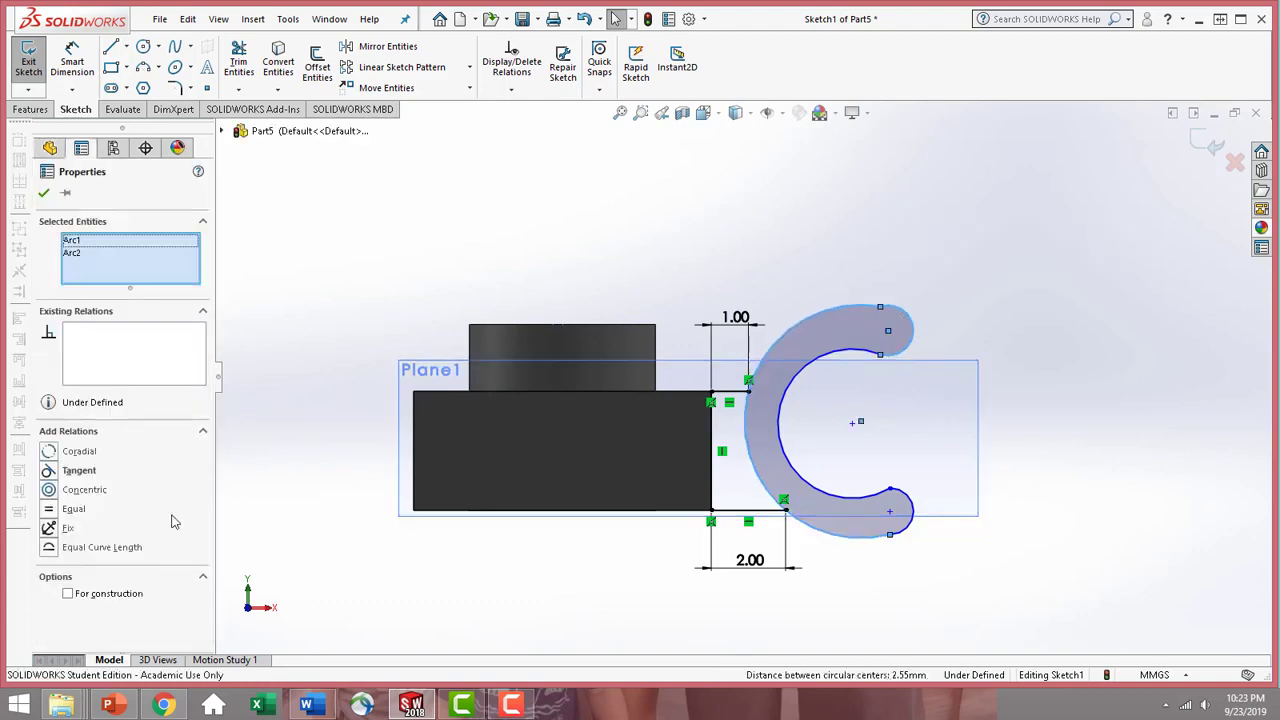
pyautogui.click(50, 471)
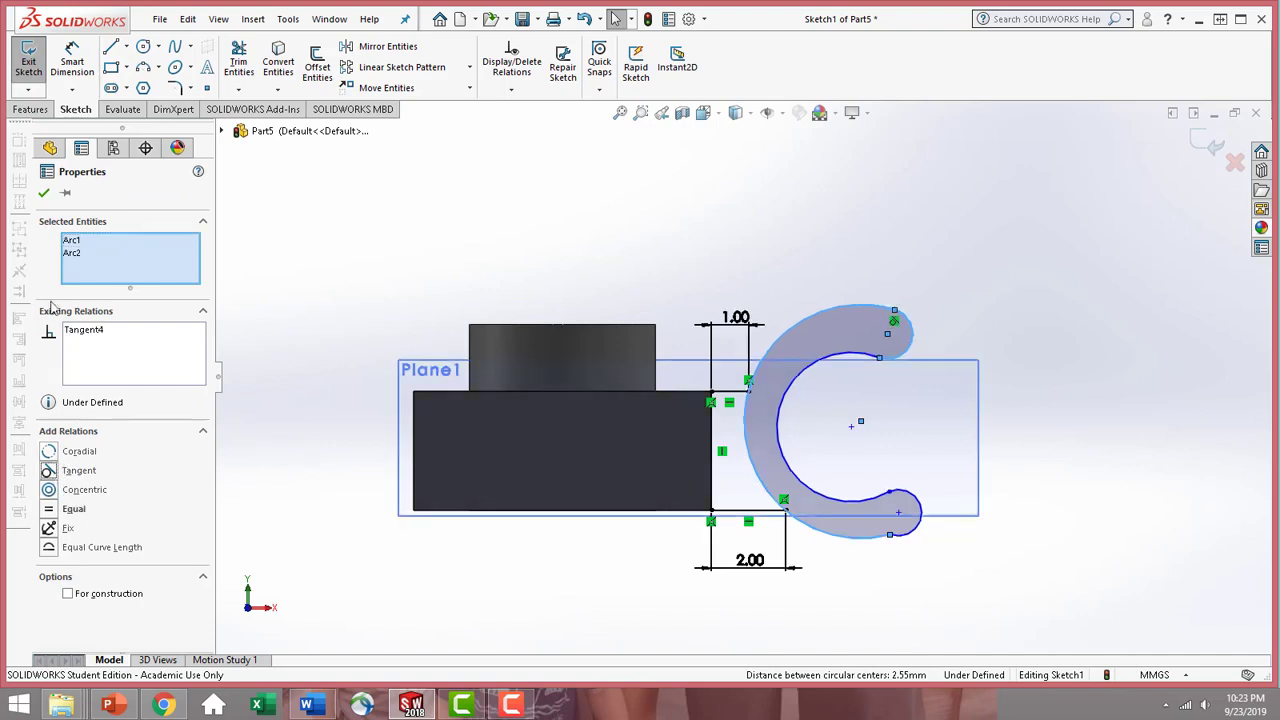
pyautogui.click(44, 192)
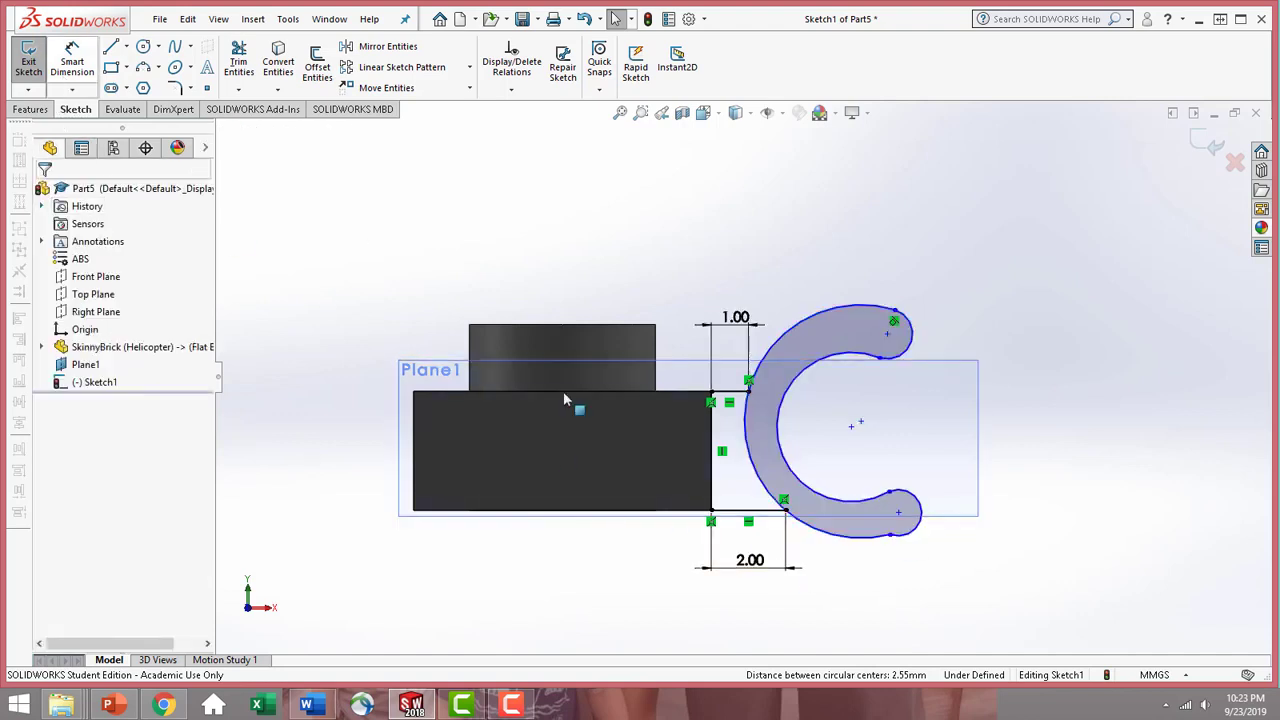
pyautogui.click(897, 540)
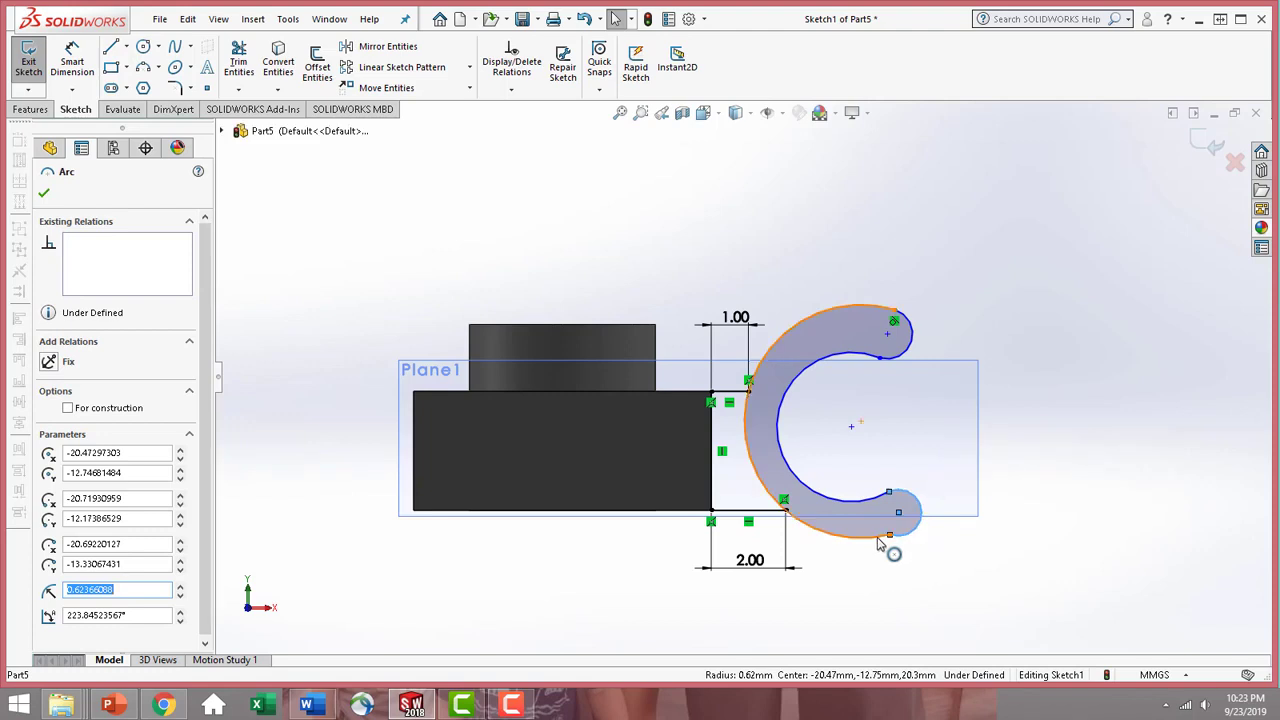
pyautogui.keyDown('ctrl'); pyautogui.click(887, 540); pyautogui.keyUp('ctrl')
pyautogui.click(47, 471)
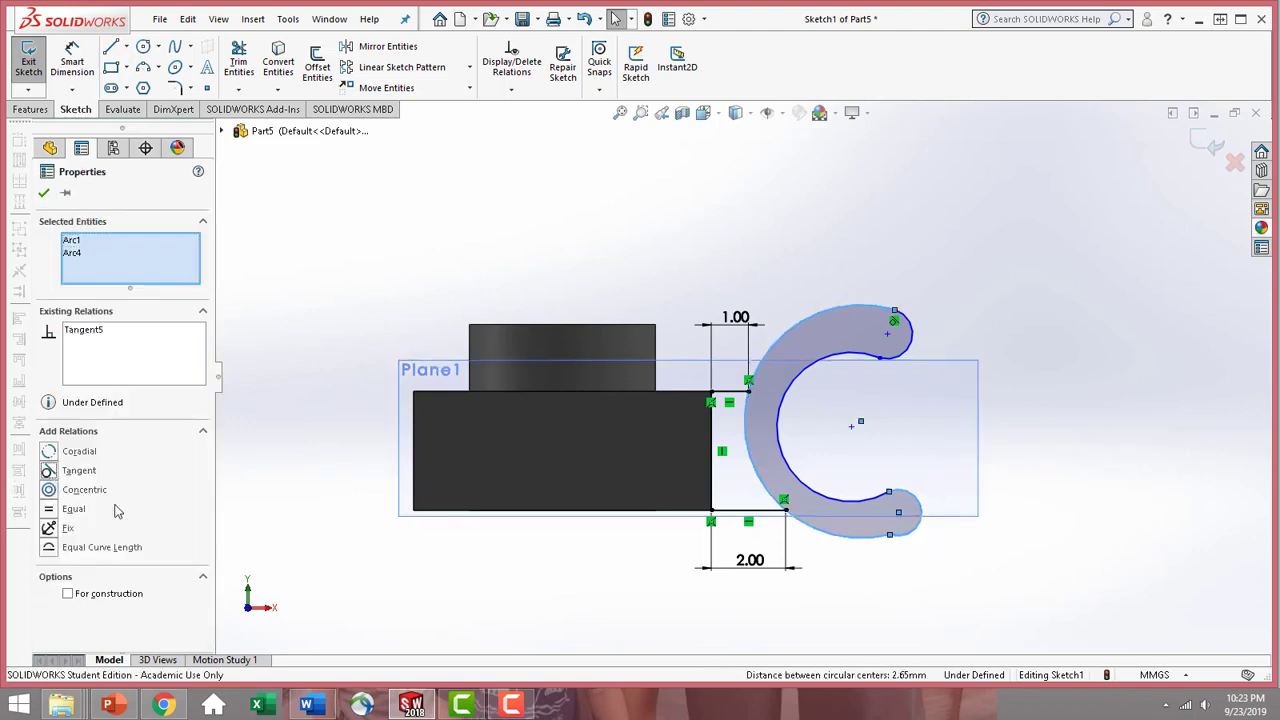
pyautogui.click(44, 192)
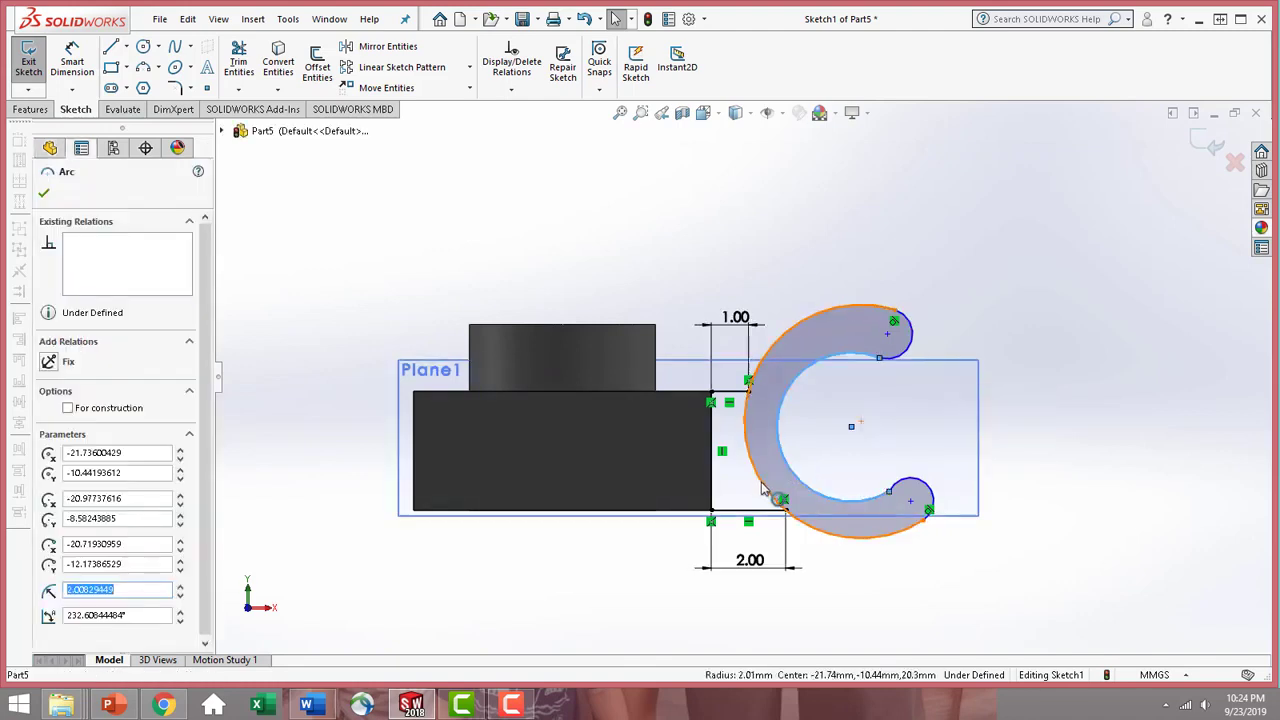
# - Make the clip's inner and outer arcs concentric
pyautogui.keyDown('ctrl'); pyautogui.click(745, 437); pyautogui.keyUp('ctrl')
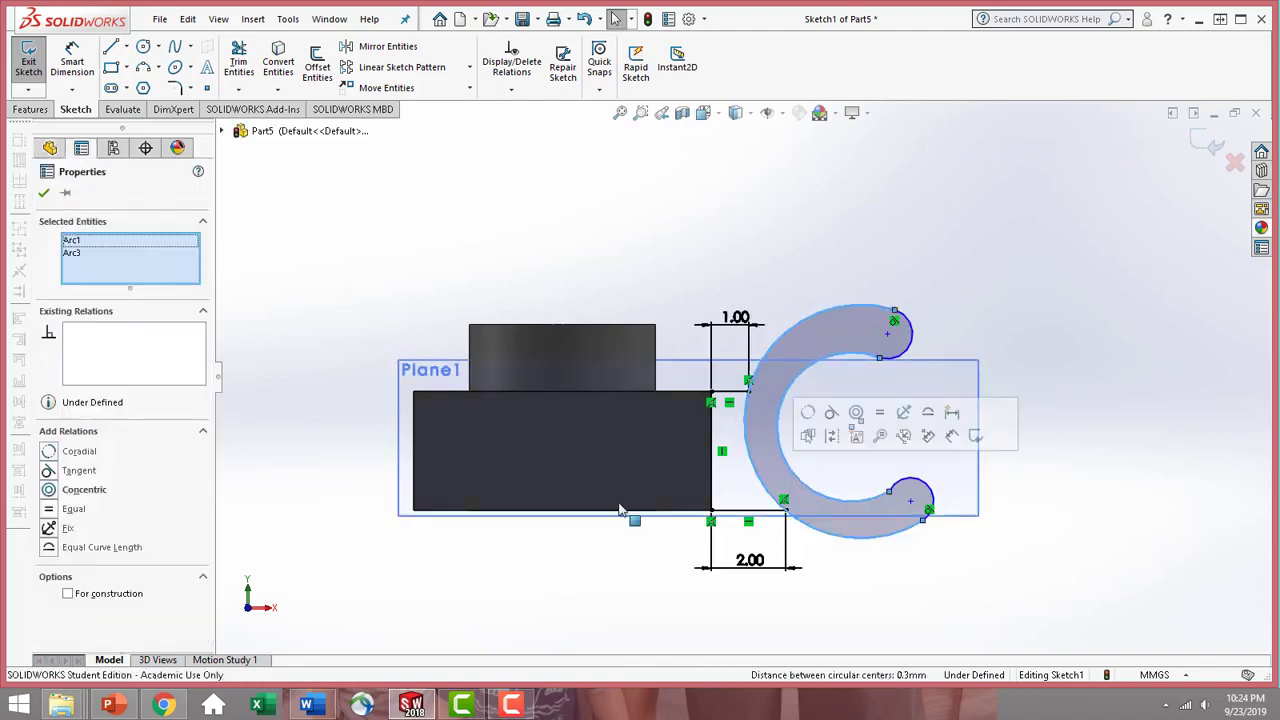
pyautogui.click(51, 491)
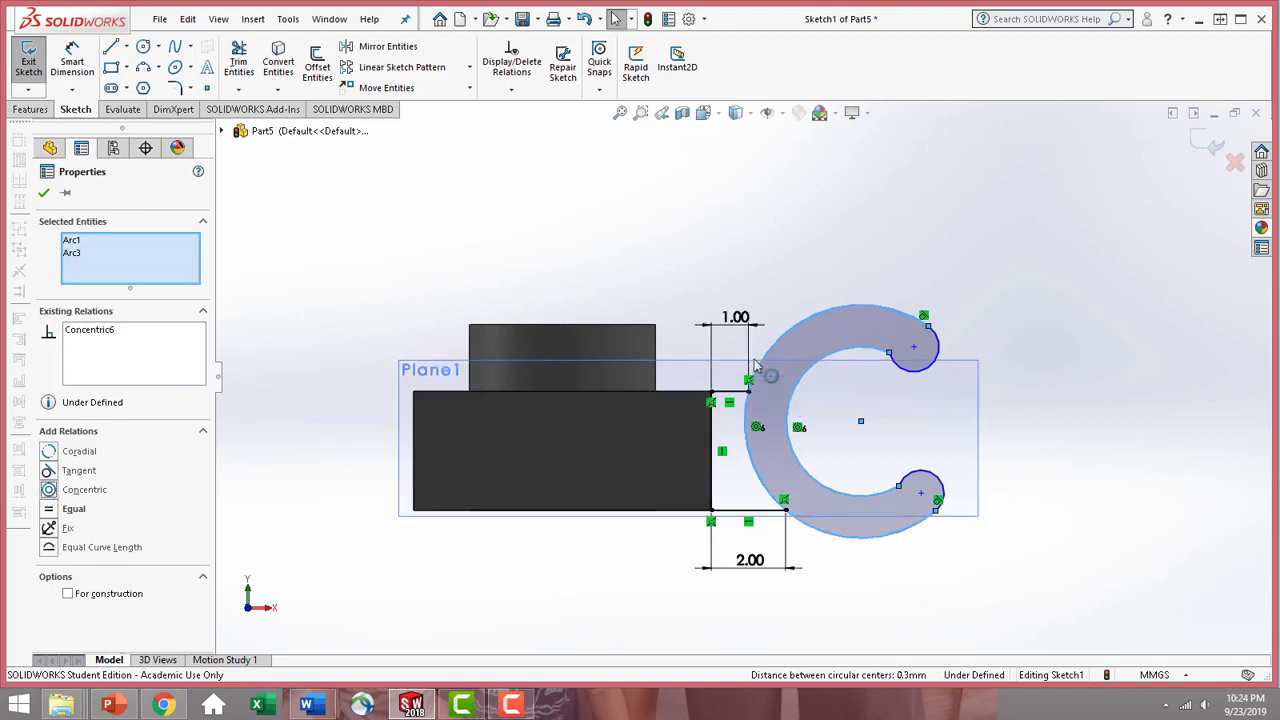
pyautogui.click(45, 195)
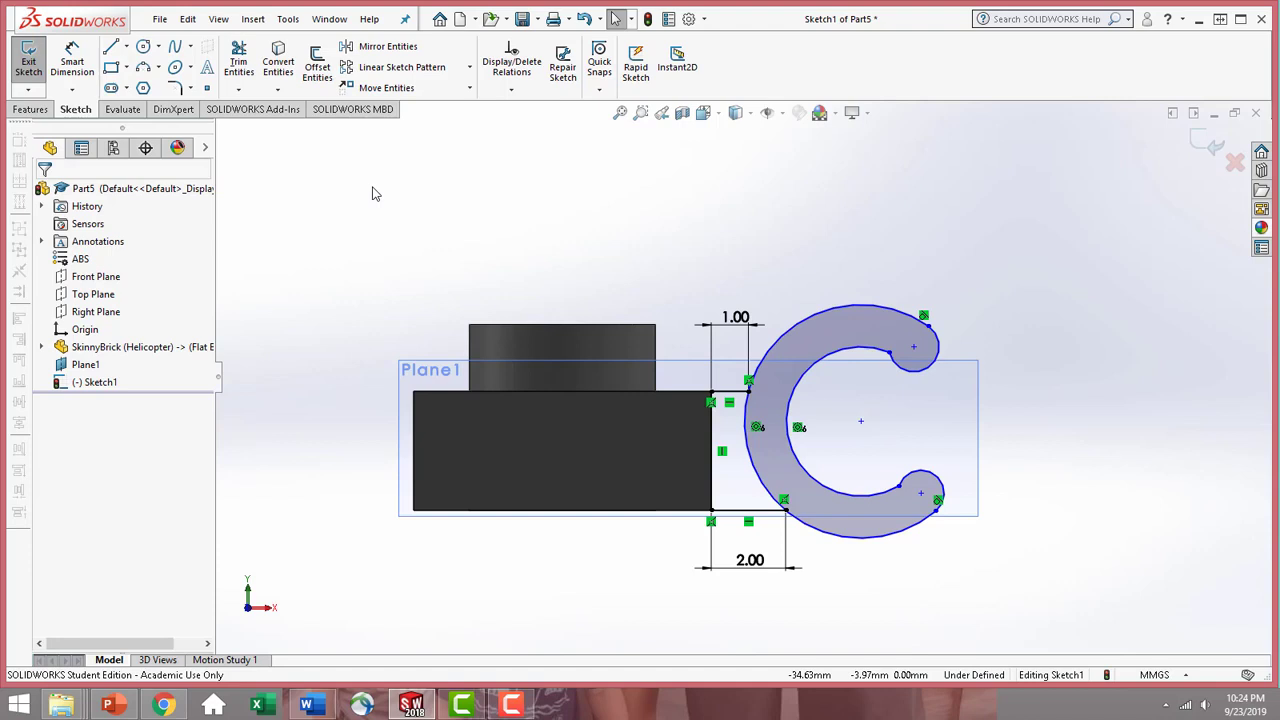
# - Dimension the upper end-cap arc to a 0.5 mm radius
pyautogui.click(72, 60)
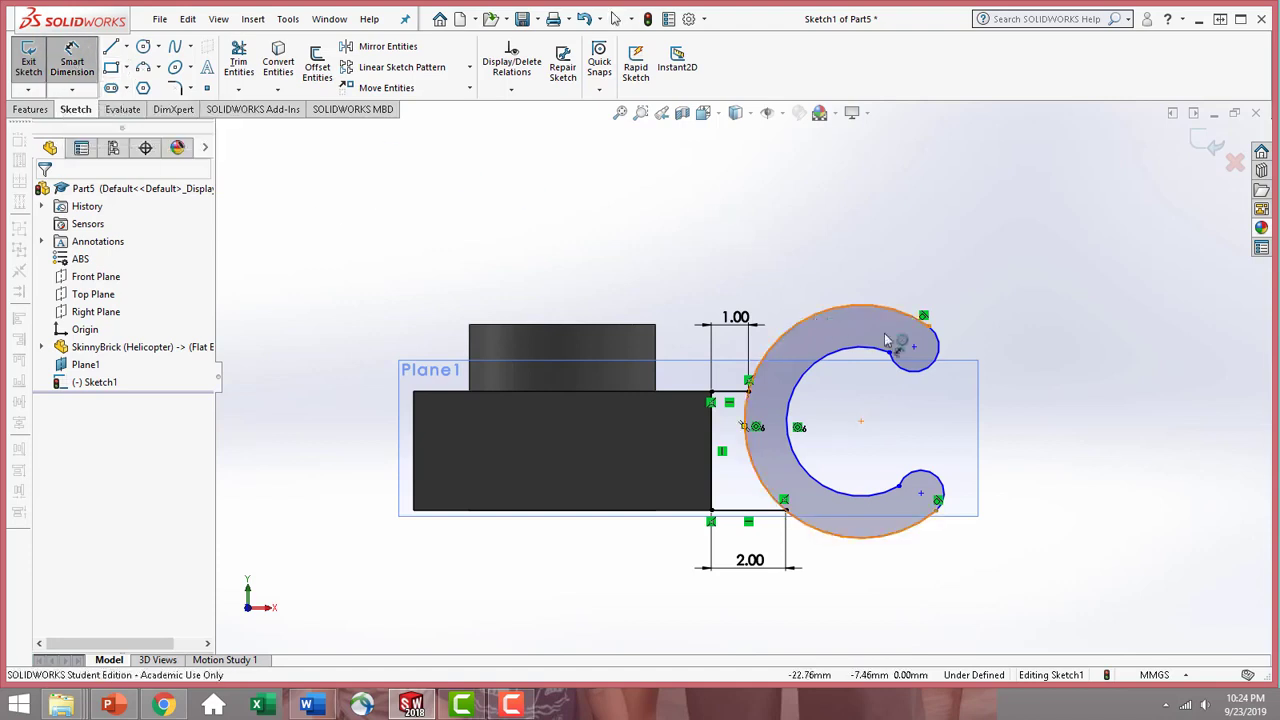
pyautogui.click(940, 362)
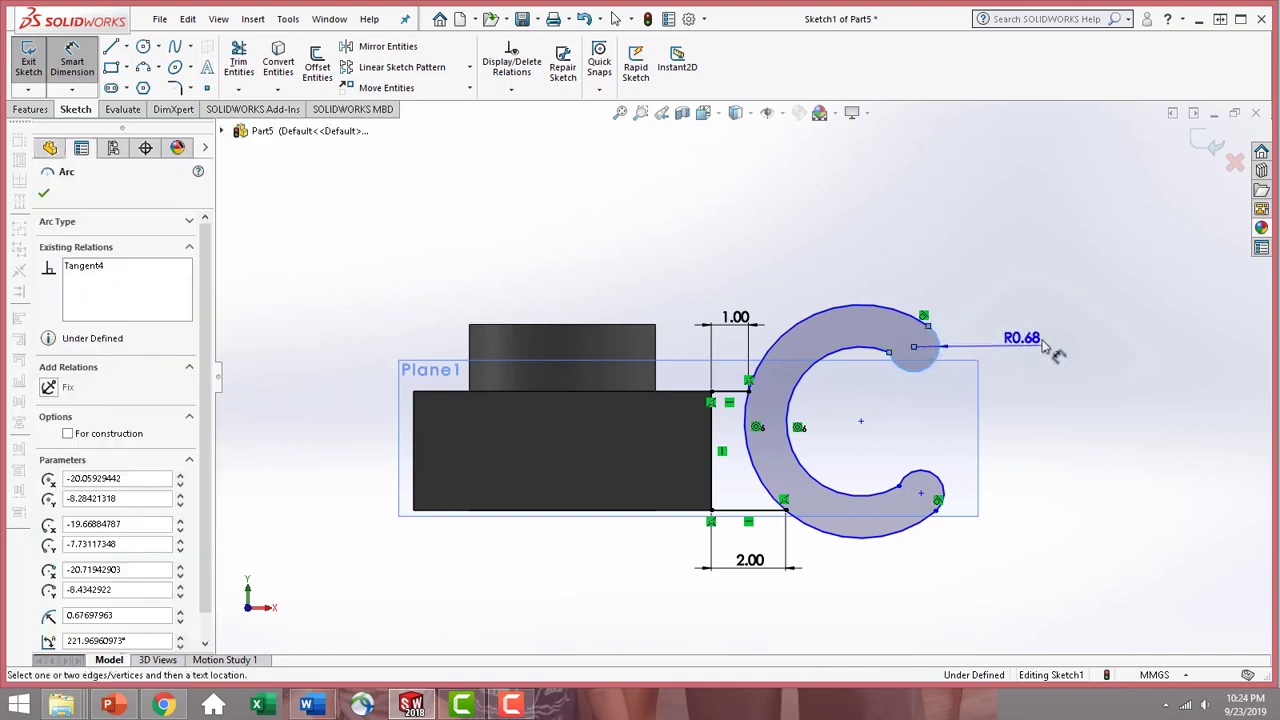
pyautogui.click(1049, 340)
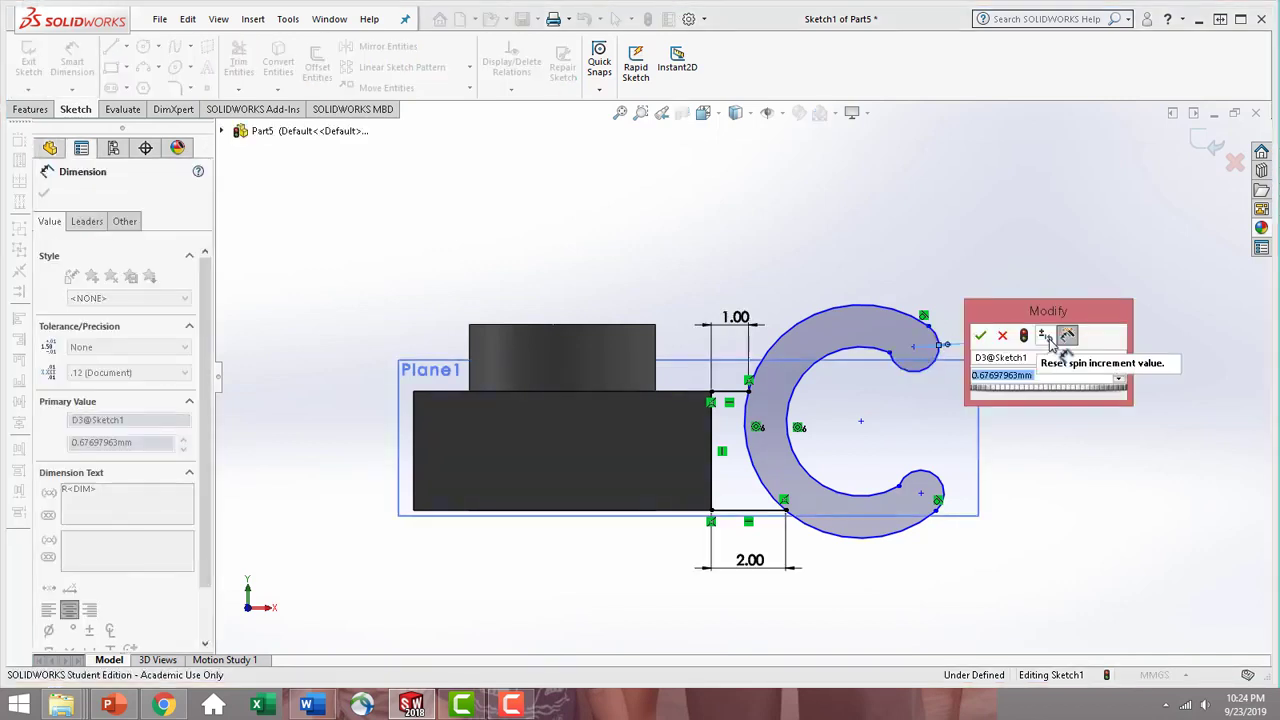
pyautogui.write('0.5')
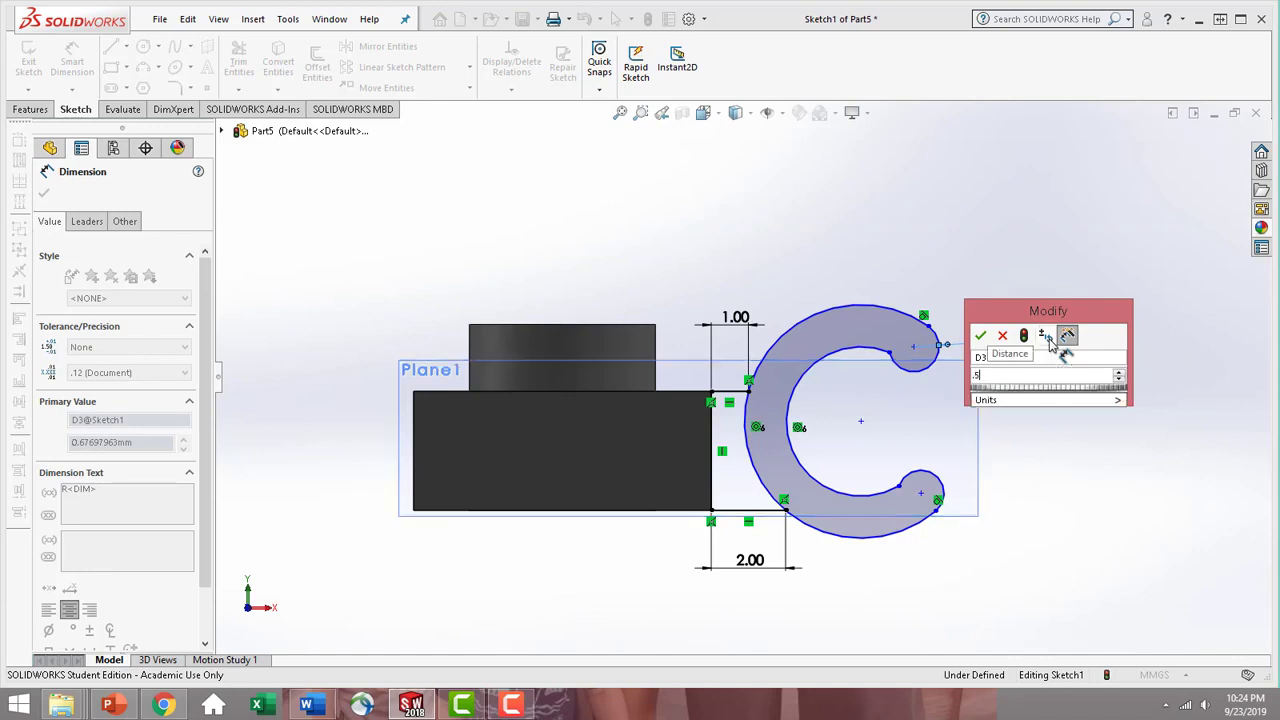
pyautogui.press('Return')
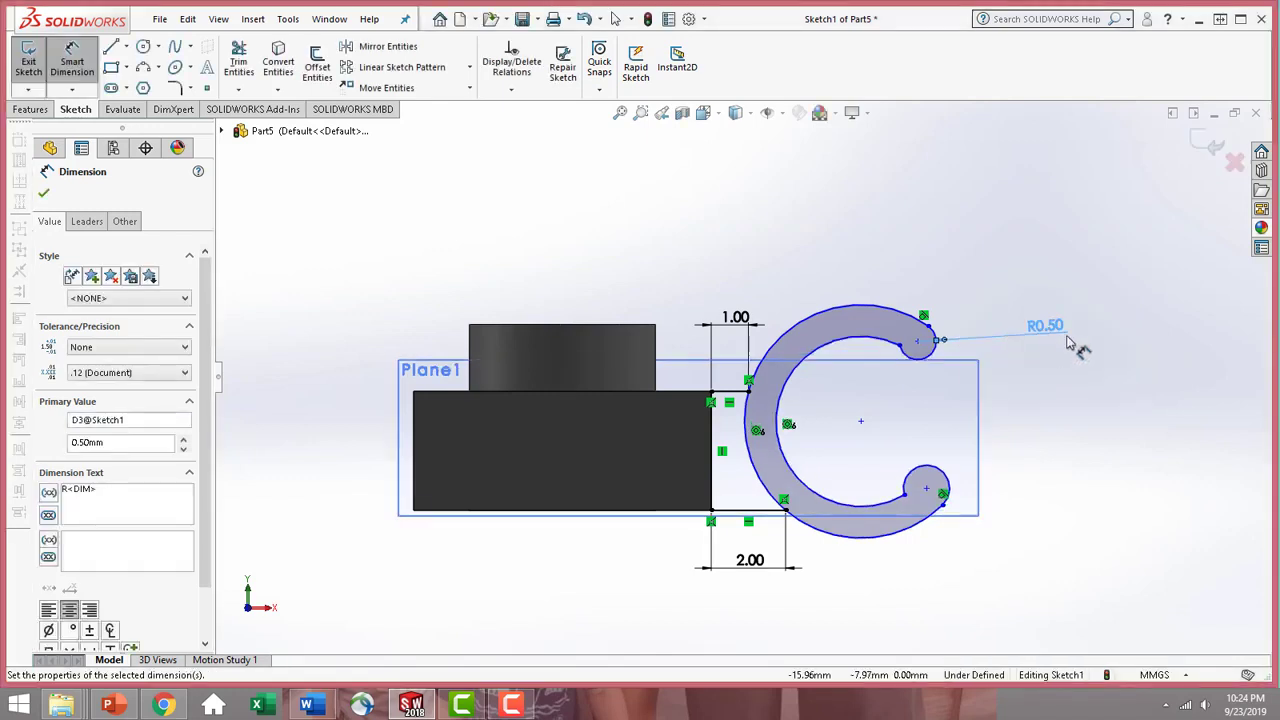
# - Dimension the lower end-cap arc to a 0.5 mm radius
pyautogui.click(945, 476)
pyautogui.click(1090, 485)
pyautogui.write('0.5')
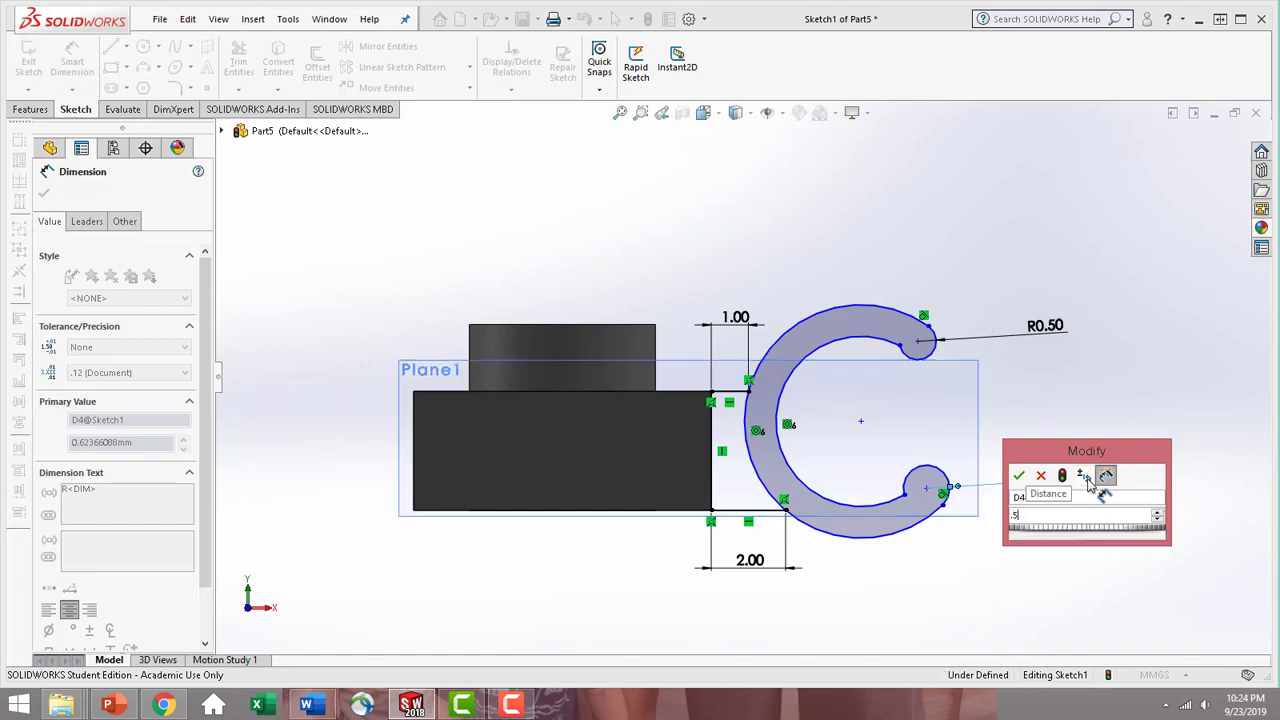
pyautogui.press('Return')
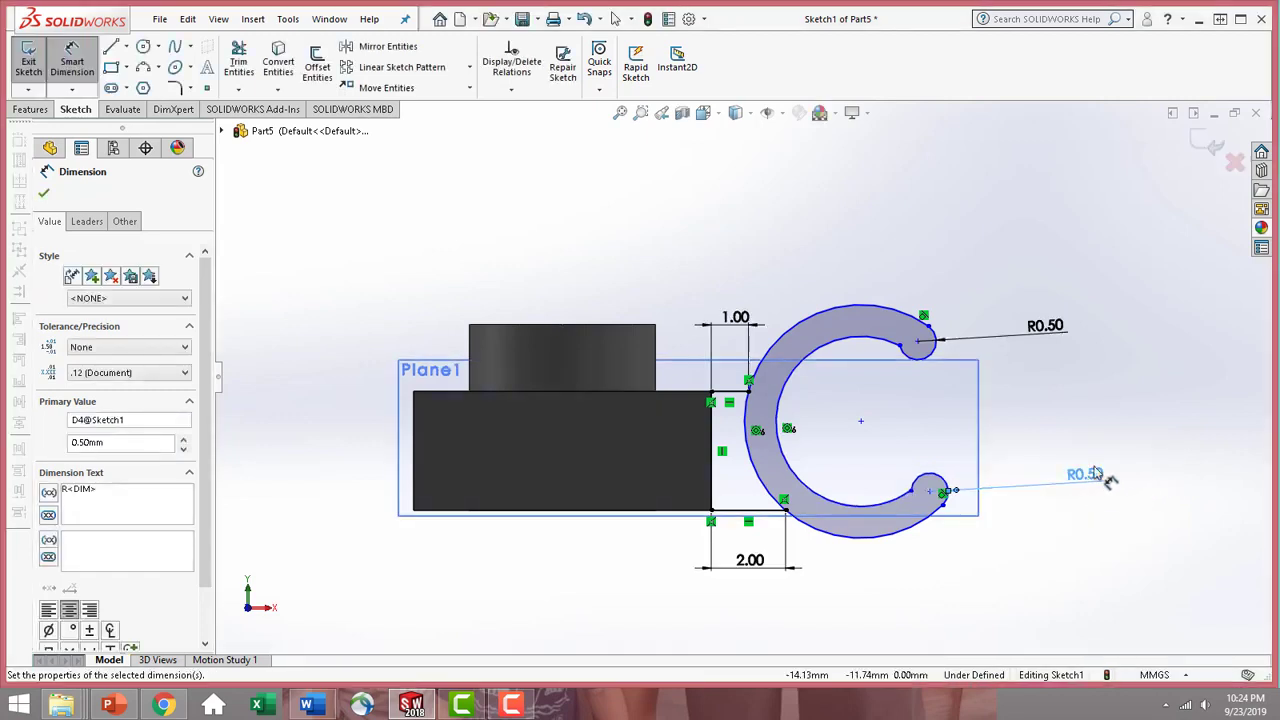
# - Dimension the clip's outer arc to a 2.6 mm radius and move the upper end-cap arc's radius label aside
pyautogui.click(798, 345)
pyautogui.click(1071, 255)
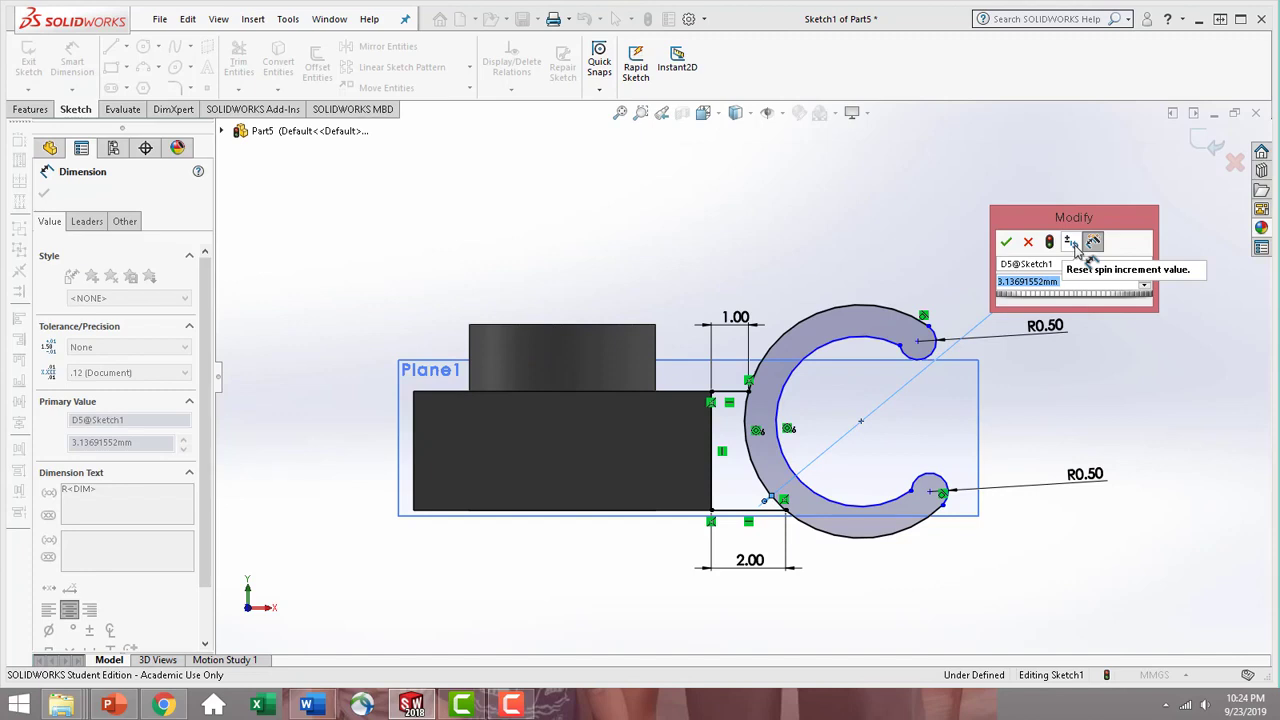
pyautogui.write('2.6')
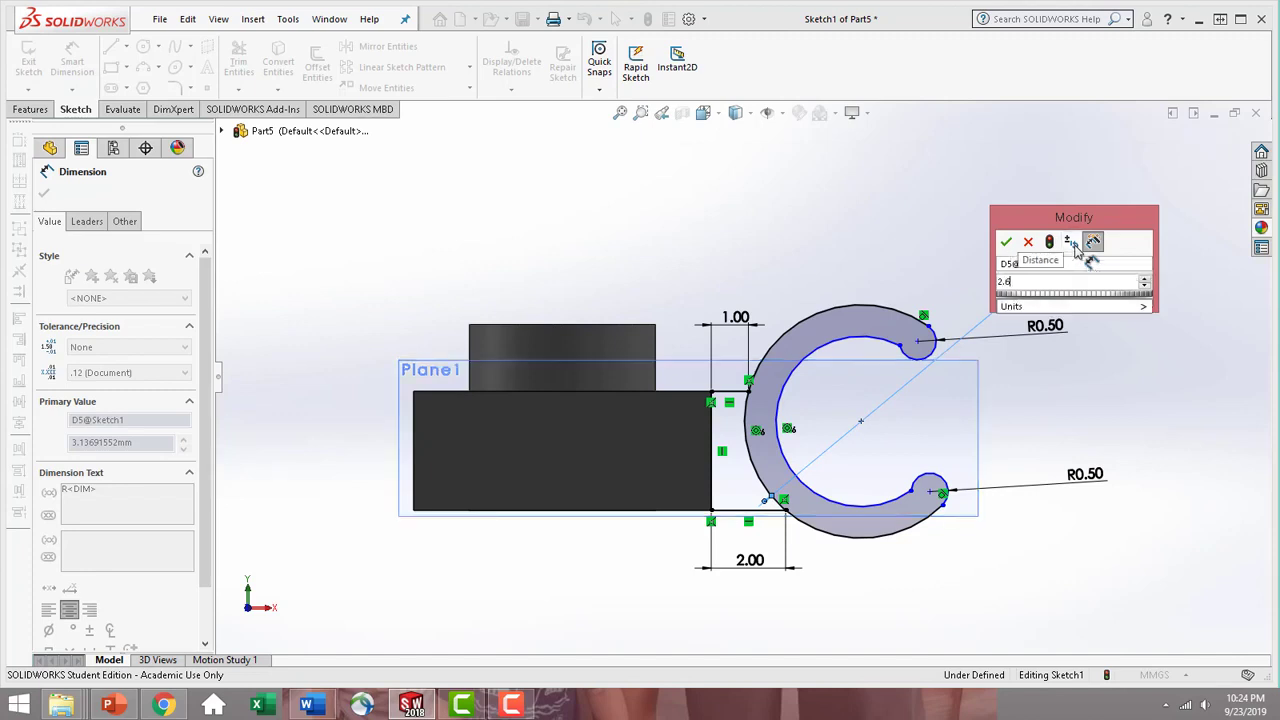
pyautogui.press('Return')
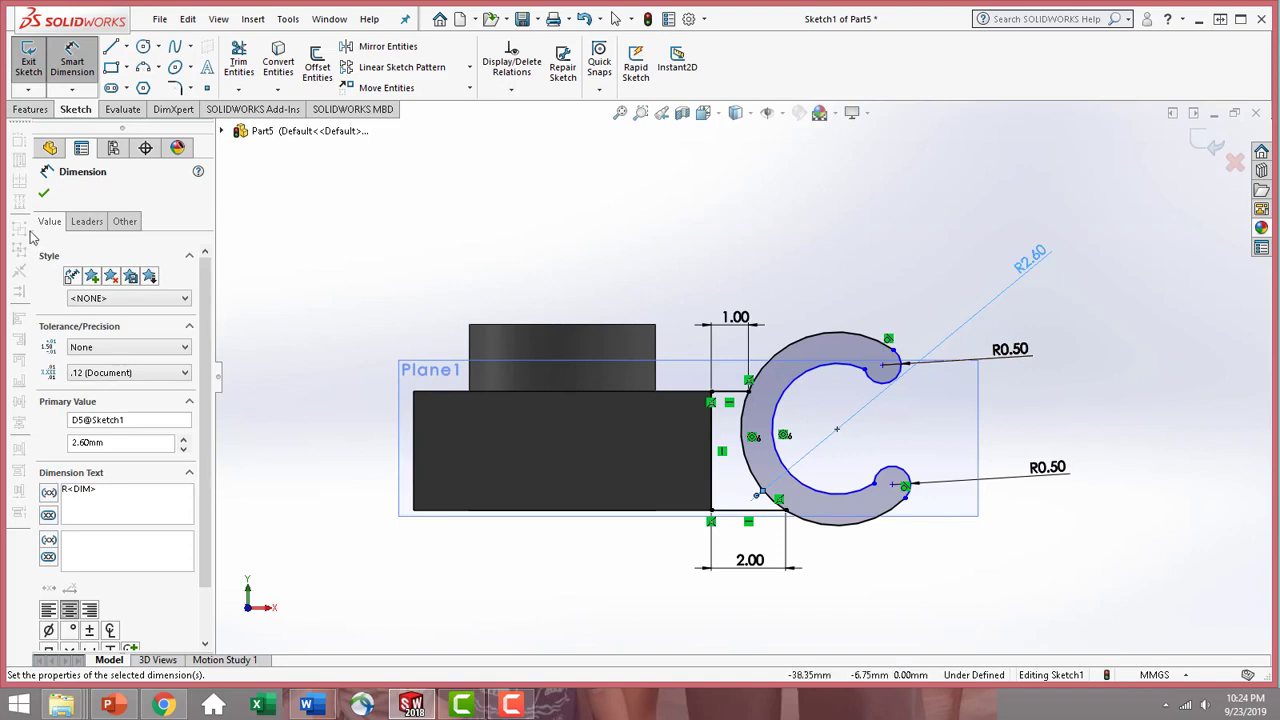
pyautogui.click(44, 195)
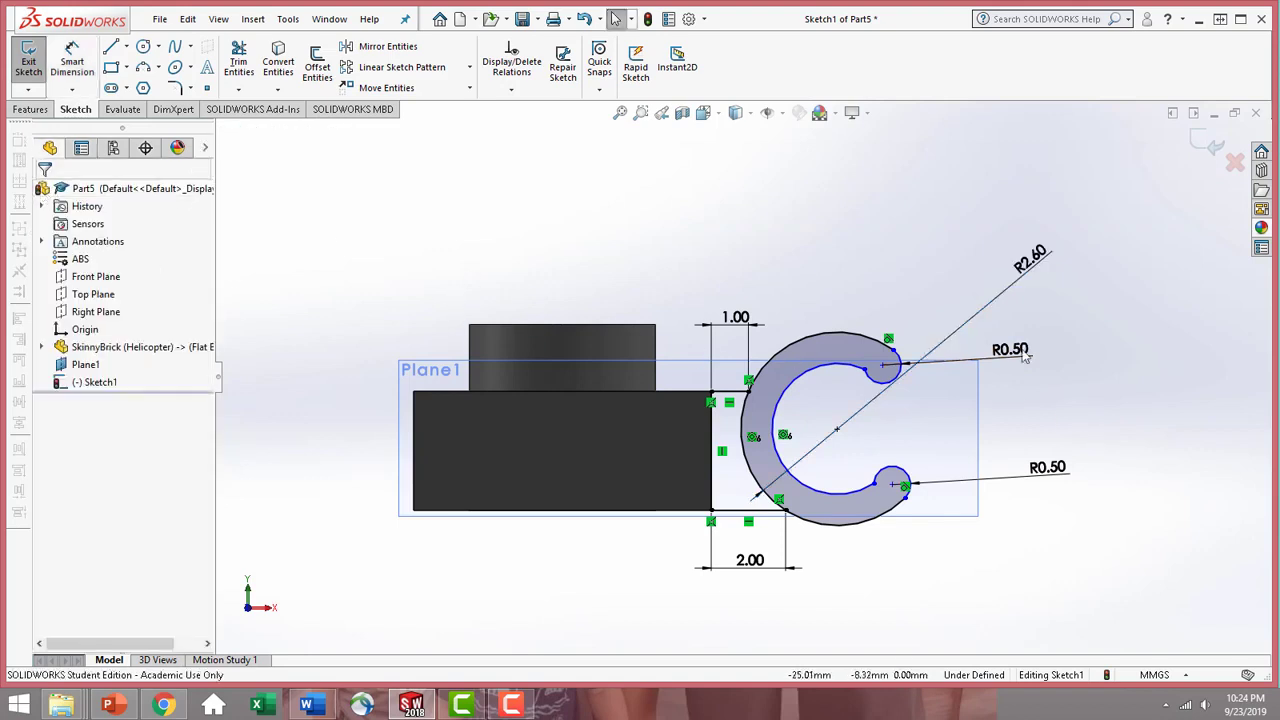
pyautogui.moveTo(1025, 357)
pyautogui.mouseDown()
pyautogui.moveTo(1062, 352)
pyautogui.moveTo(978, 350)
pyautogui.mouseUp()
pyautogui.click(1020, 429)
# - Add a vertical relation between the center points of the upper and lower end-cap arcs
pyautogui.scroll(-3, 960, 430)
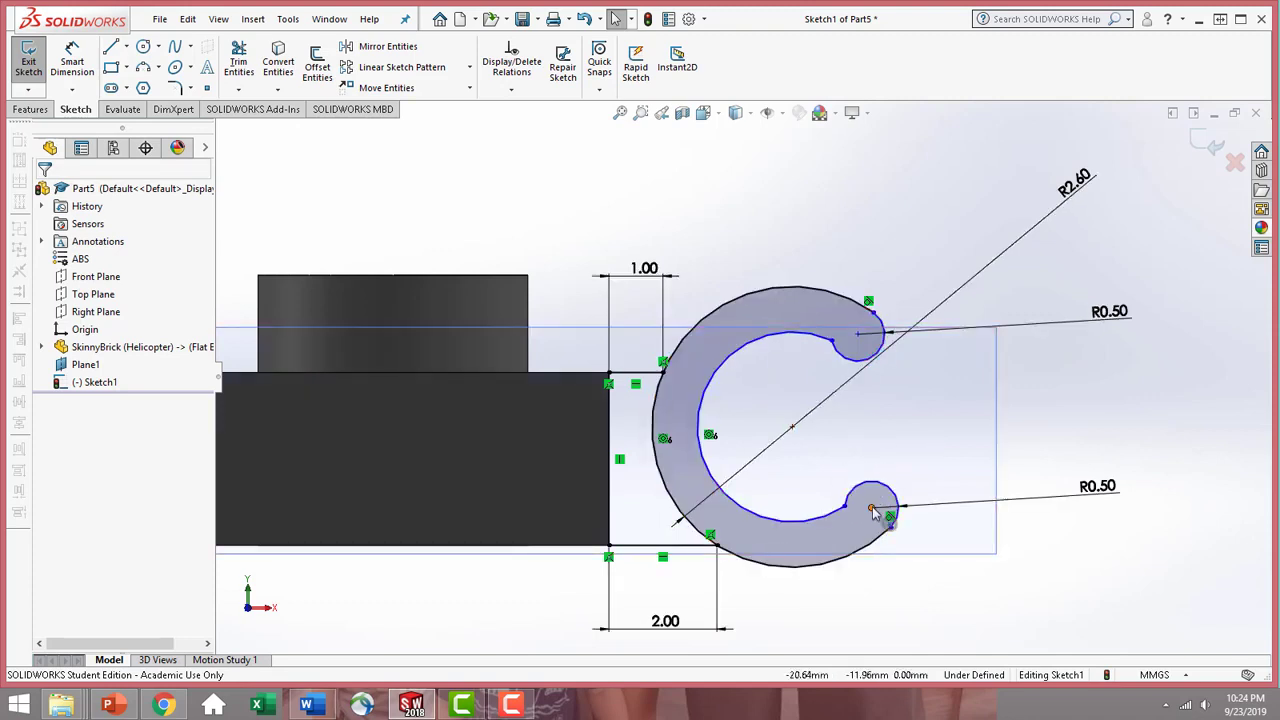
pyautogui.click(857, 336)
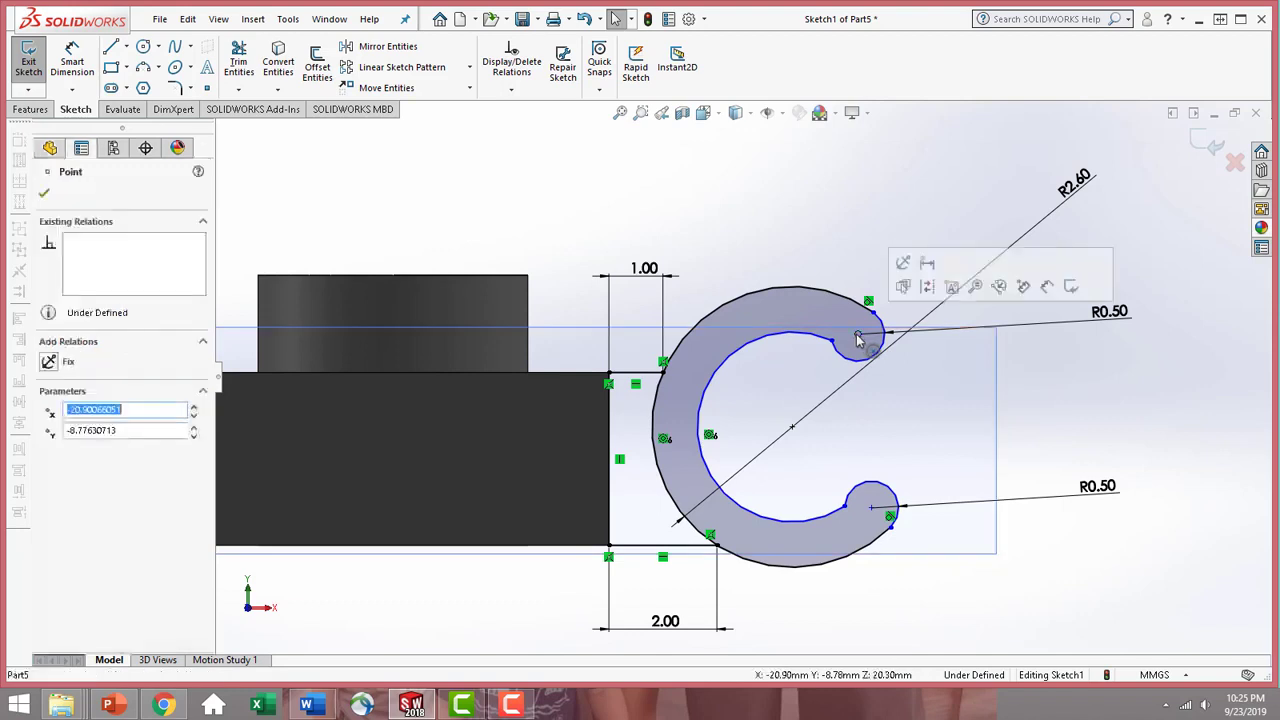
pyautogui.keyDown('ctrl'); pyautogui.click(872, 508); pyautogui.keyUp('ctrl')
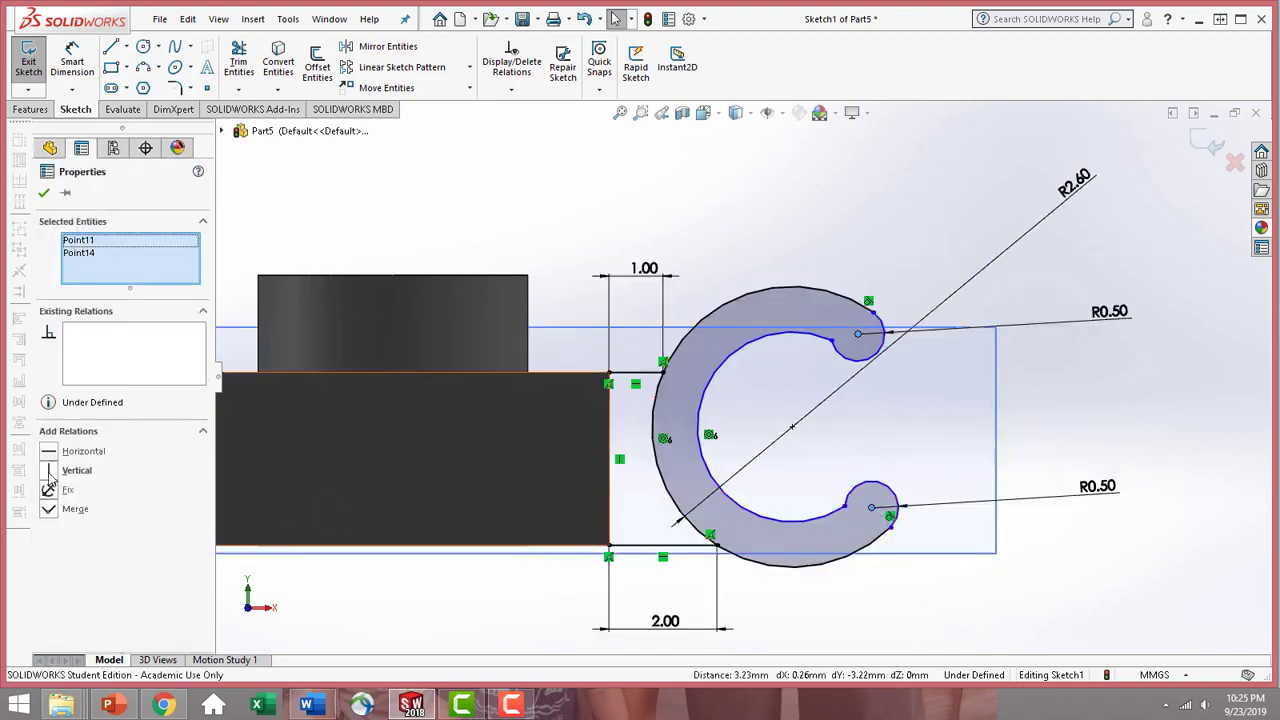
pyautogui.click(49, 471)
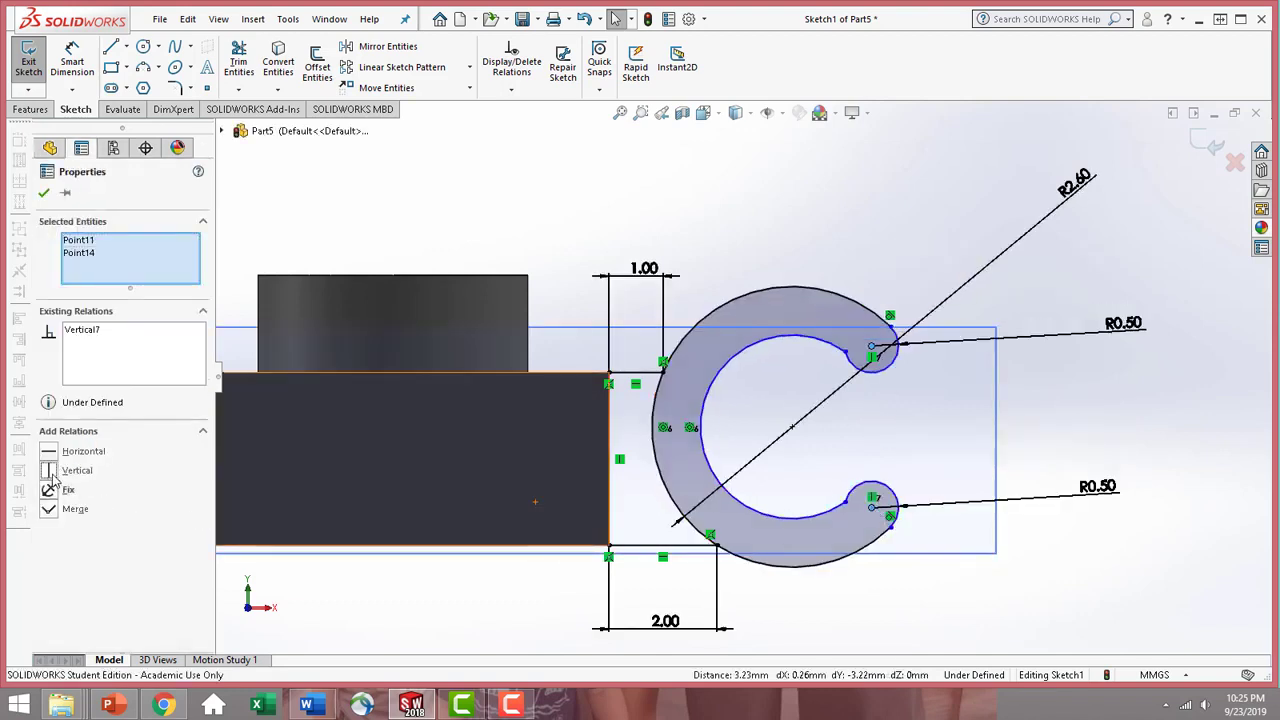
pyautogui.click(44, 196)
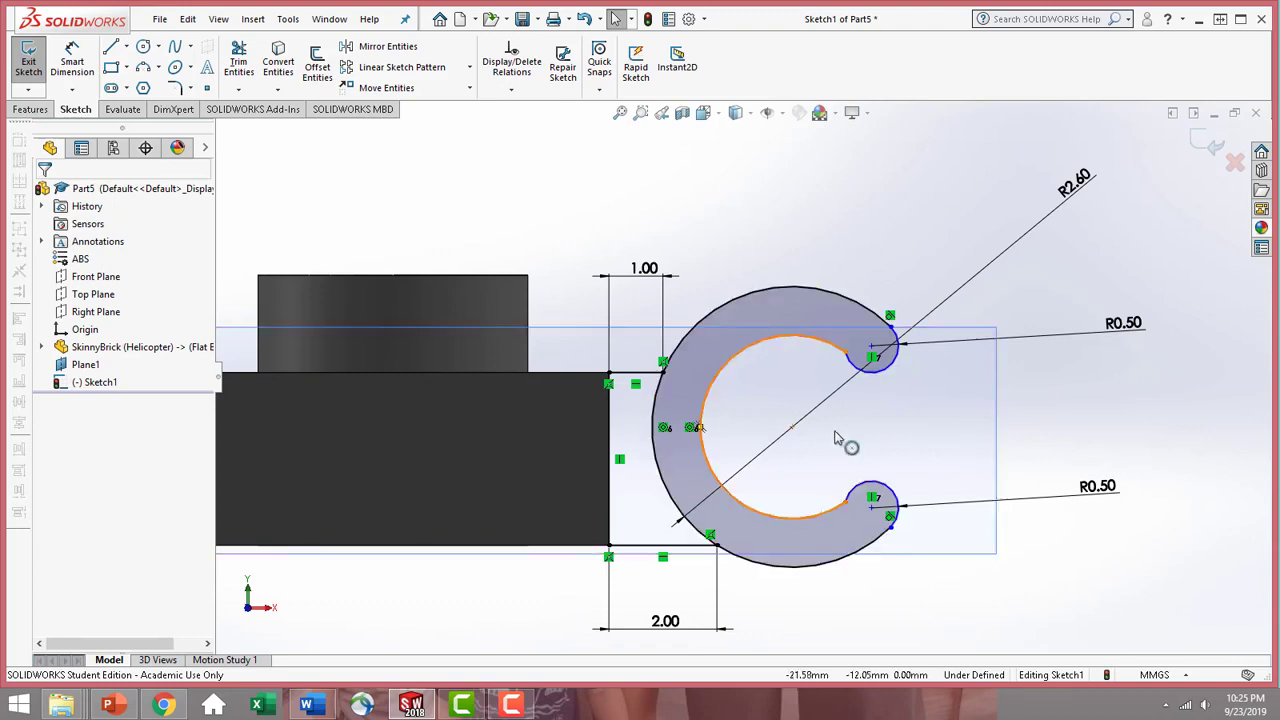
# - Dimension the vertical distance between the two end-cap arc centers to 2.44 mm
pyautogui.click(88, 68)
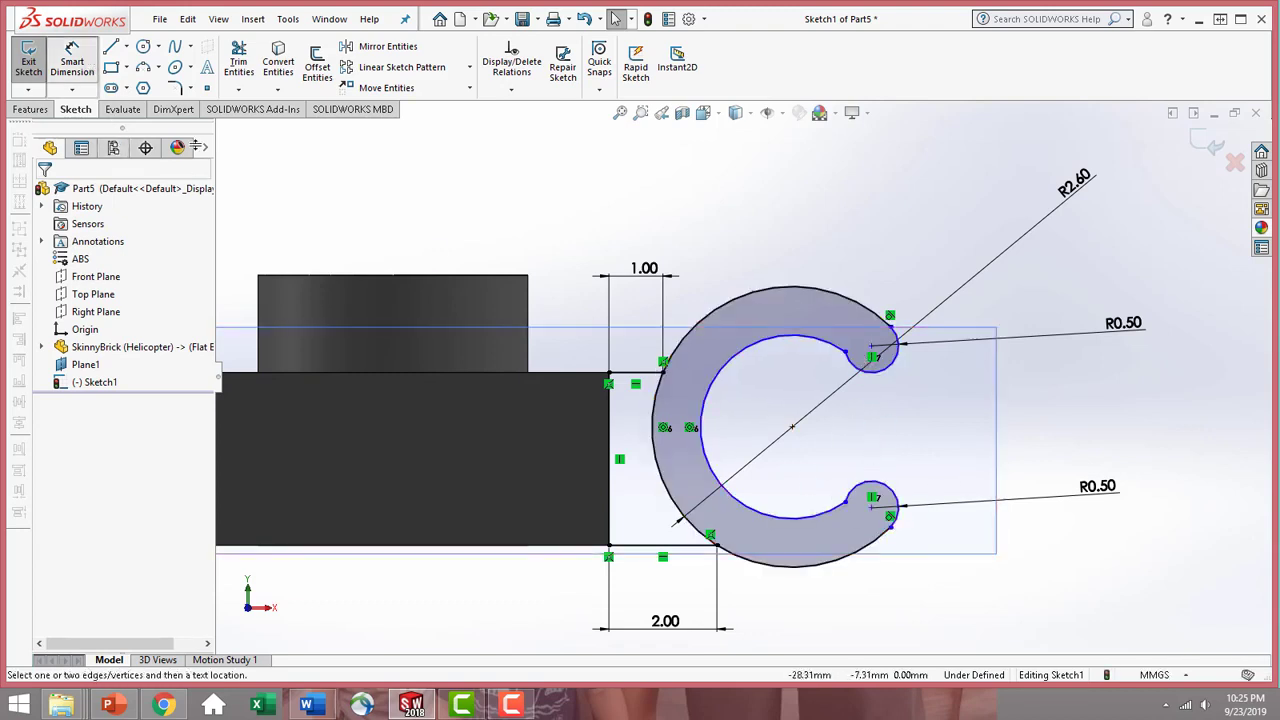
pyautogui.click(872, 348)
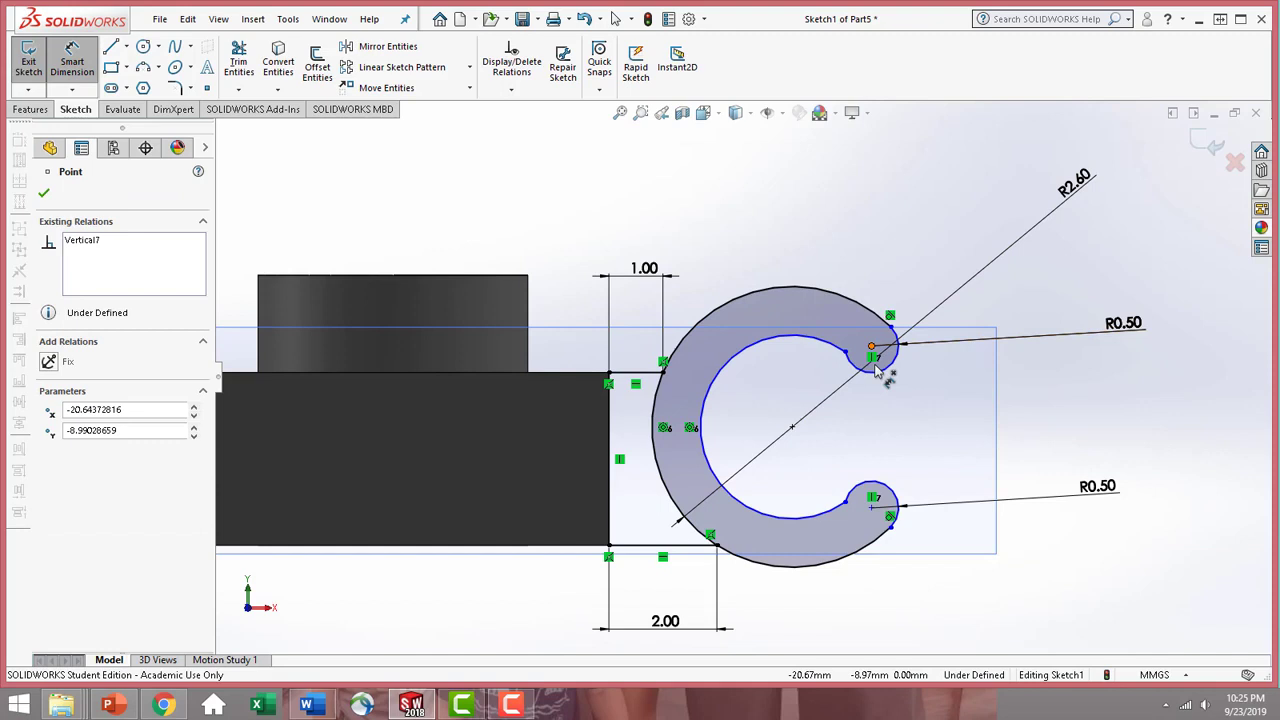
pyautogui.click(872, 510)
pyautogui.click(1132, 438)
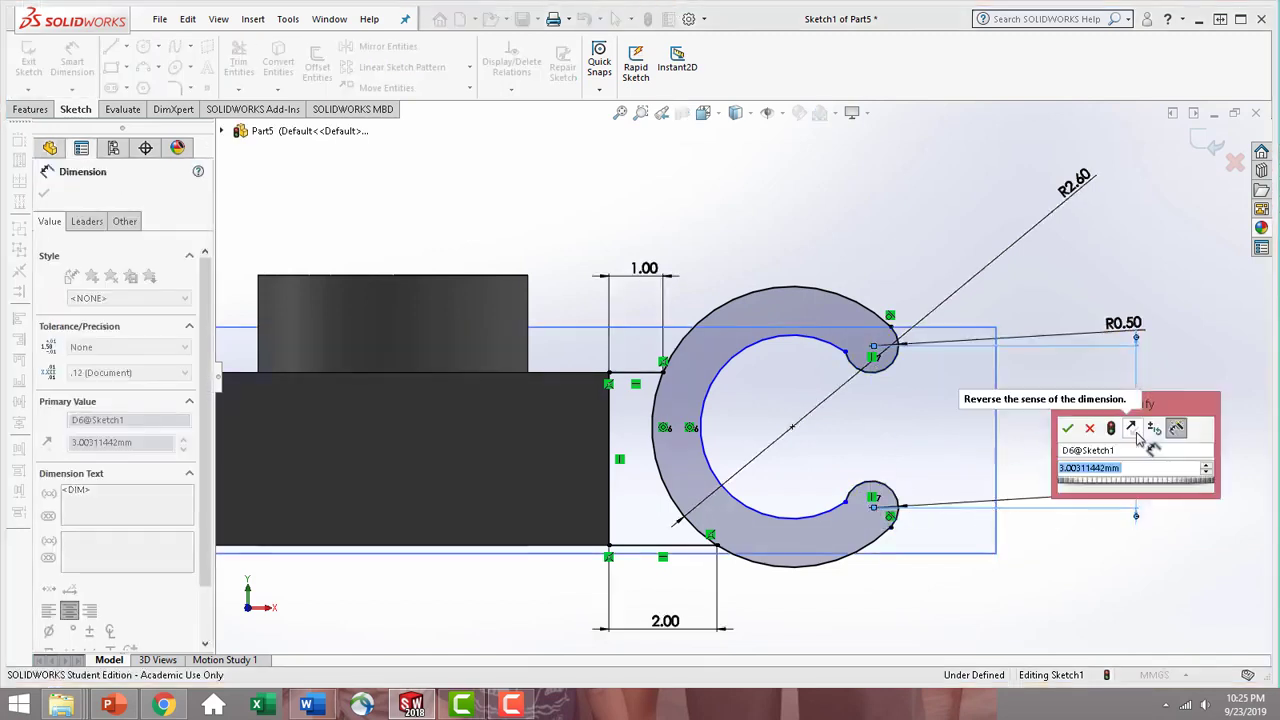
pyautogui.write('2.44')
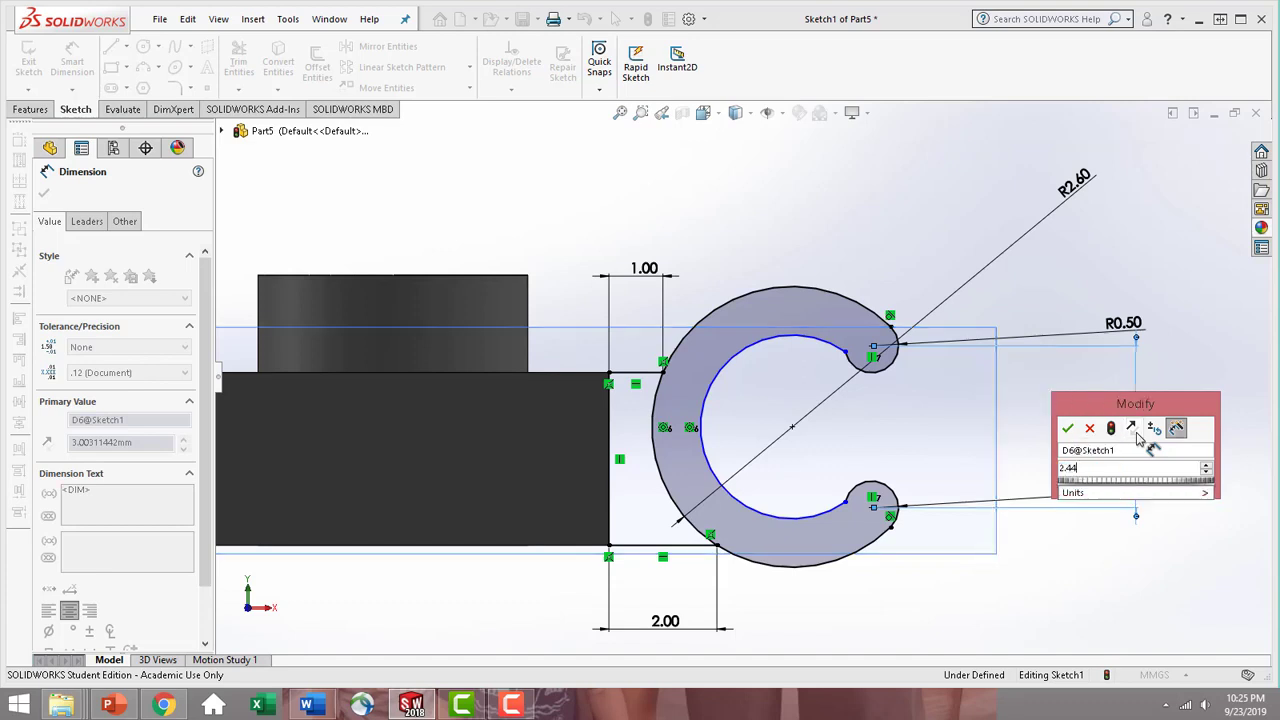
pyautogui.press('Return')
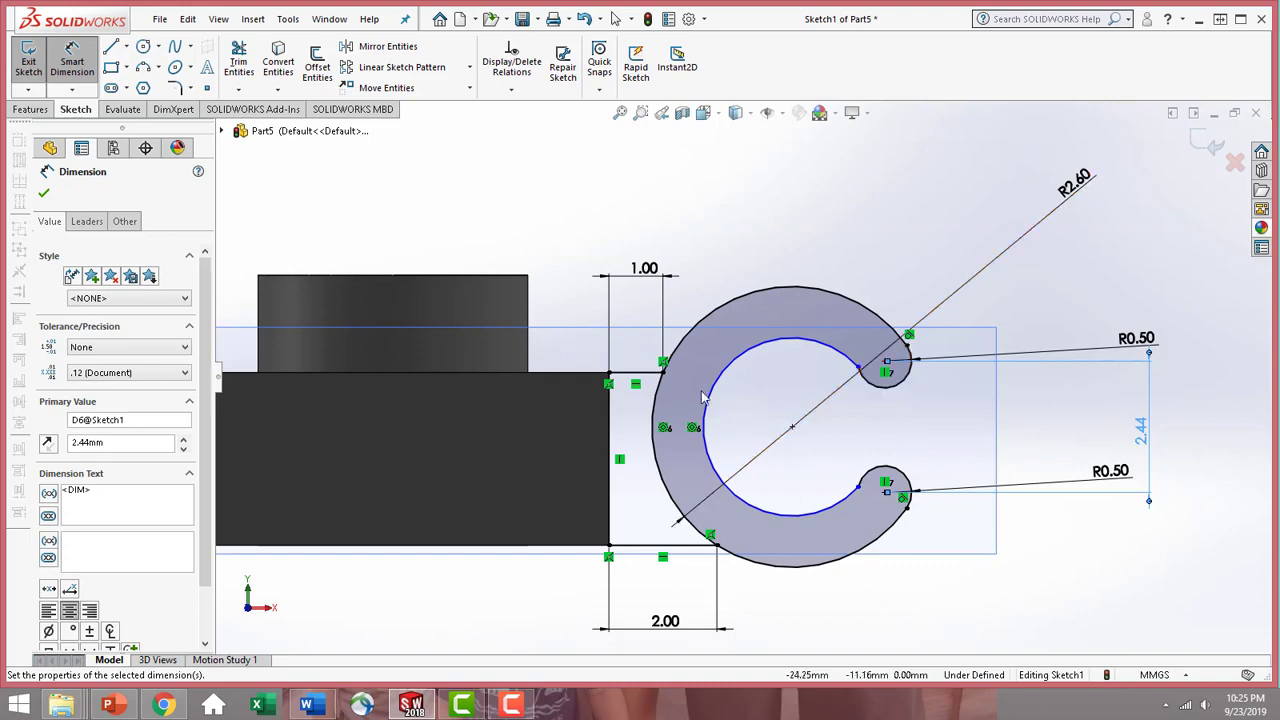
pyautogui.click(43, 194)
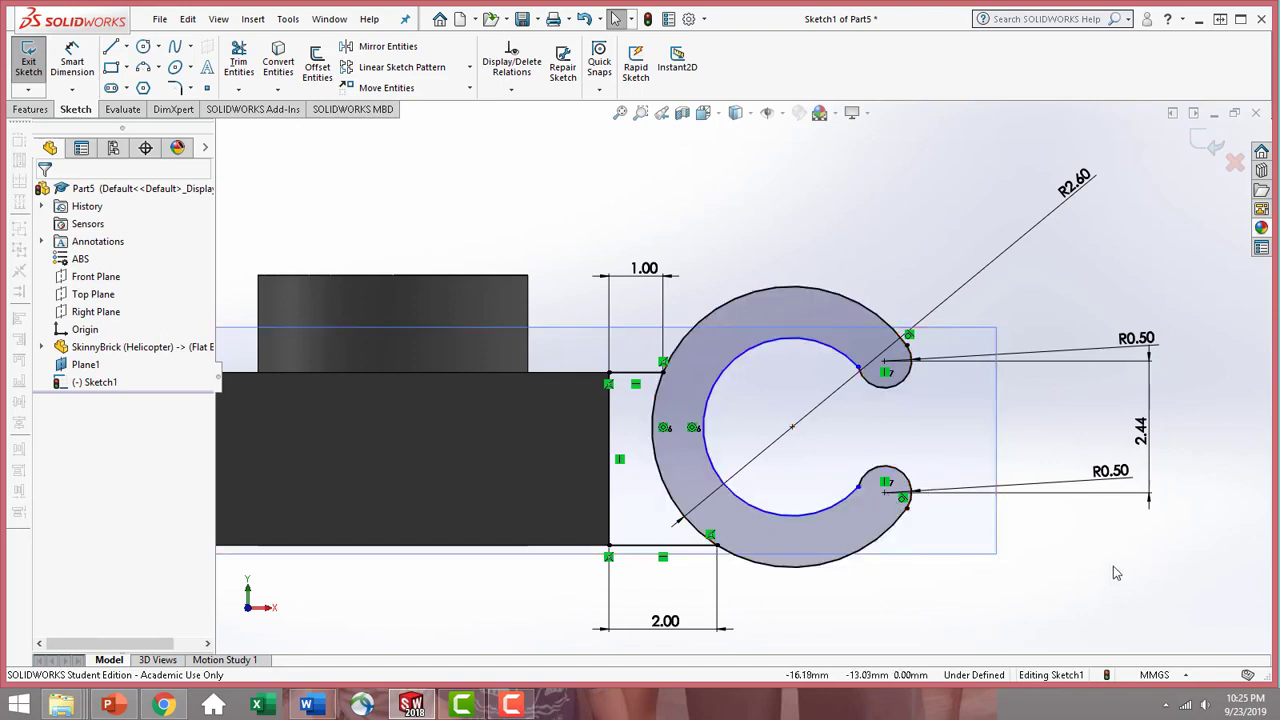
# - Make the lower end-cap arc tangent to the clip's inner arc
pyautogui.click(865, 486)
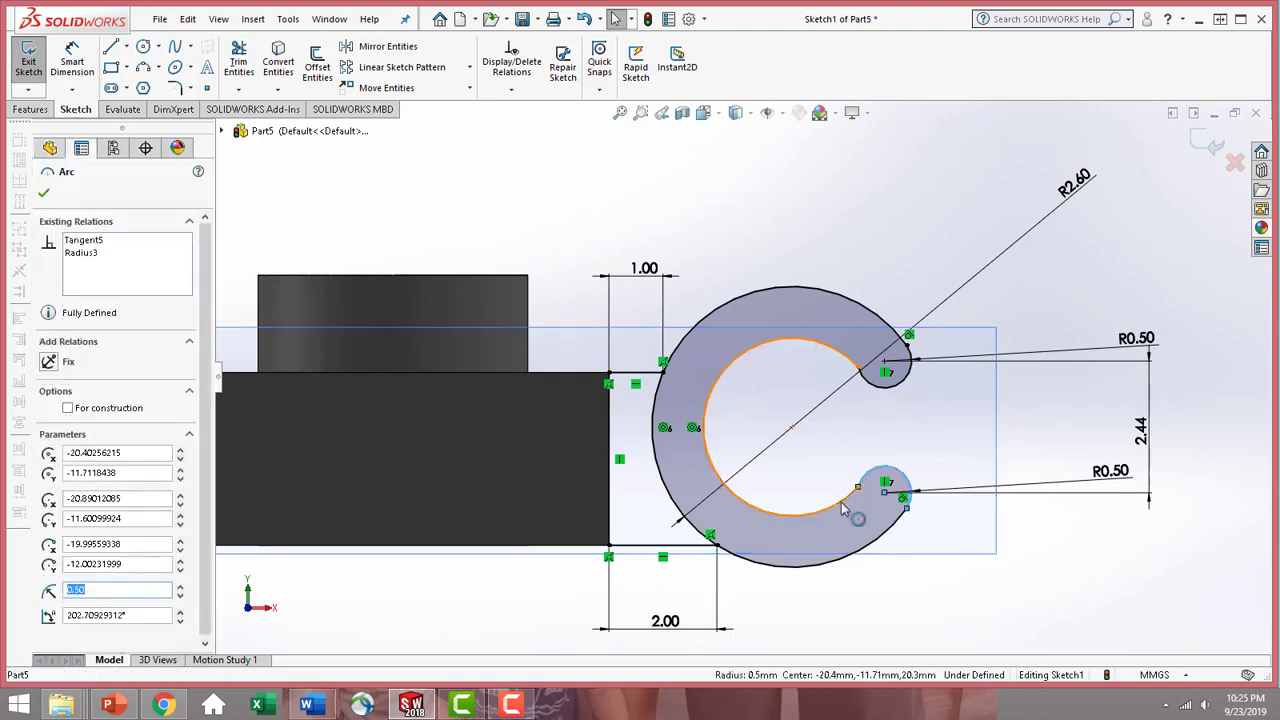
pyautogui.keyDown('ctrl'); pyautogui.click(840, 503); pyautogui.keyUp('ctrl')
pyautogui.click(62, 471)
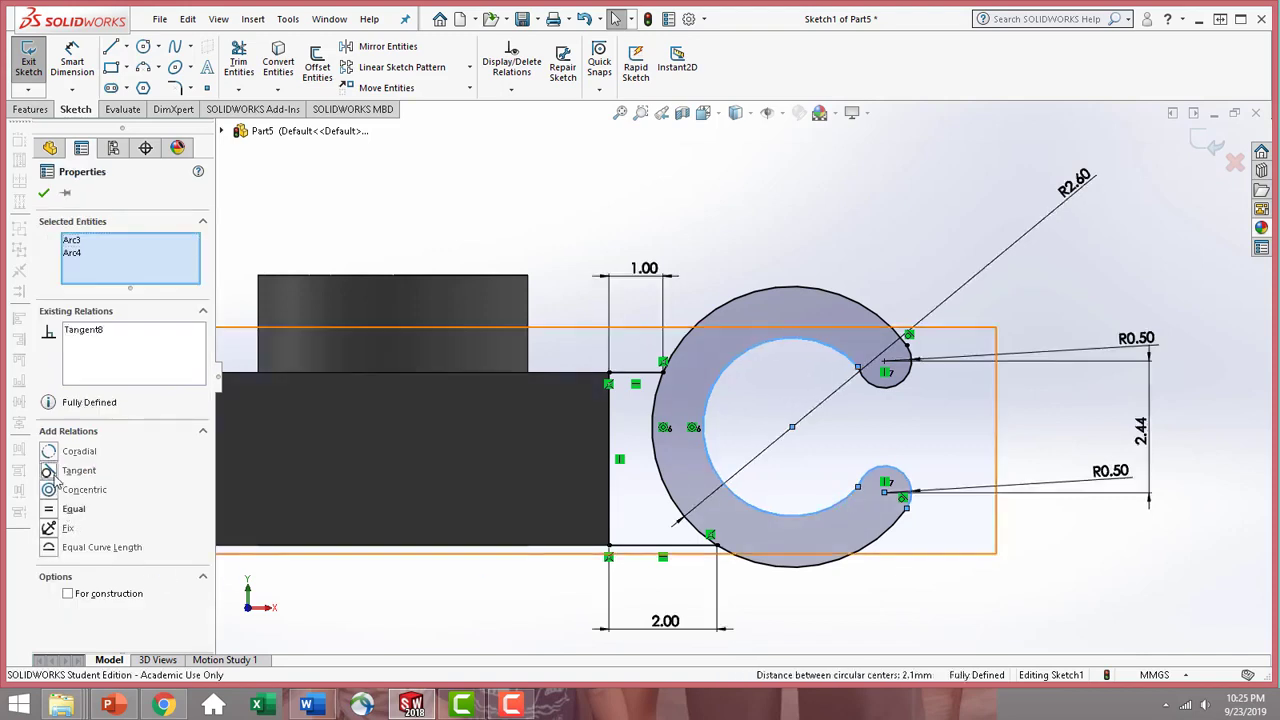
pyautogui.click(43, 194)
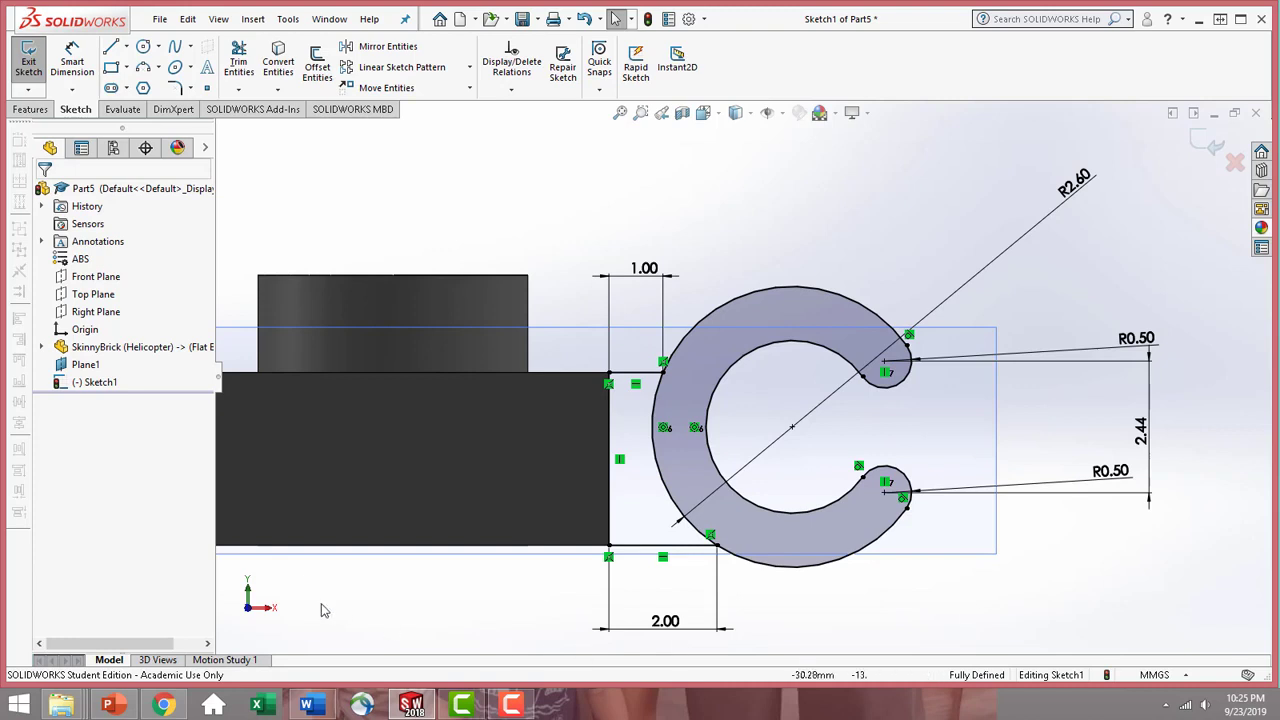
# - Extrude the C-shaped clip region and its connecting region to the brick with a Blind depth of 3.20 mm, merging the result
pyautogui.click(30, 110)
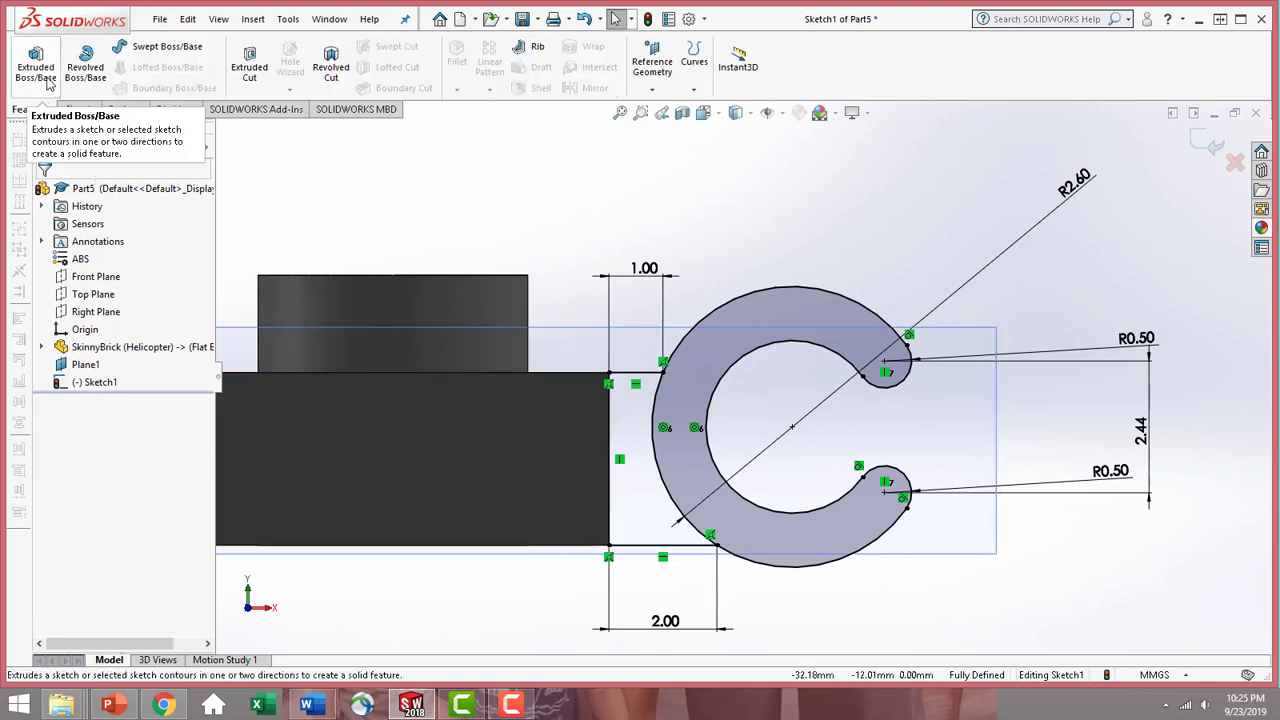
pyautogui.click(36, 68)
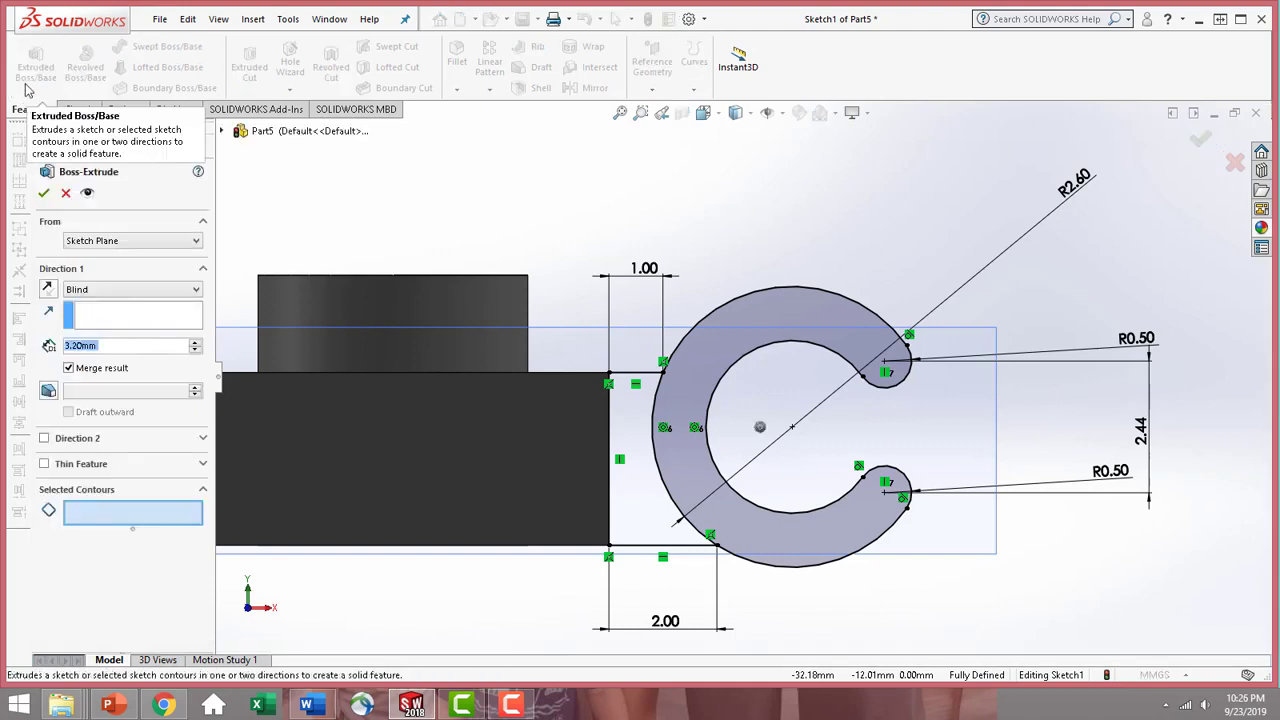
pyautogui.scroll(2, 960, 240)
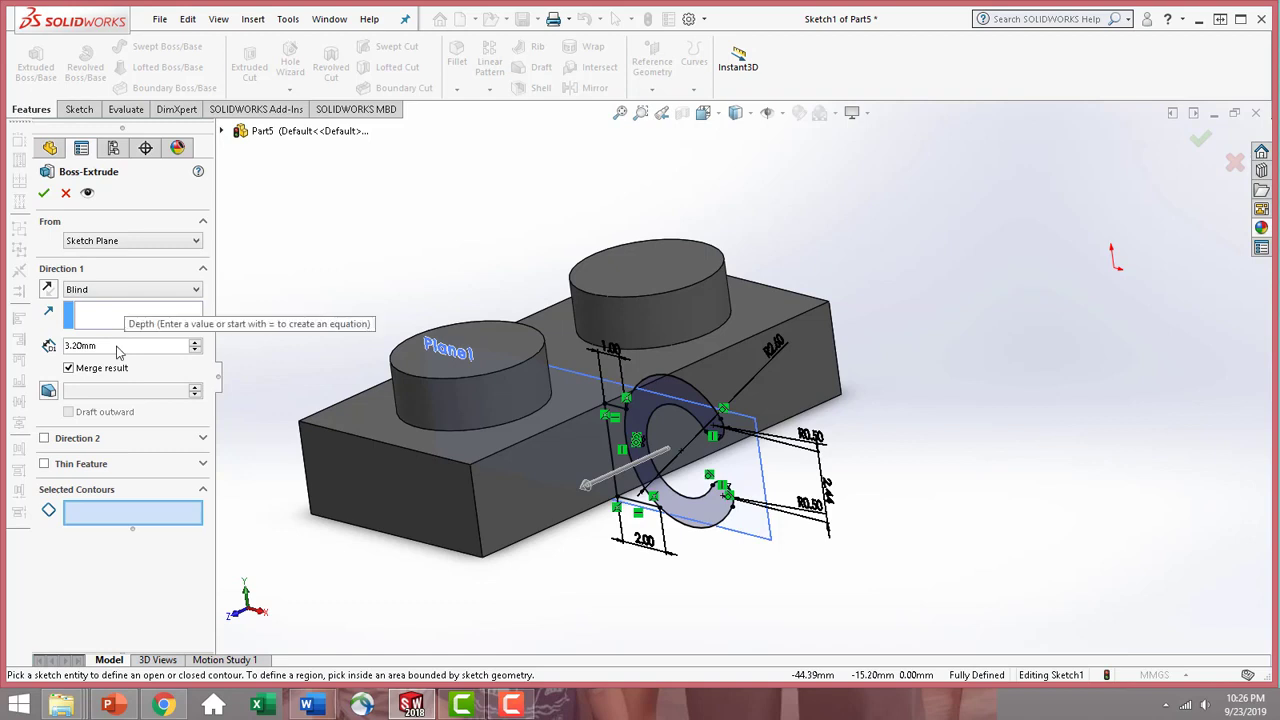
pyautogui.click(117, 351)
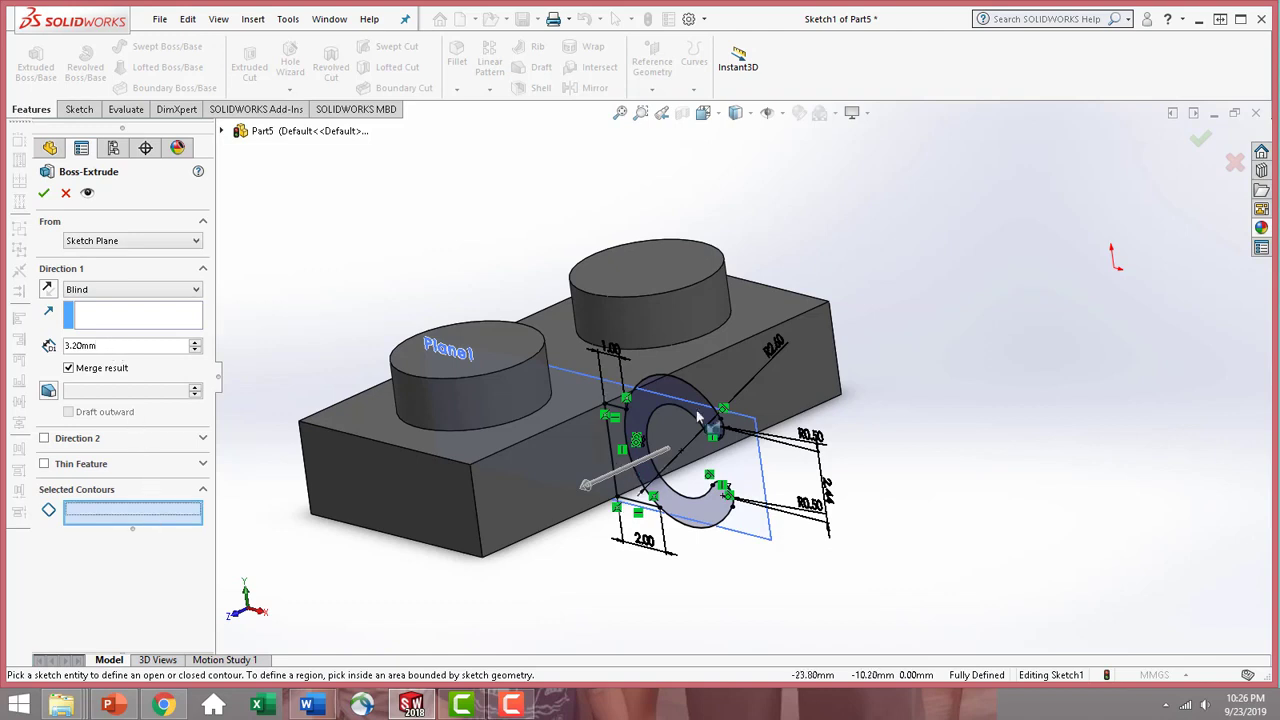
pyautogui.click(681, 476)
pyautogui.moveTo(681, 476)
pyautogui.mouseDown(button='middle')
pyautogui.moveTo(665, 482)
pyautogui.moveTo(735, 463)
pyautogui.moveTo(688, 455)
pyautogui.mouseUp(button='middle')
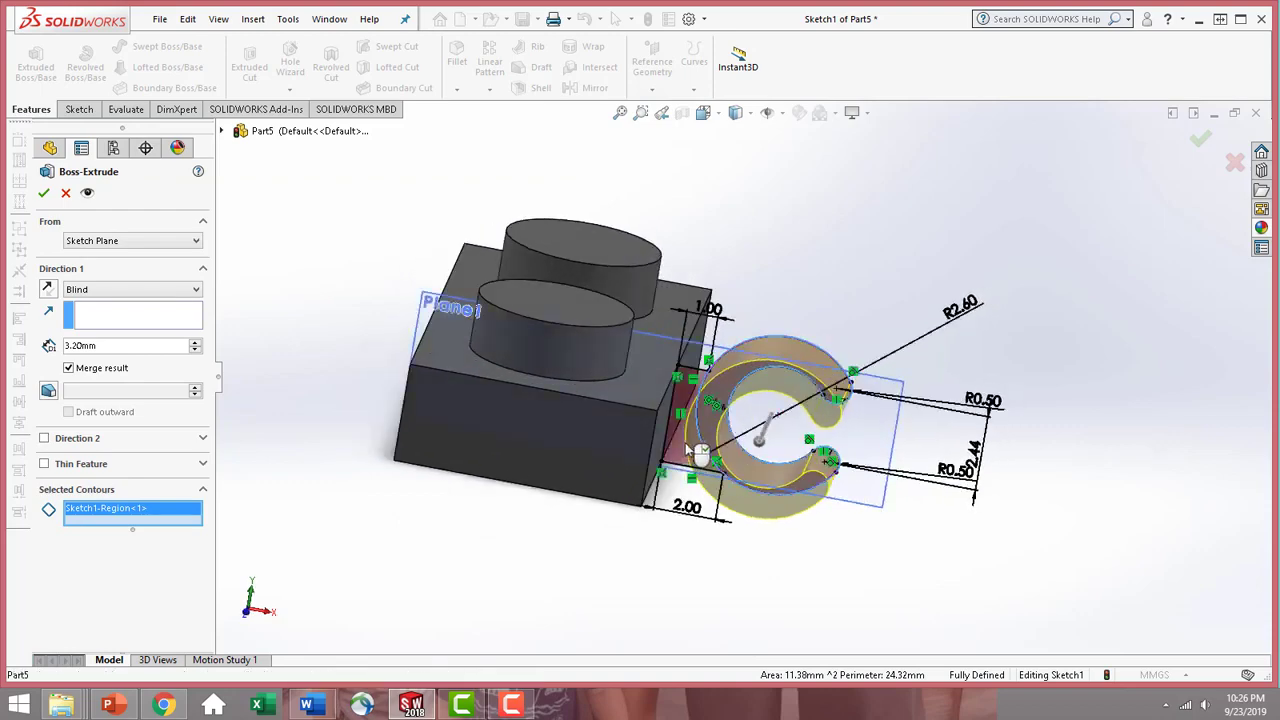
pyautogui.click(697, 456)
pyautogui.moveTo(790, 512)
pyautogui.mouseDown(button='middle')
pyautogui.moveTo(752, 484)
pyautogui.moveTo(815, 480)
pyautogui.moveTo(590, 485)
pyautogui.mouseUp(button='middle')
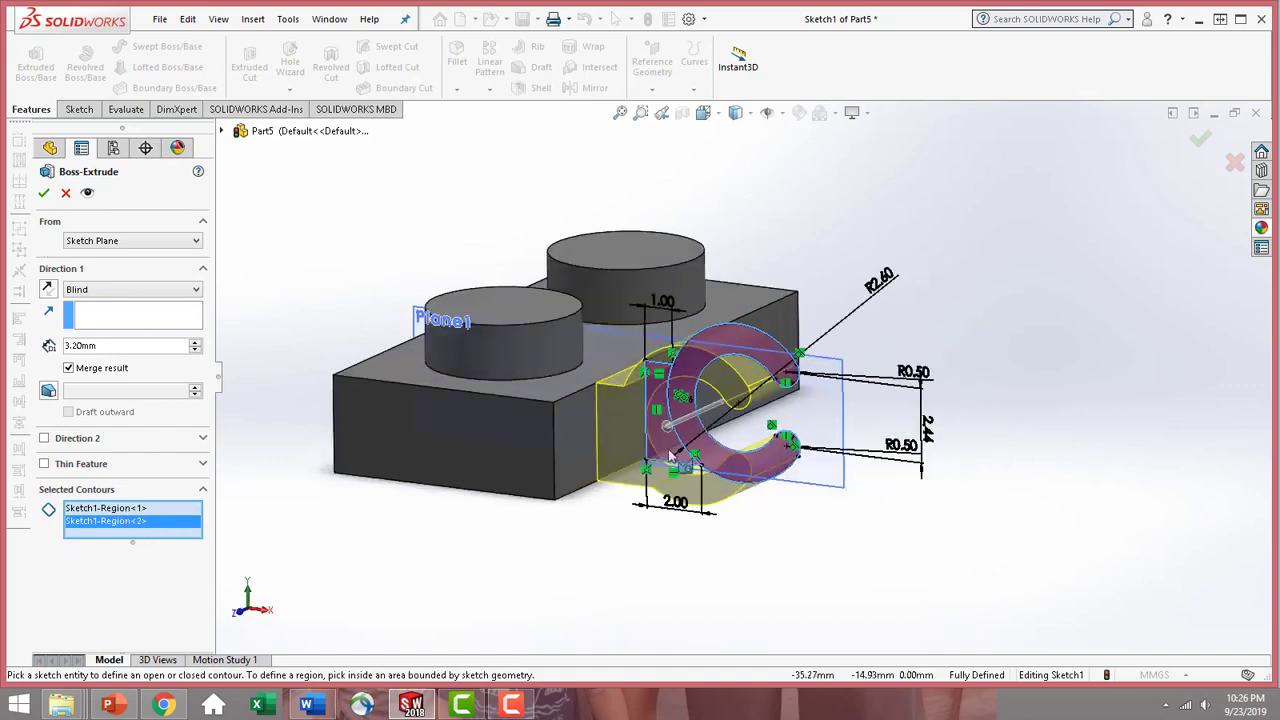
pyautogui.click(43, 193)
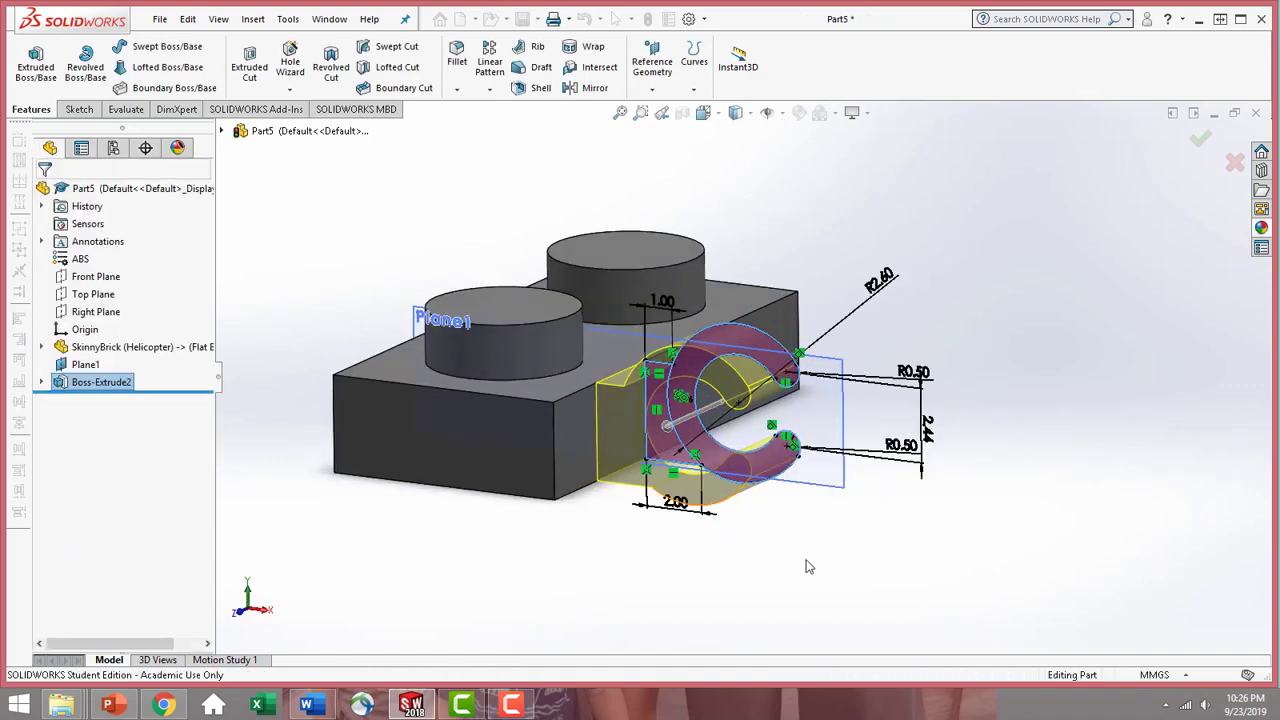
pyautogui.moveTo(820, 514); pyautogui.dragTo(737, 551, button='middle')
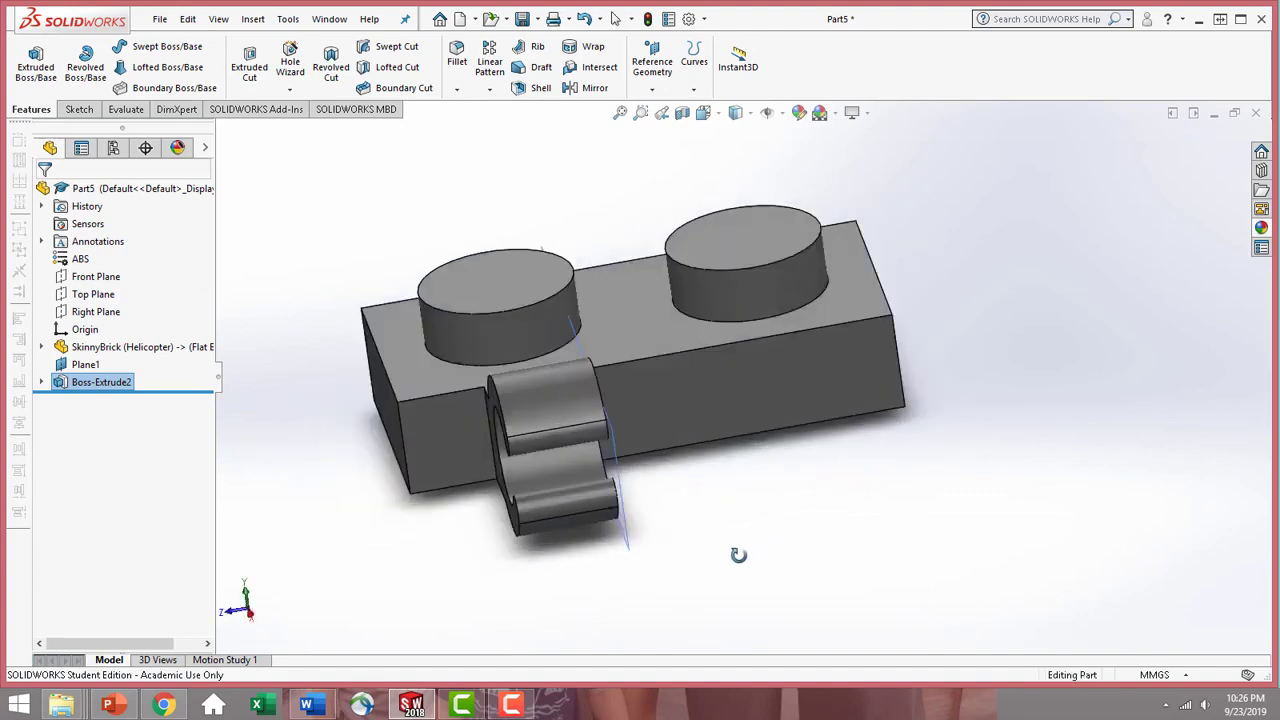
pyautogui.click(527, 178)
# - Create a reference plane midway between the brick's two opposite short end faces
pyautogui.click(660, 77)
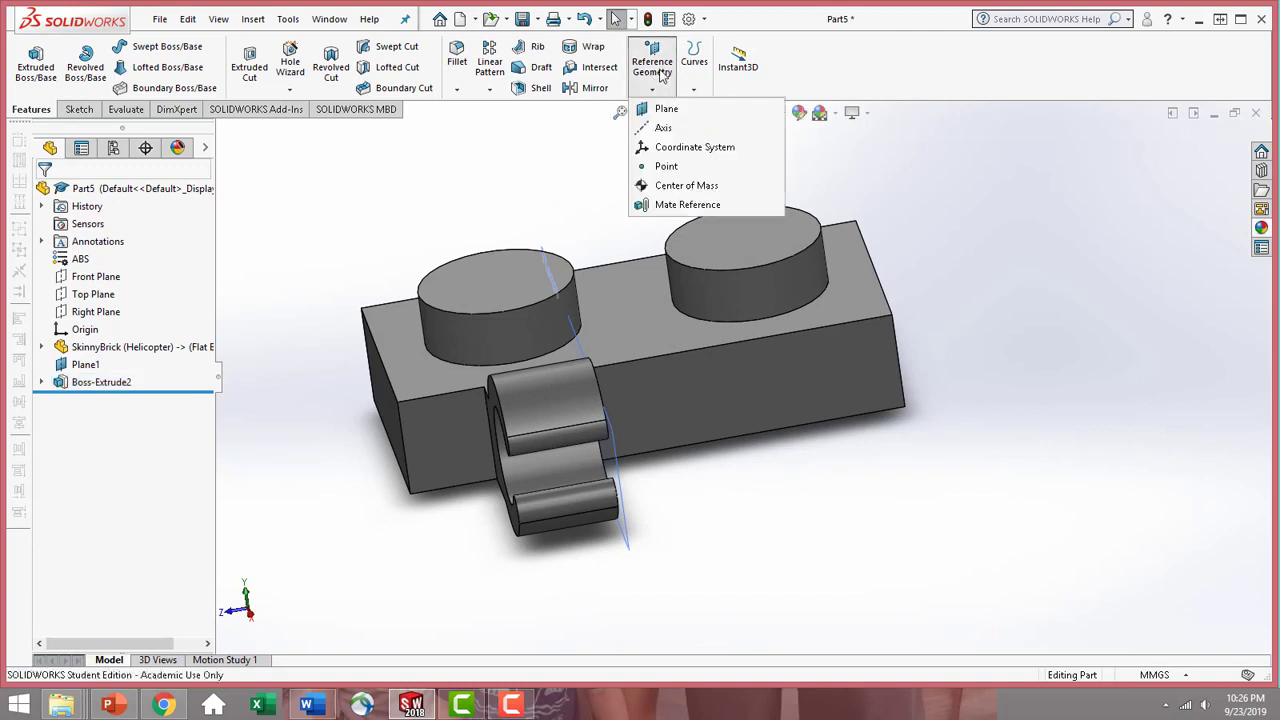
pyautogui.click(664, 107)
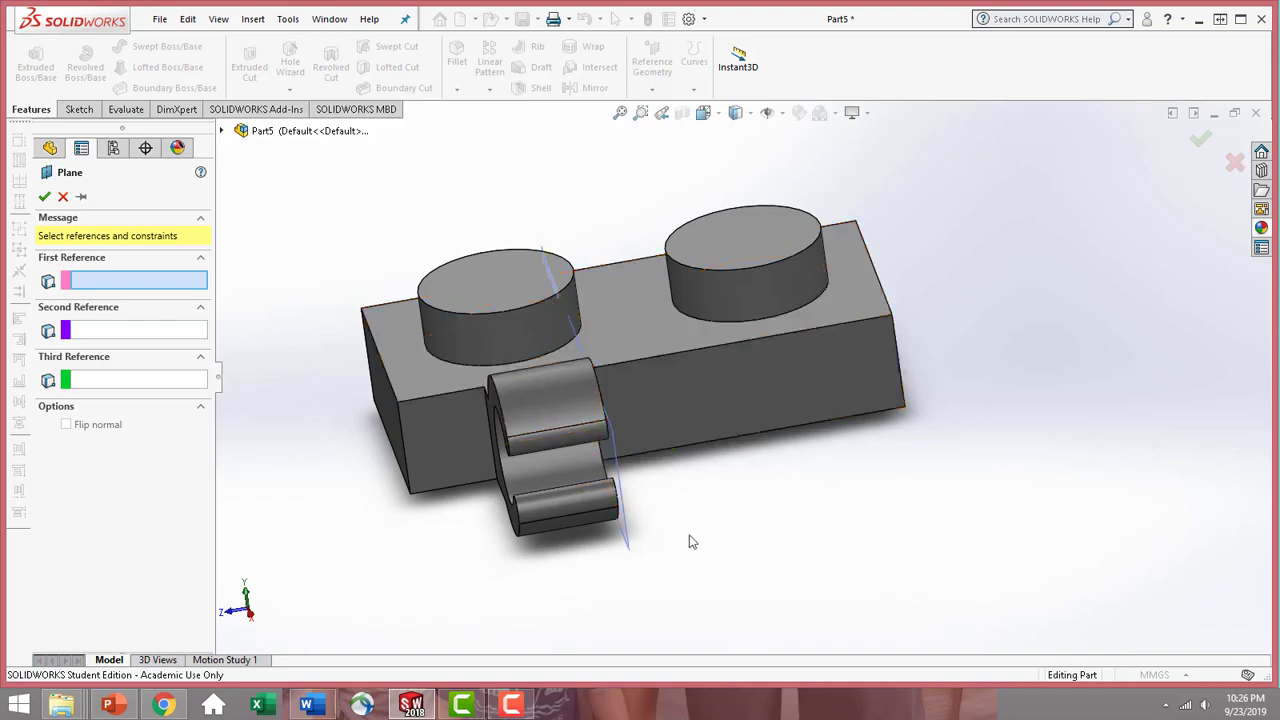
pyautogui.moveTo(275, 490); pyautogui.dragTo(340, 455, button='middle')
pyautogui.click(390, 418)
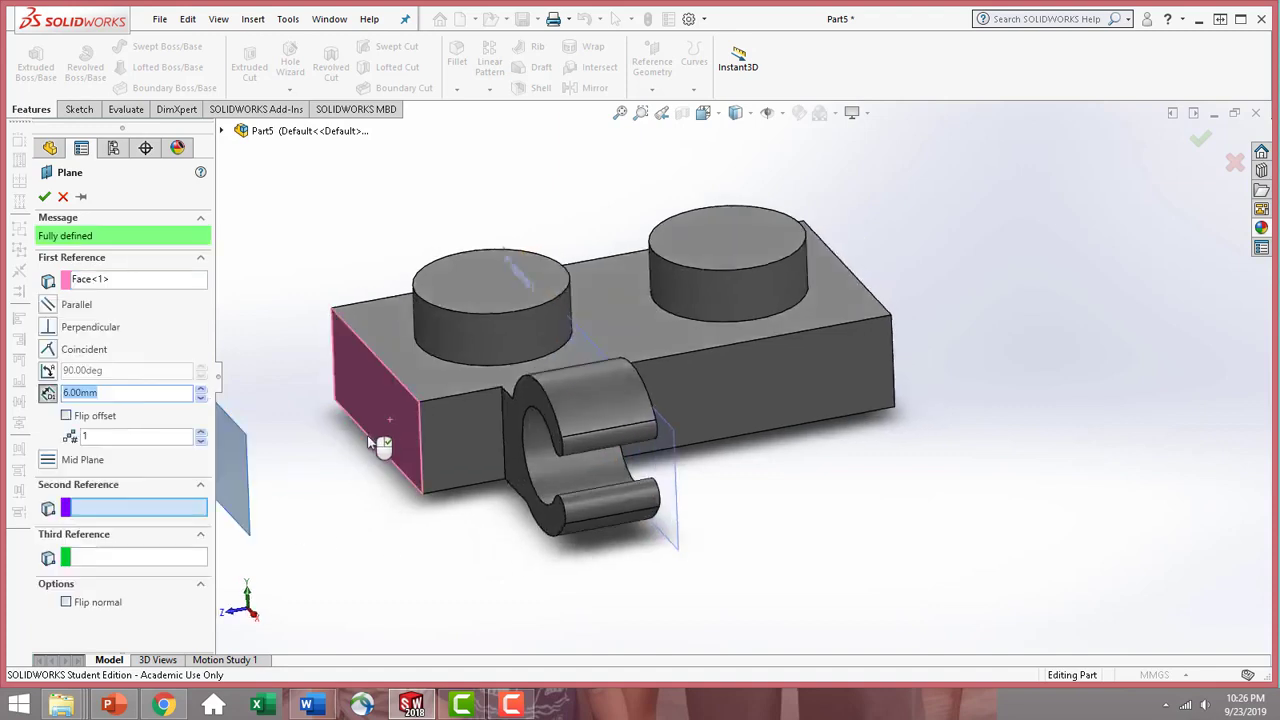
pyautogui.moveTo(918, 440); pyautogui.dragTo(889, 366, button='middle')
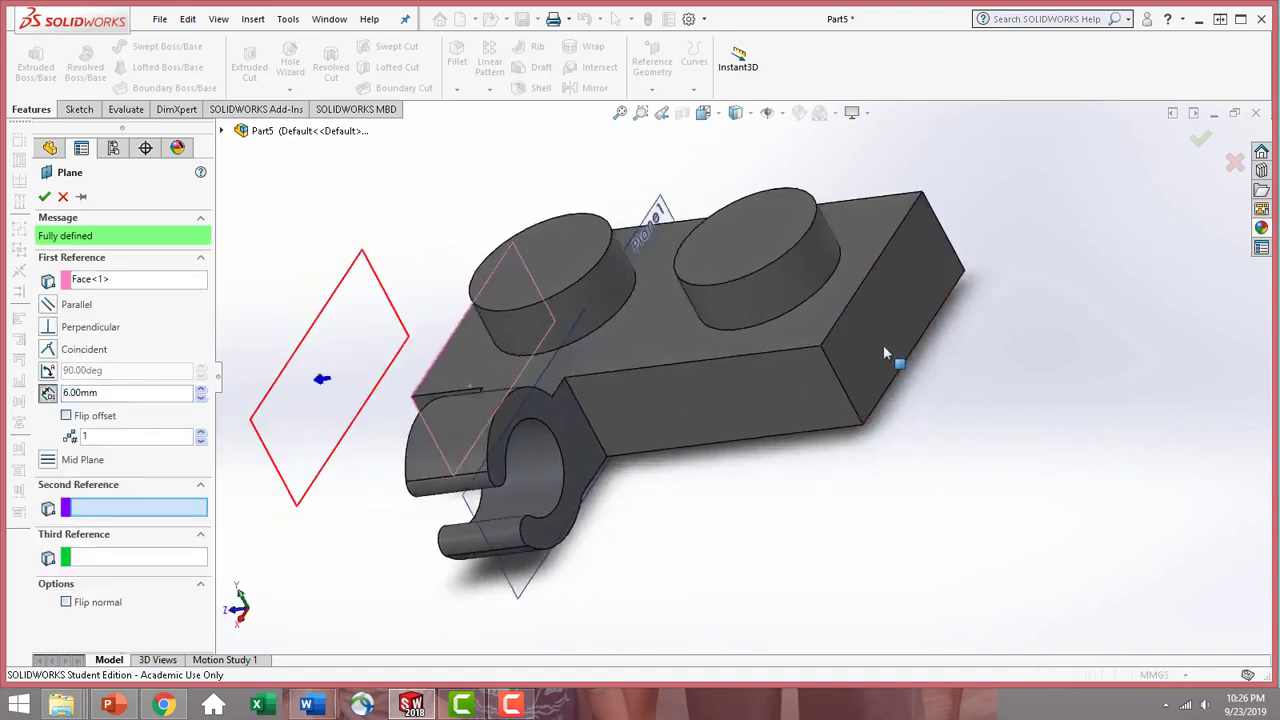
pyautogui.click(883, 345)
pyautogui.moveTo(718, 473); pyautogui.dragTo(768, 459, button='middle')
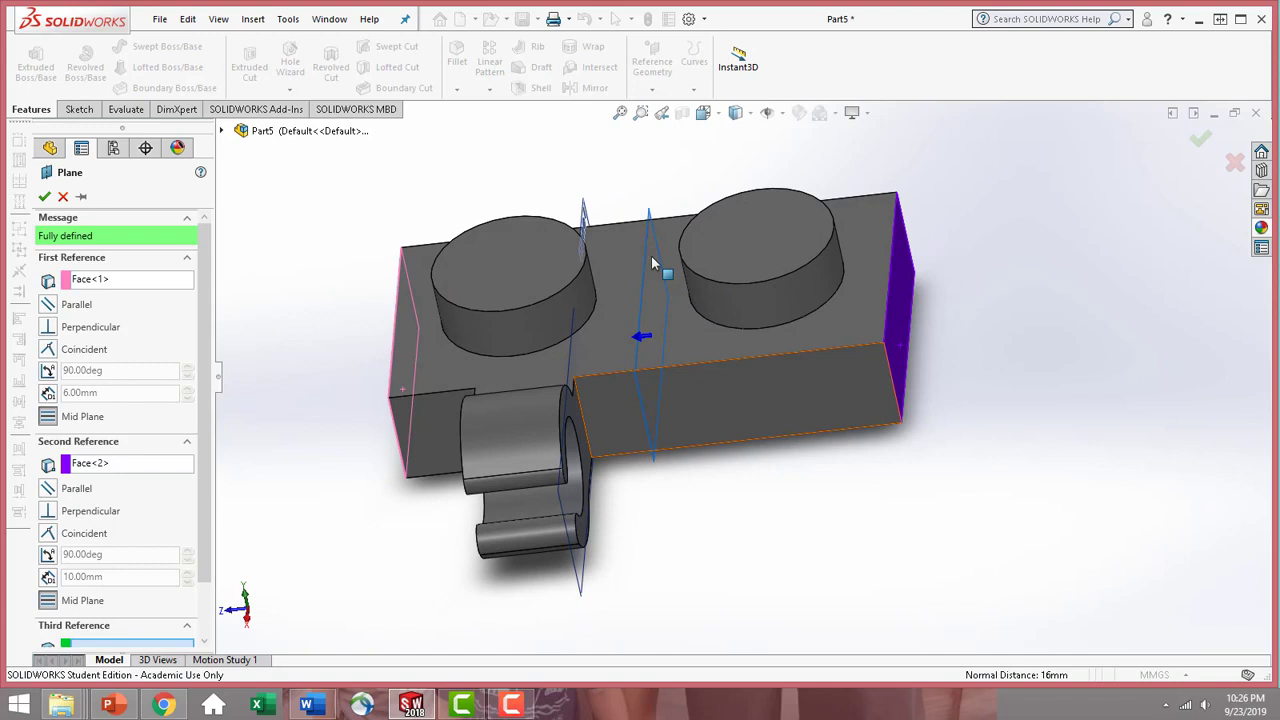
pyautogui.click(44, 197)
pyautogui.click(787, 553)
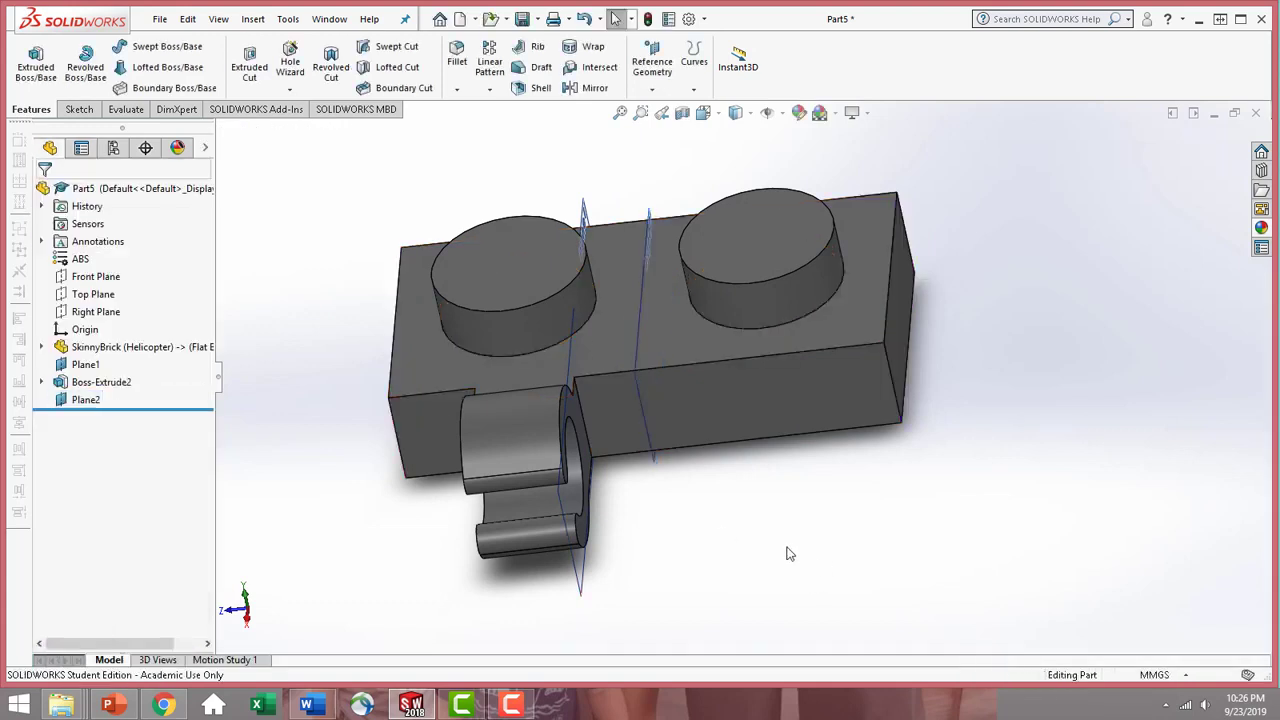
# - Mirror the extruded C-shaped clip about the mid plane between the brick's short end faces
pyautogui.click(594, 88)
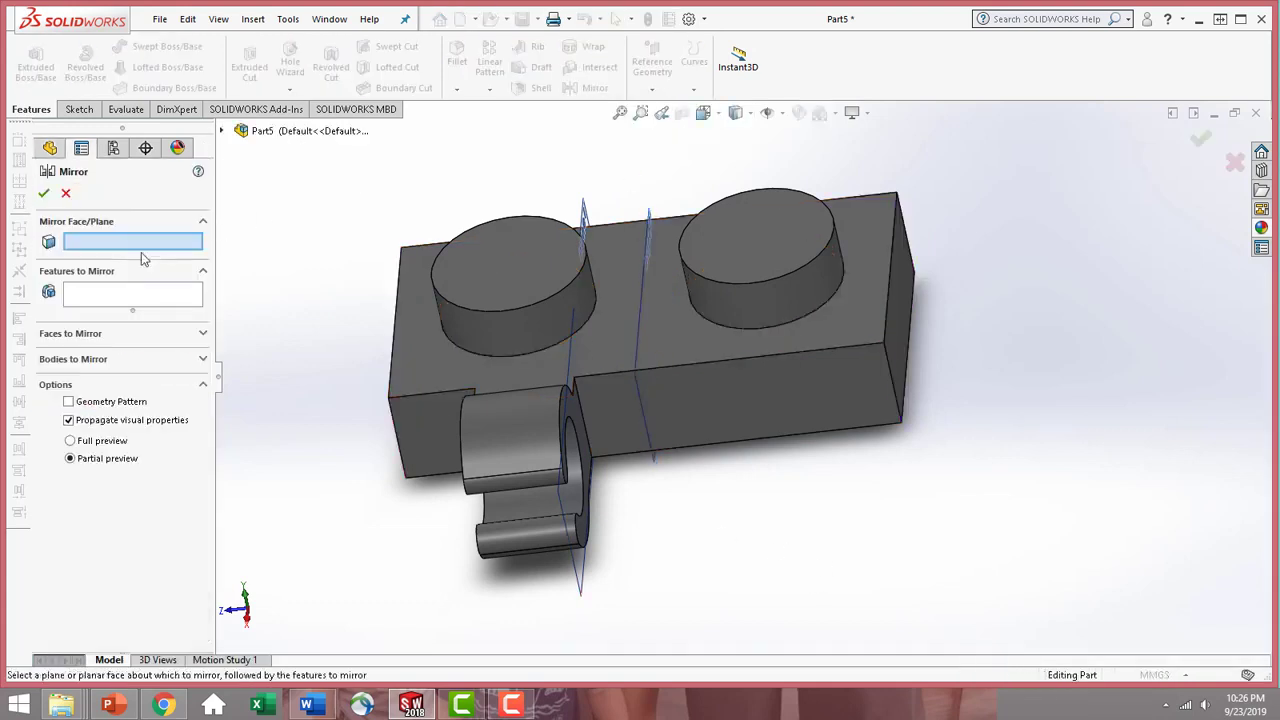
pyautogui.click(655, 456)
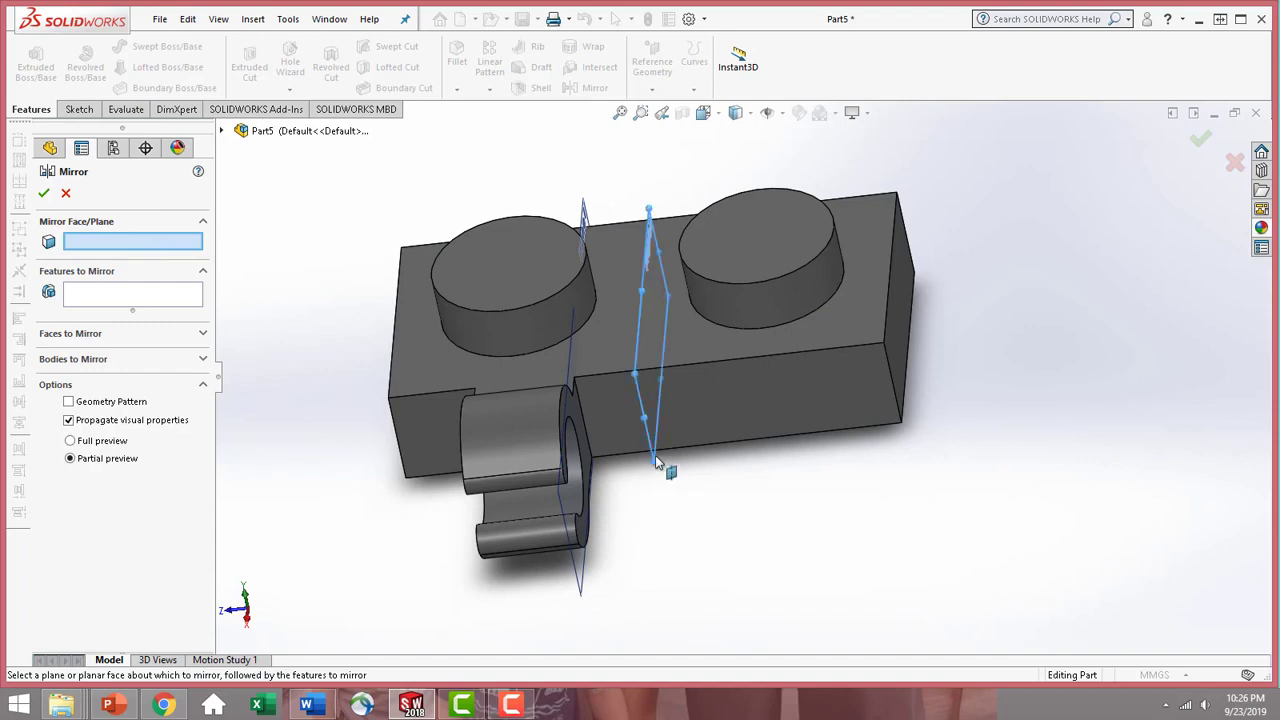
pyautogui.moveTo(283, 500); pyautogui.dragTo(346, 463, button='middle')
pyautogui.click(551, 442)
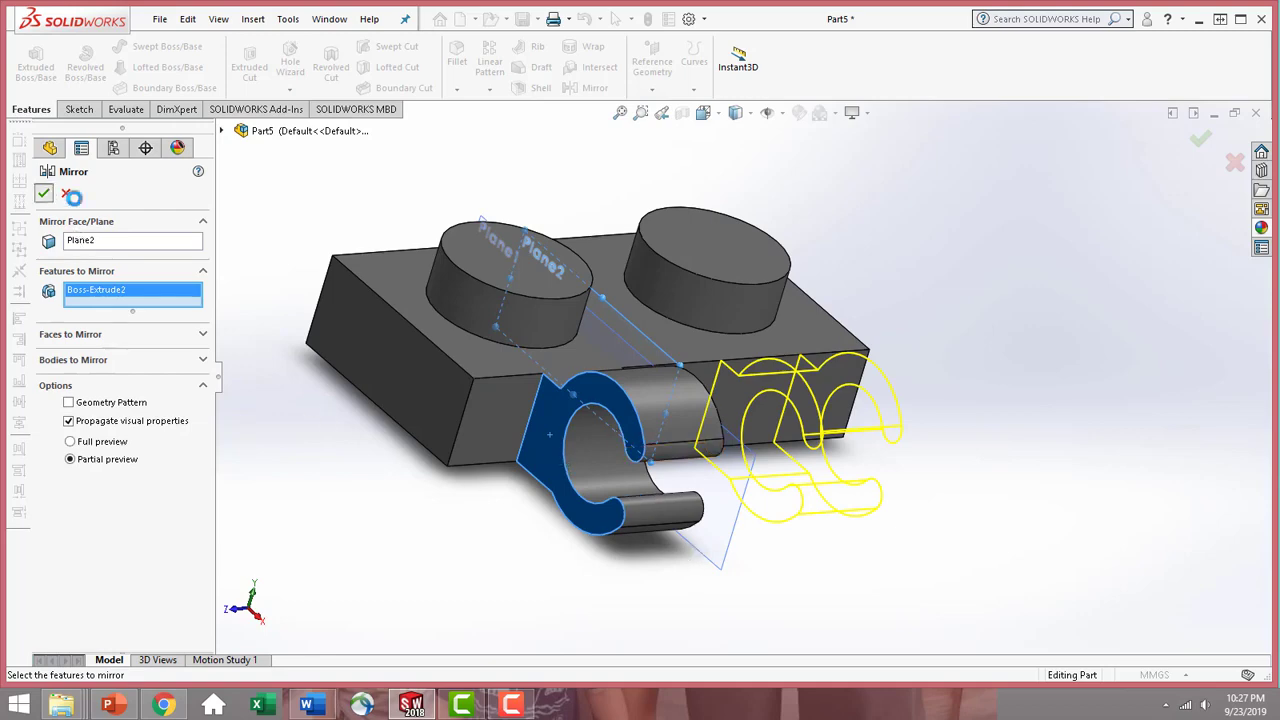
pyautogui.moveTo(834, 537); pyautogui.dragTo(667, 335, button='middle')
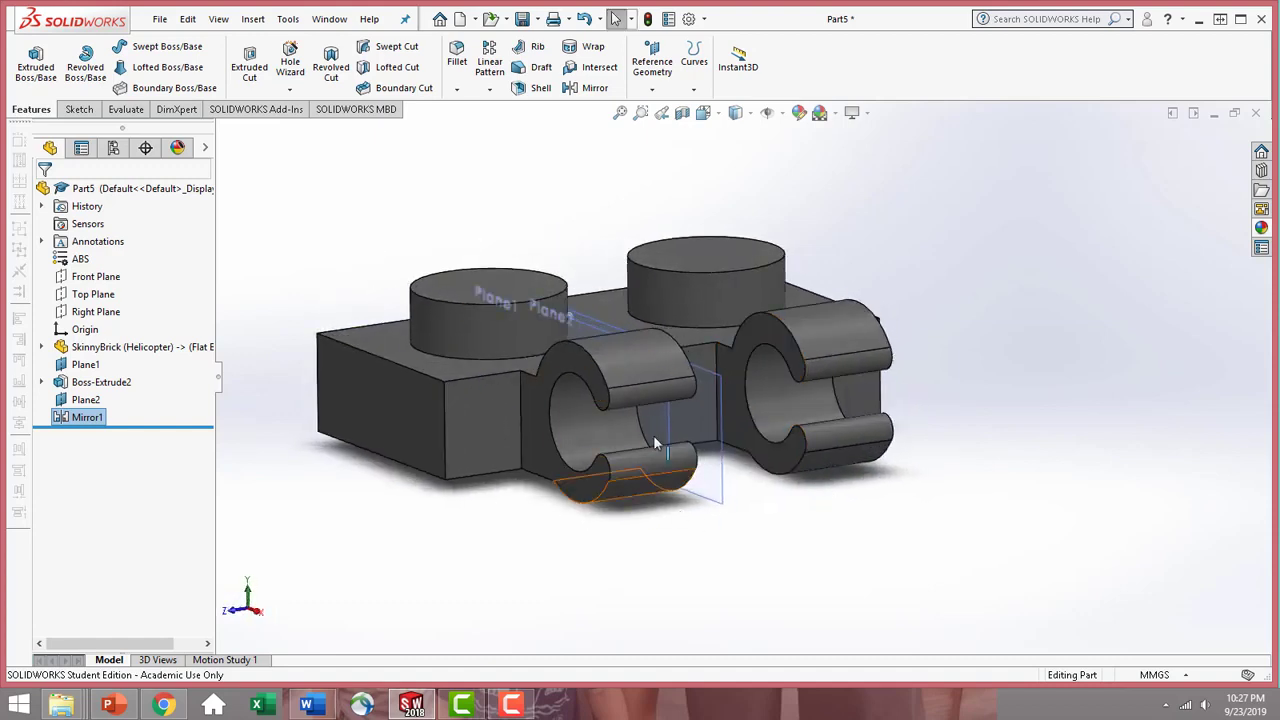
pyautogui.click(297, 522)
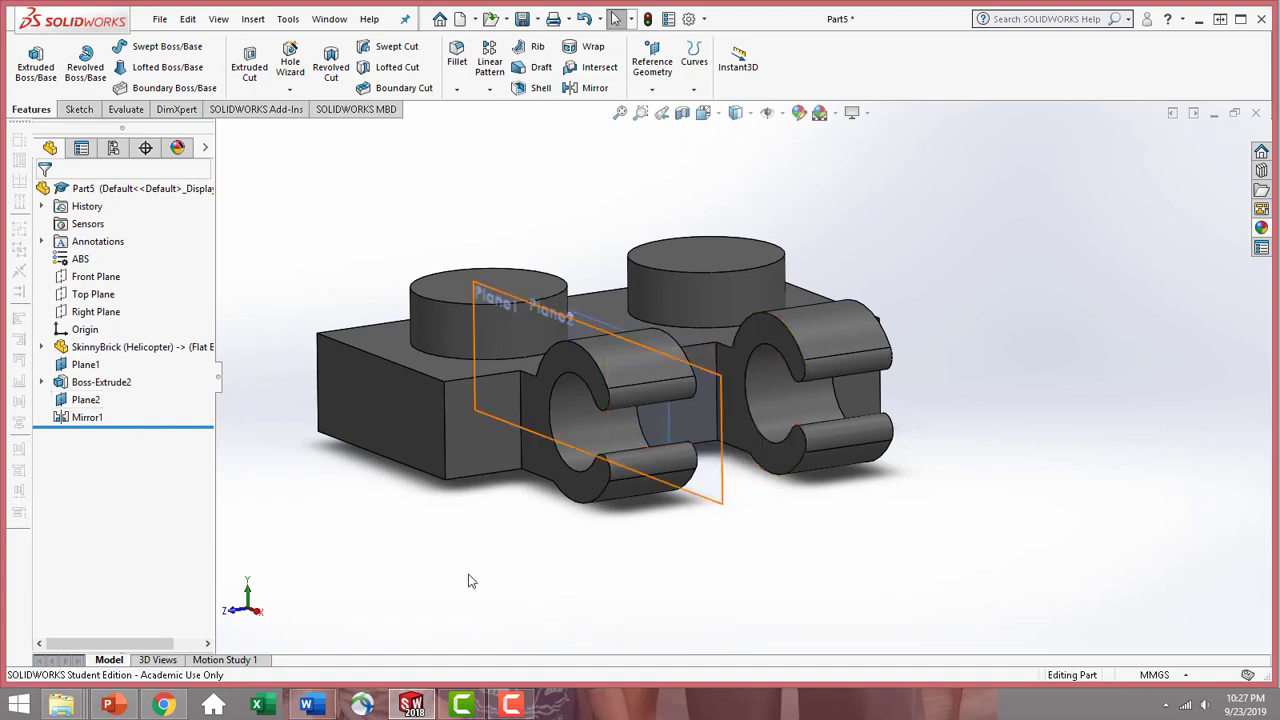
# - Hide both reference planes, Plane2 and Plane1
pyautogui.click(80, 403)
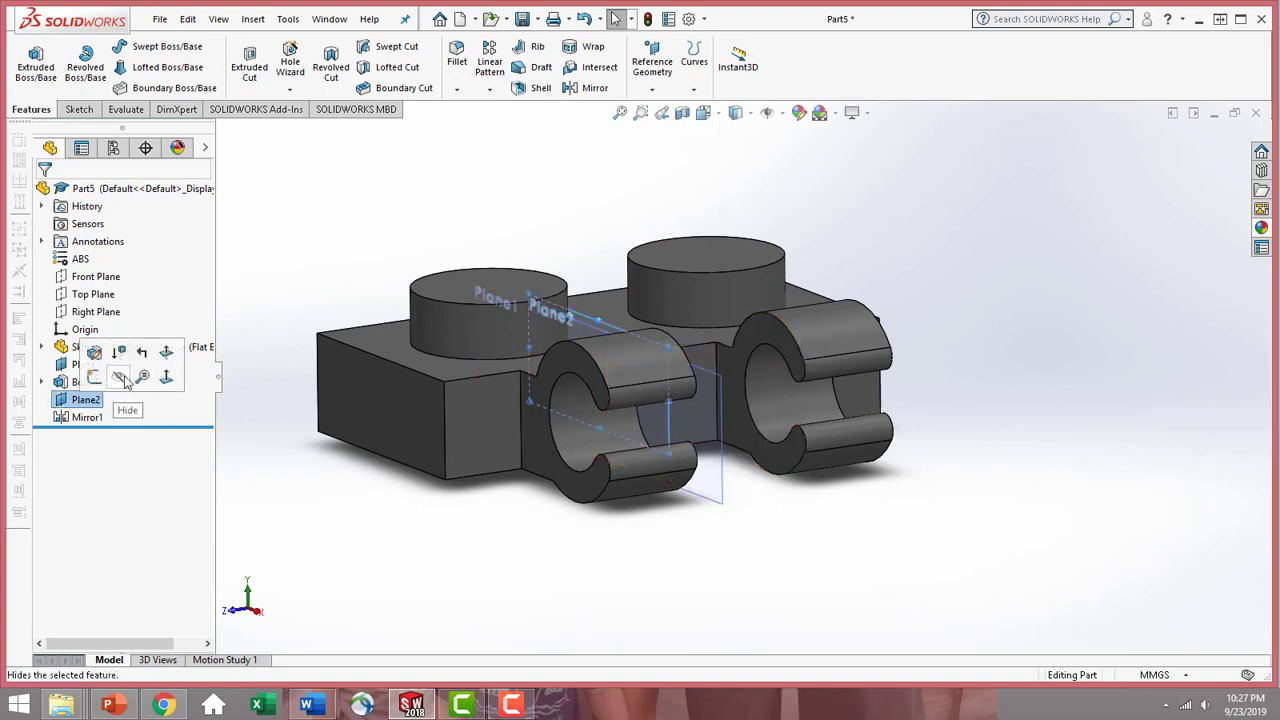
pyautogui.click(119, 379)
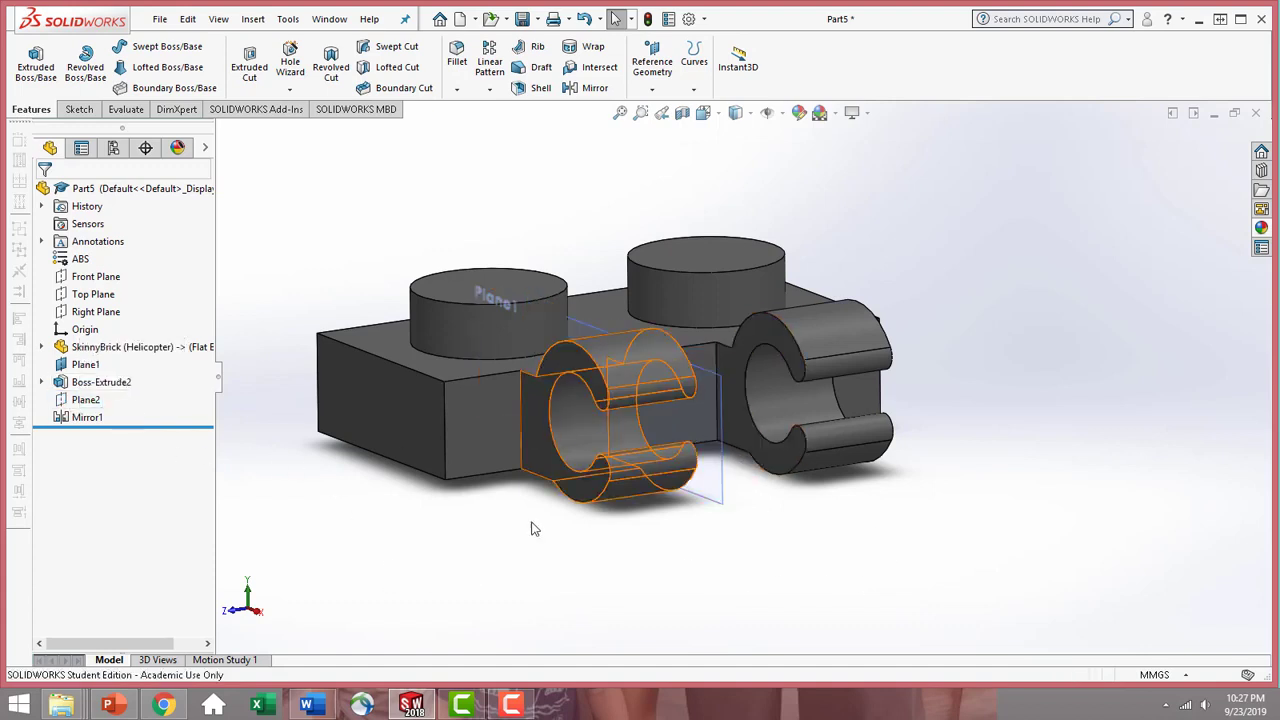
pyautogui.click(82, 364)
pyautogui.click(119, 344)
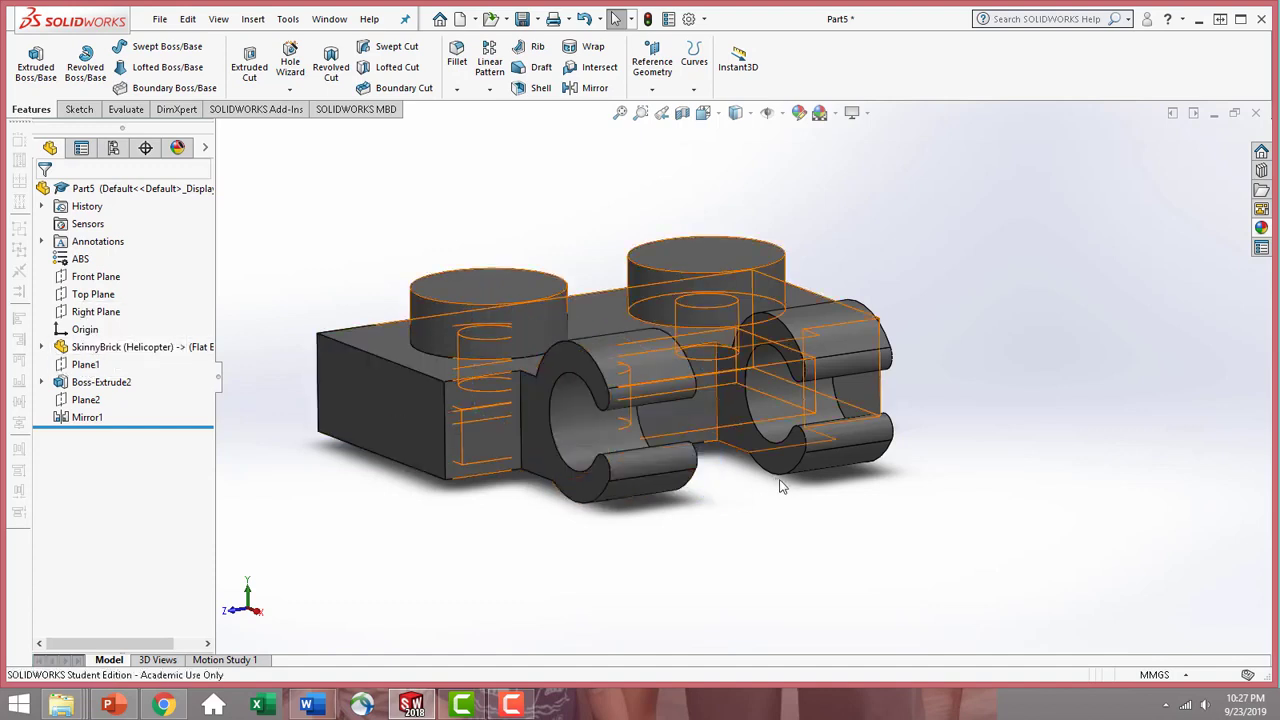
pyautogui.scroll(3, 803, 491)
pyautogui.moveTo(803, 491); pyautogui.dragTo(836, 474, button='middle')
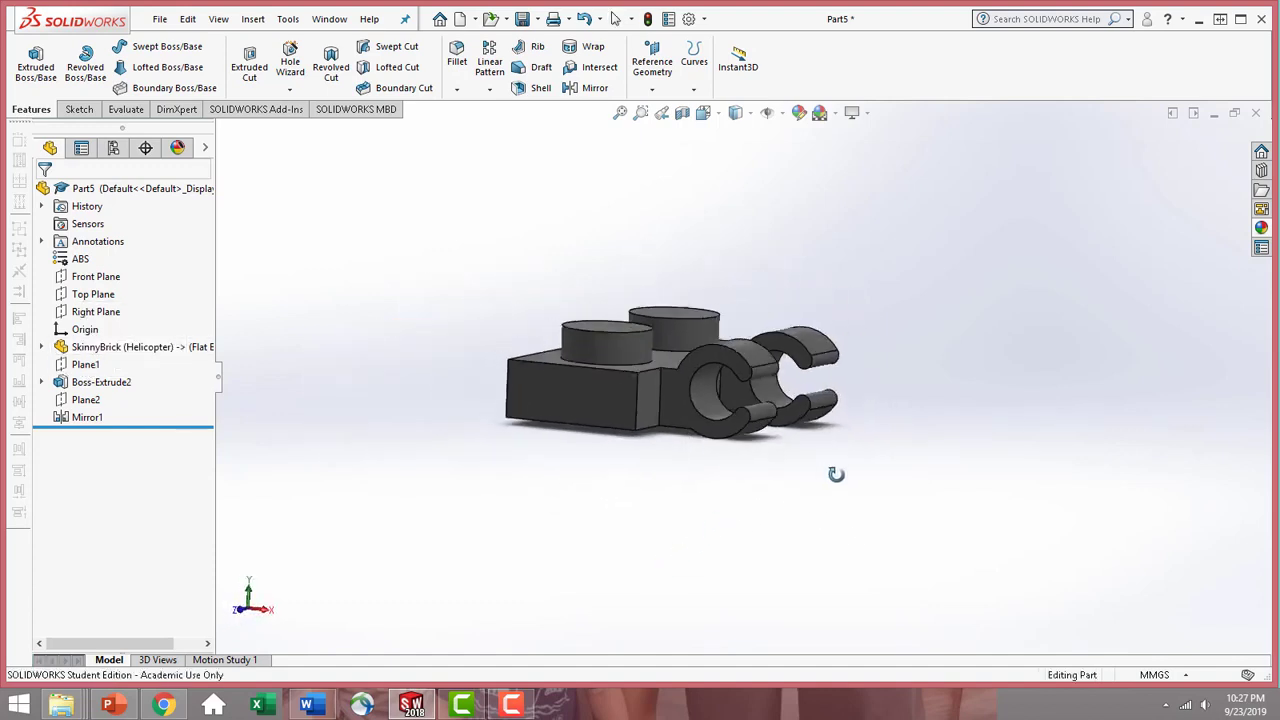
# - Save the part as 4556157 in the LEGO PARTS (Helicopter) folder and close it
pyautogui.click(160, 19)
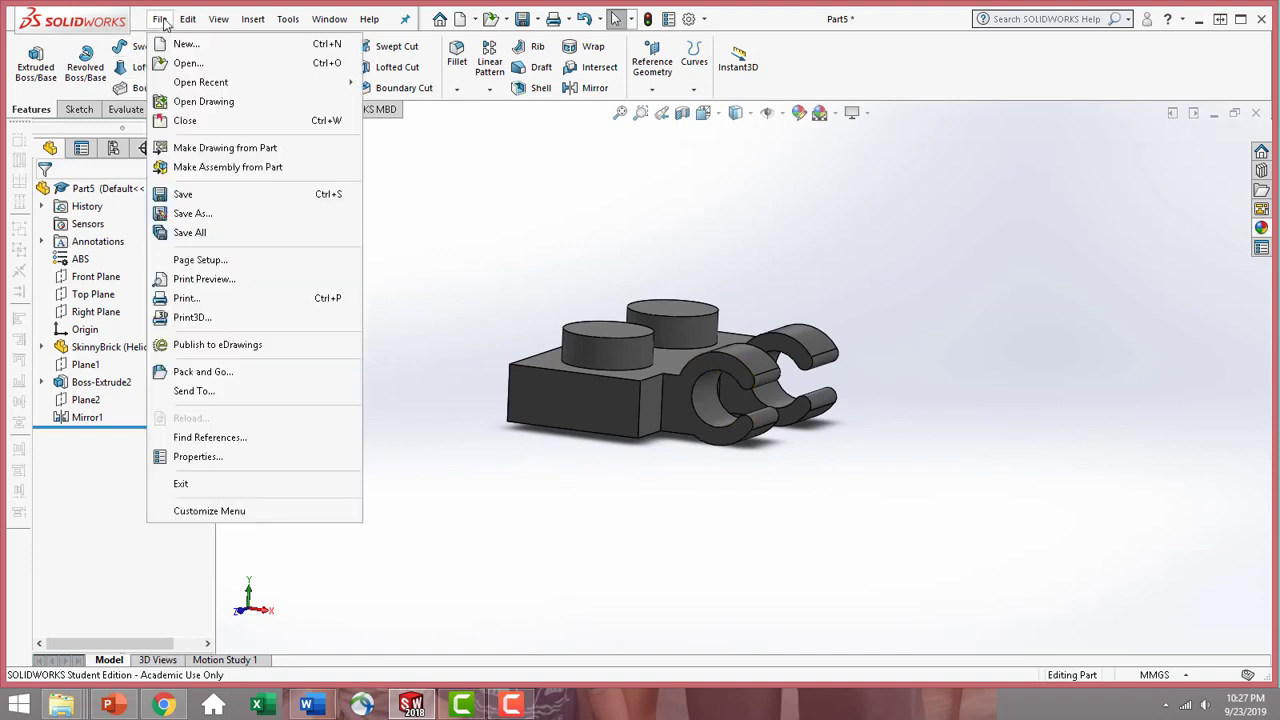
pyautogui.click(195, 213)
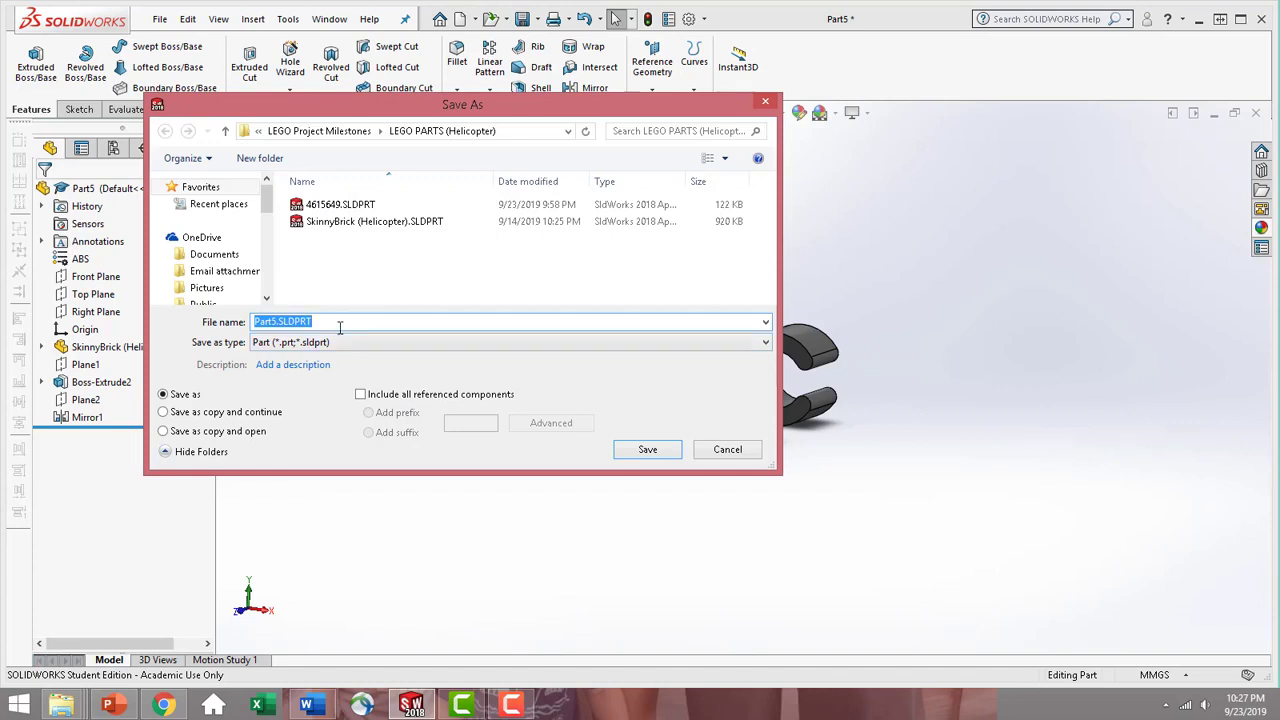
pyautogui.write('4556157')
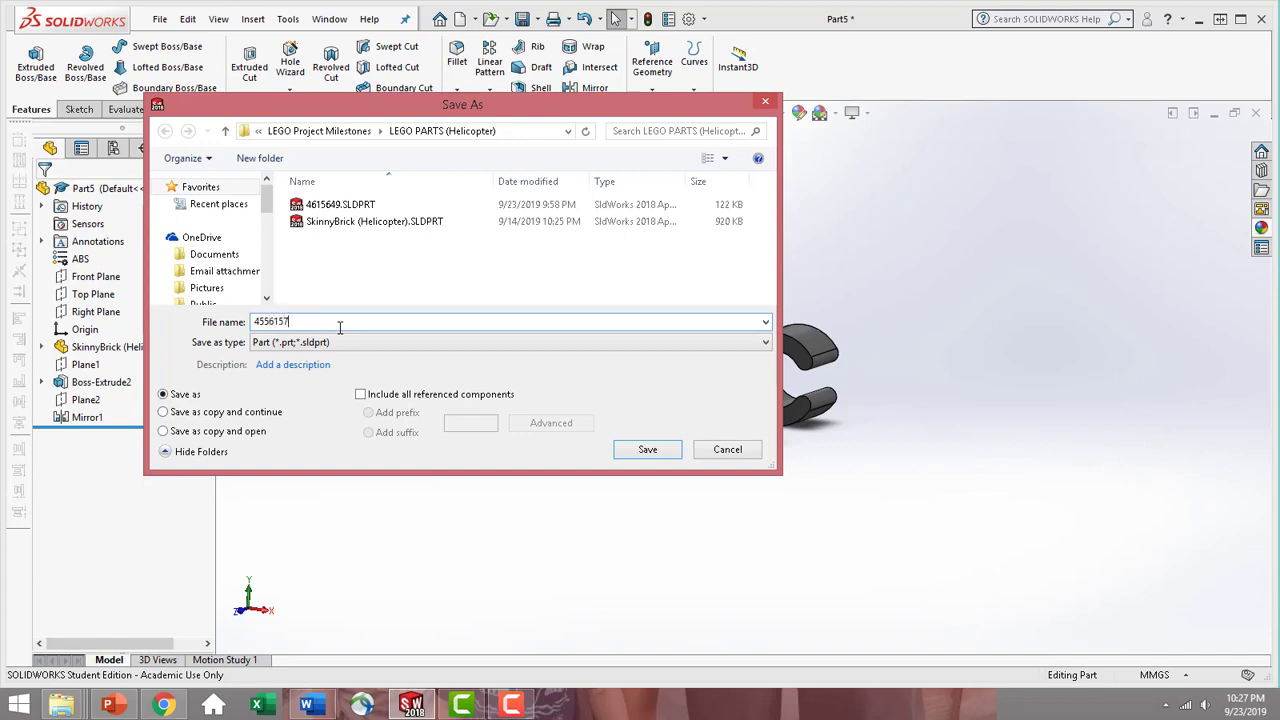
pyautogui.click(670, 455)
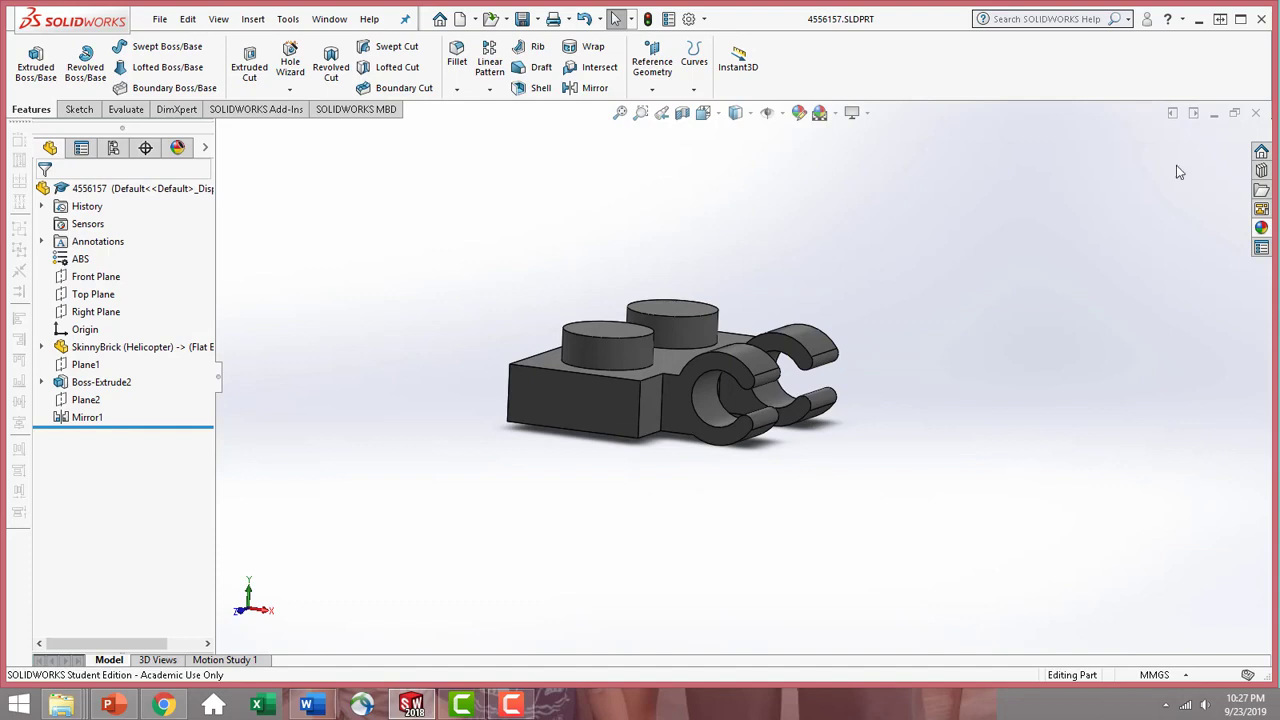
pyautogui.click(1254, 118)
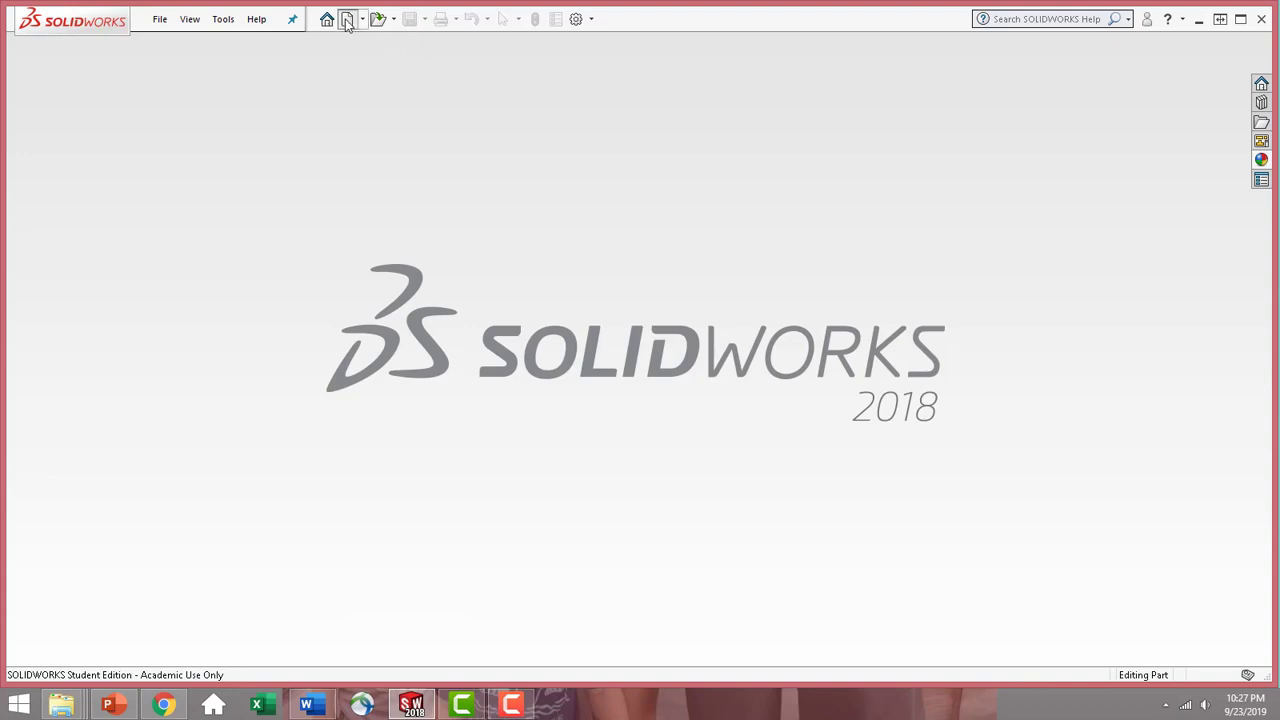
# - Create a new part document and set its units to MMGS
pyautogui.click(347, 20)
pyautogui.doubleClick(779, 276)
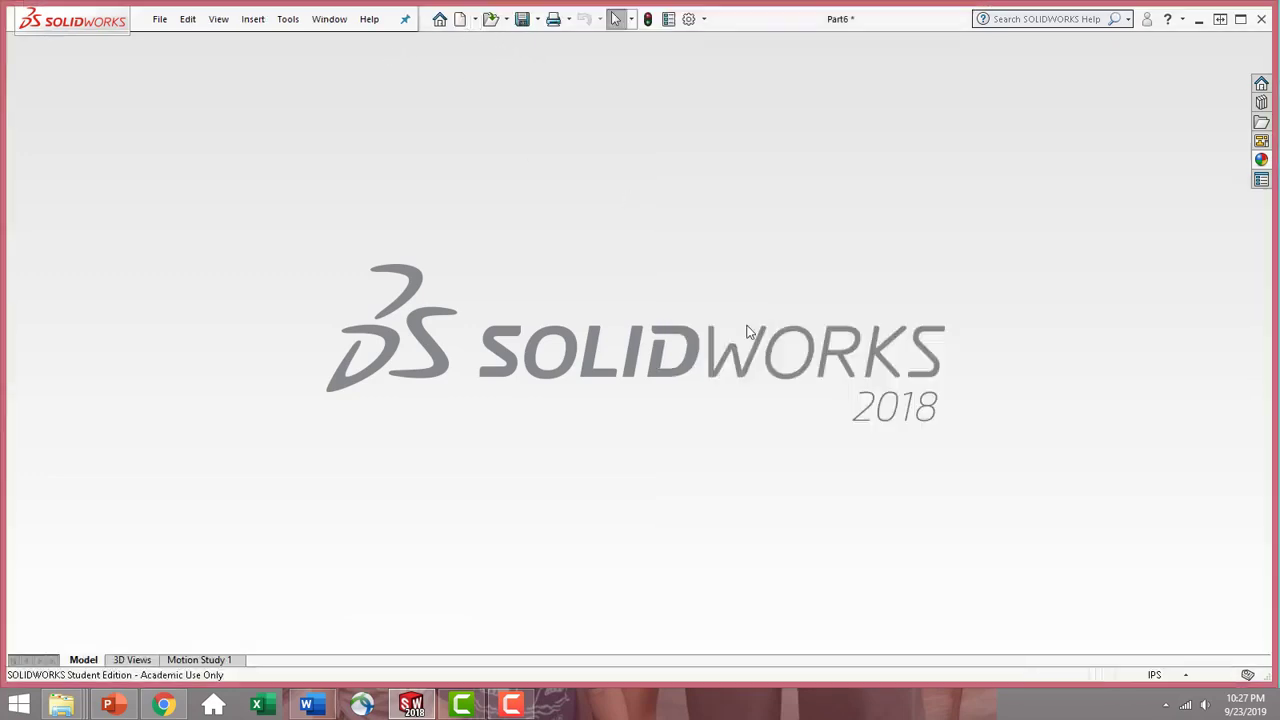
pyautogui.click(1186, 676)
pyautogui.click(1135, 606)
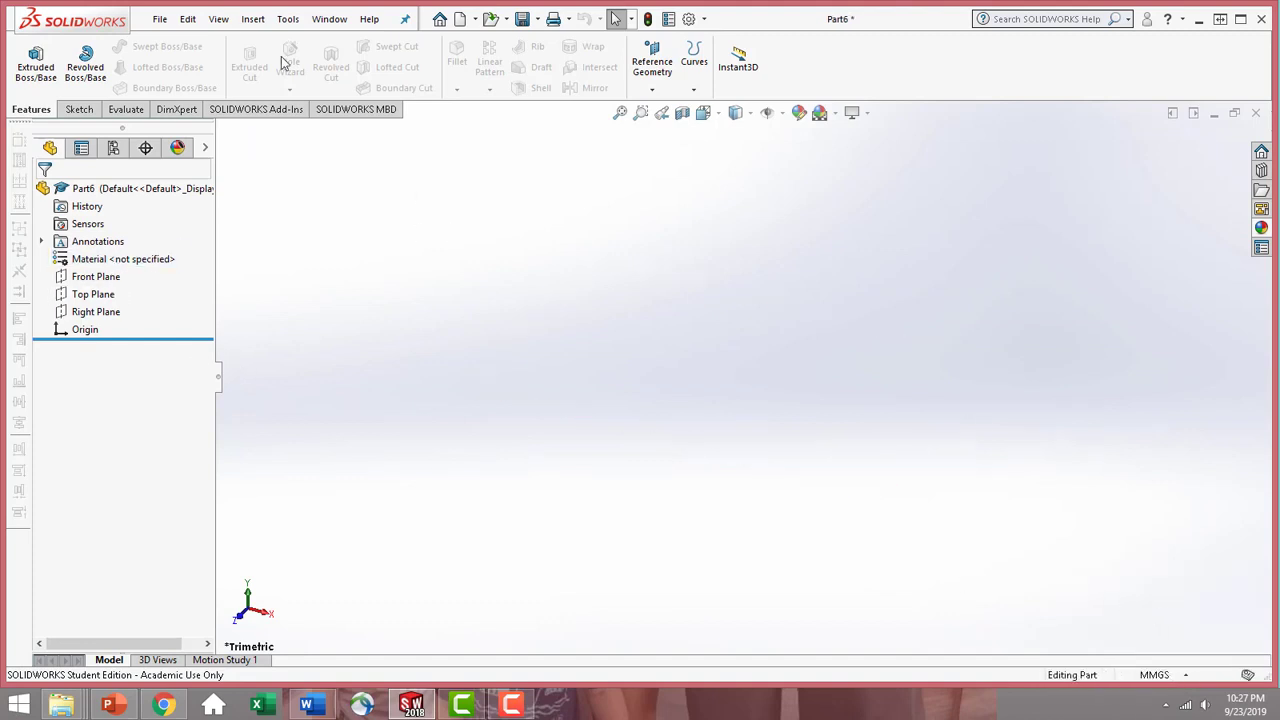
# - Insert the SkinnyBrick (Helicopter) part into the new document as the base part
pyautogui.click(252, 19)
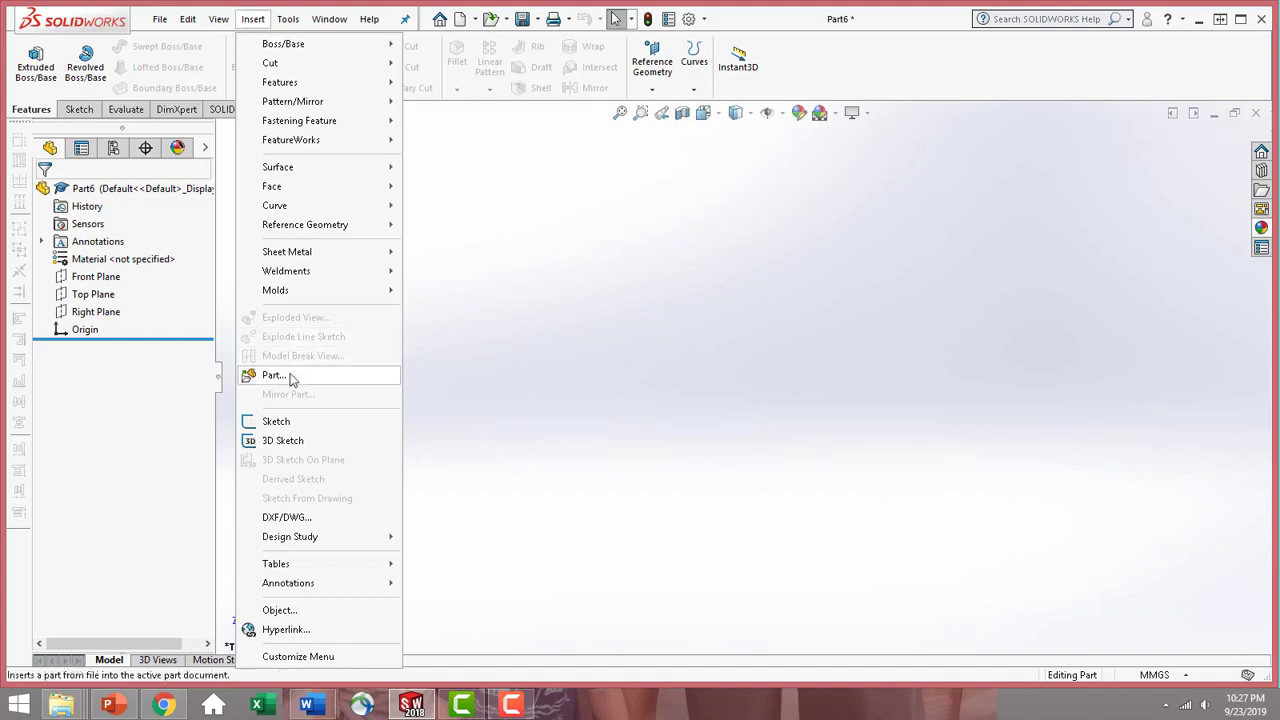
pyautogui.click(288, 376)
pyautogui.doubleClick(594, 250)
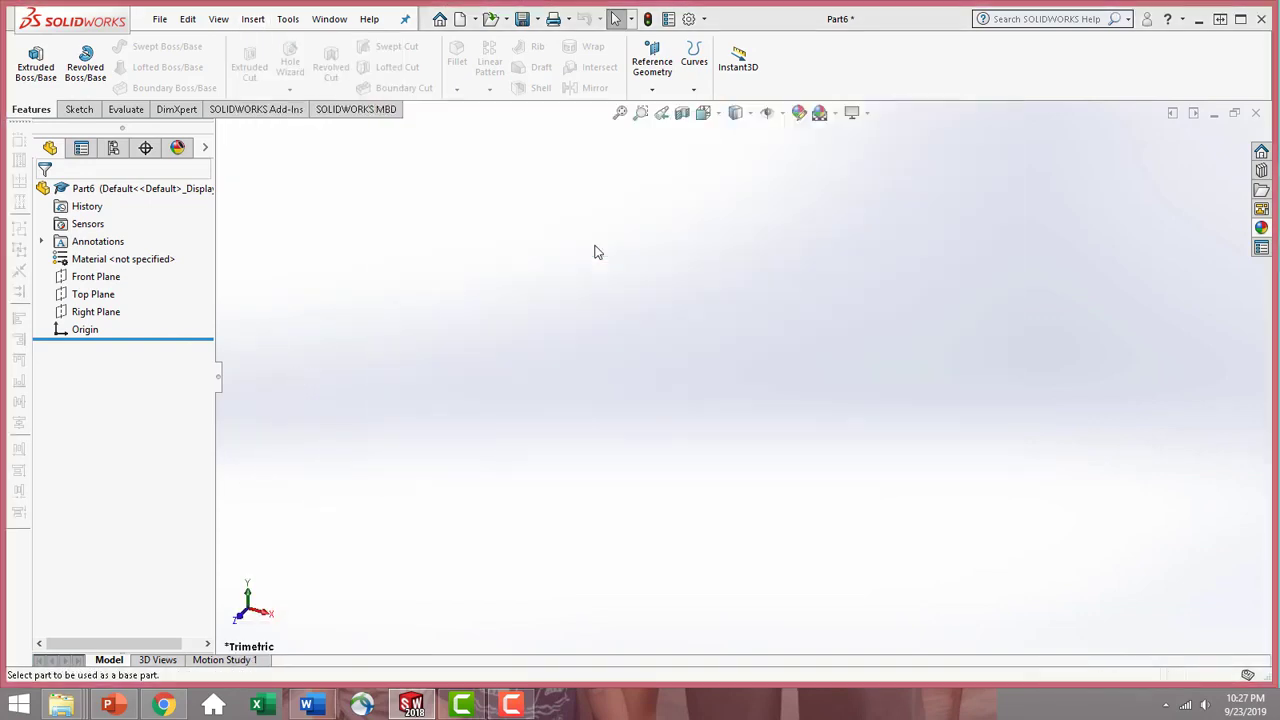
pyautogui.click(608, 408)
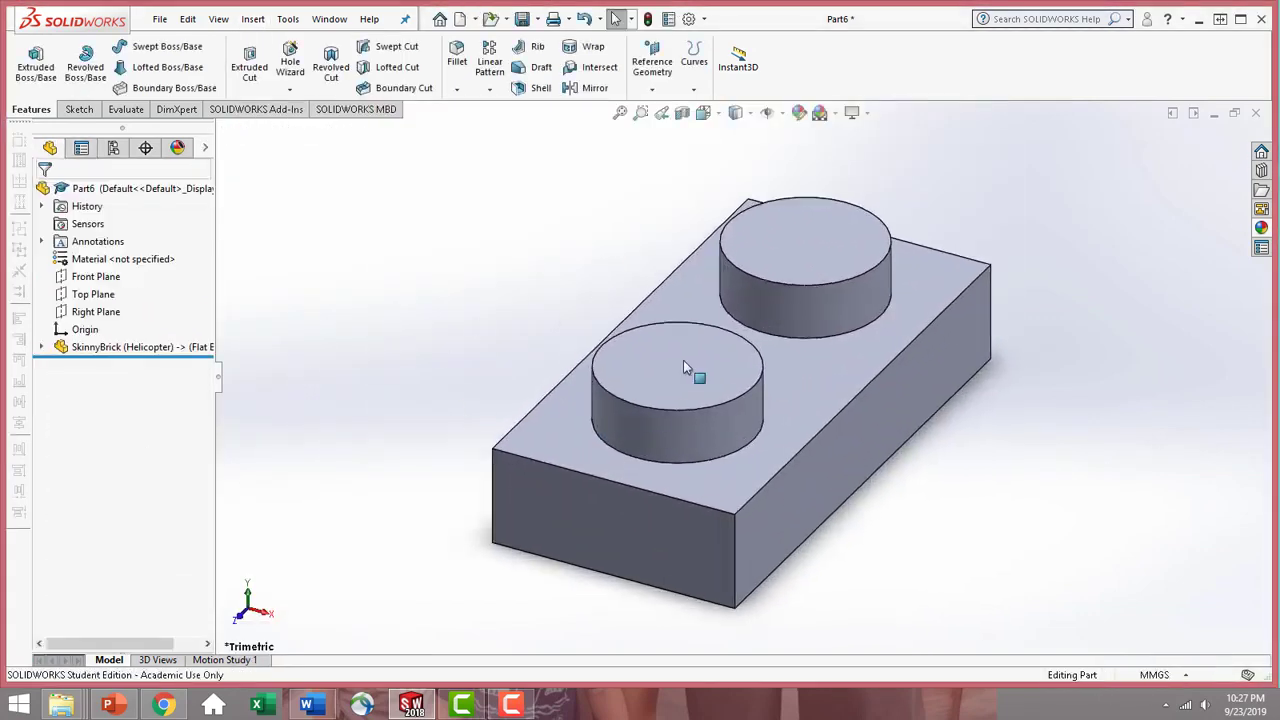
# - Assign the ABS plastic material to the part
pyautogui.click(130, 262)
pyautogui.rightClick(130, 262)
pyautogui.click(166, 278)
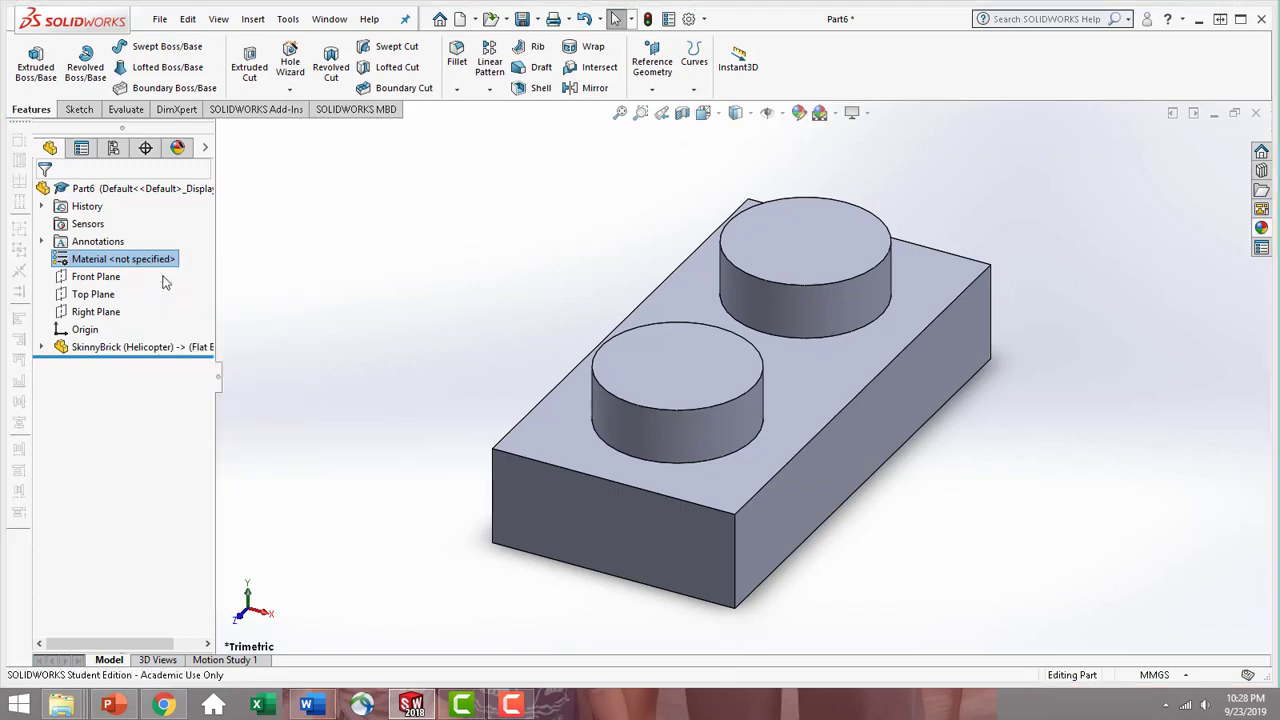
pyautogui.moveTo(562, 297); pyautogui.dragTo(571, 480)
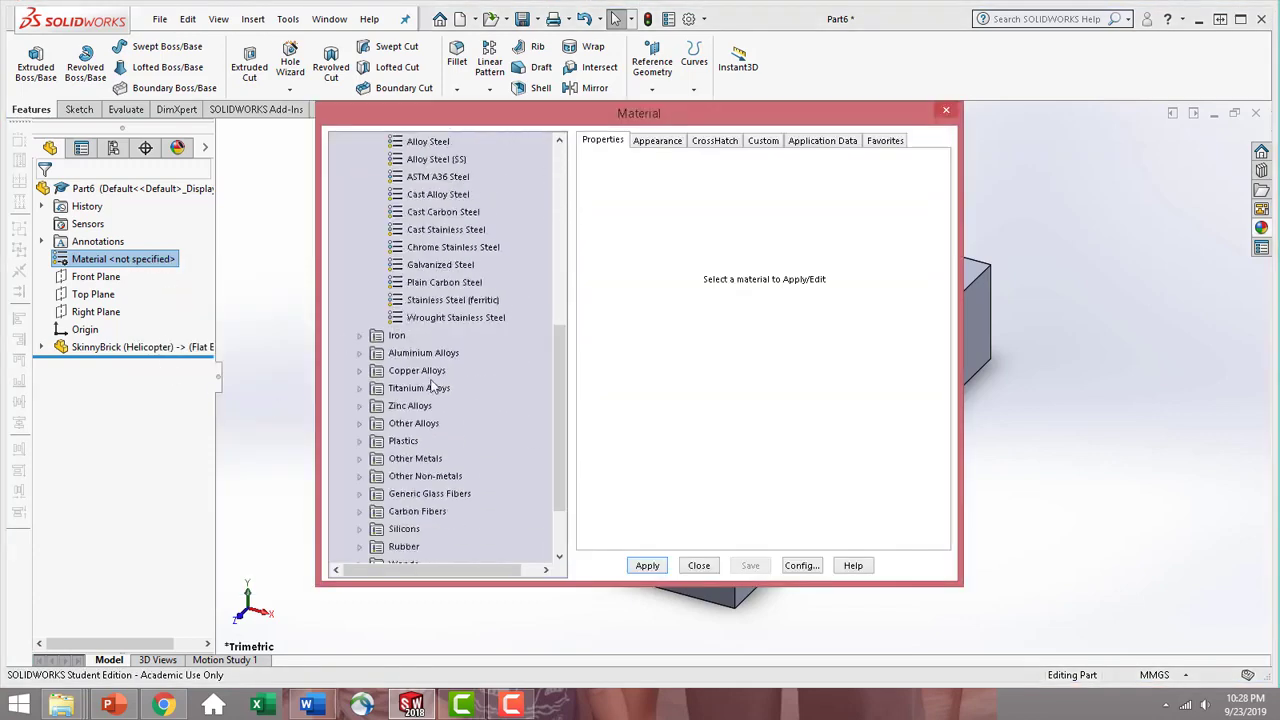
pyautogui.click(413, 441)
pyautogui.doubleClick(413, 441)
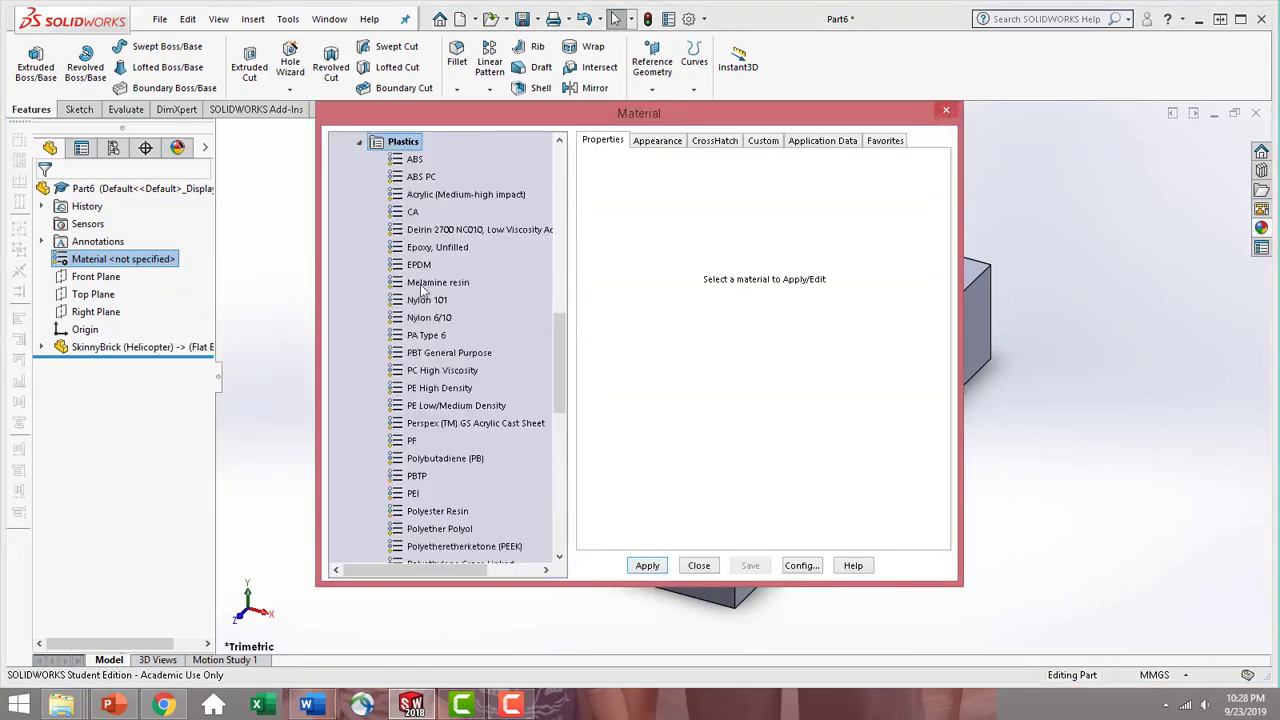
pyautogui.click(418, 162)
pyautogui.click(648, 566)
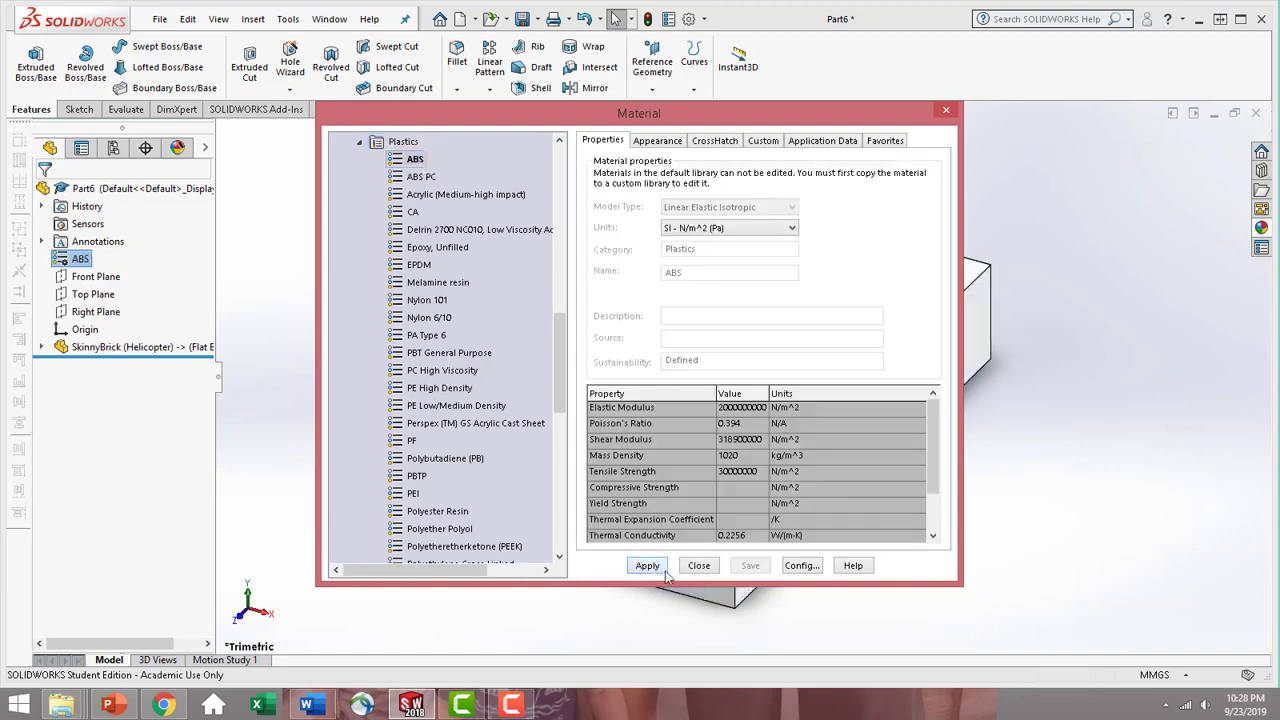
pyautogui.click(699, 566)
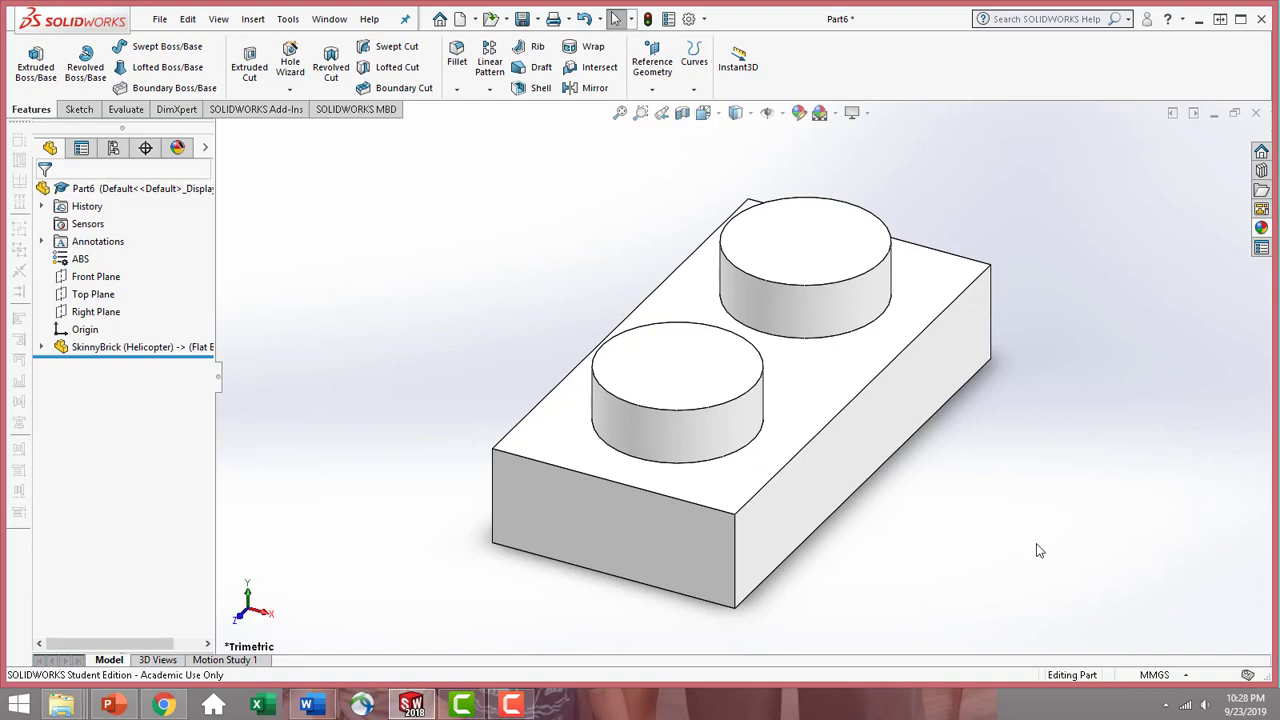
# - Change the whole part's appearance color to gray from the standard swatches
pyautogui.click(851, 380)
pyautogui.click(993, 304)
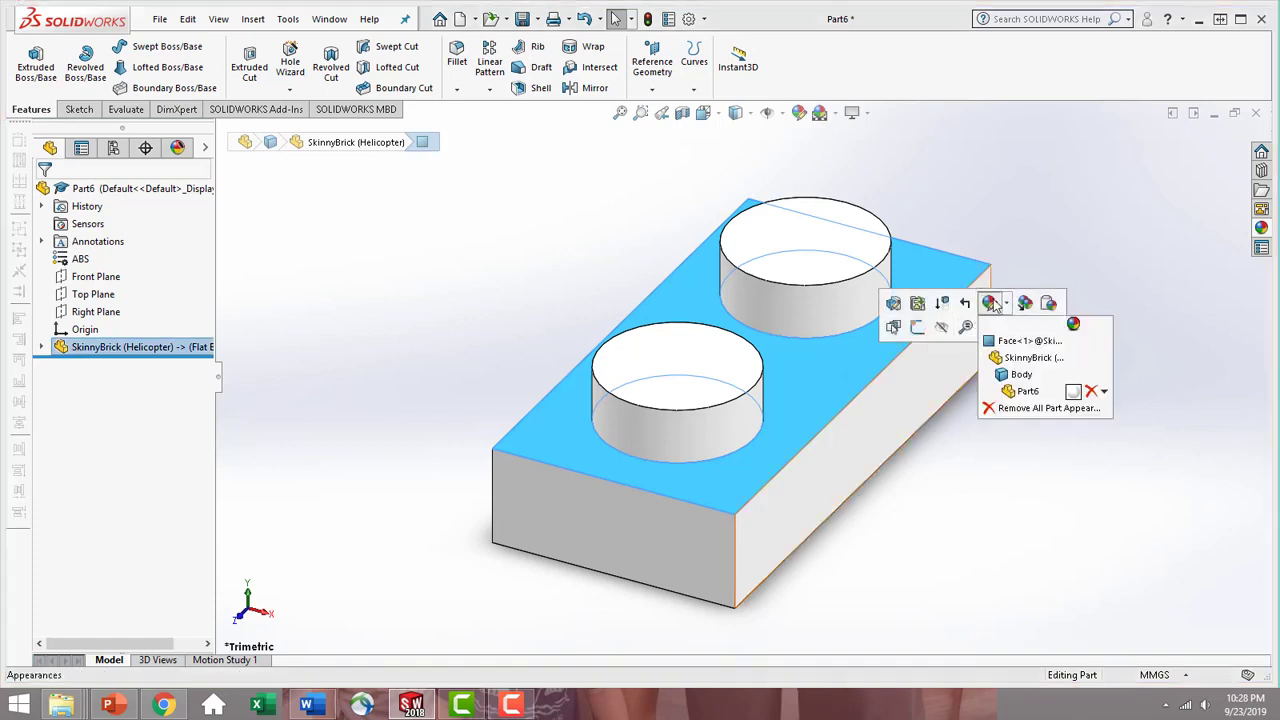
pyautogui.click(1030, 398)
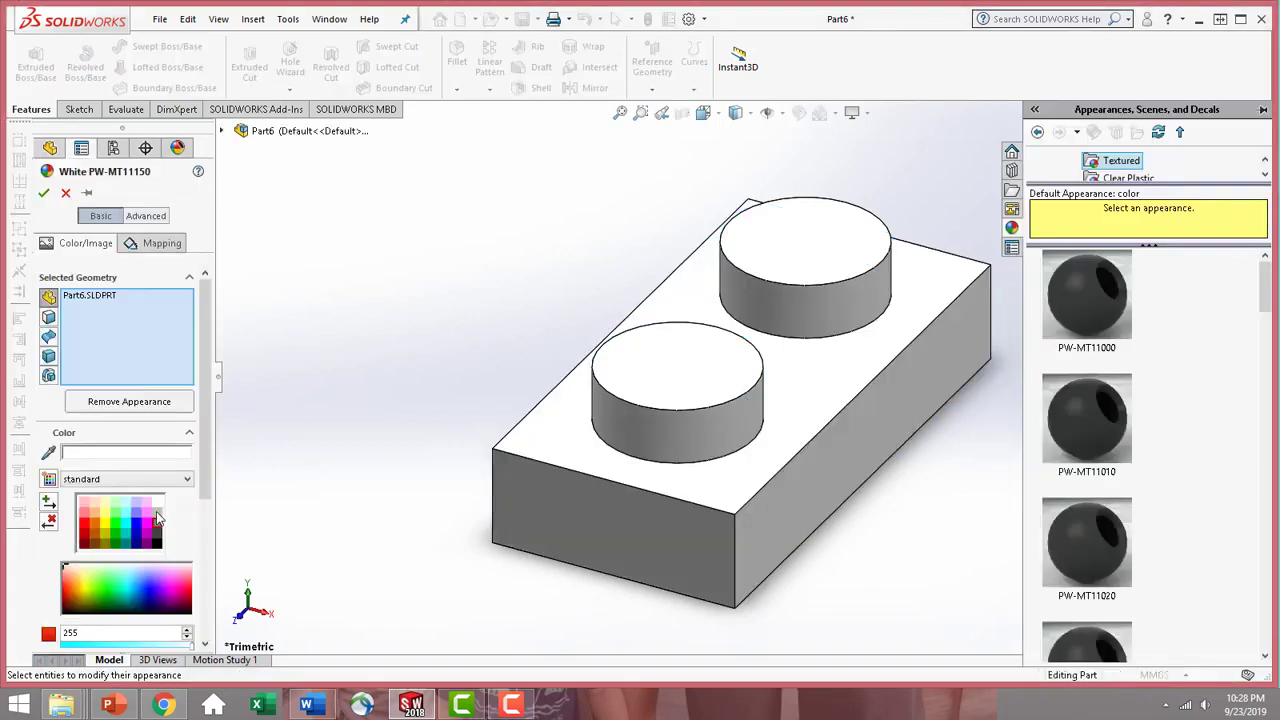
pyautogui.click(157, 513)
pyautogui.click(43, 192)
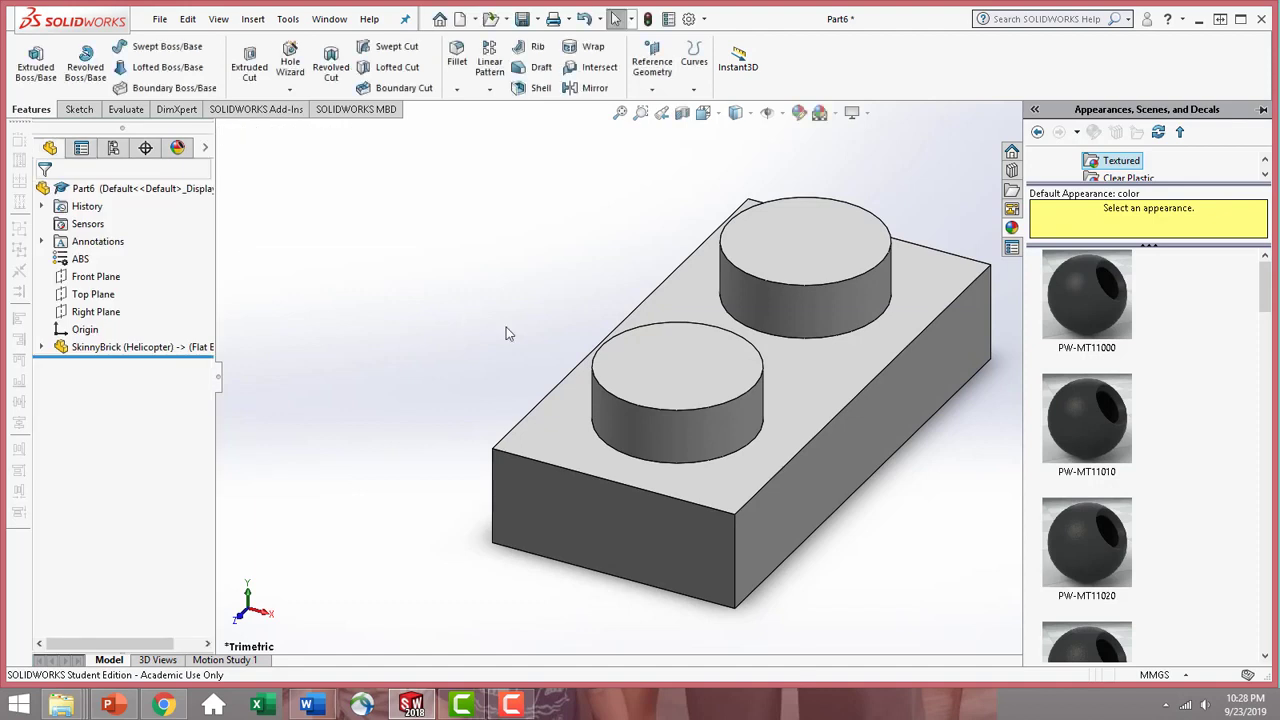
# - Start a sketch on the brick's long side face, viewed normal to that face
pyautogui.scroll(3, 735, 488)
pyautogui.moveTo(722, 484); pyautogui.dragTo(846, 345, button='middle')
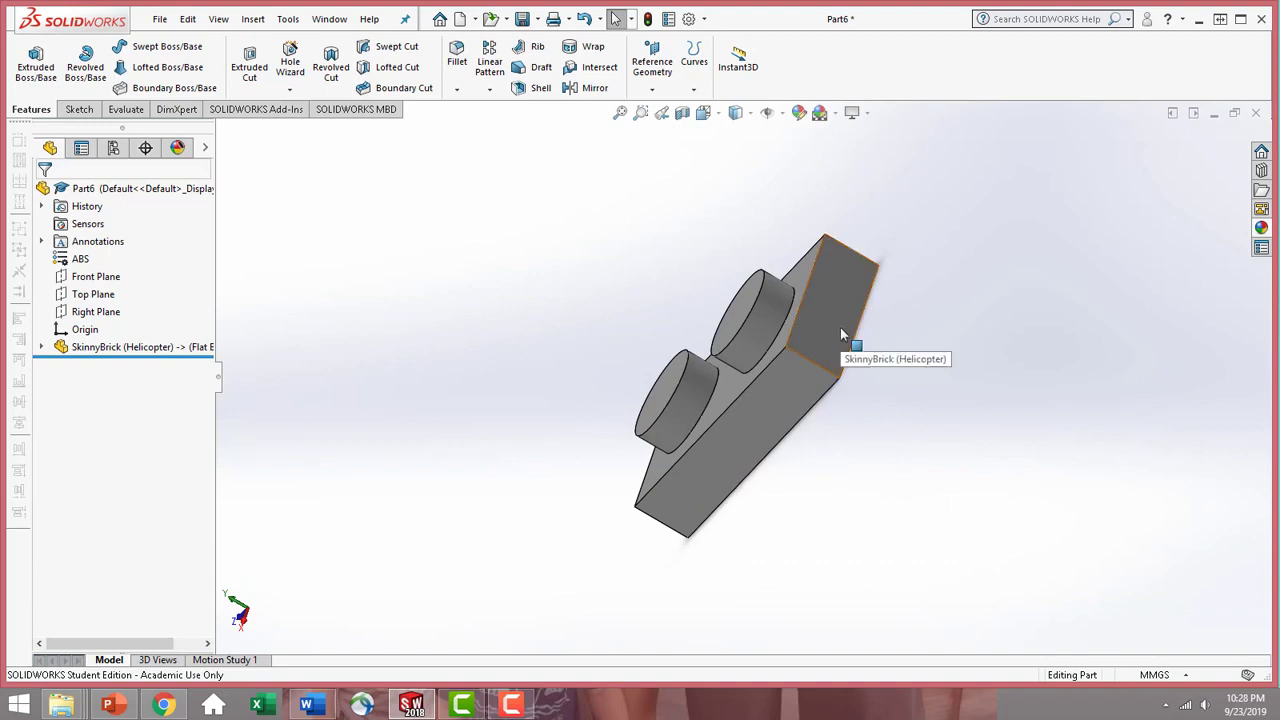
pyautogui.click(842, 335)
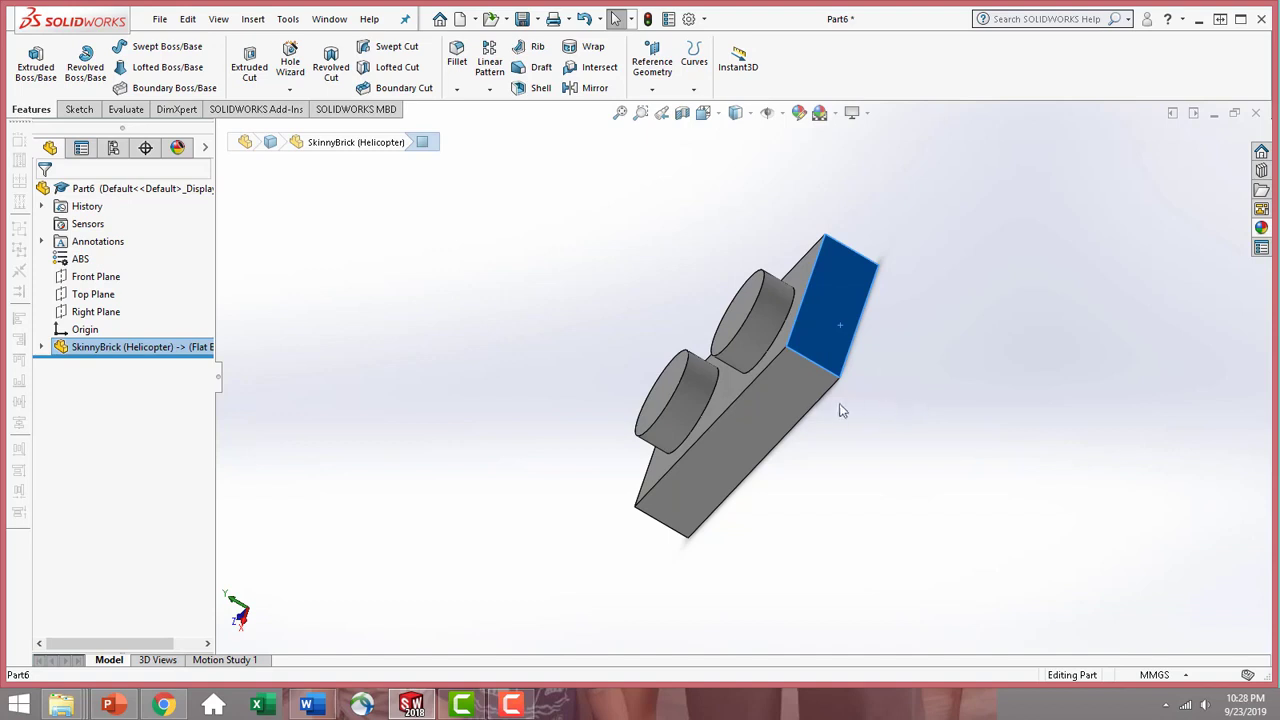
pyautogui.click(789, 396)
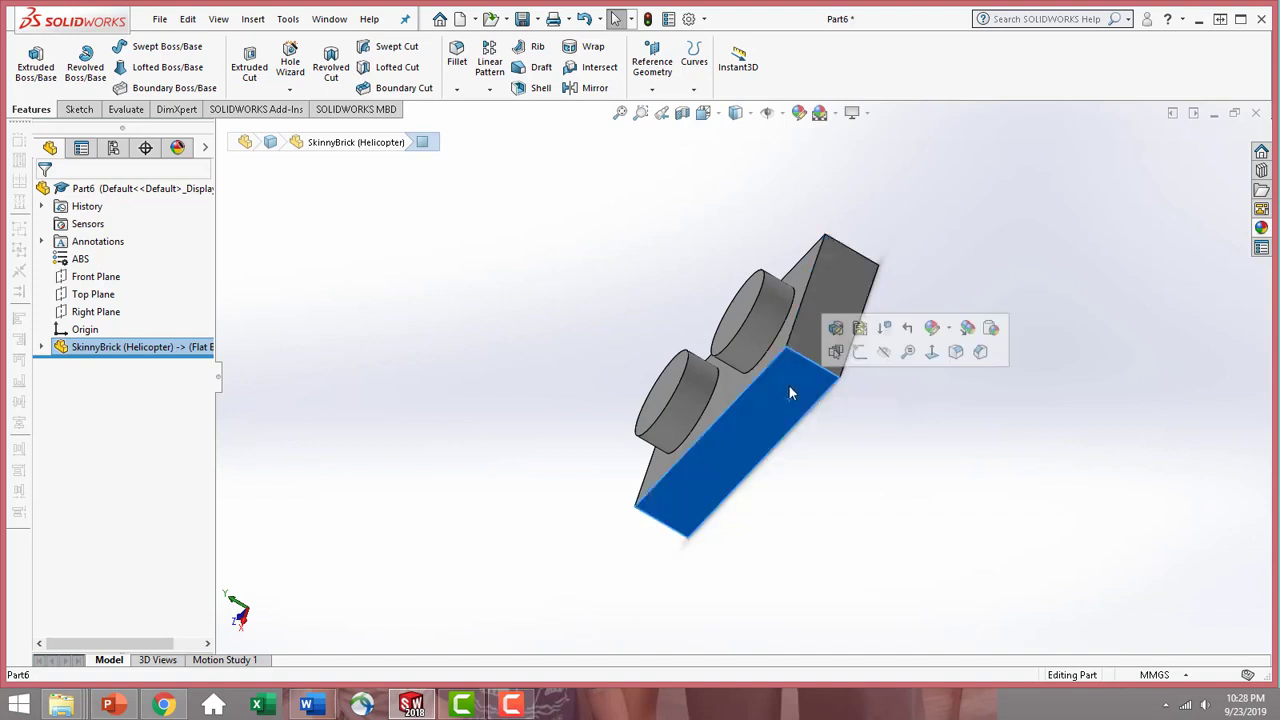
pyautogui.click(931, 352)
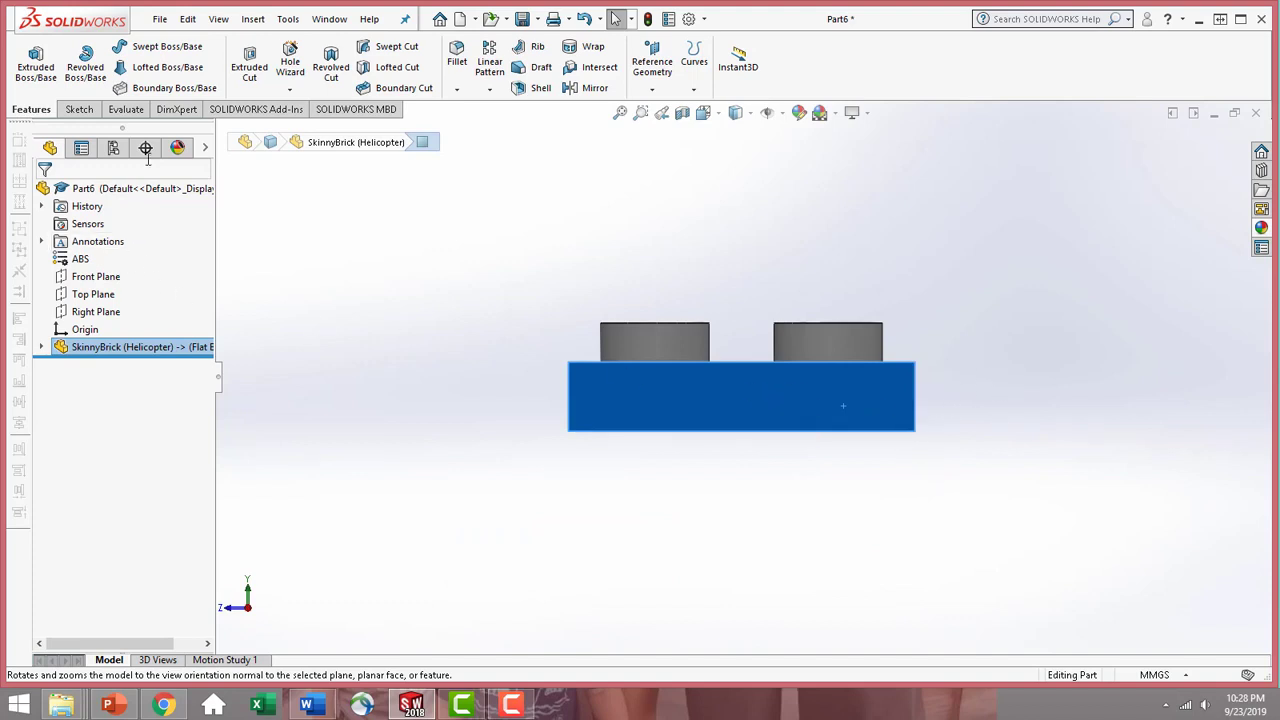
pyautogui.click(79, 109)
pyautogui.click(40, 62)
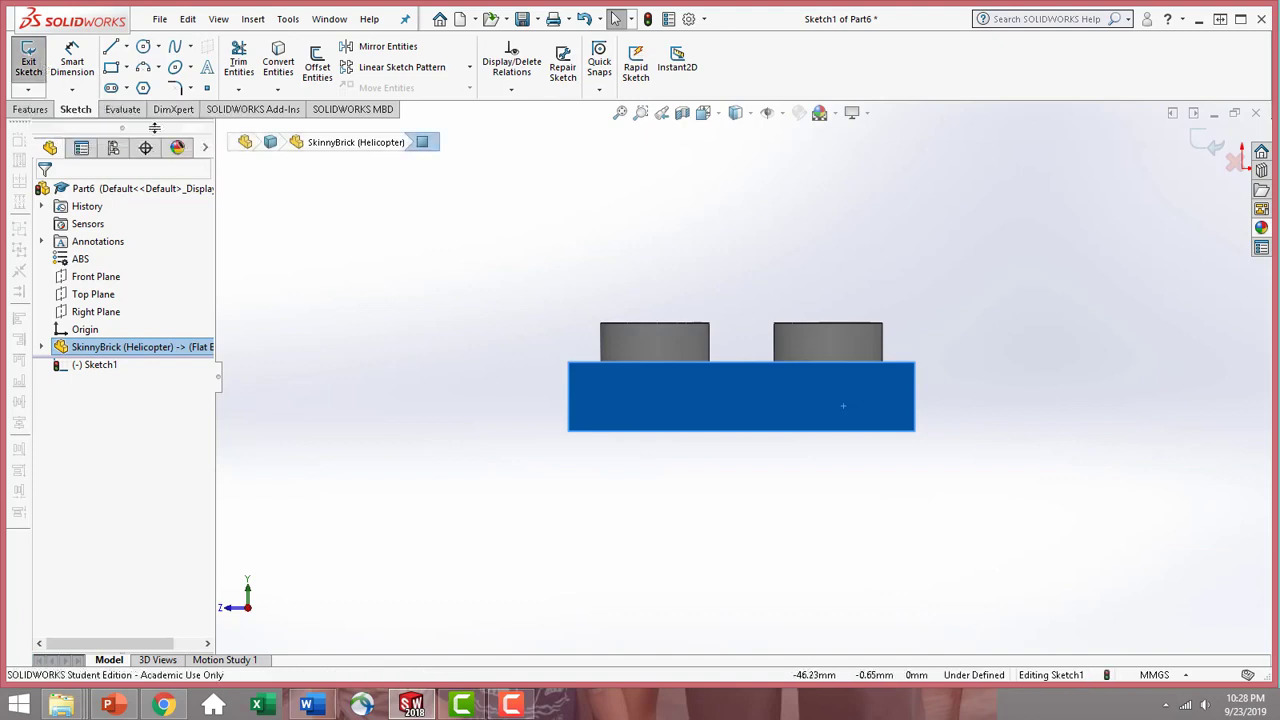
# - Sketch a closed profile off the brick's end edge with horizontal bottom line, rounded outer arc about 3.23 mm radius, and top line about 2.75 mm
pyautogui.click(110, 47)
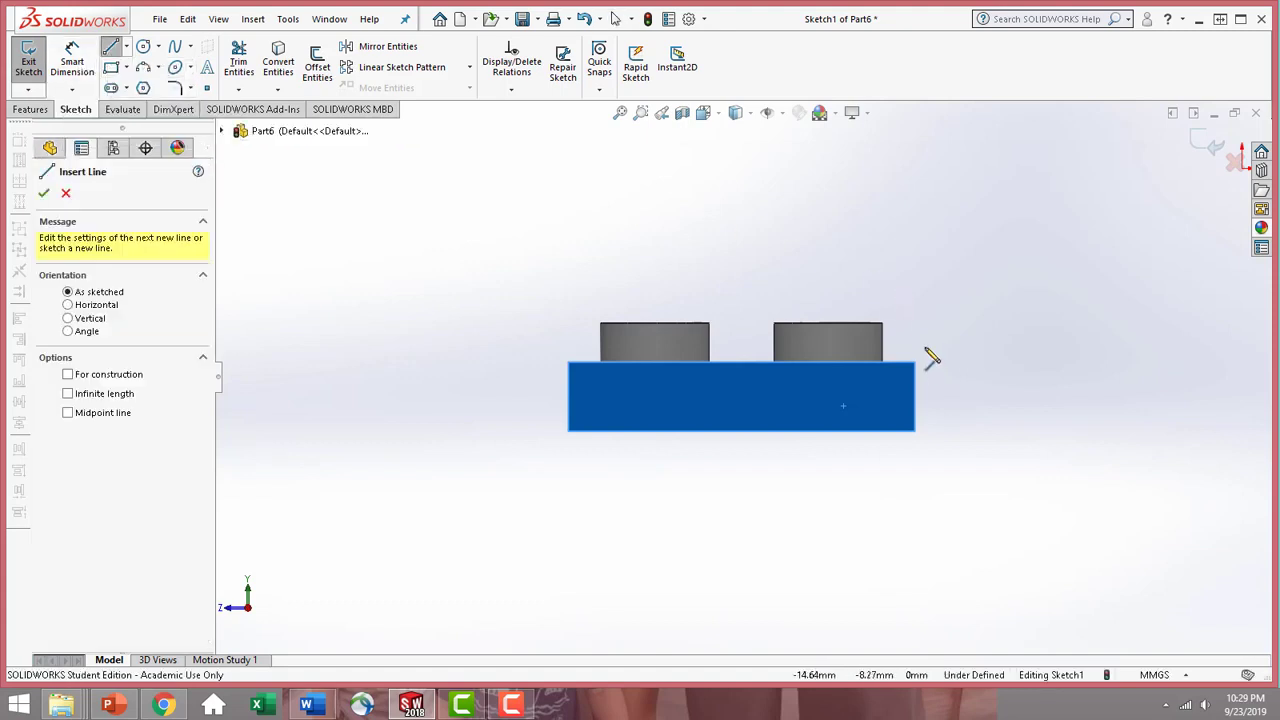
pyautogui.moveTo(914, 363); pyautogui.dragTo(915, 434)
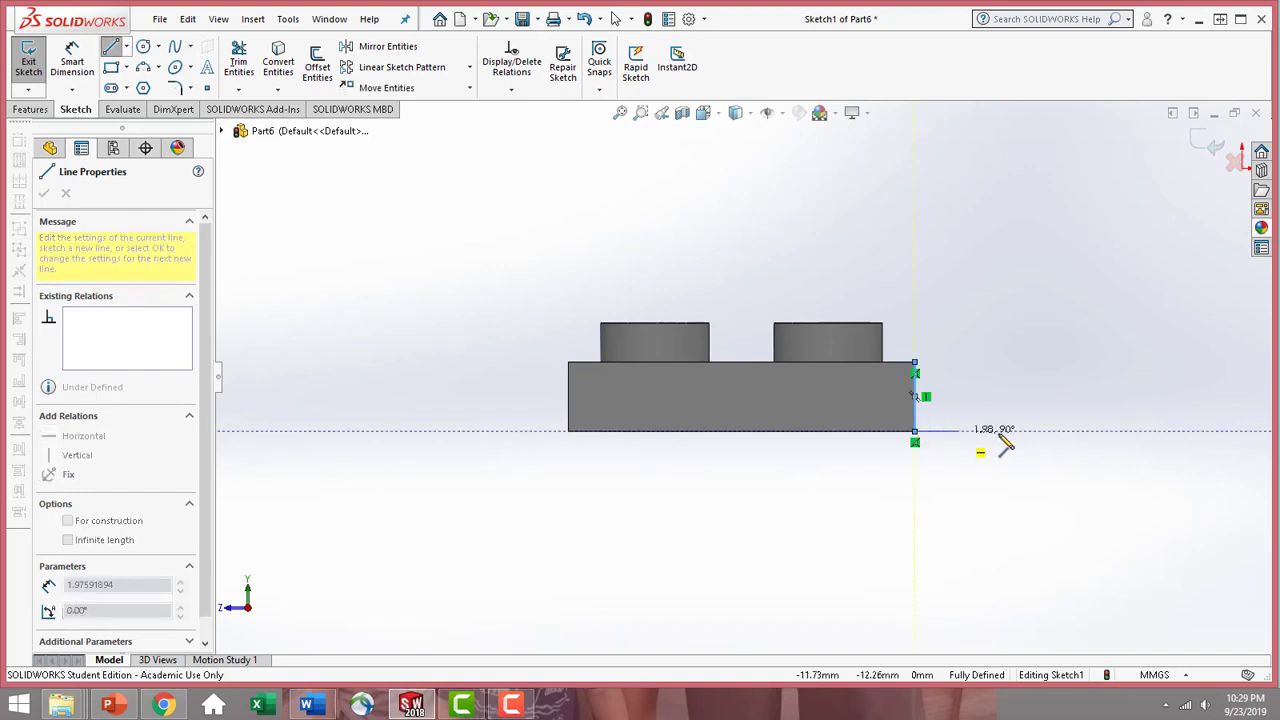
pyautogui.click(1054, 432)
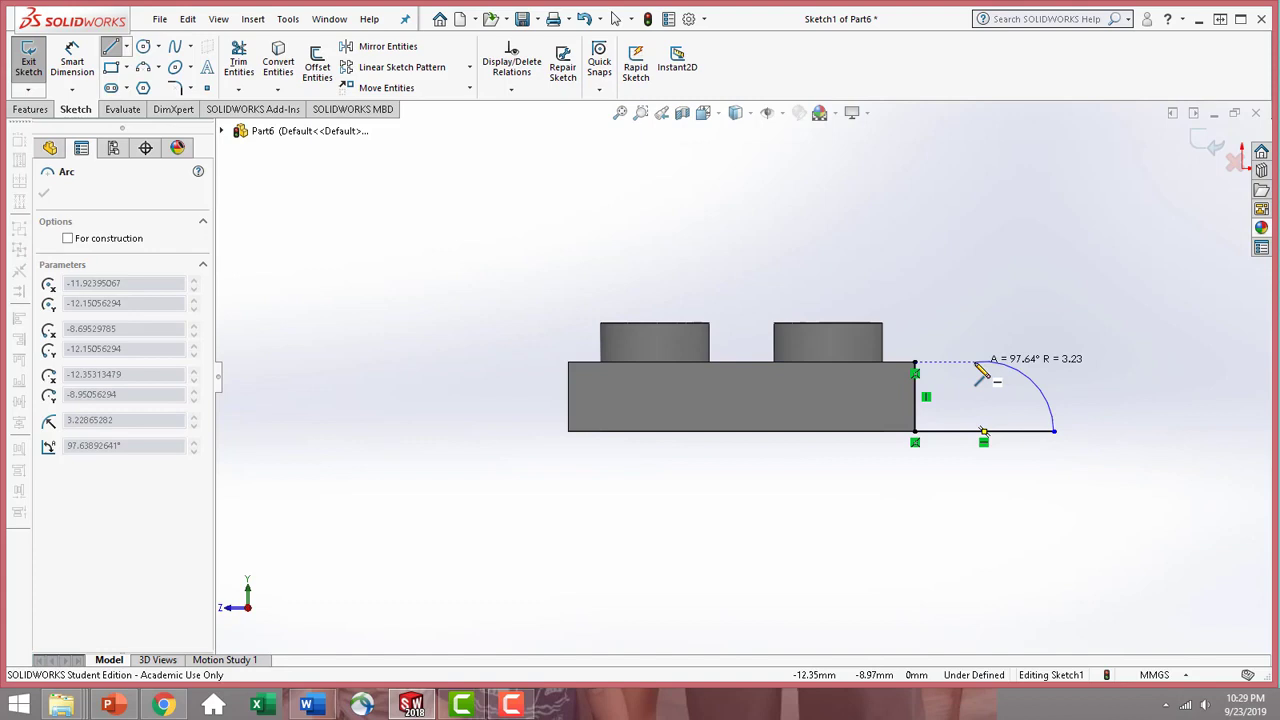
pyautogui.click(977, 363)
pyautogui.click(915, 362)
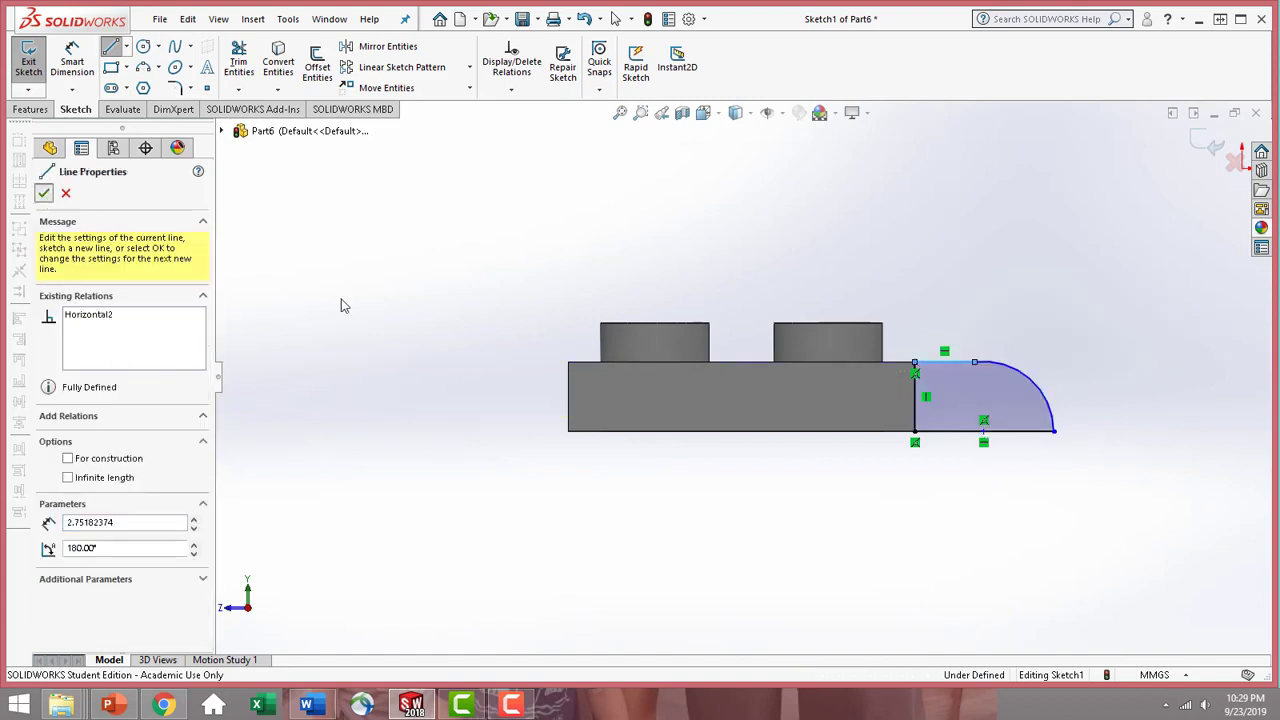
pyautogui.click(1031, 521)
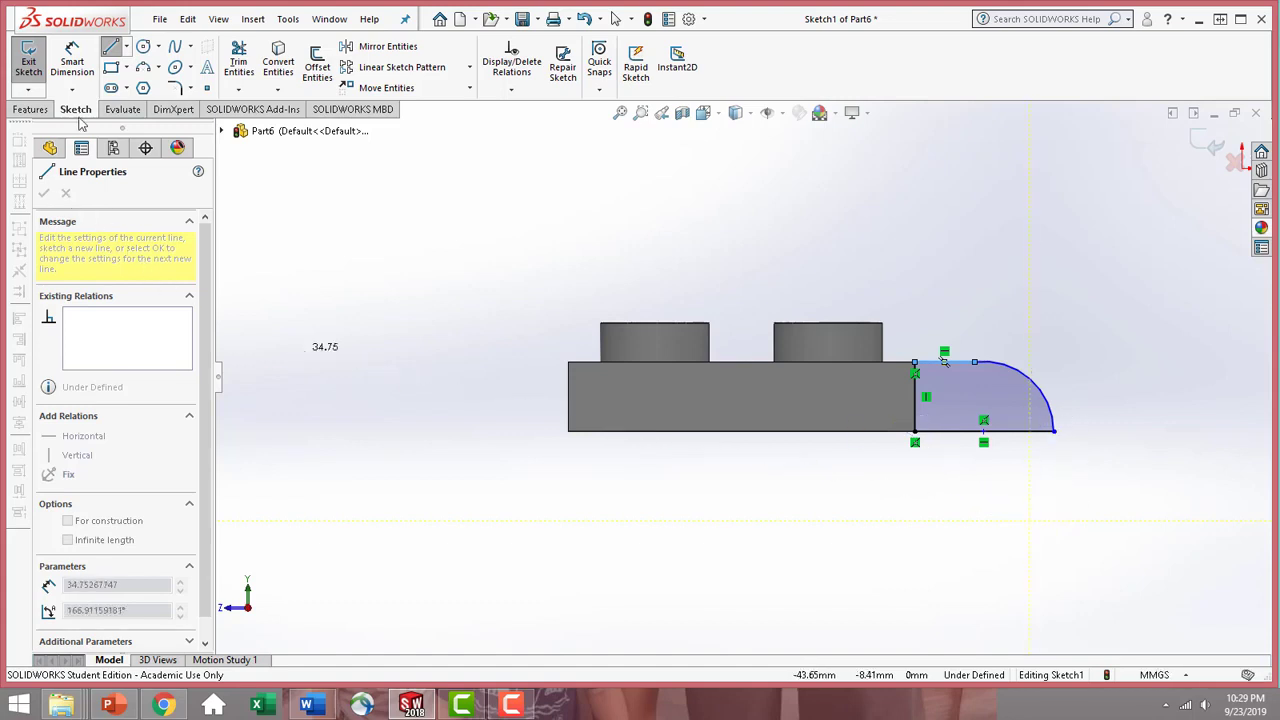
pyautogui.click(110, 46)
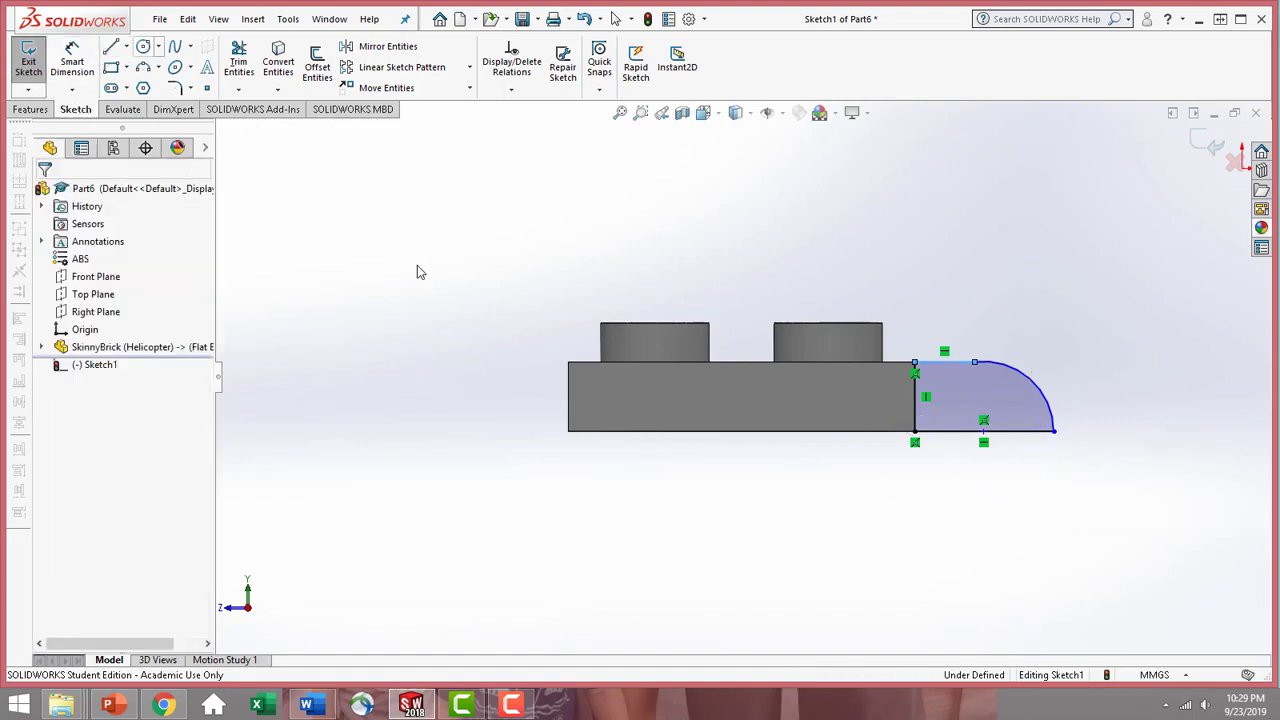
# - Make the arc tangent to the profile's bottom line and delete the conflicting relation at that line's midpoint
pyautogui.click(1055, 427)
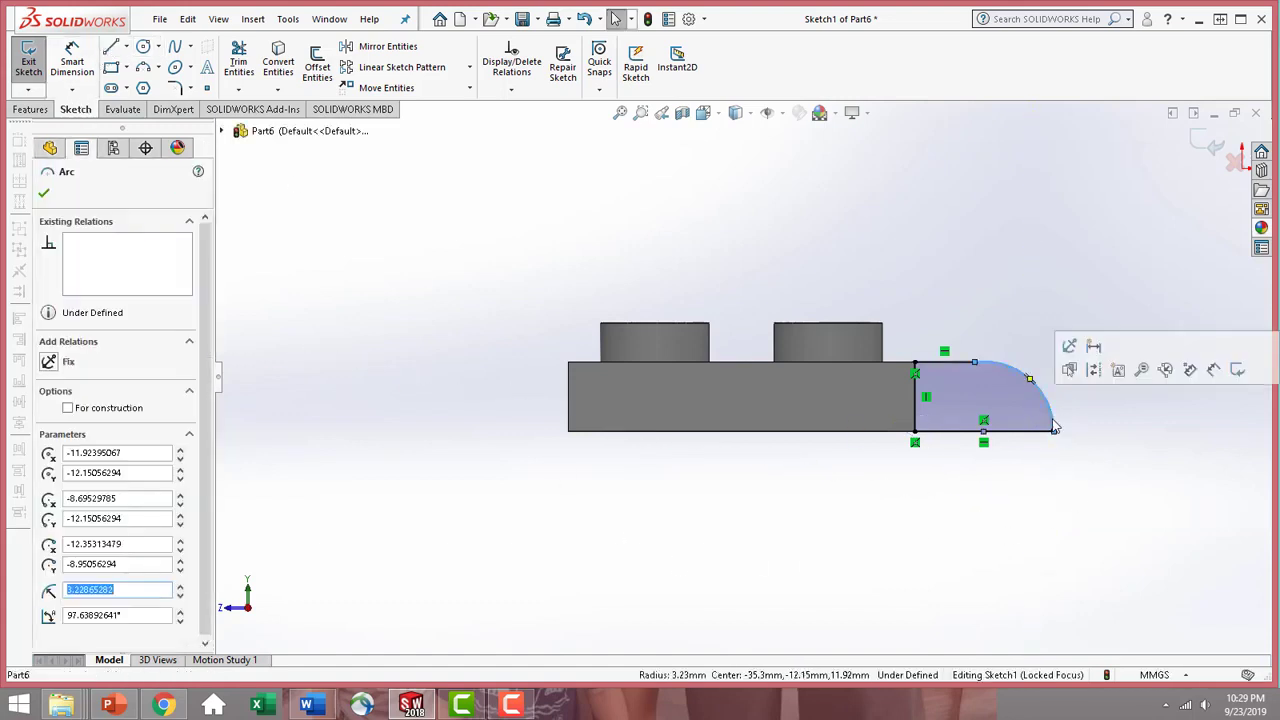
pyautogui.keyDown('ctrl'); pyautogui.click(1043, 432); pyautogui.keyUp('ctrl')
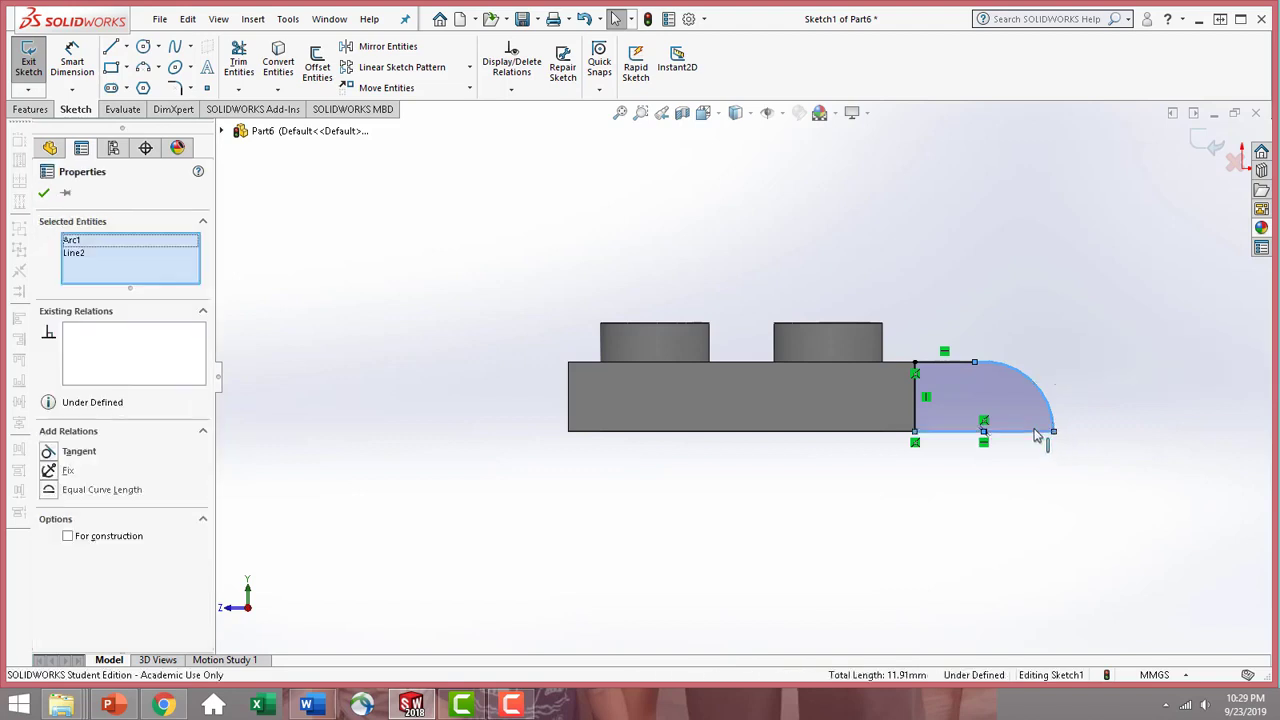
pyautogui.click(49, 452)
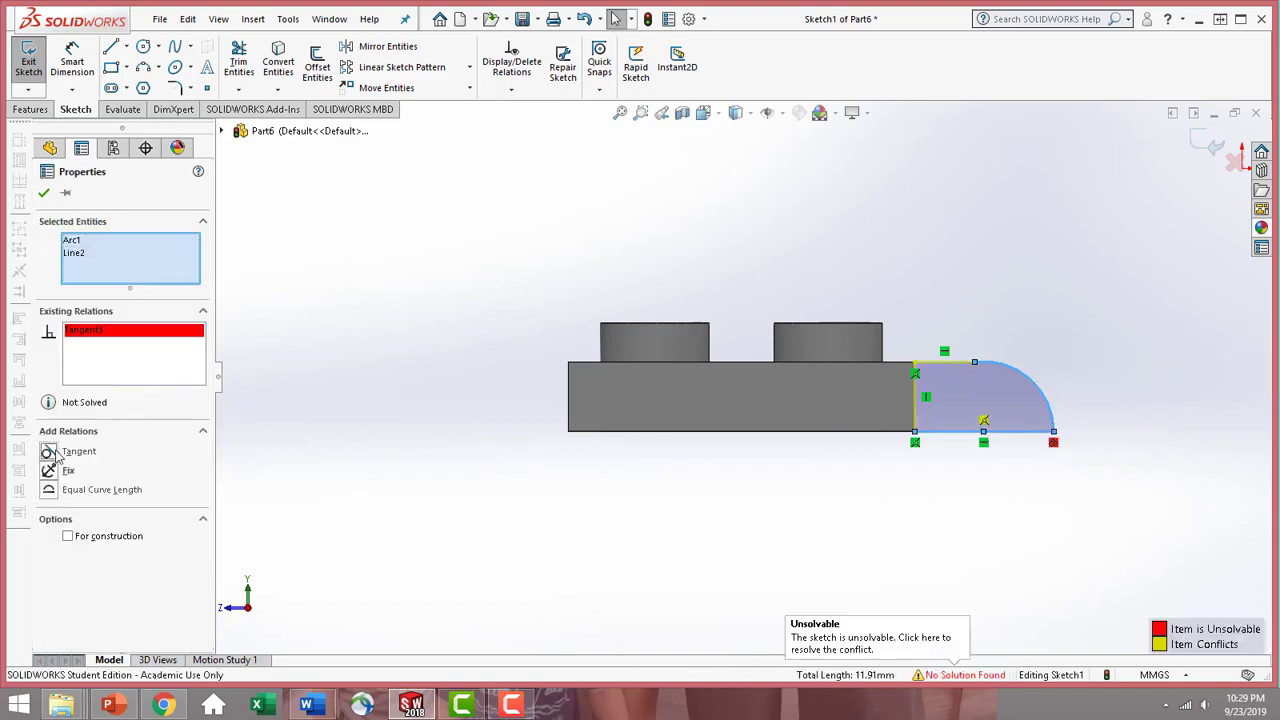
pyautogui.click(44, 195)
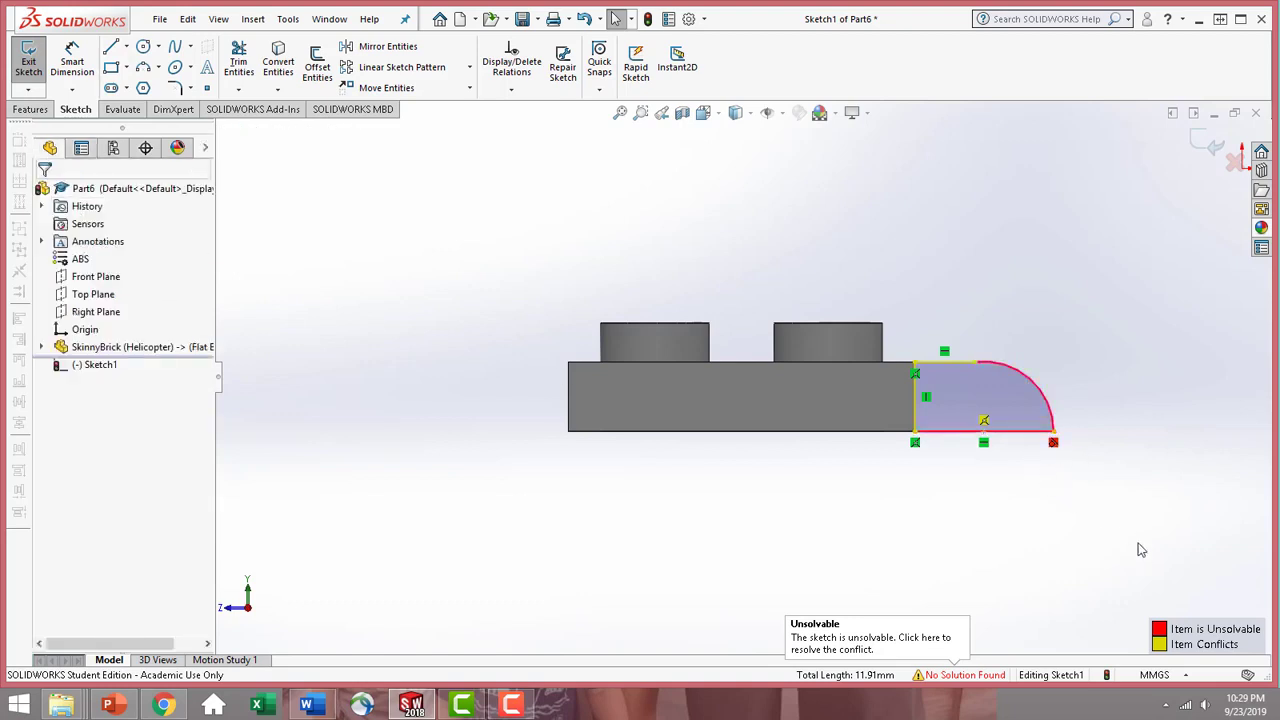
pyautogui.click(984, 423)
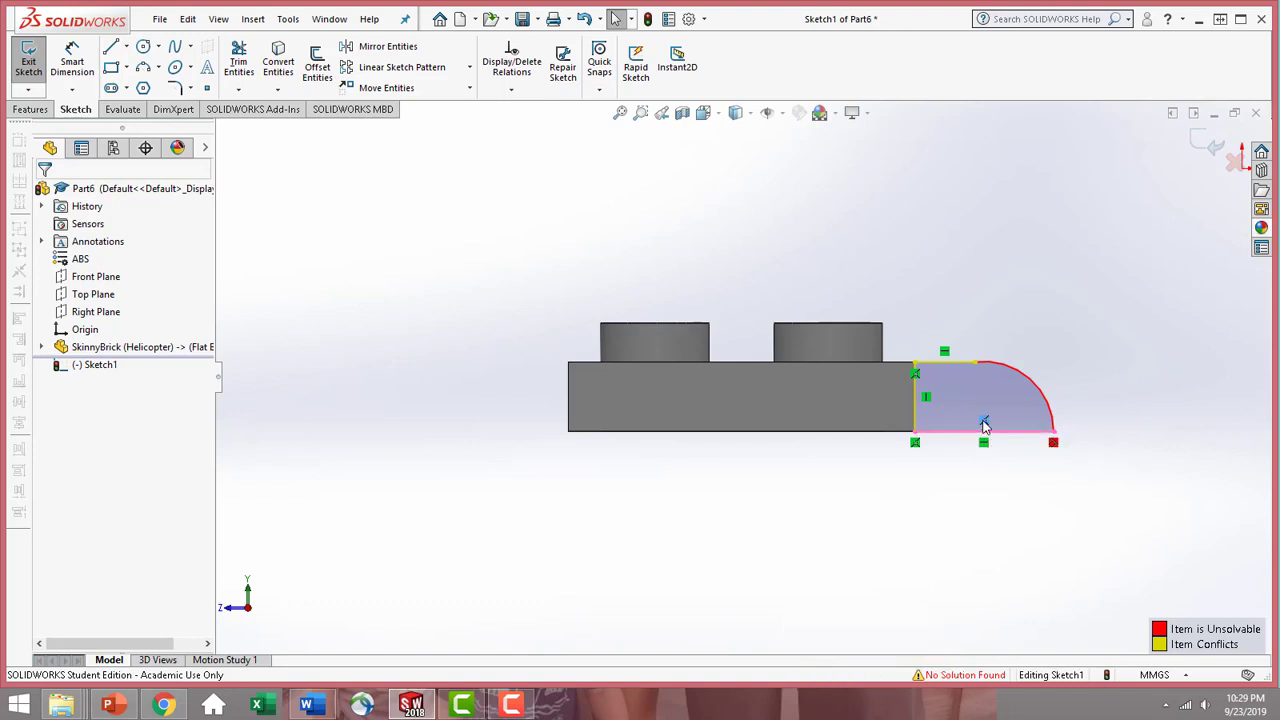
pyautogui.press('Delete')
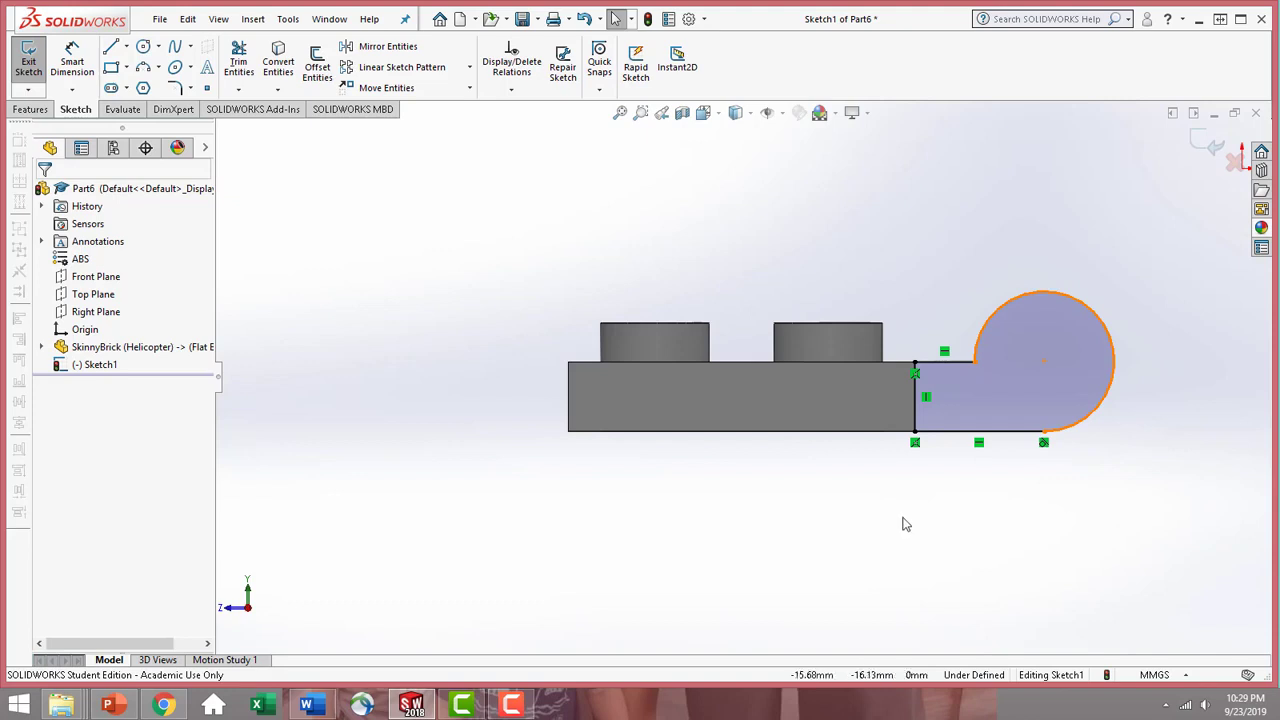
# - Dimension the profile's short top line at 2 mm
pyautogui.click(77, 68)
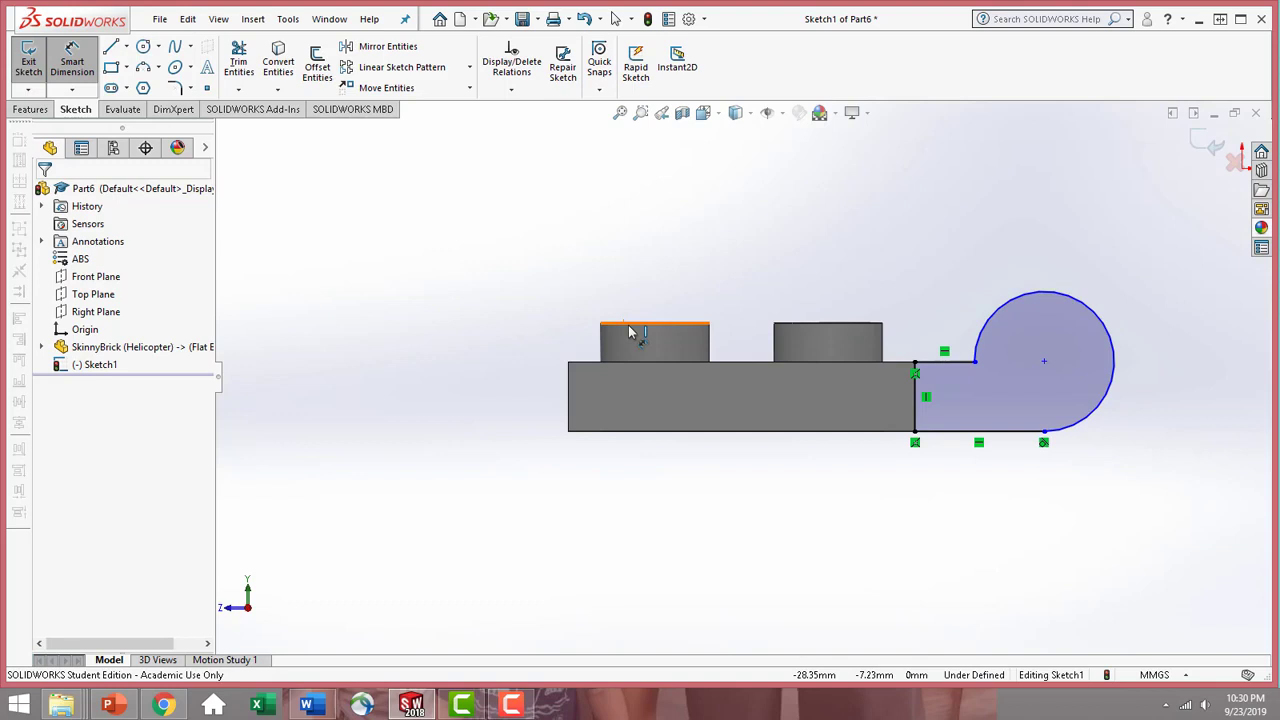
pyautogui.click(958, 362)
pyautogui.click(945, 250)
pyautogui.write('2')
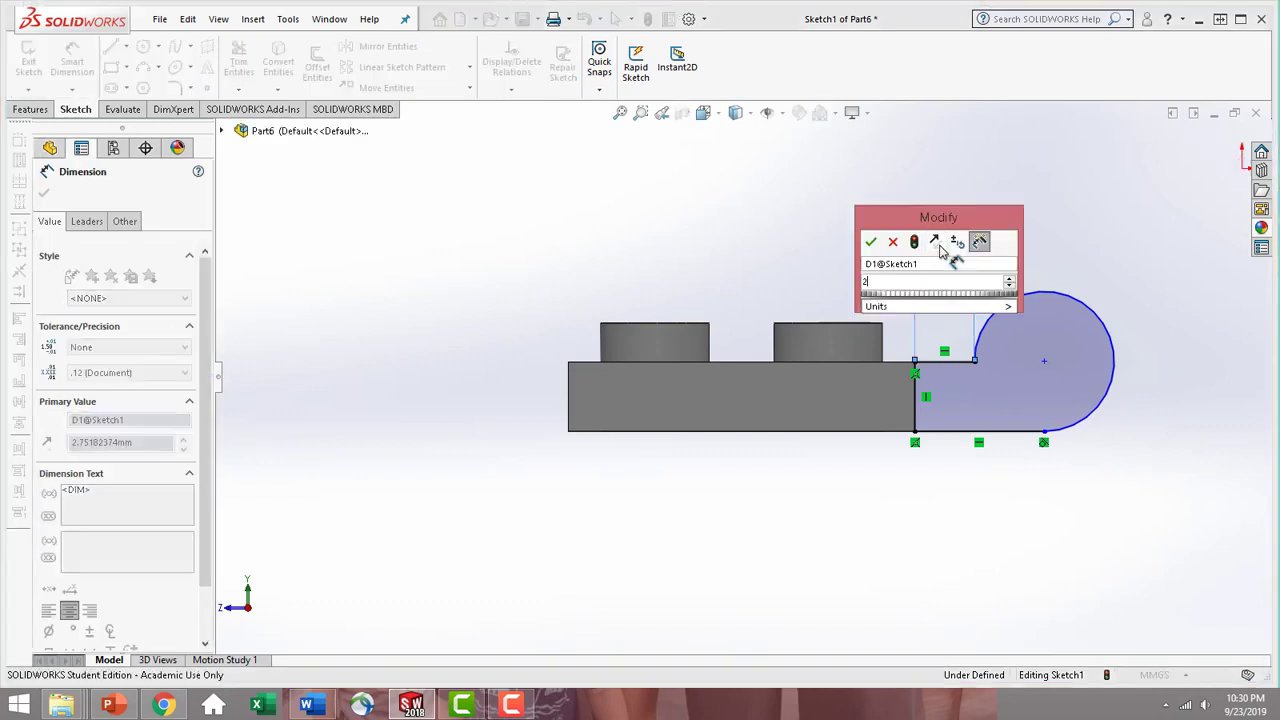
pyautogui.press('Return')
# - Dimension the profile's bottom line and set its length to 4.4 mm
pyautogui.click(1006, 434)
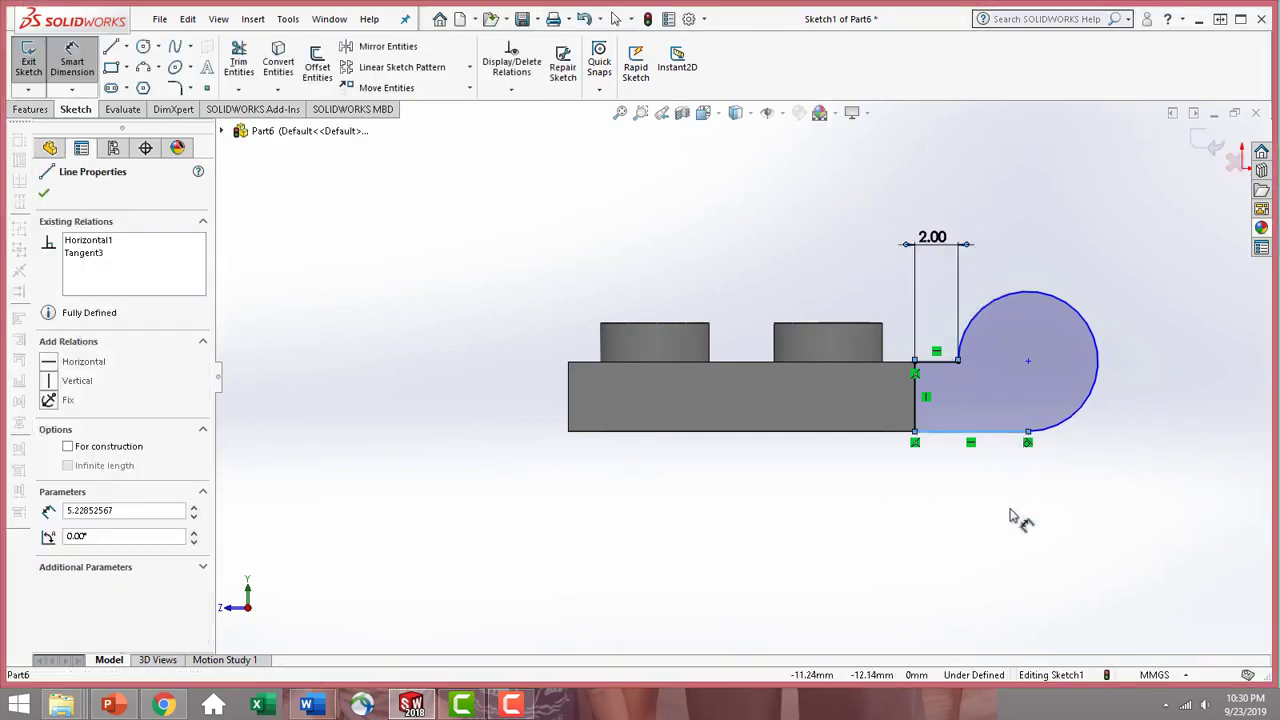
pyautogui.click(985, 560)
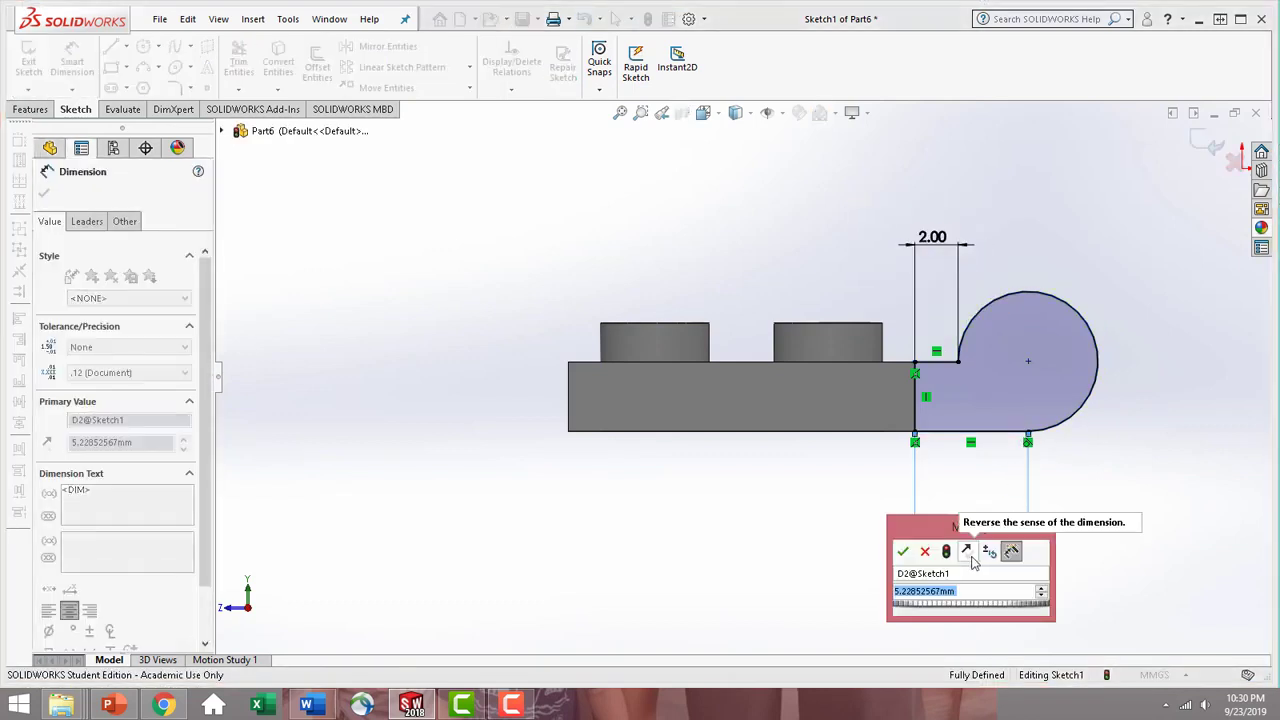
pyautogui.write('3.6')
pyautogui.press('Return')
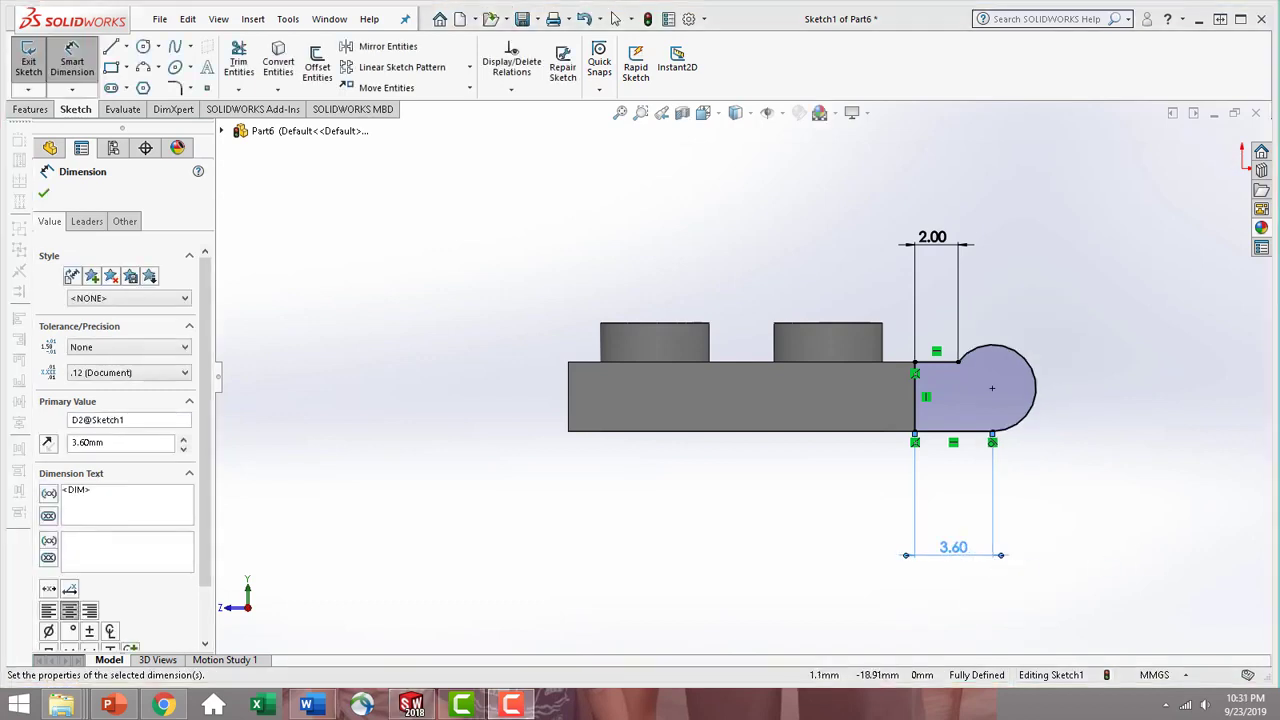
pyautogui.doubleClick(968, 558)
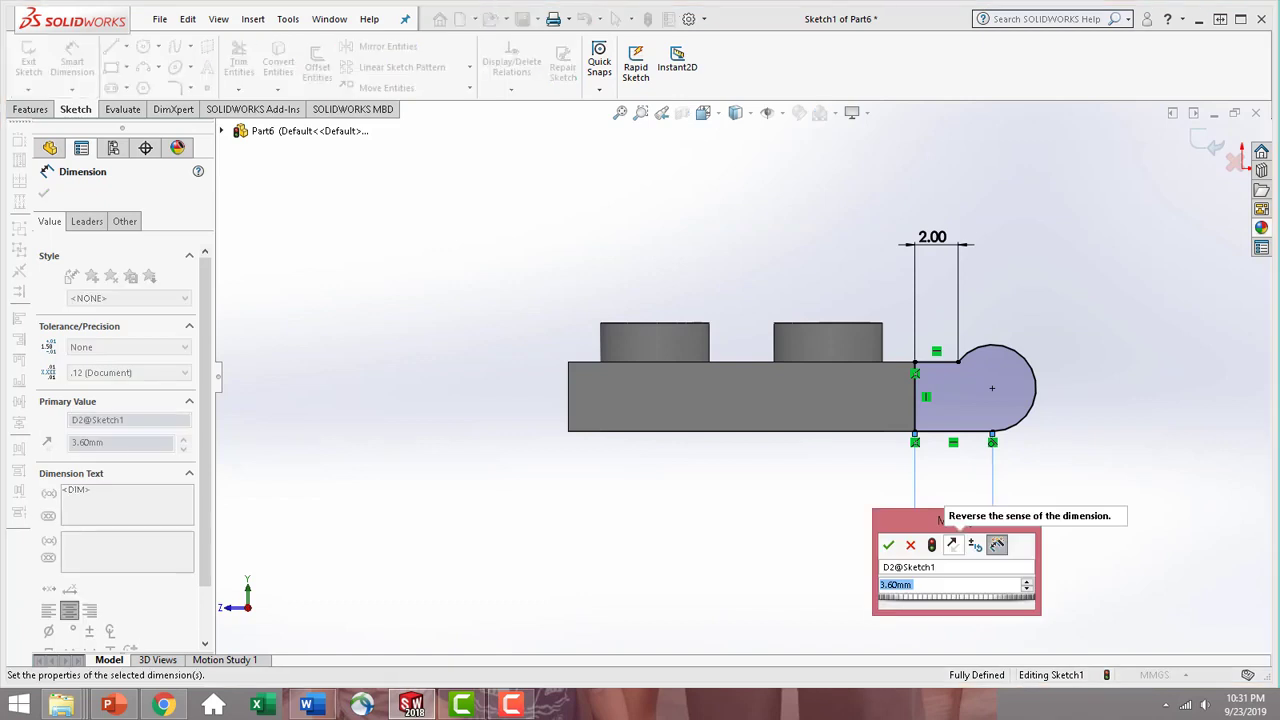
pyautogui.write('4.4')
pyautogui.press('Return')
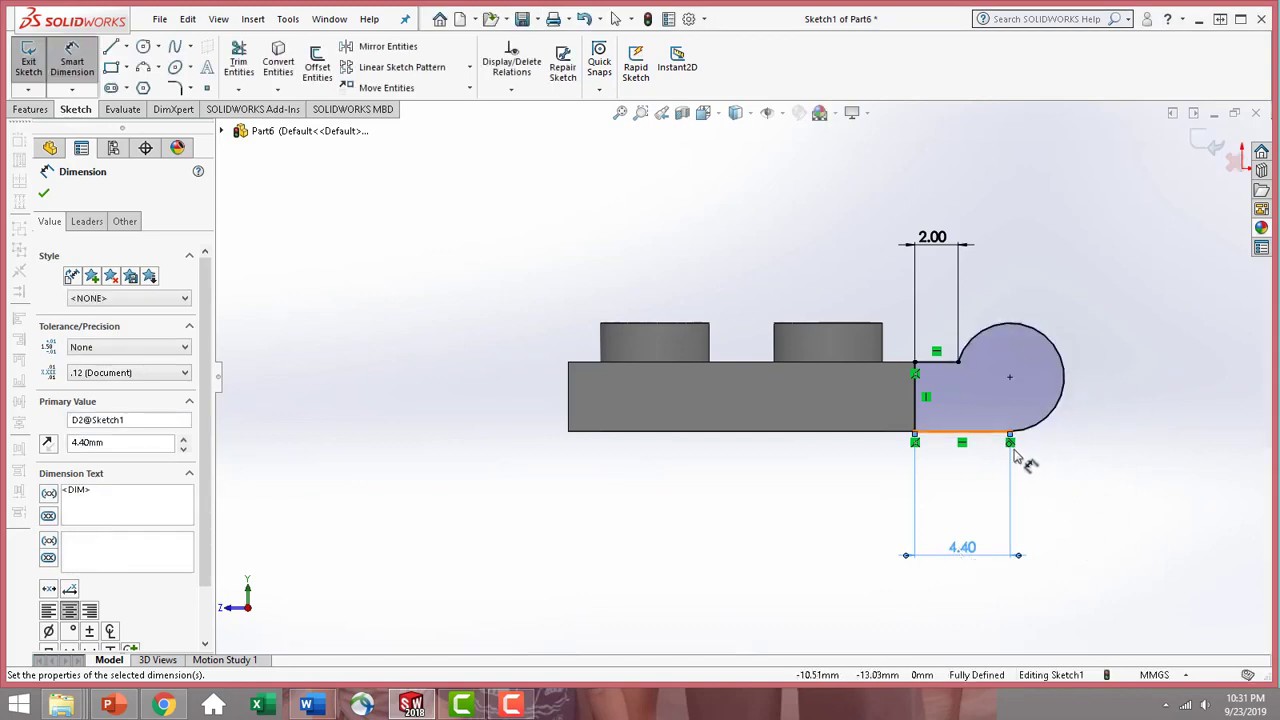
pyautogui.click(1064, 383)
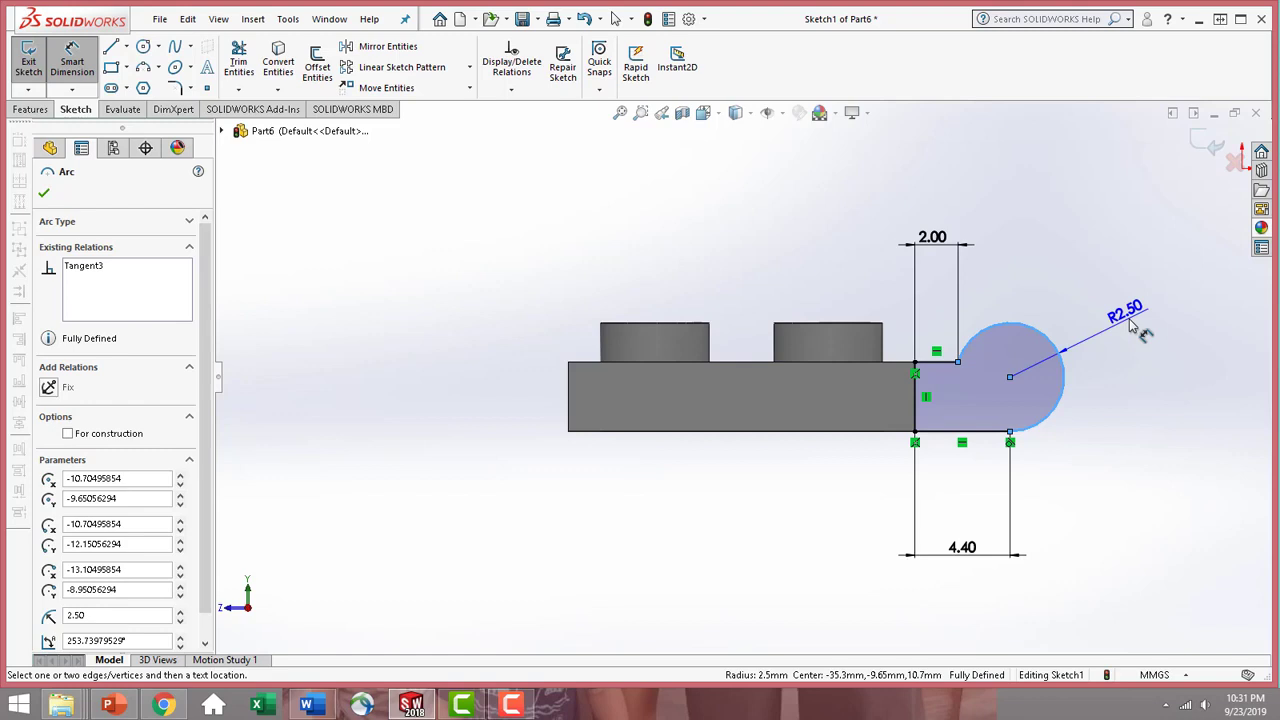
pyautogui.click(1130, 321)
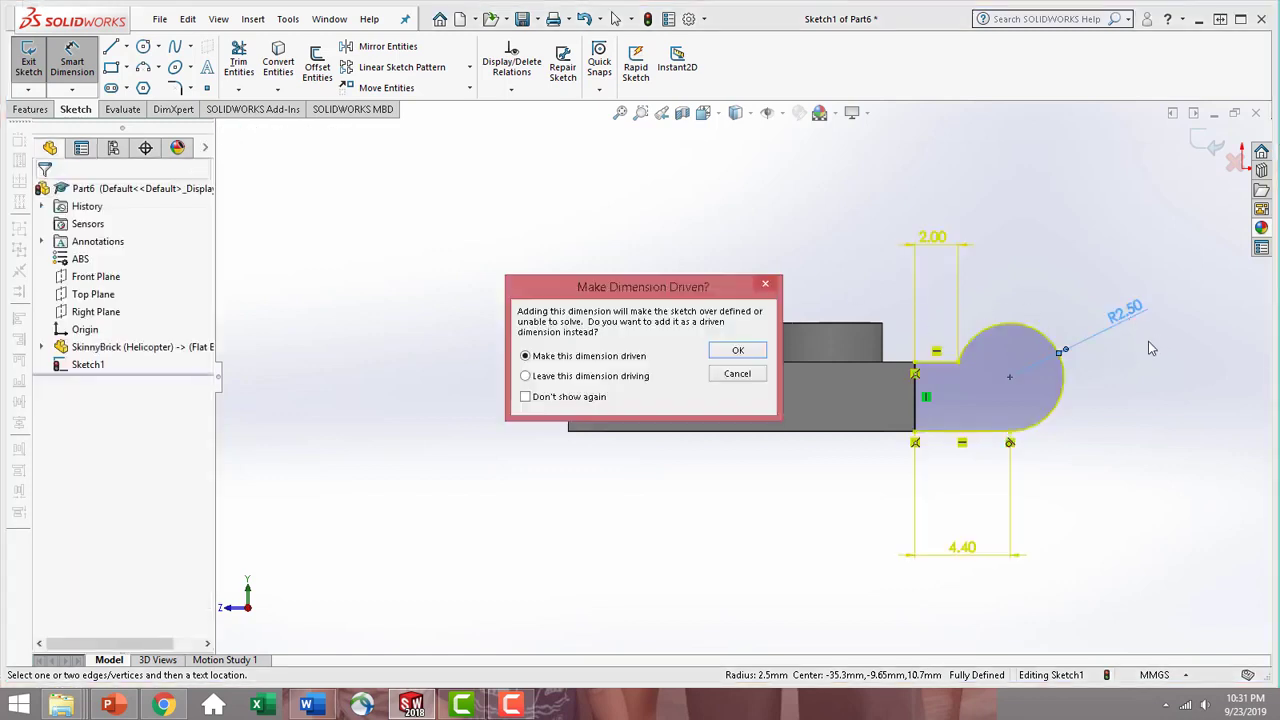
pyautogui.click(738, 374)
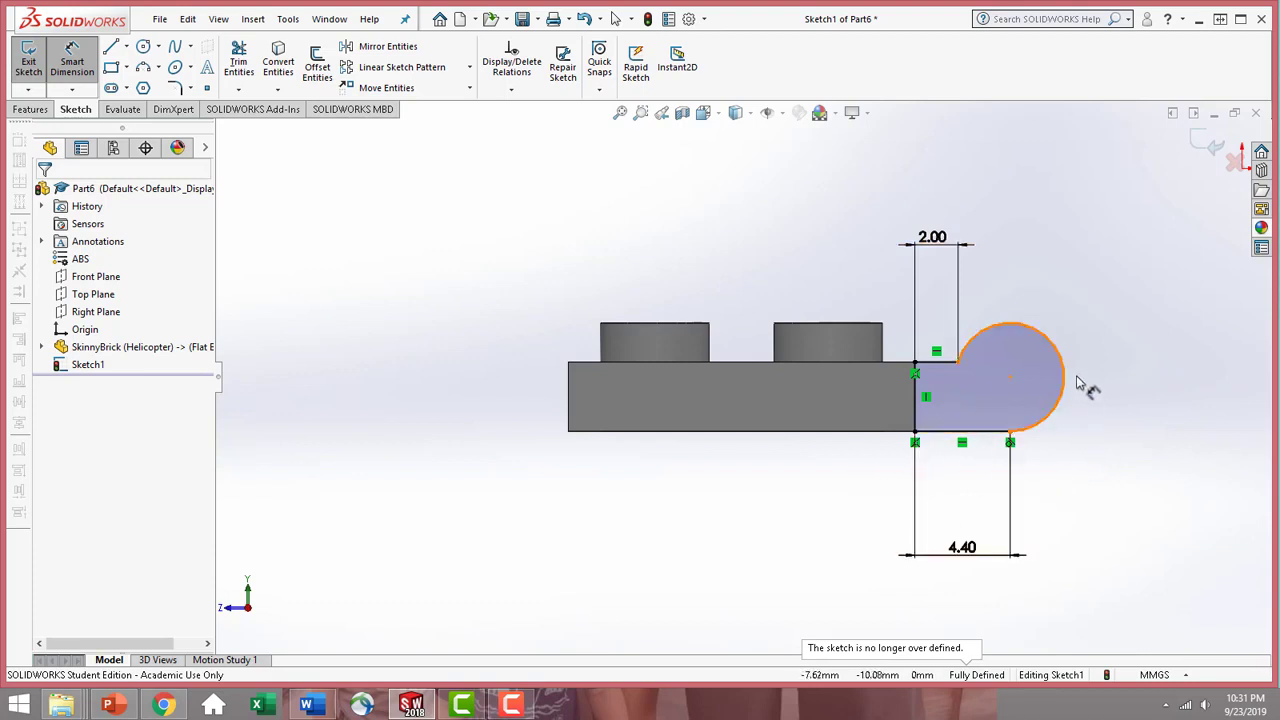
# - Extrude the rounded profile 2.2 mm as a boss, reversing the direction so it lies within the brick's width
pyautogui.click(30, 109)
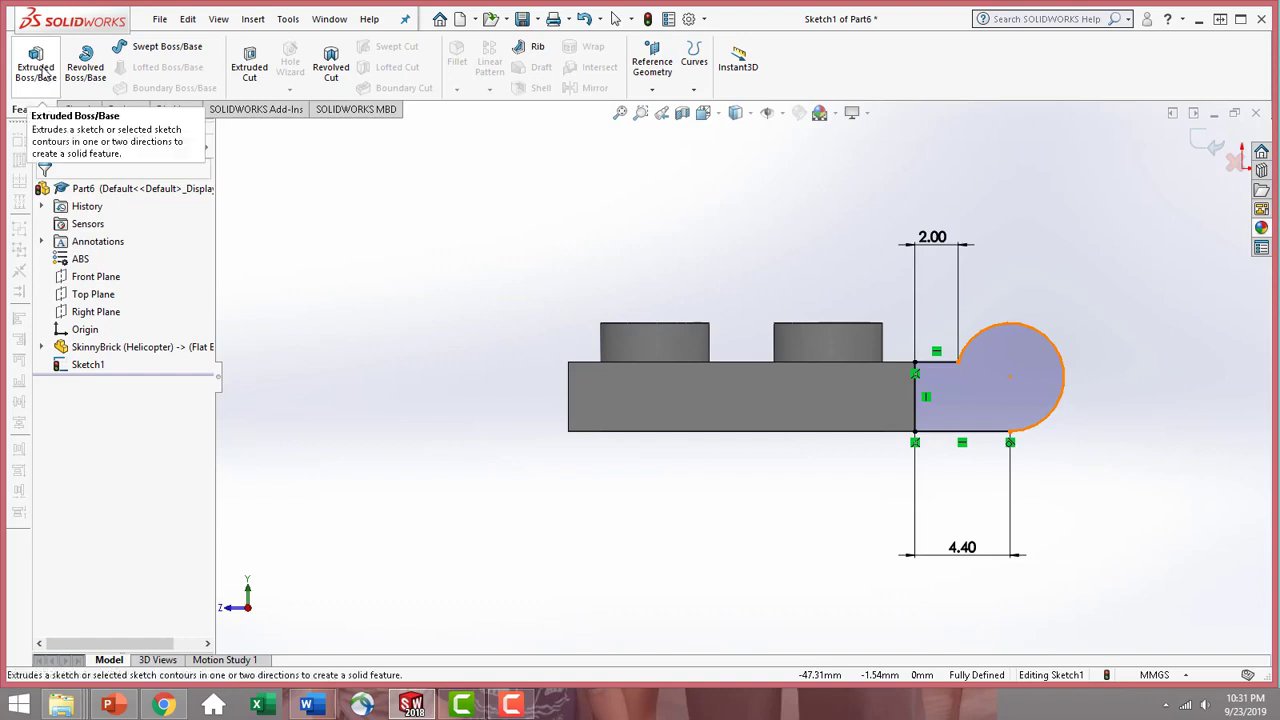
pyautogui.click(44, 73)
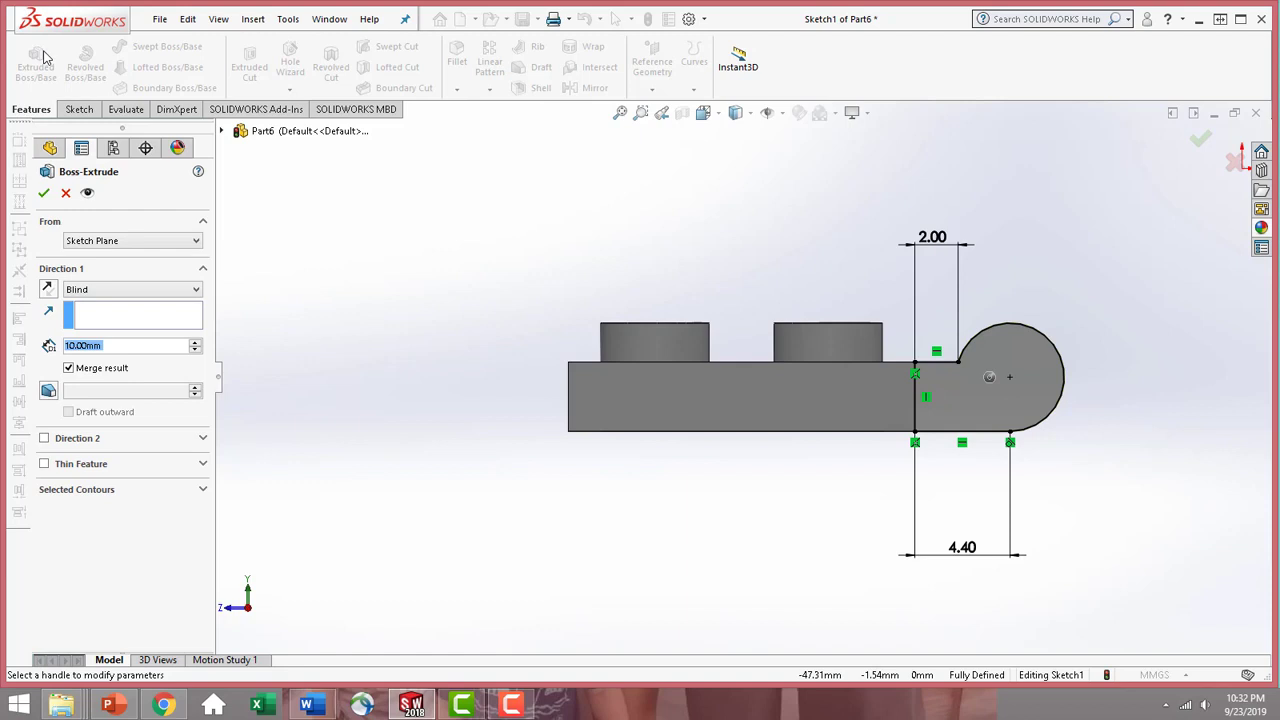
pyautogui.write('2.2')
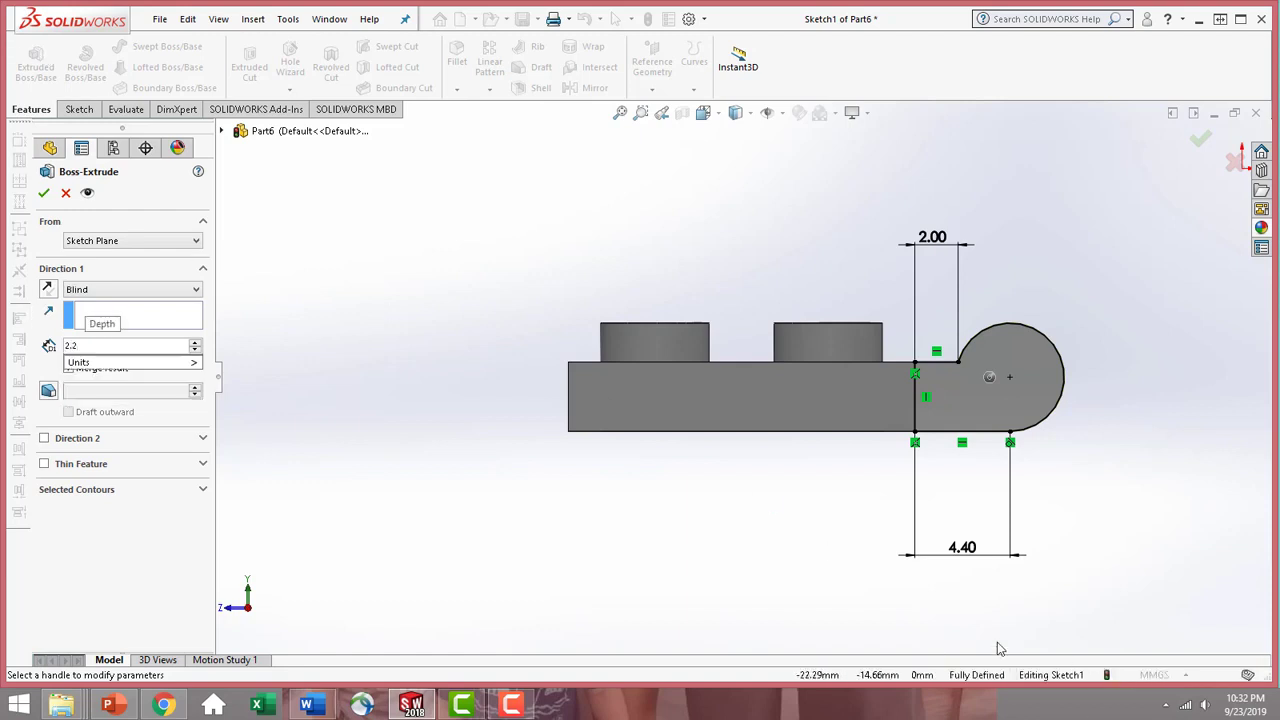
pyautogui.press('Return')
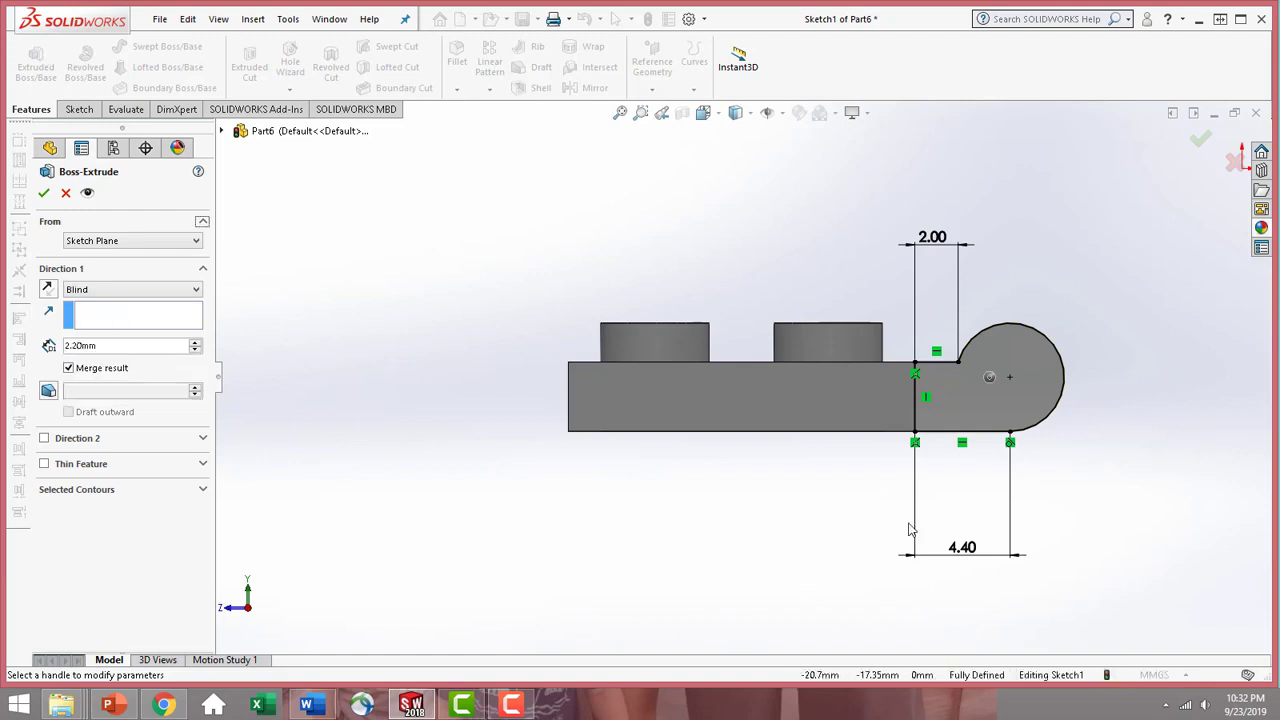
pyautogui.moveTo(1117, 480)
pyautogui.mouseDown(button='middle')
pyautogui.moveTo(949, 554)
pyautogui.moveTo(1005, 578)
pyautogui.mouseUp(button='middle')
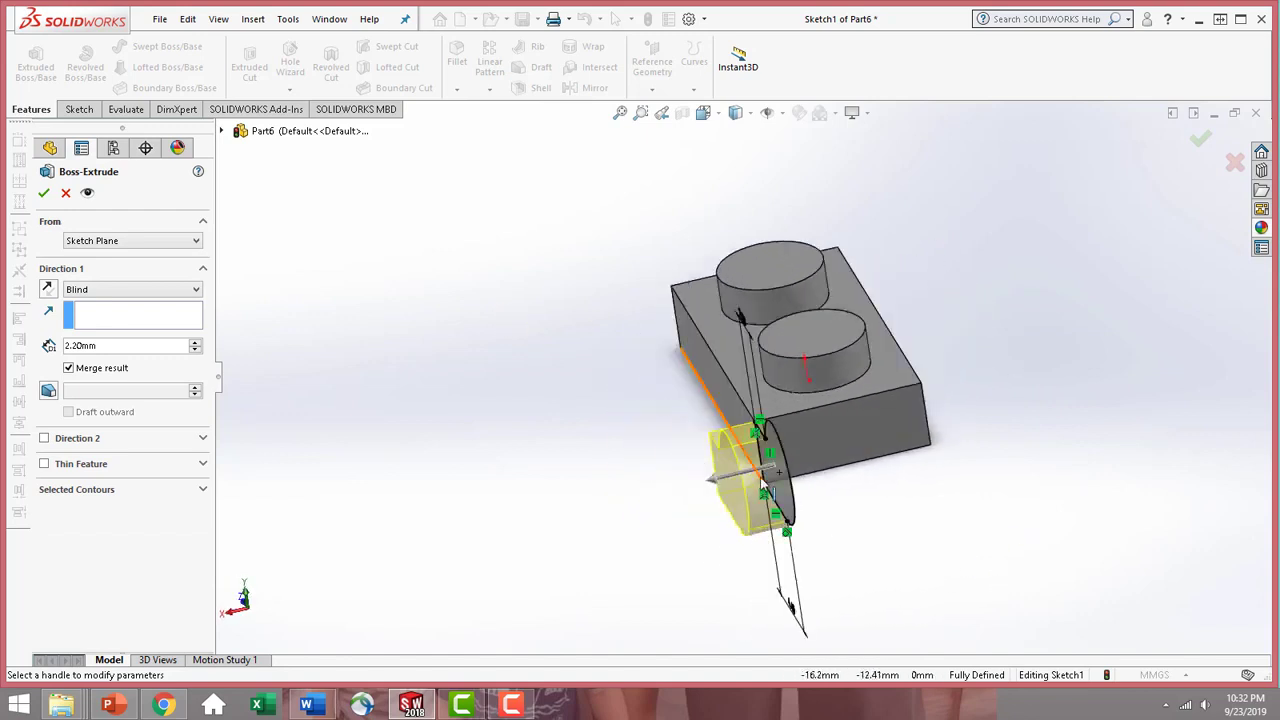
pyautogui.click(47, 289)
pyautogui.click(43, 196)
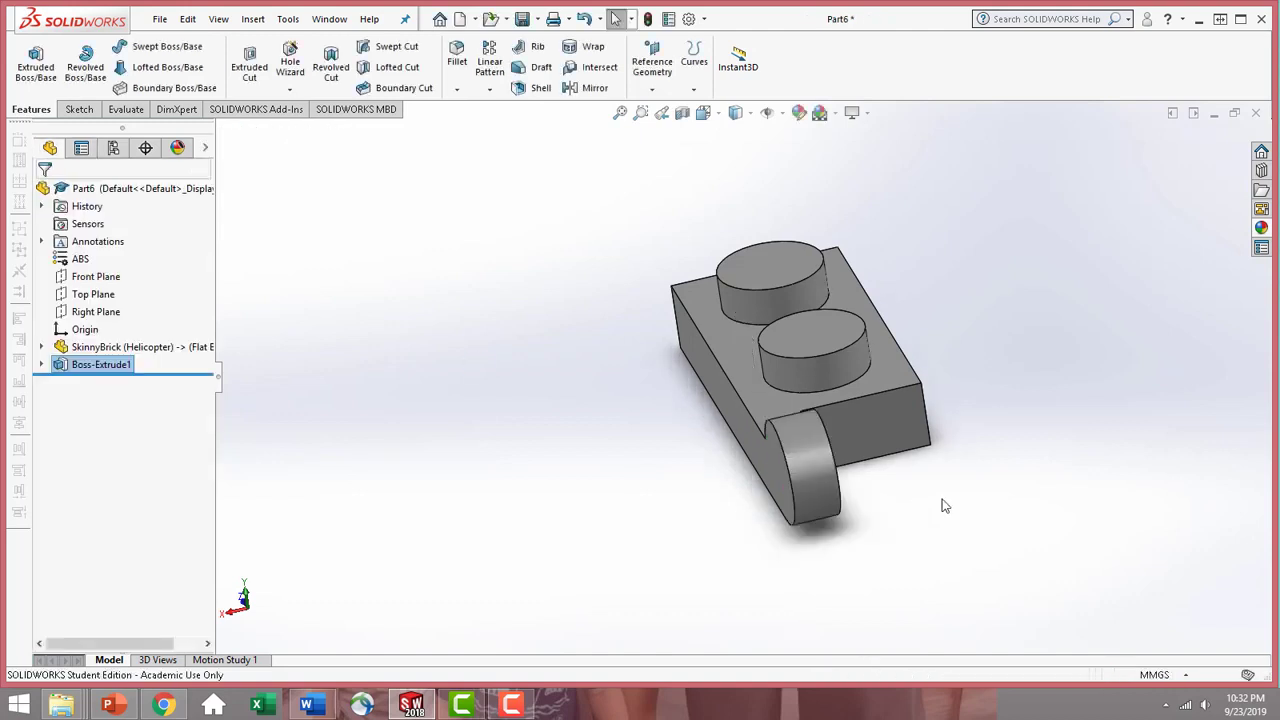
# - Create a reference plane midway between the brick's two long side faces
pyautogui.moveTo(943, 503); pyautogui.dragTo(983, 513, button='middle')
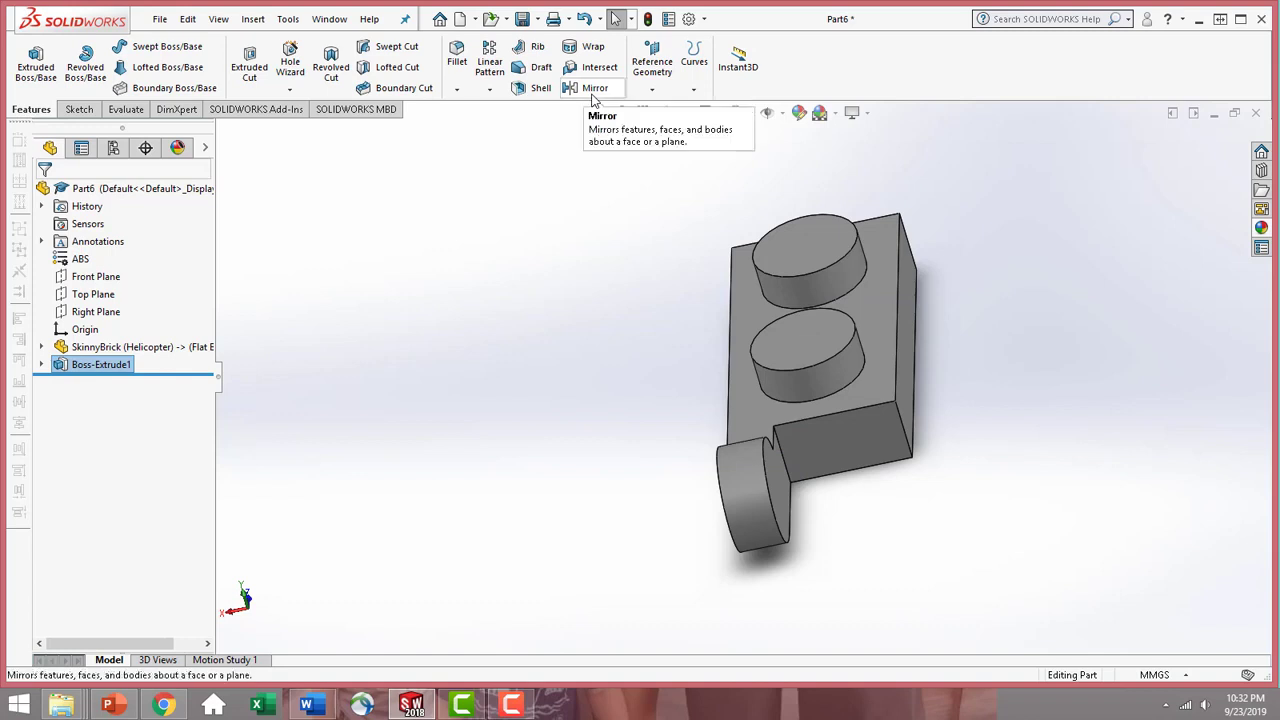
pyautogui.click(648, 88)
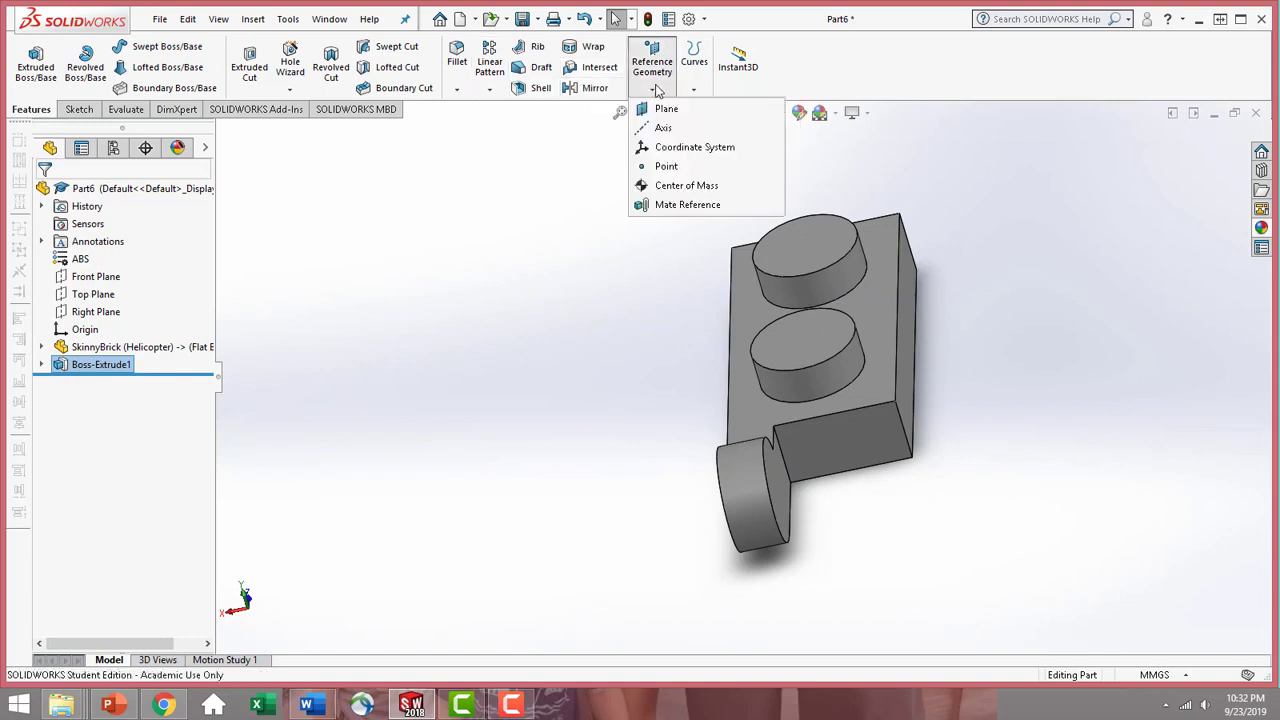
pyautogui.click(667, 109)
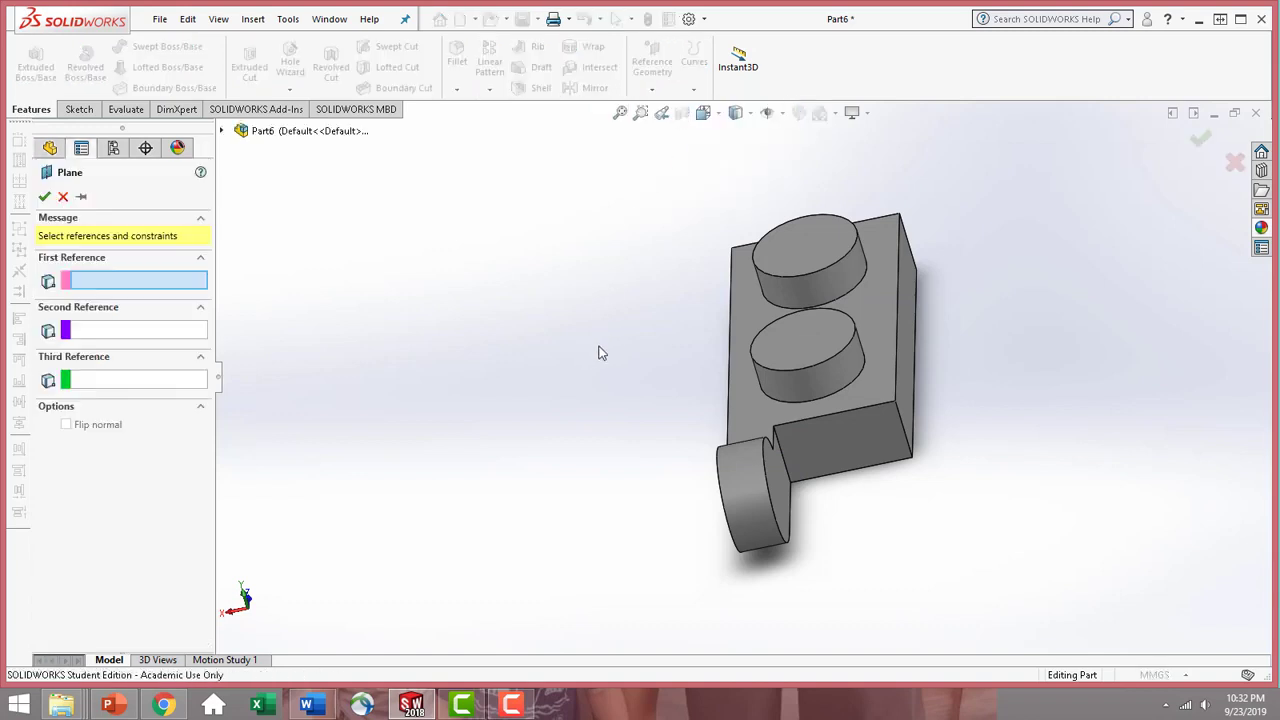
pyautogui.moveTo(600, 354); pyautogui.dragTo(712, 393, button='middle')
pyautogui.click(716, 392)
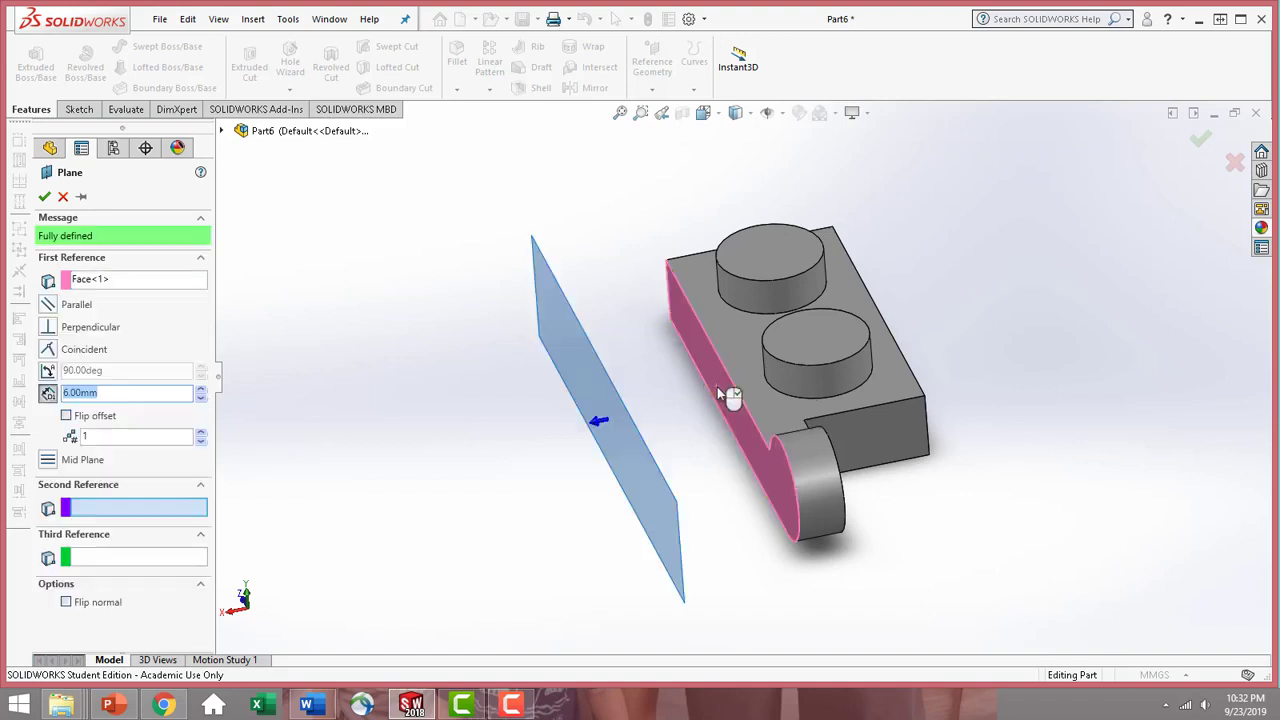
pyautogui.moveTo(943, 337); pyautogui.dragTo(908, 370, button='middle')
pyautogui.click(907, 369)
pyautogui.moveTo(1006, 517); pyautogui.dragTo(983, 474, button='middle')
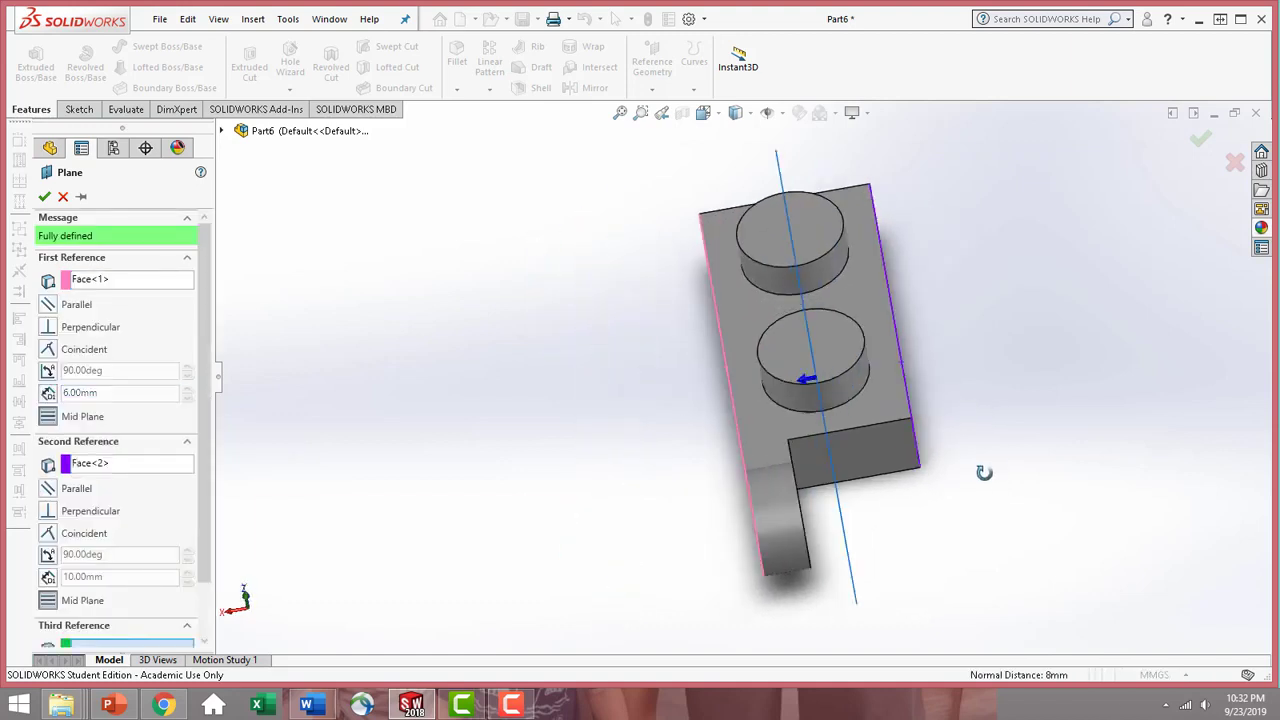
pyautogui.click(44, 196)
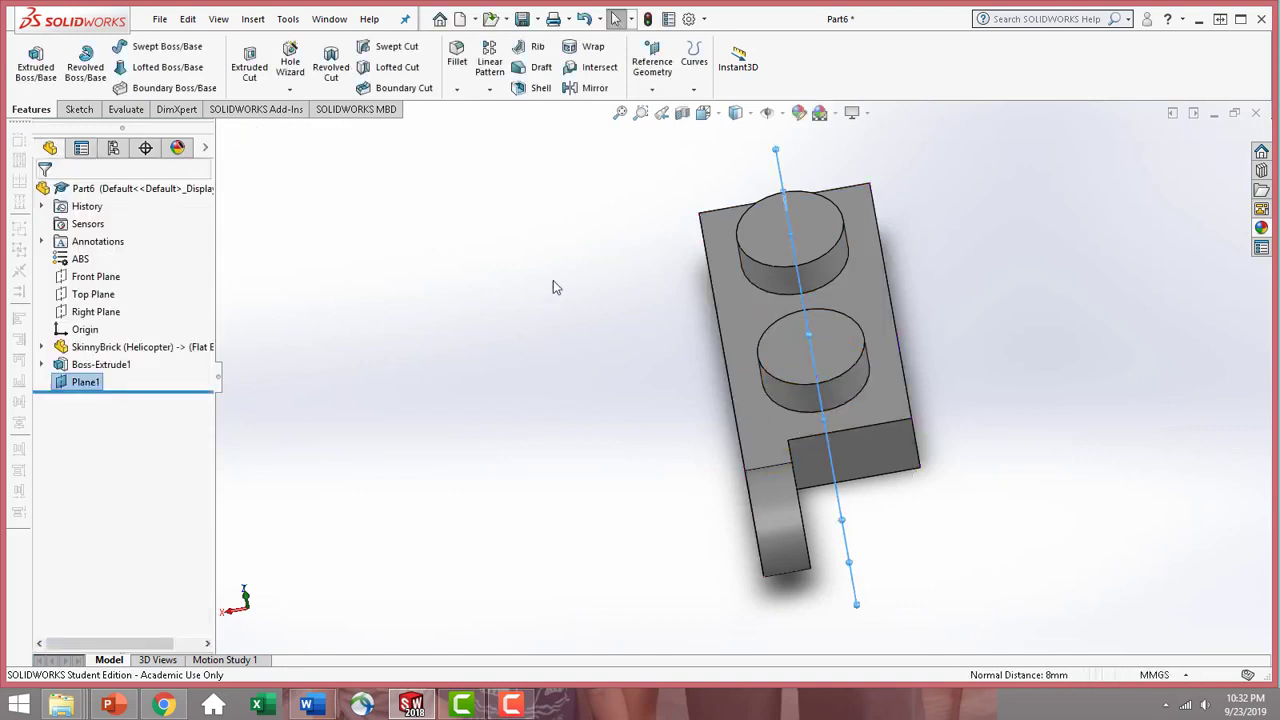
# - Mirror the rounded arm's boss extrusion about the mid-plane to form a matching arm on the brick's other side
pyautogui.click(595, 88)
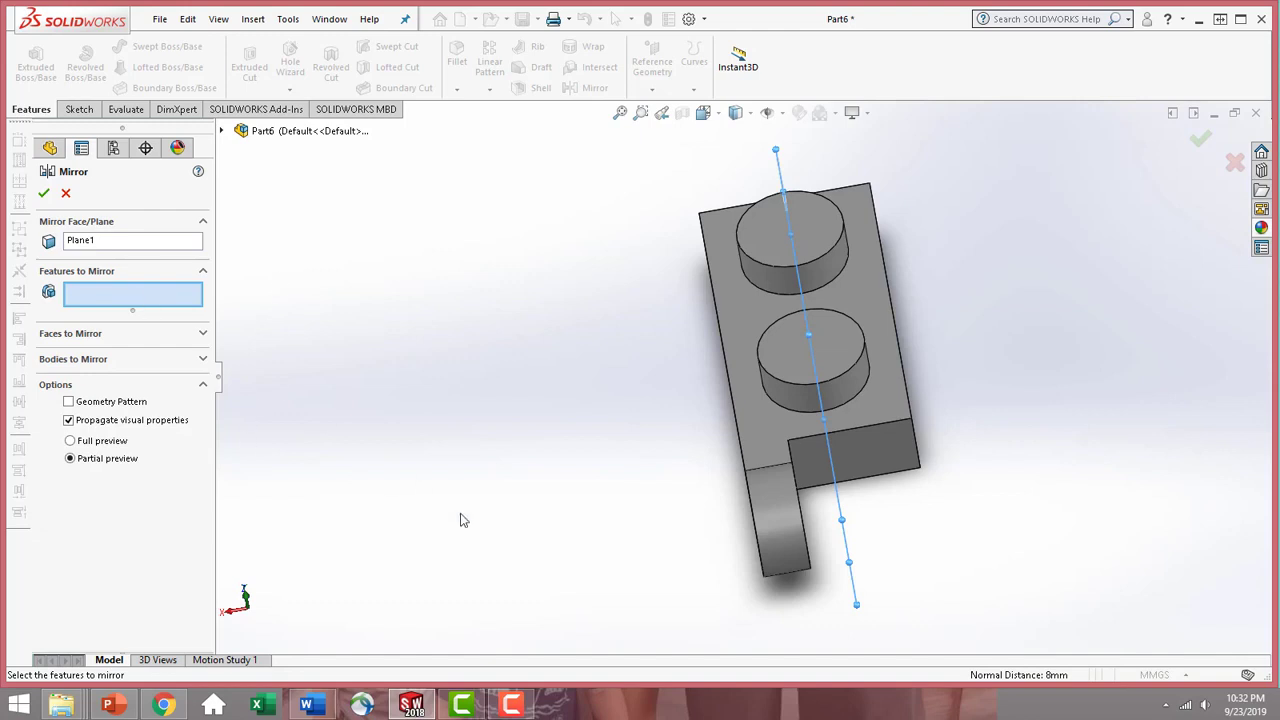
pyautogui.moveTo(660, 544); pyautogui.dragTo(857, 520, button='middle')
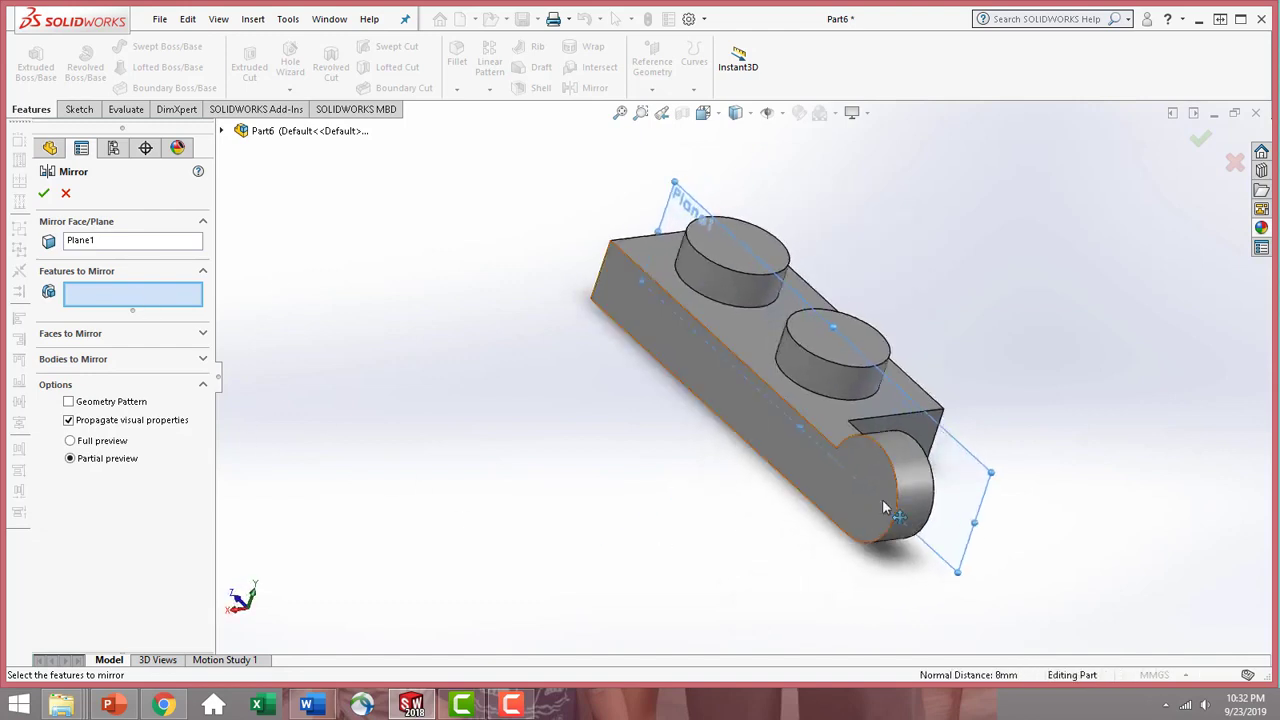
pyautogui.click(223, 131)
pyautogui.click(290, 310)
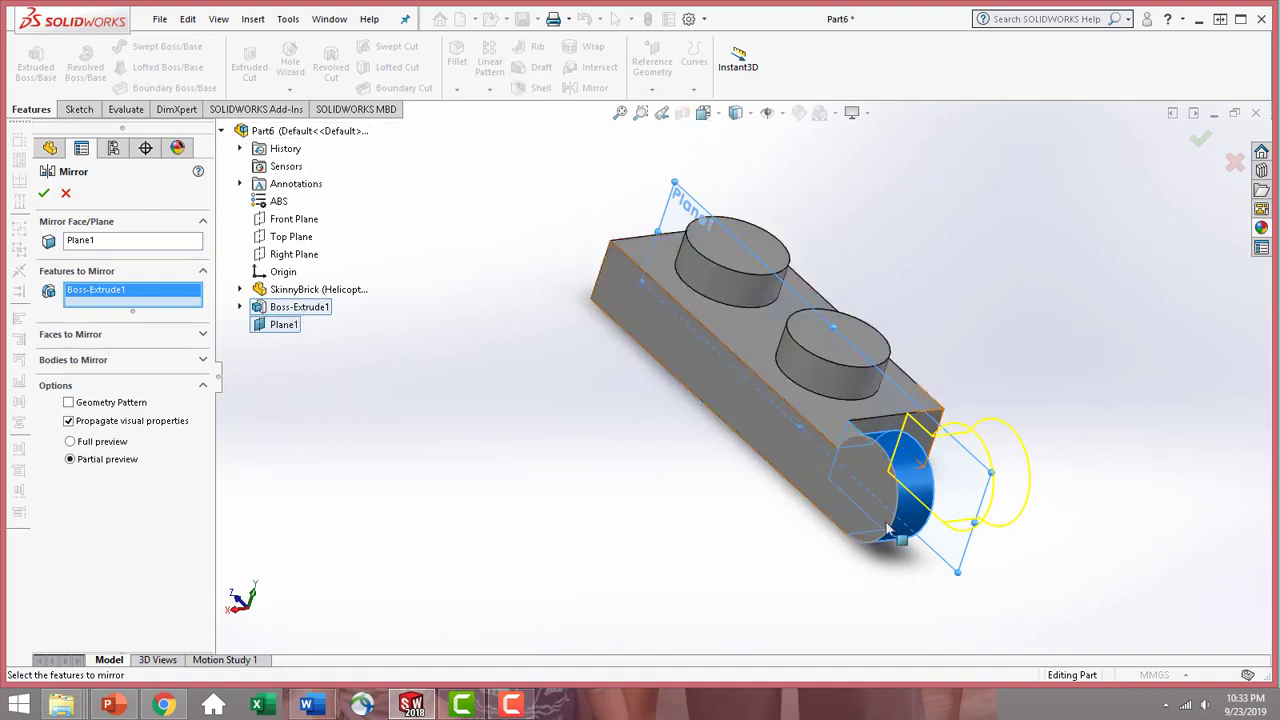
pyautogui.click(44, 194)
pyautogui.moveTo(1091, 401); pyautogui.dragTo(990, 460, button='middle')
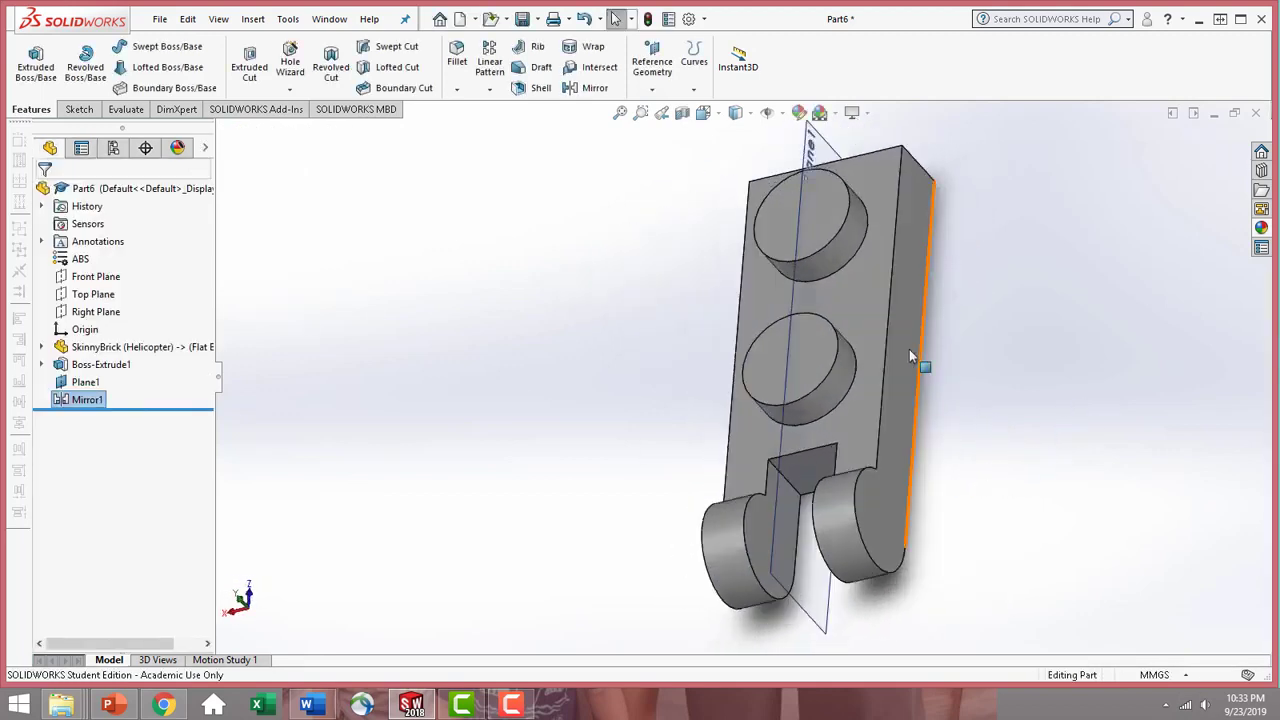
pyautogui.scroll(3, 932, 541)
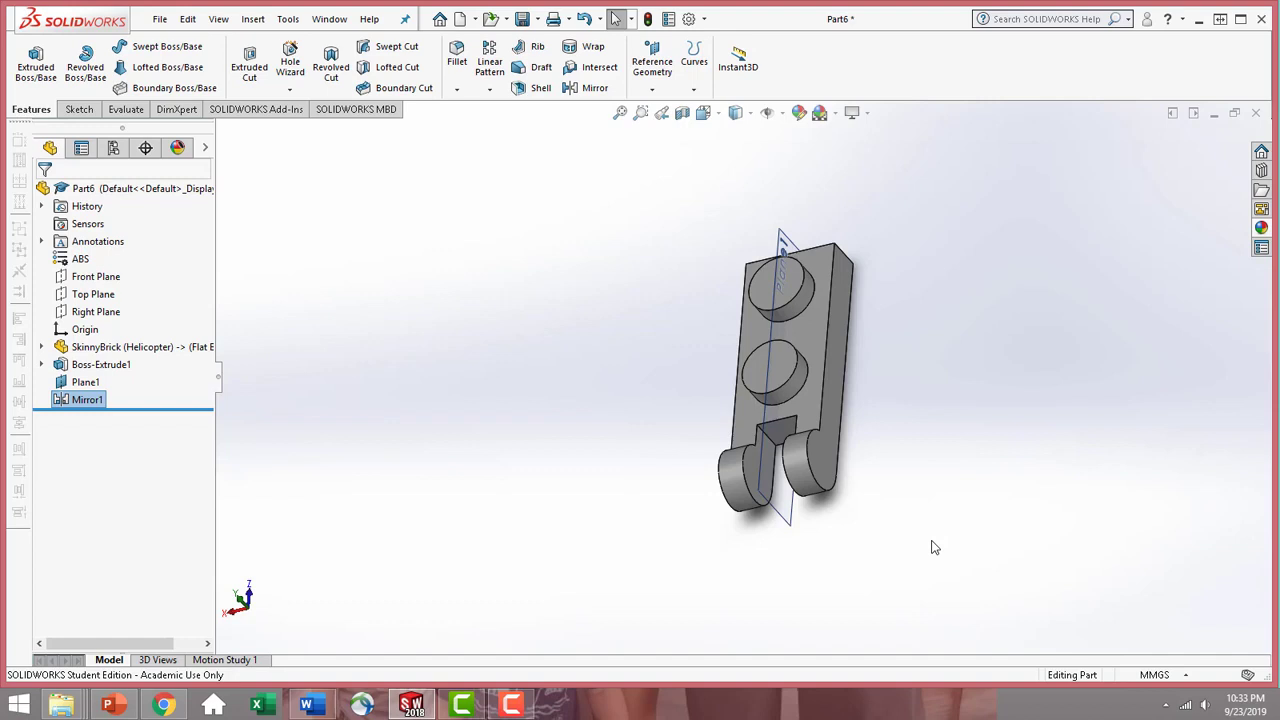
# - Start a sketch on the brick's long side face and draw a circle about 2.6 mm in diameter, centred on the arm's rounded end
pyautogui.moveTo(755, 486); pyautogui.dragTo(777, 518, button='middle')
pyautogui.click(768, 466)
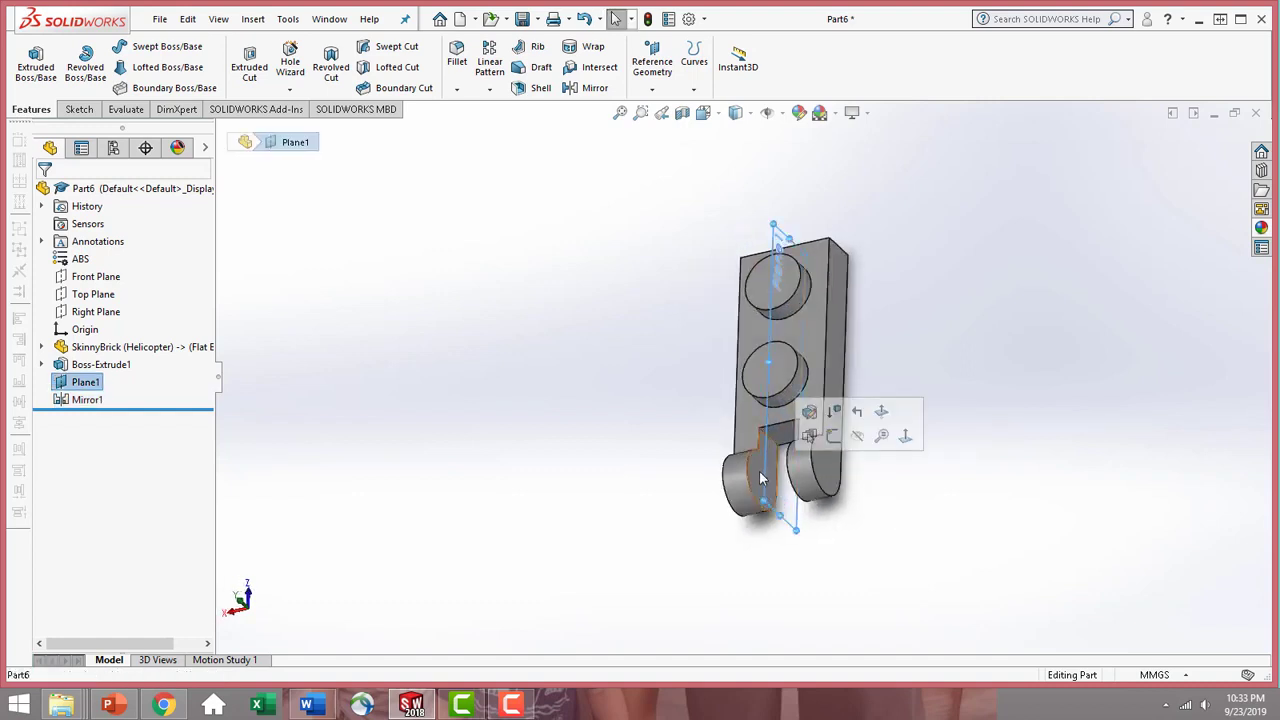
pyautogui.click(903, 426)
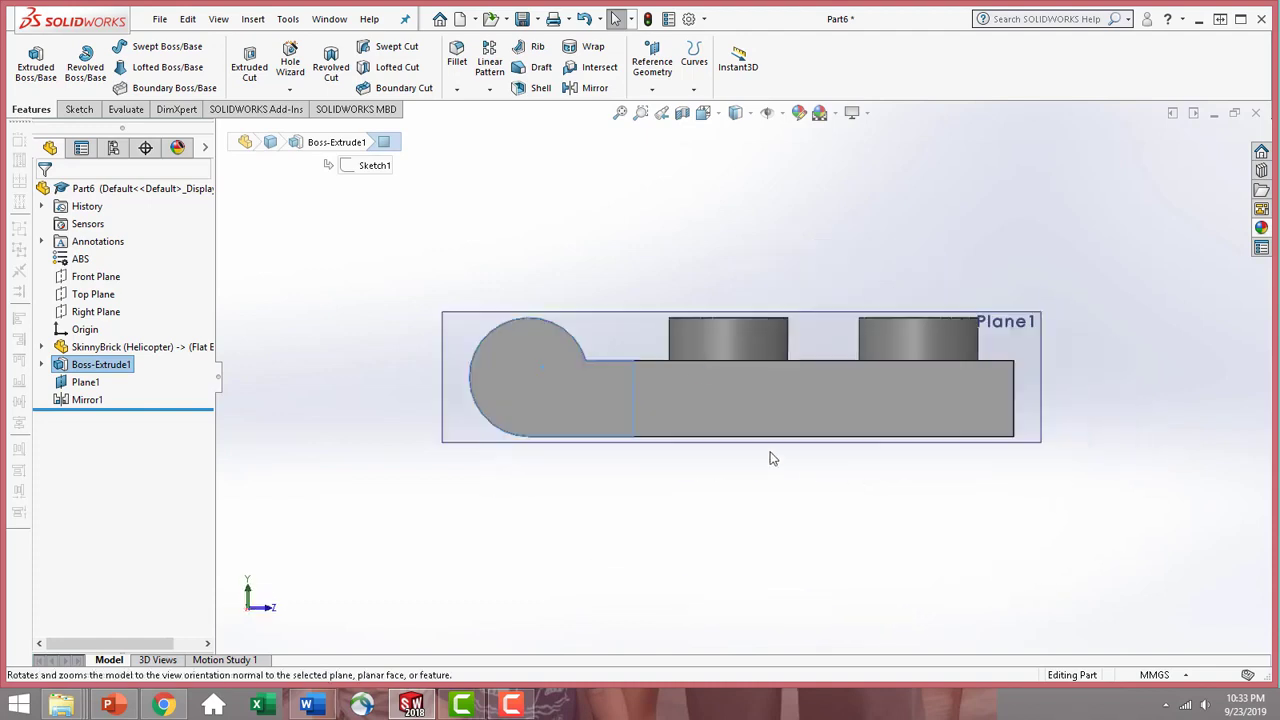
pyautogui.click(523, 357)
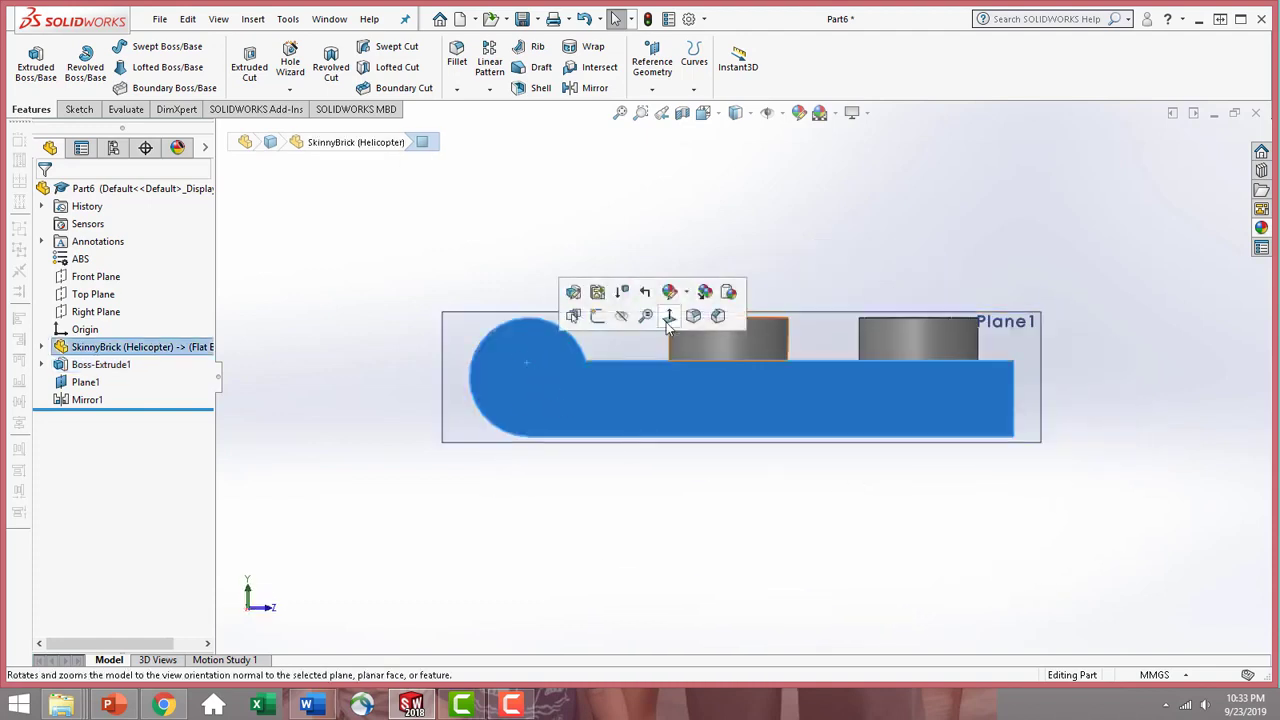
pyautogui.click(79, 109)
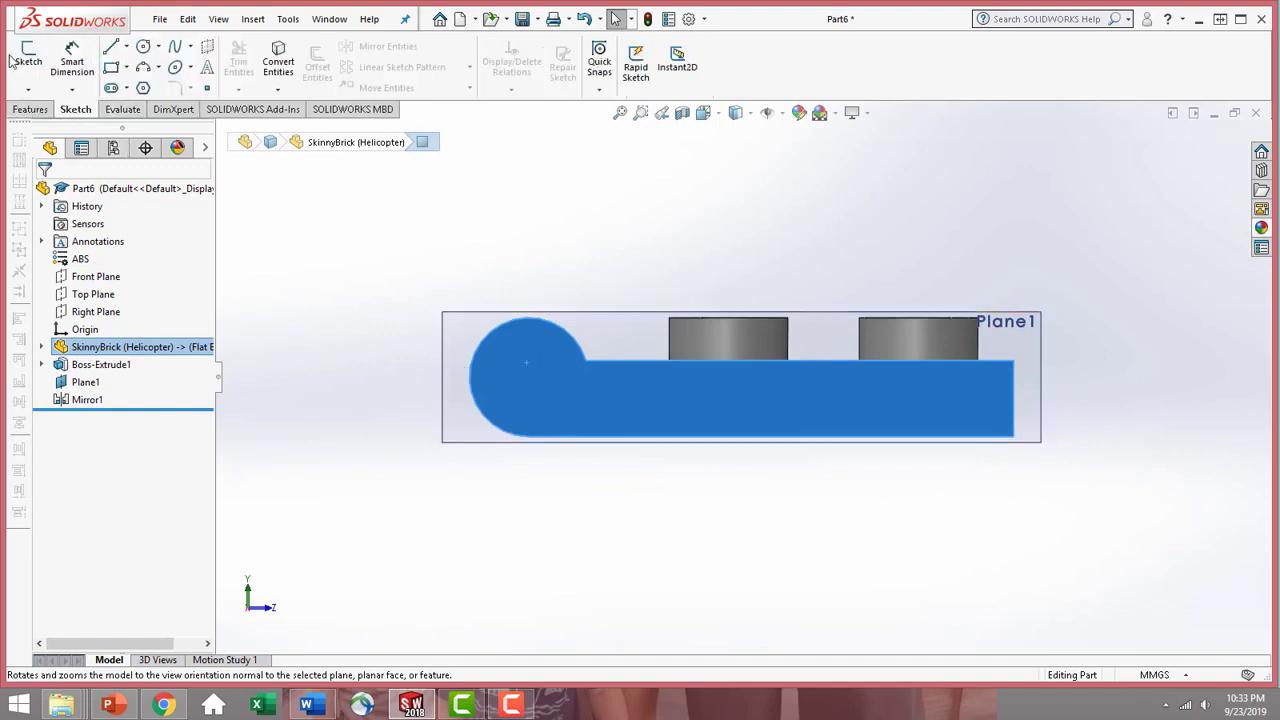
pyautogui.click(29, 60)
pyautogui.click(143, 46)
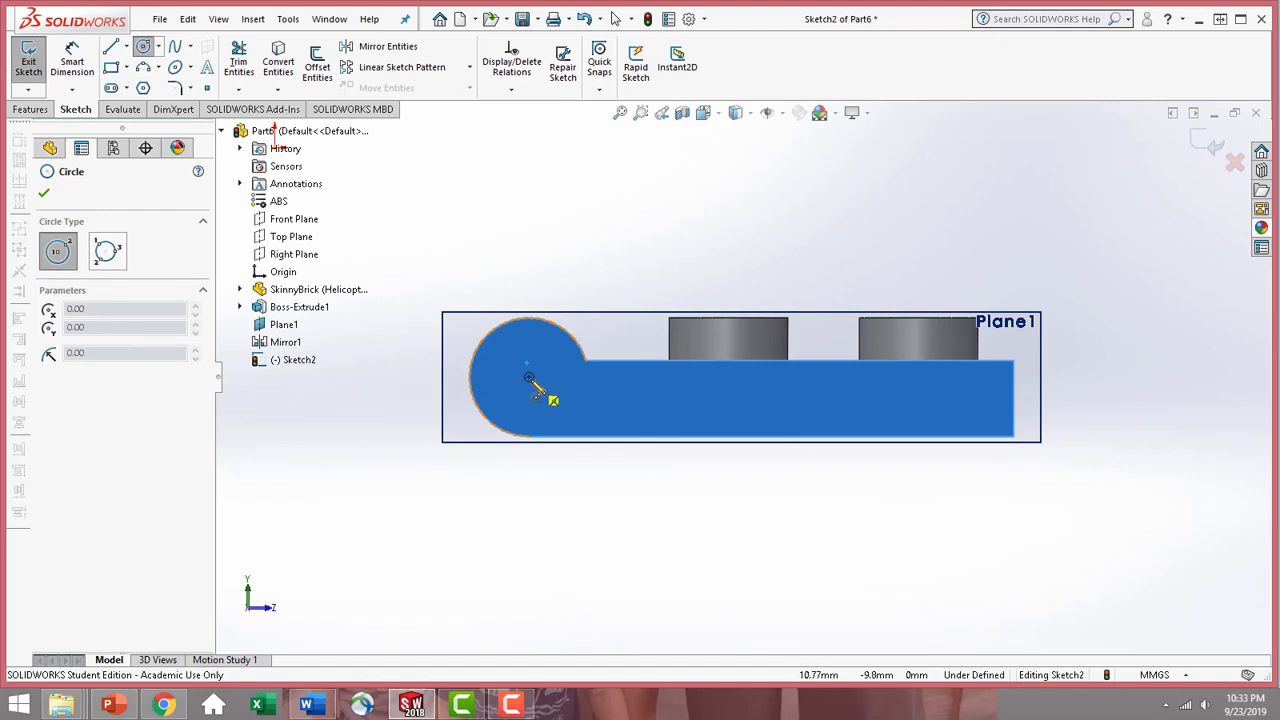
pyautogui.click(529, 378)
pyautogui.click(550, 356)
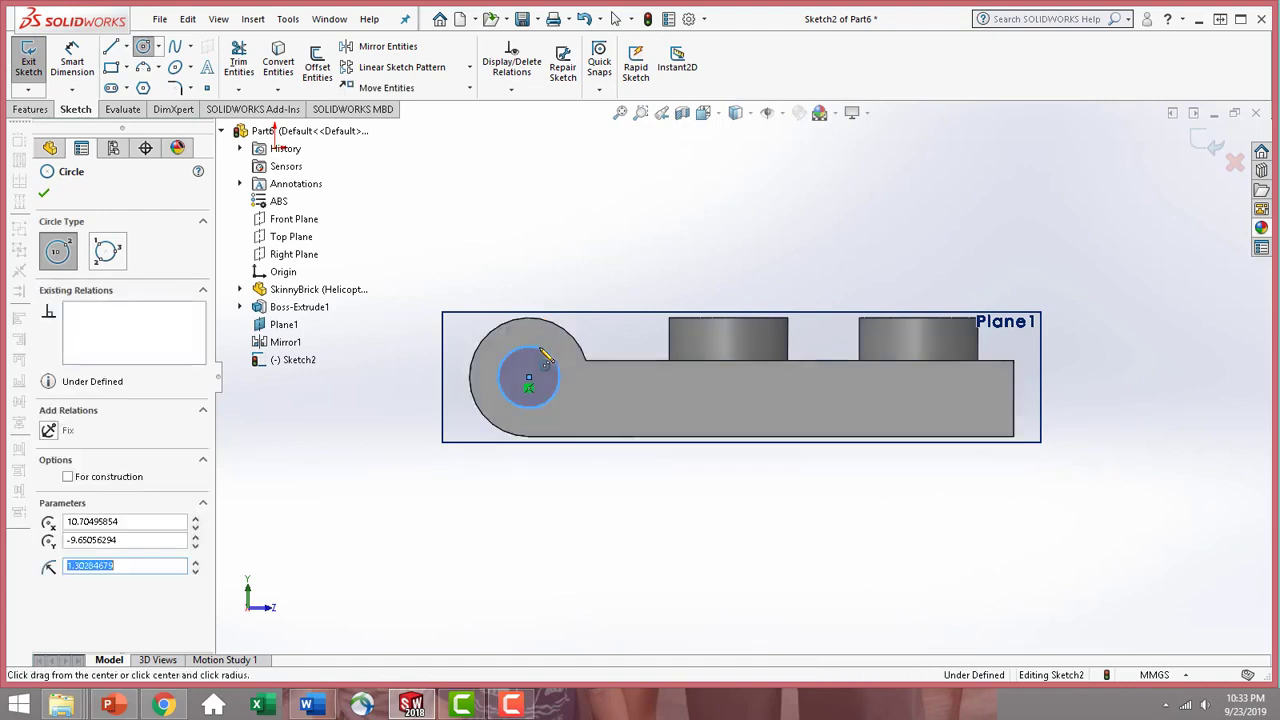
pyautogui.press('Escape')
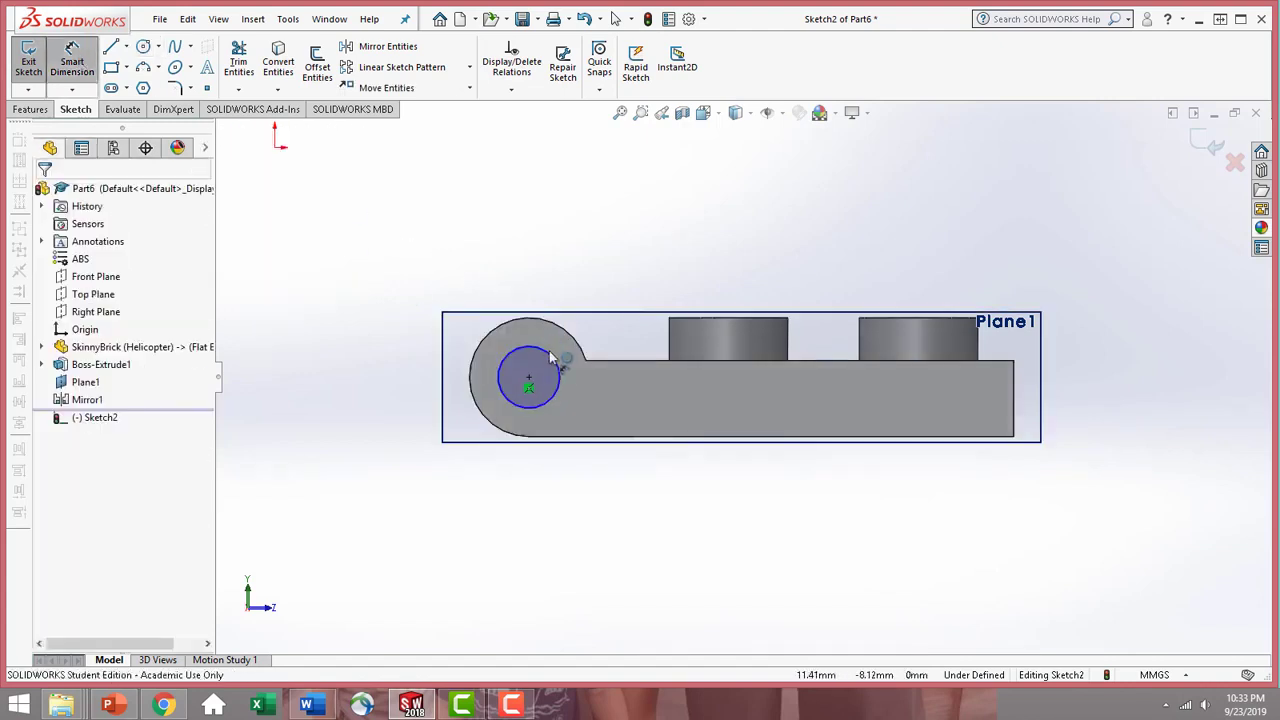
# - Dimension the circle's diameter and set it to 3.2 mm
pyautogui.click(551, 362)
pyautogui.click(657, 256)
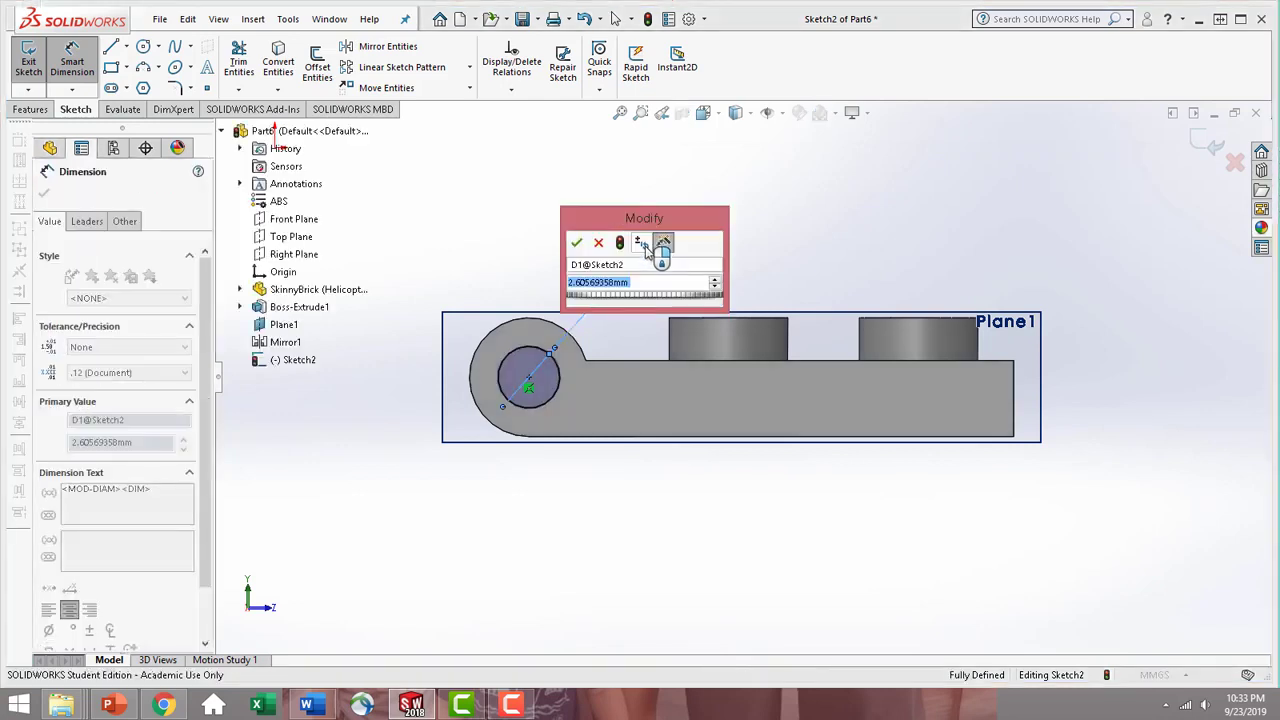
pyautogui.write('3.2')
pyautogui.press('Return')
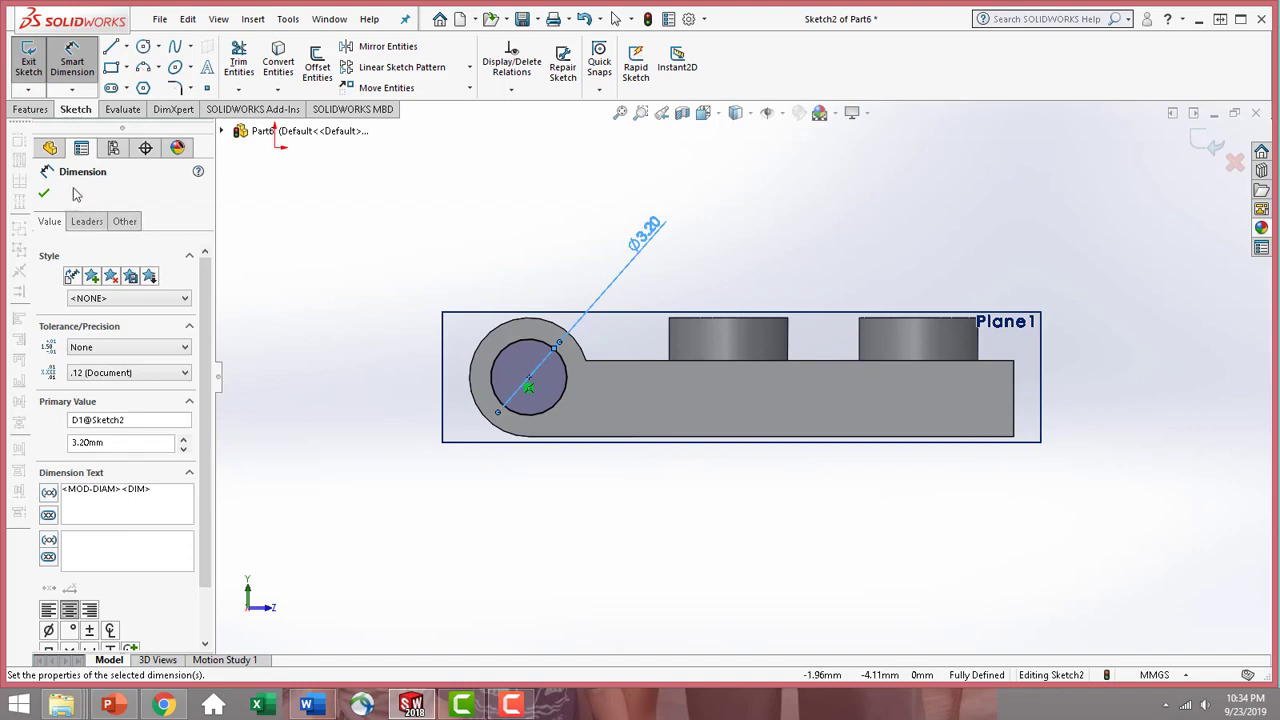
pyautogui.click(43, 193)
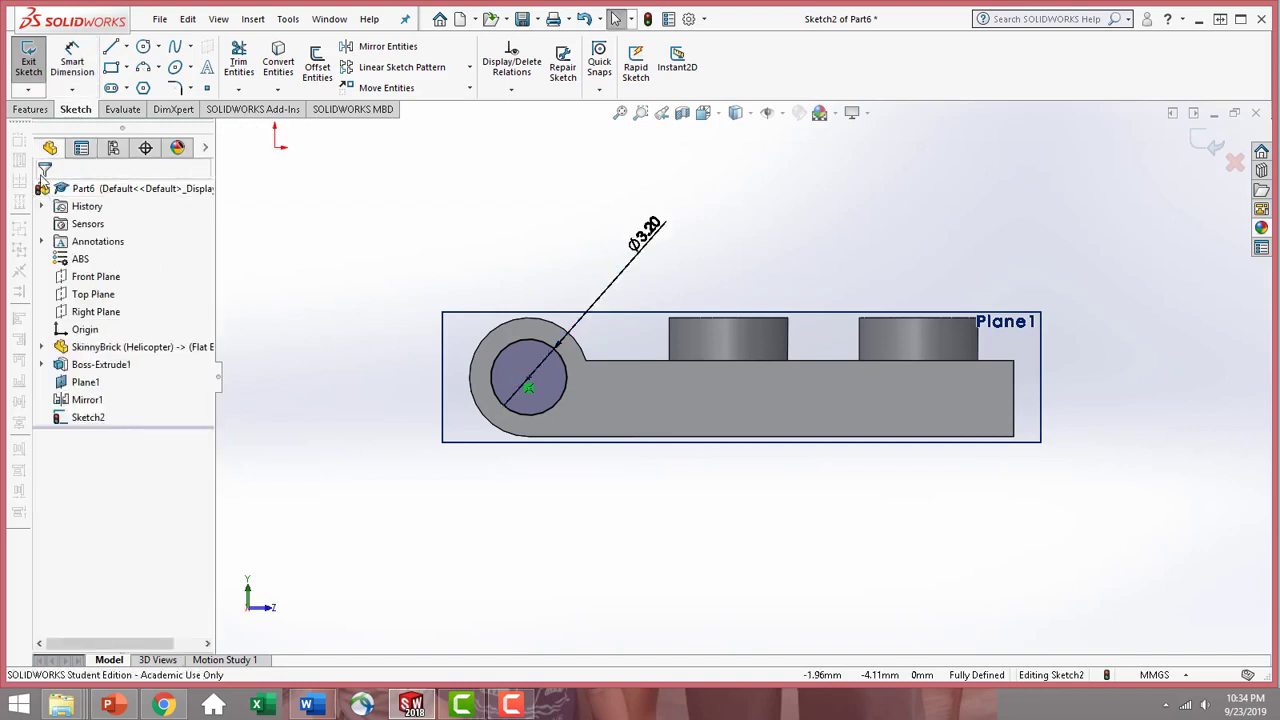
# - Extrude the circle as a boss using Up To Surface, ending at the opposite arm's inner face, to bridge the two arms with a pin
pyautogui.click(29, 110)
pyautogui.click(36, 66)
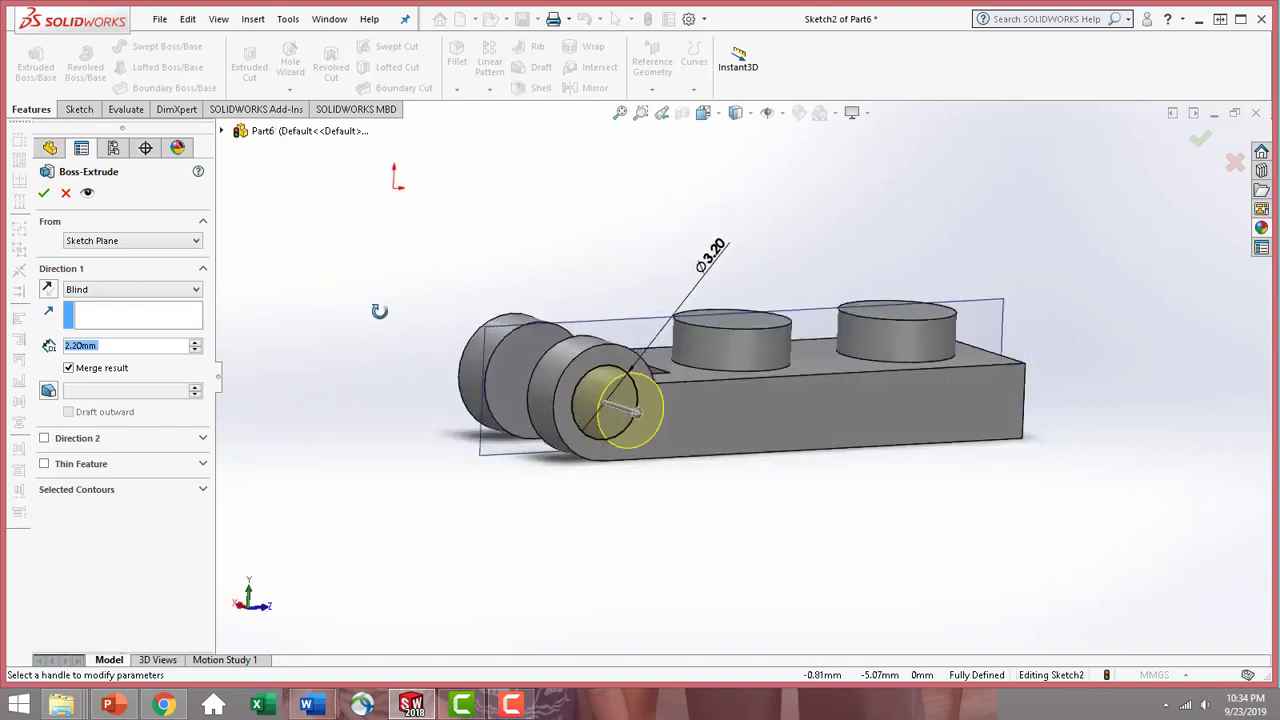
pyautogui.click(168, 291)
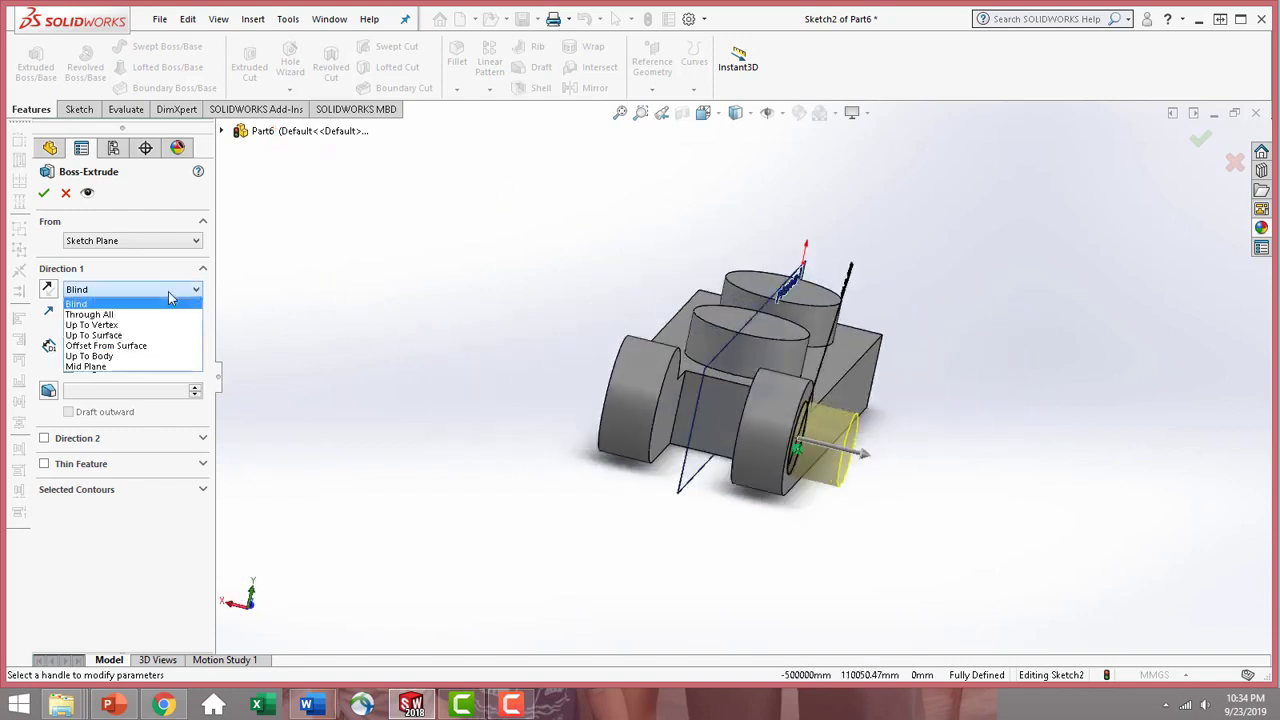
pyautogui.click(150, 335)
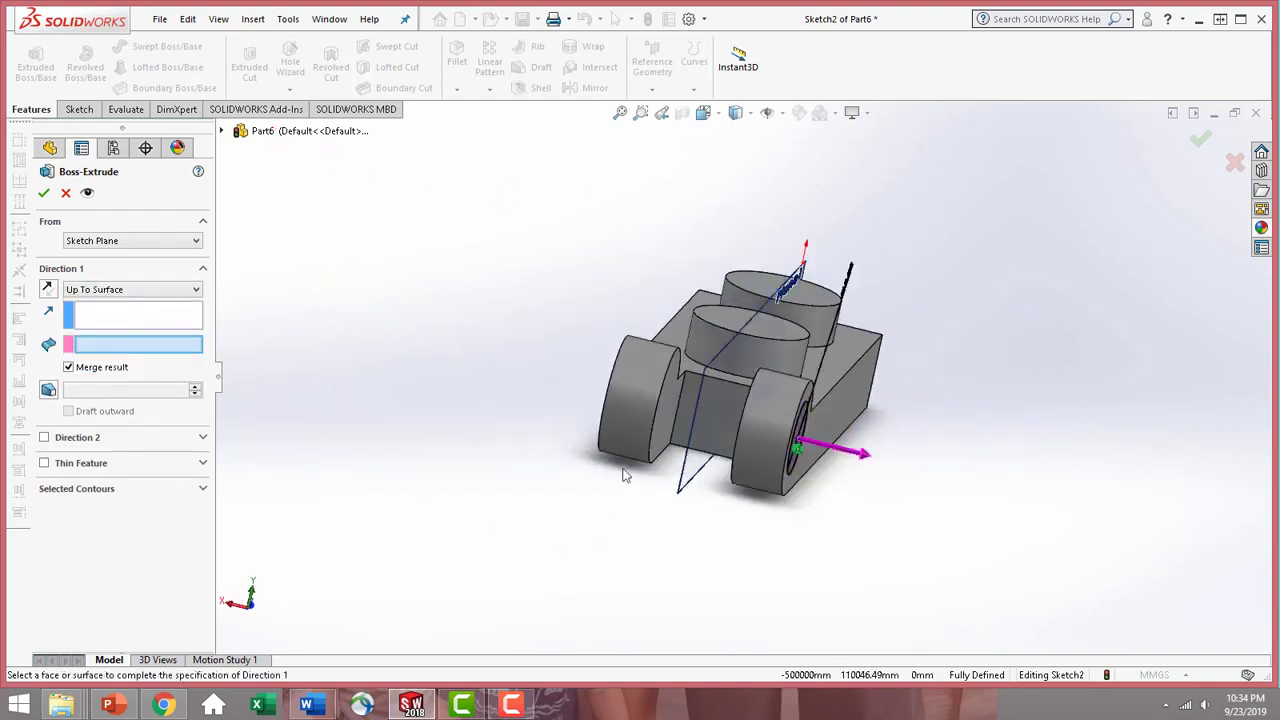
pyautogui.click(659, 422)
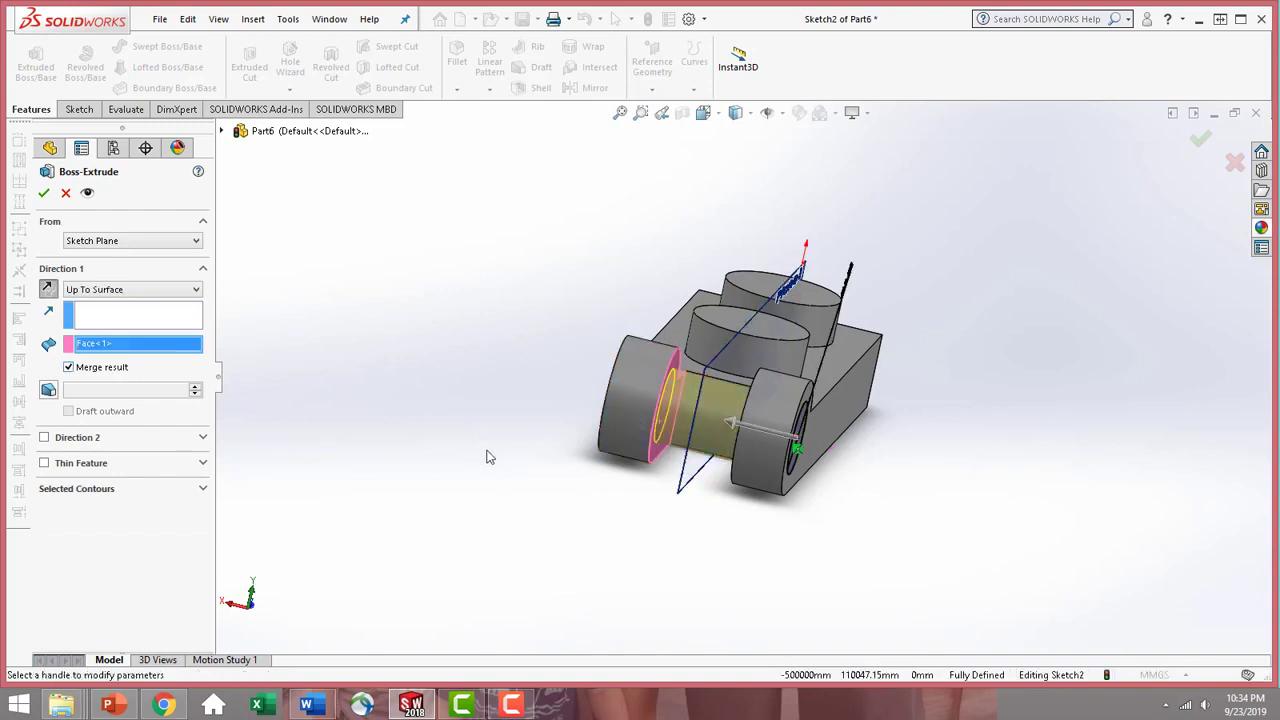
pyautogui.moveTo(486, 451); pyautogui.dragTo(489, 481, button='middle')
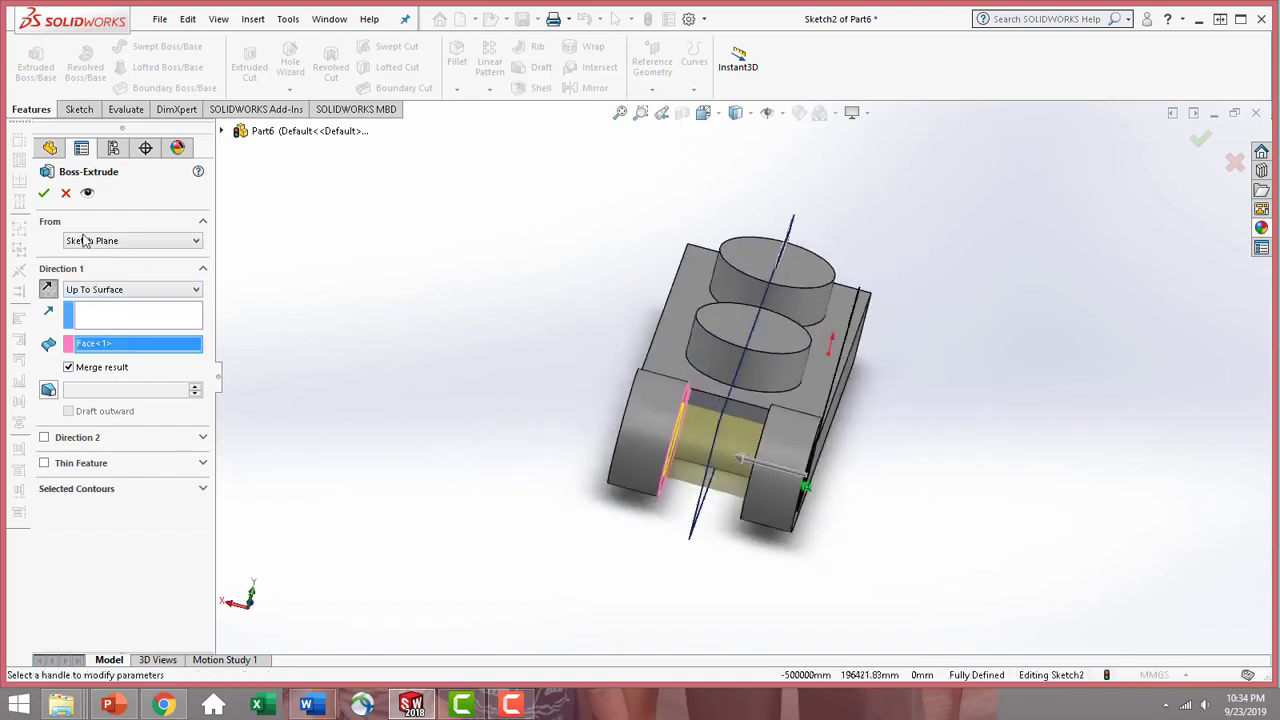
pyautogui.press('Return')
pyautogui.moveTo(730, 555); pyautogui.dragTo(742, 530, button='middle')
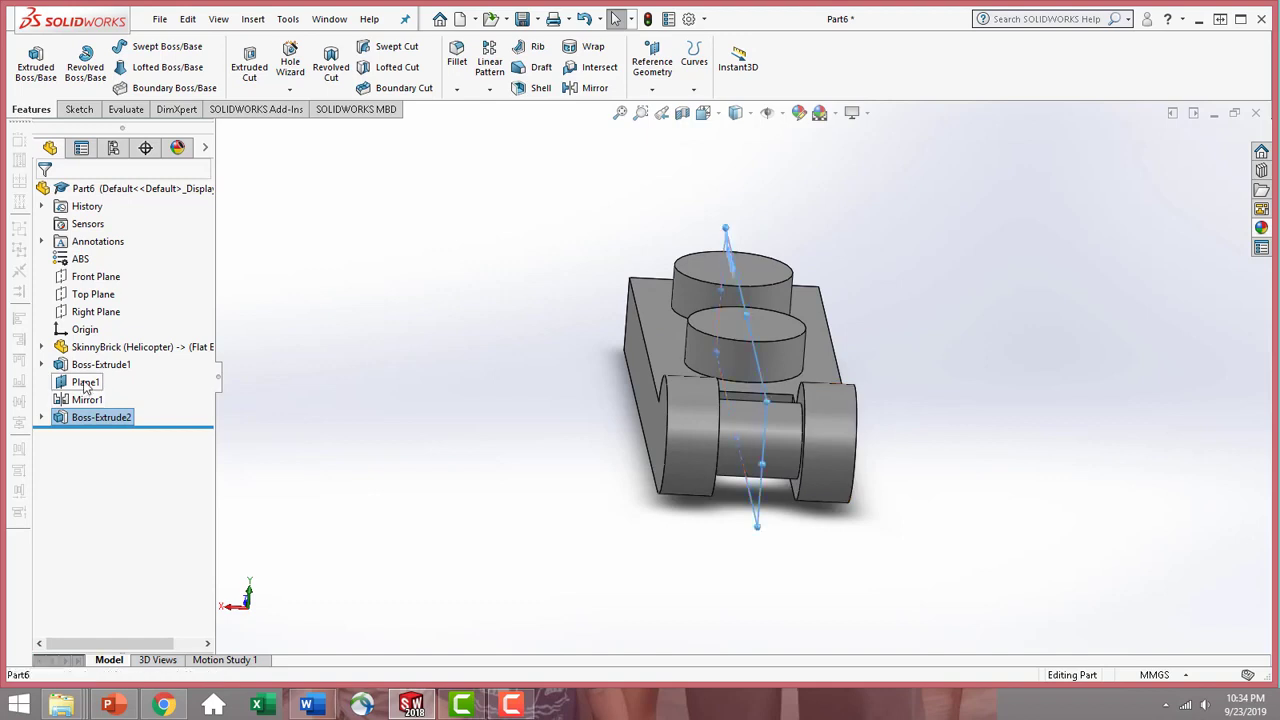
# - Hide the mid-plane used for mirroring the arm
pyautogui.click(85, 383)
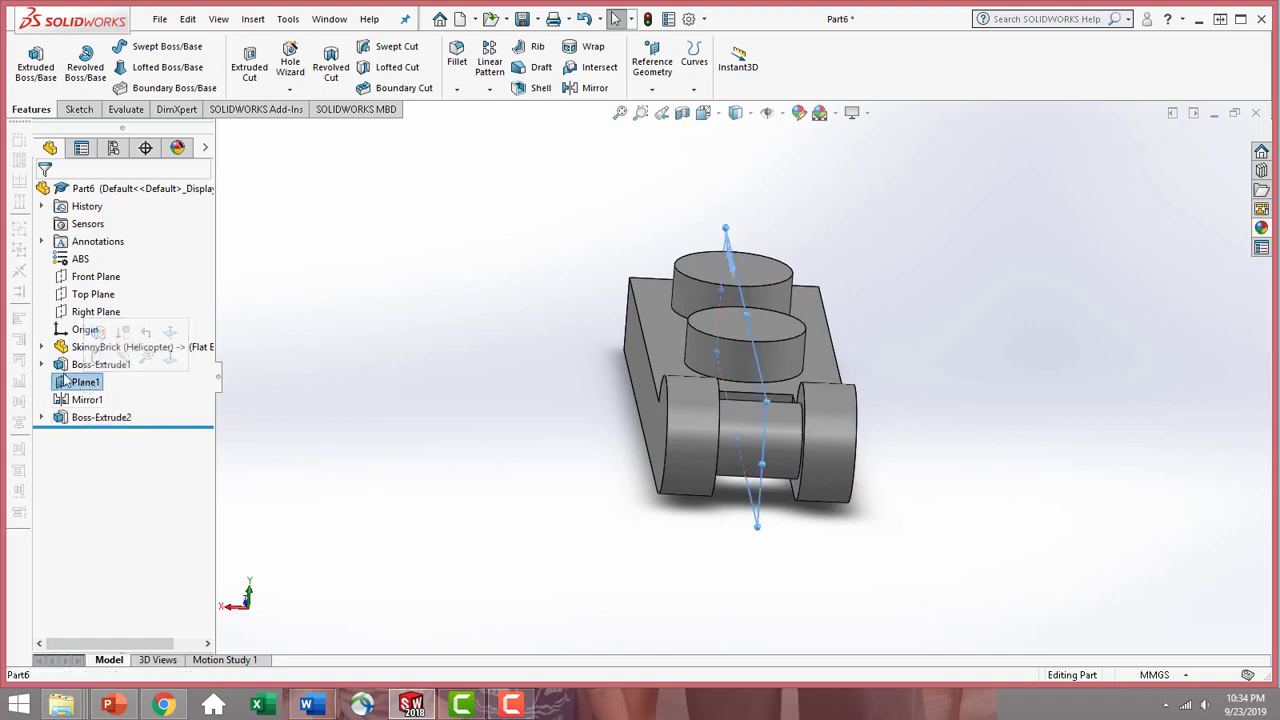
pyautogui.click(122, 358)
pyautogui.moveTo(576, 535); pyautogui.dragTo(725, 490, button='middle')
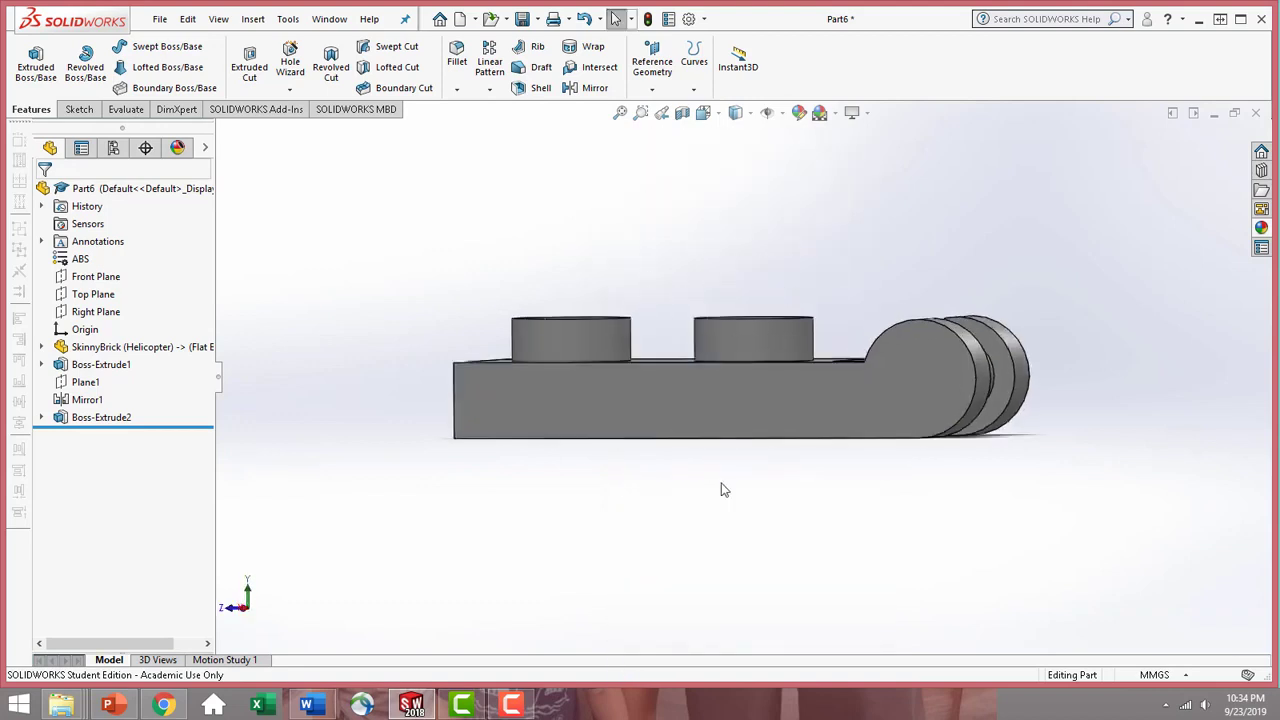
# - Save the part as 4515369 in the LEGO PARTS (Helicopter) folder
pyautogui.click(159, 19)
pyautogui.click(229, 211)
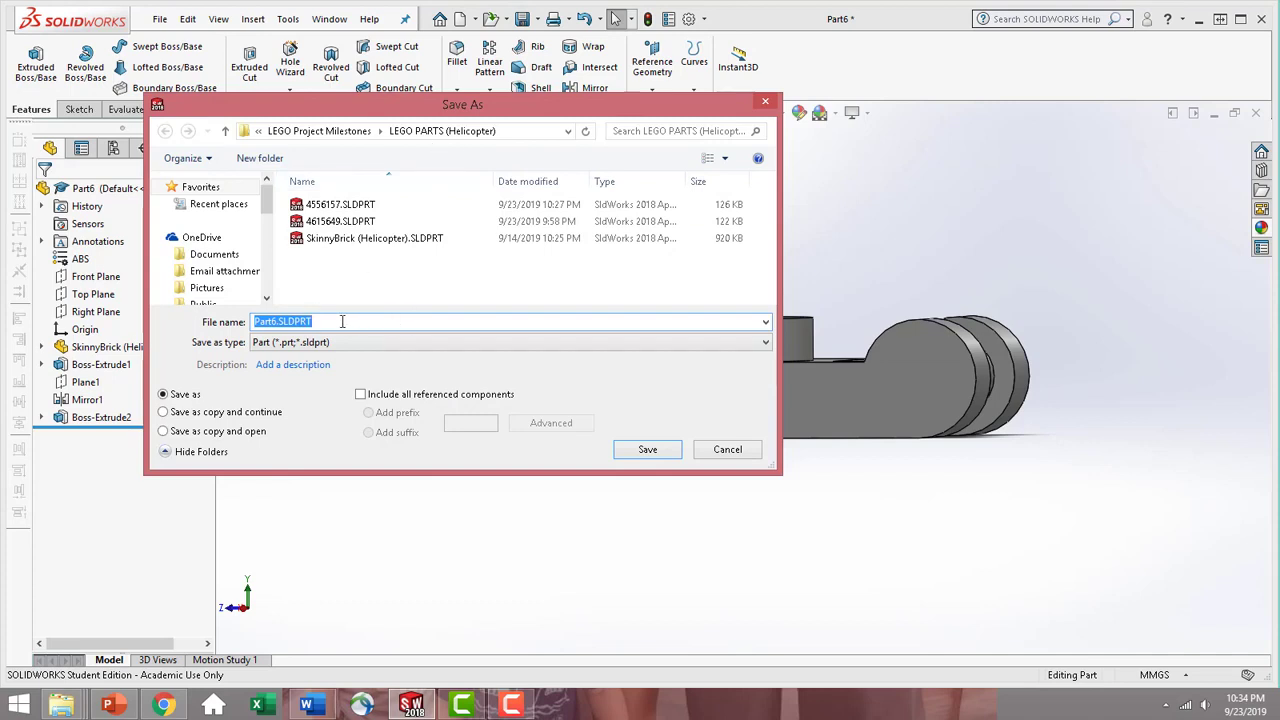
pyautogui.write('5')
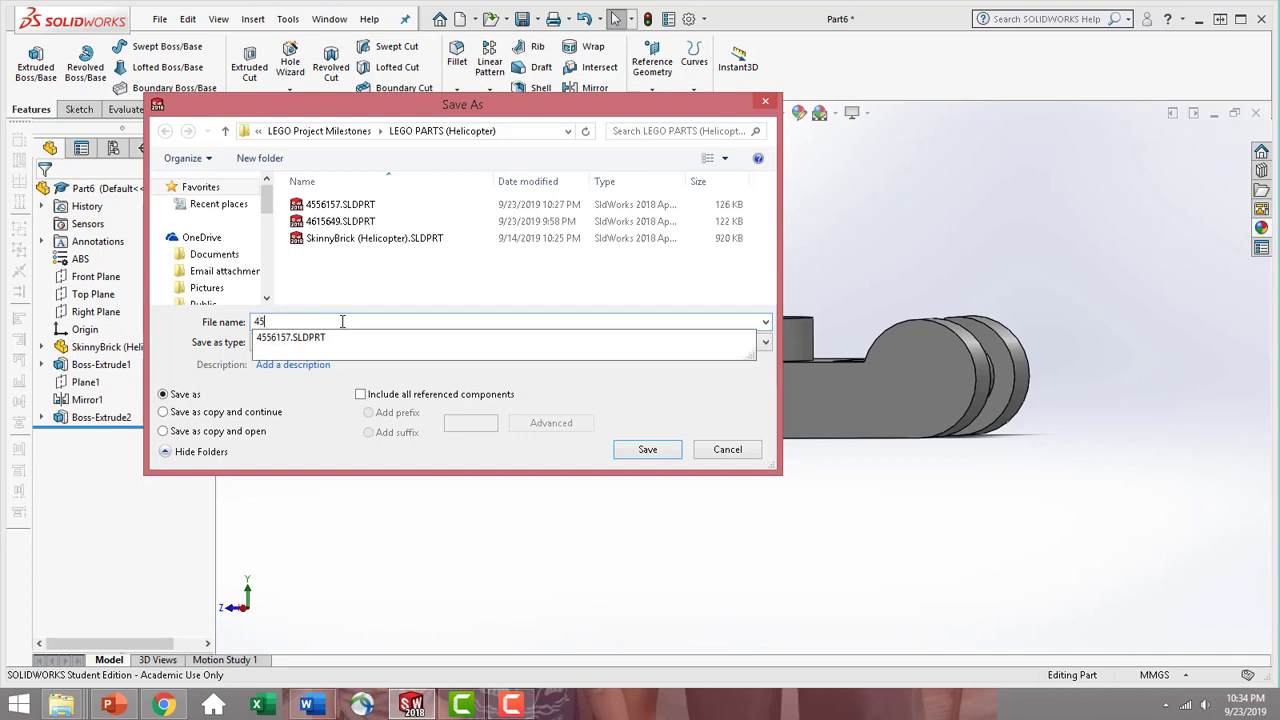
pyautogui.write('15369')
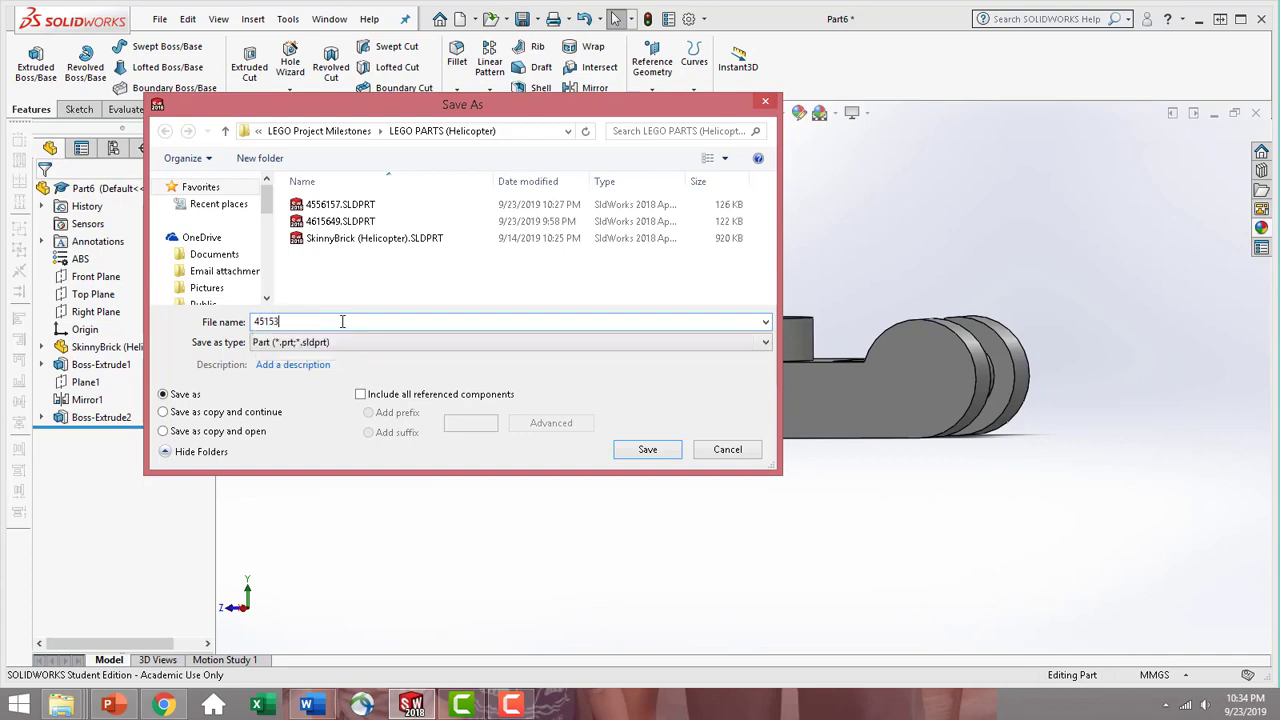
pyautogui.click(666, 451)
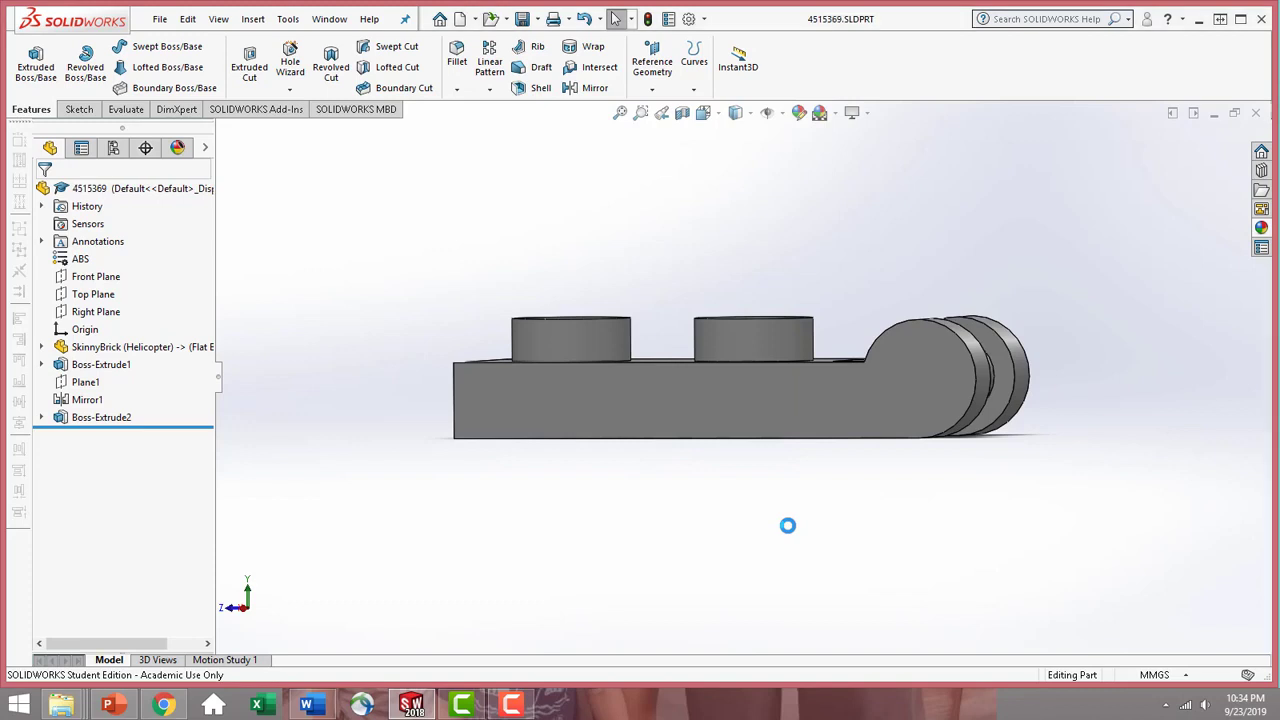